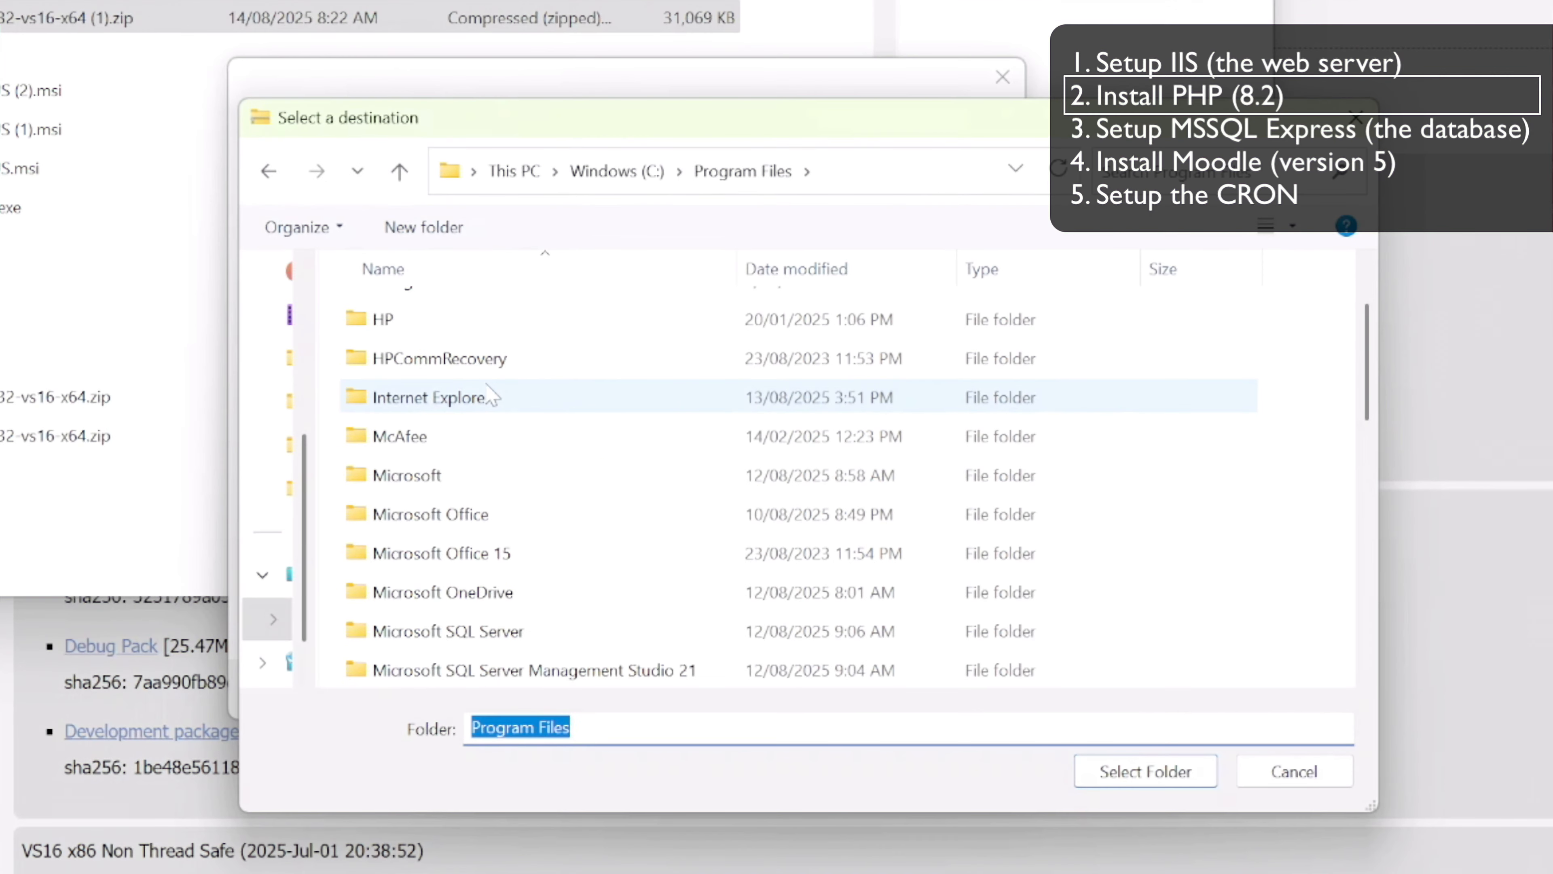
scroll(677, 484, "down", 5)
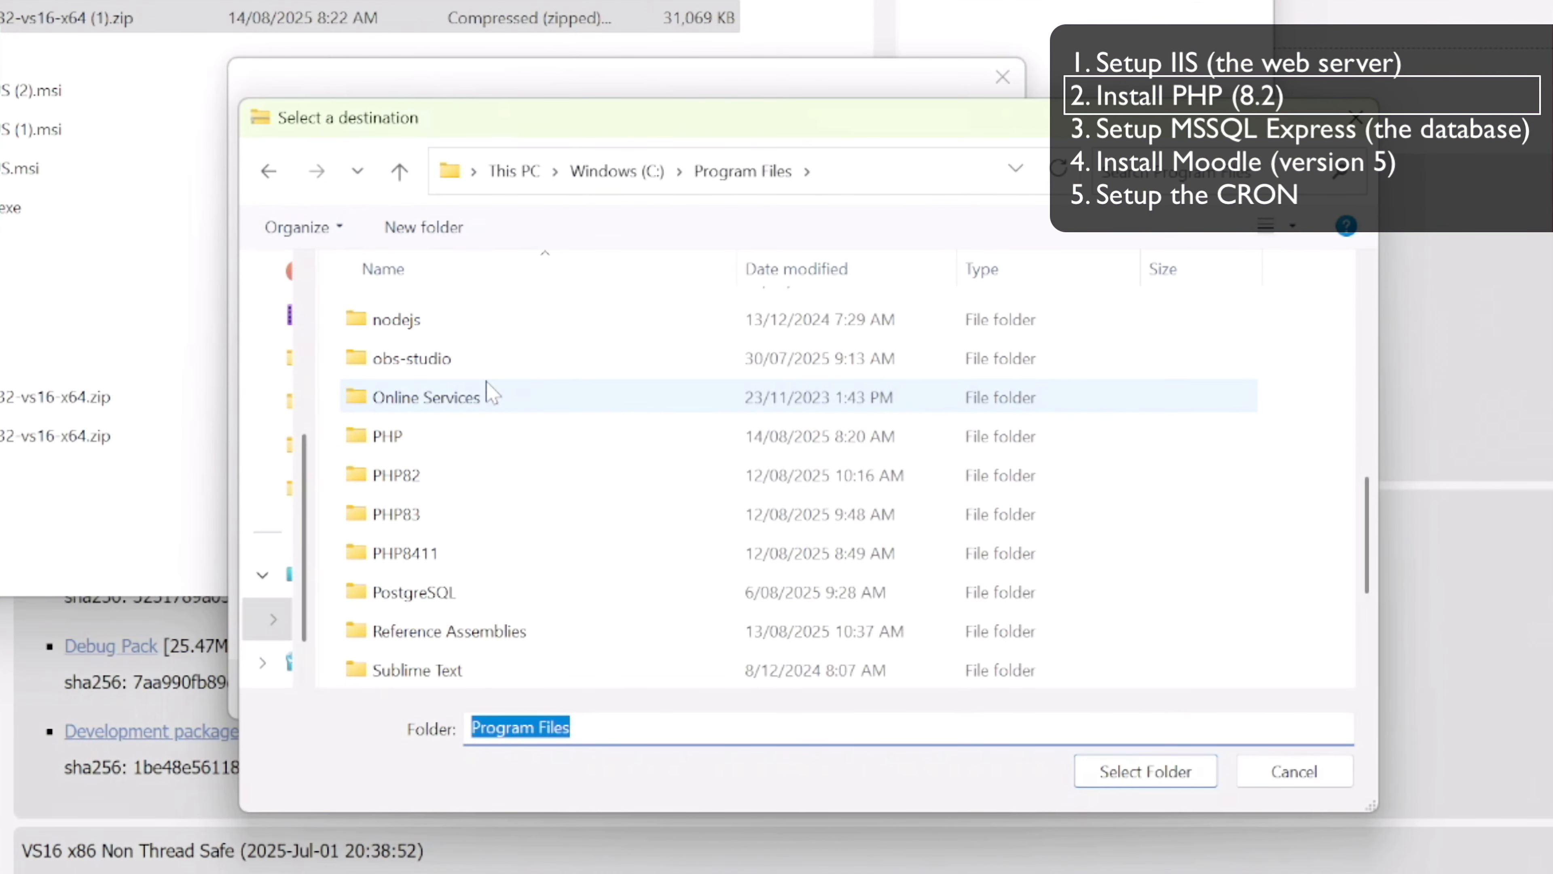
Create a folder named PHP82 inside C:\Program Files\PHP while choosing the extraction destination, granting administrator permission
double_click(389, 435)
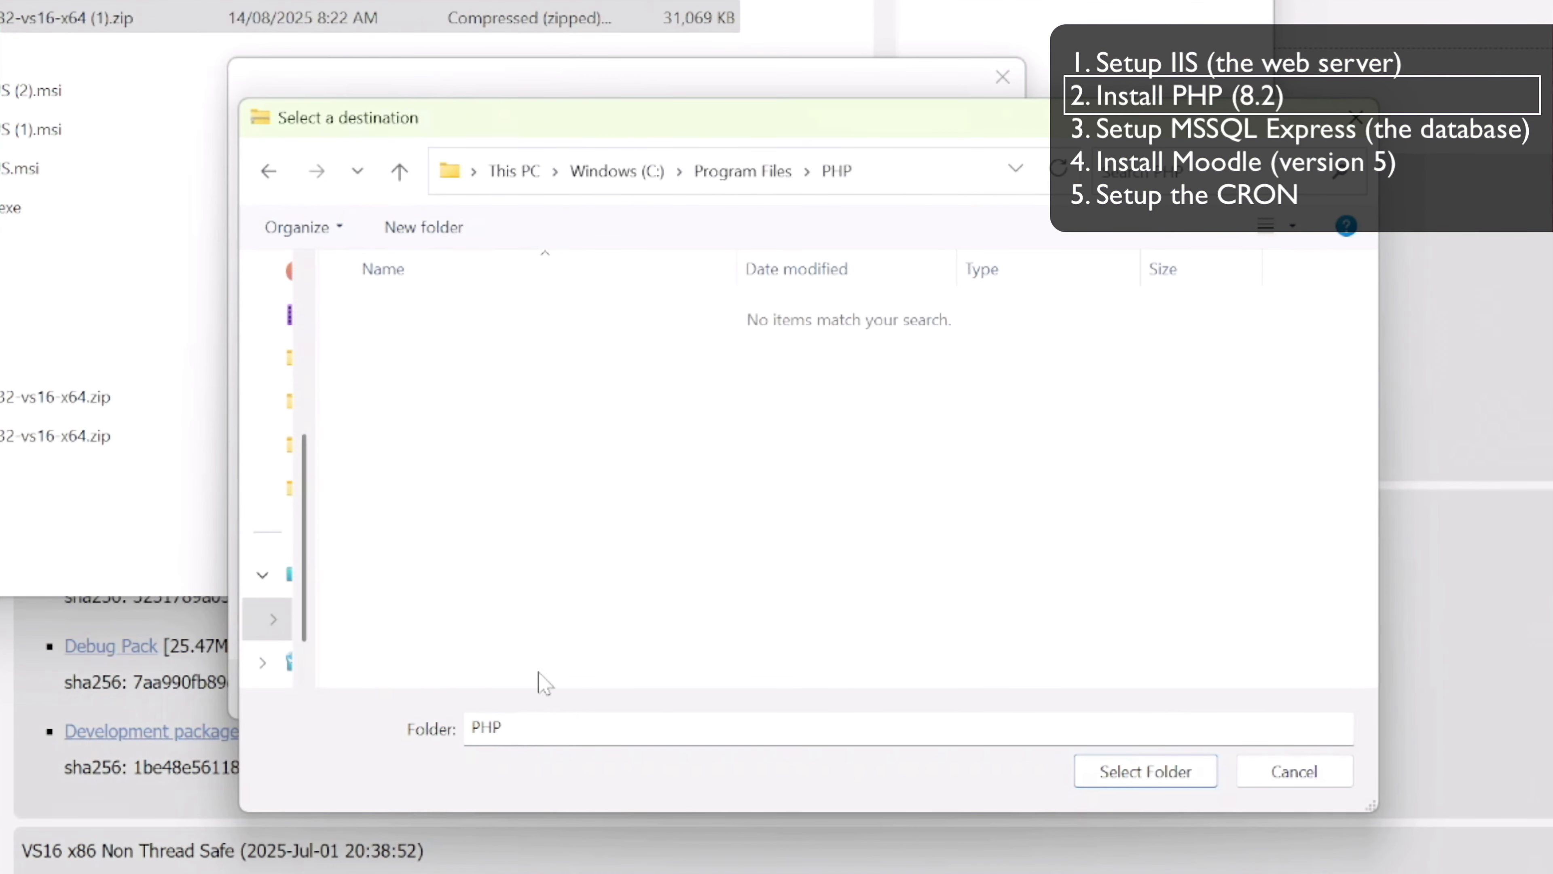
left_click(419, 227)
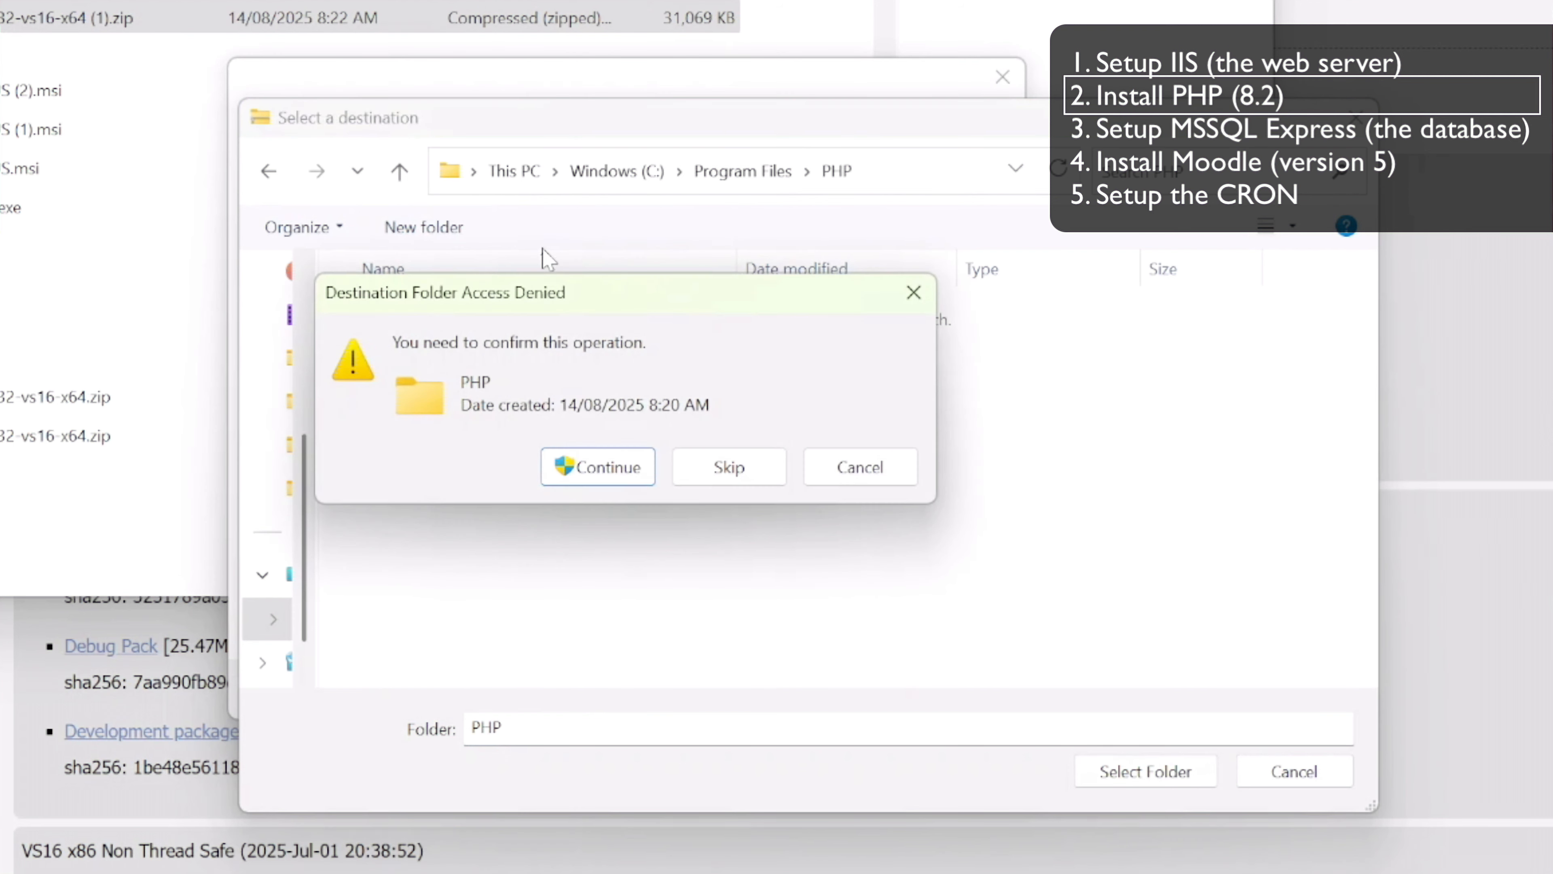
left_click(602, 466)
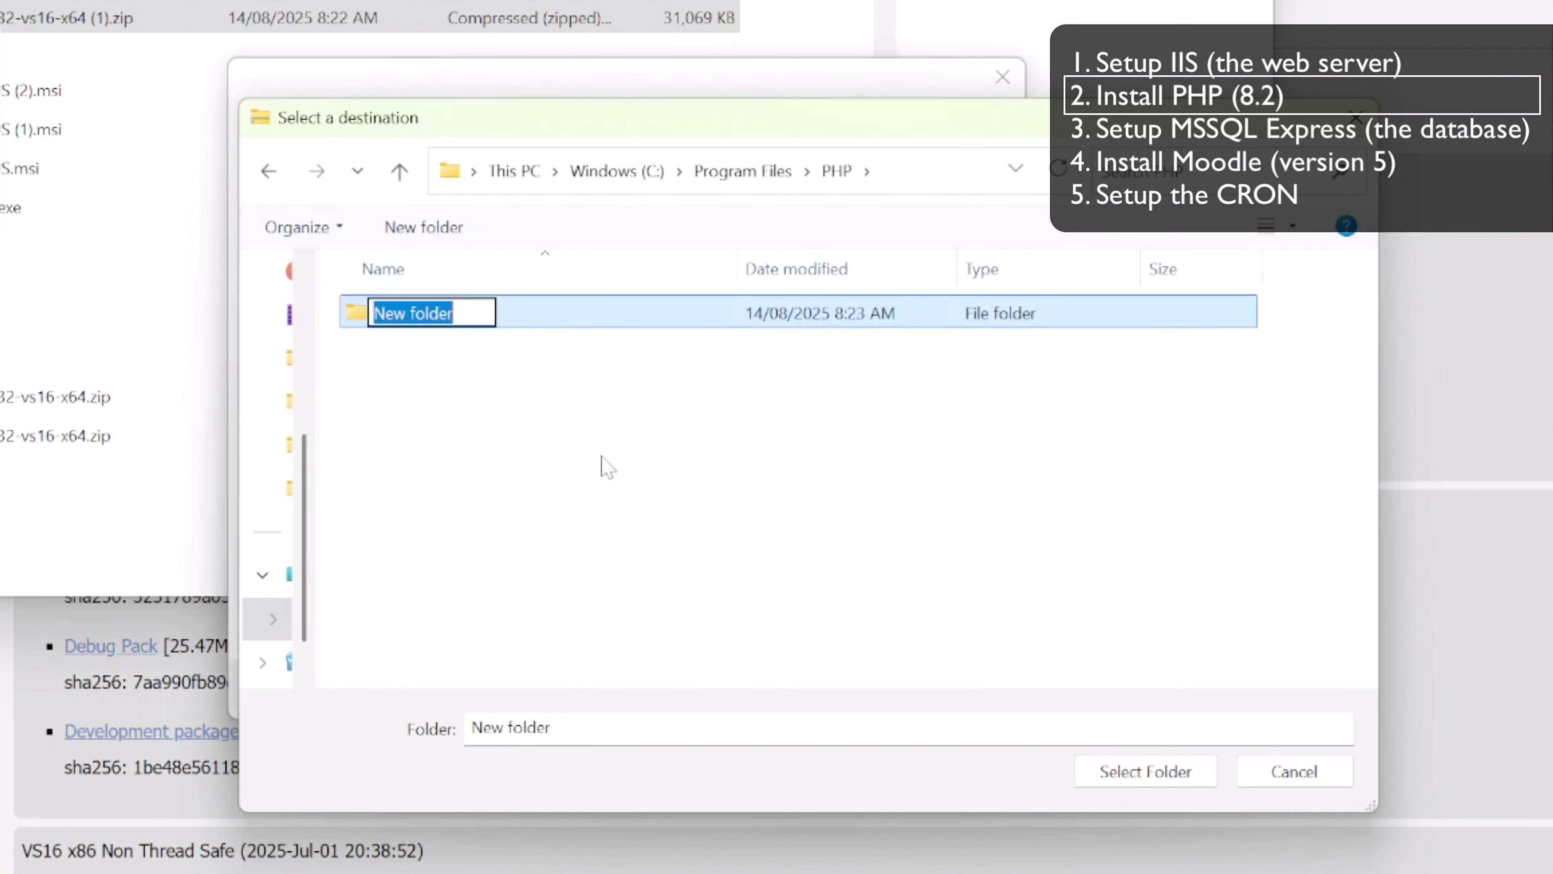
type("P")
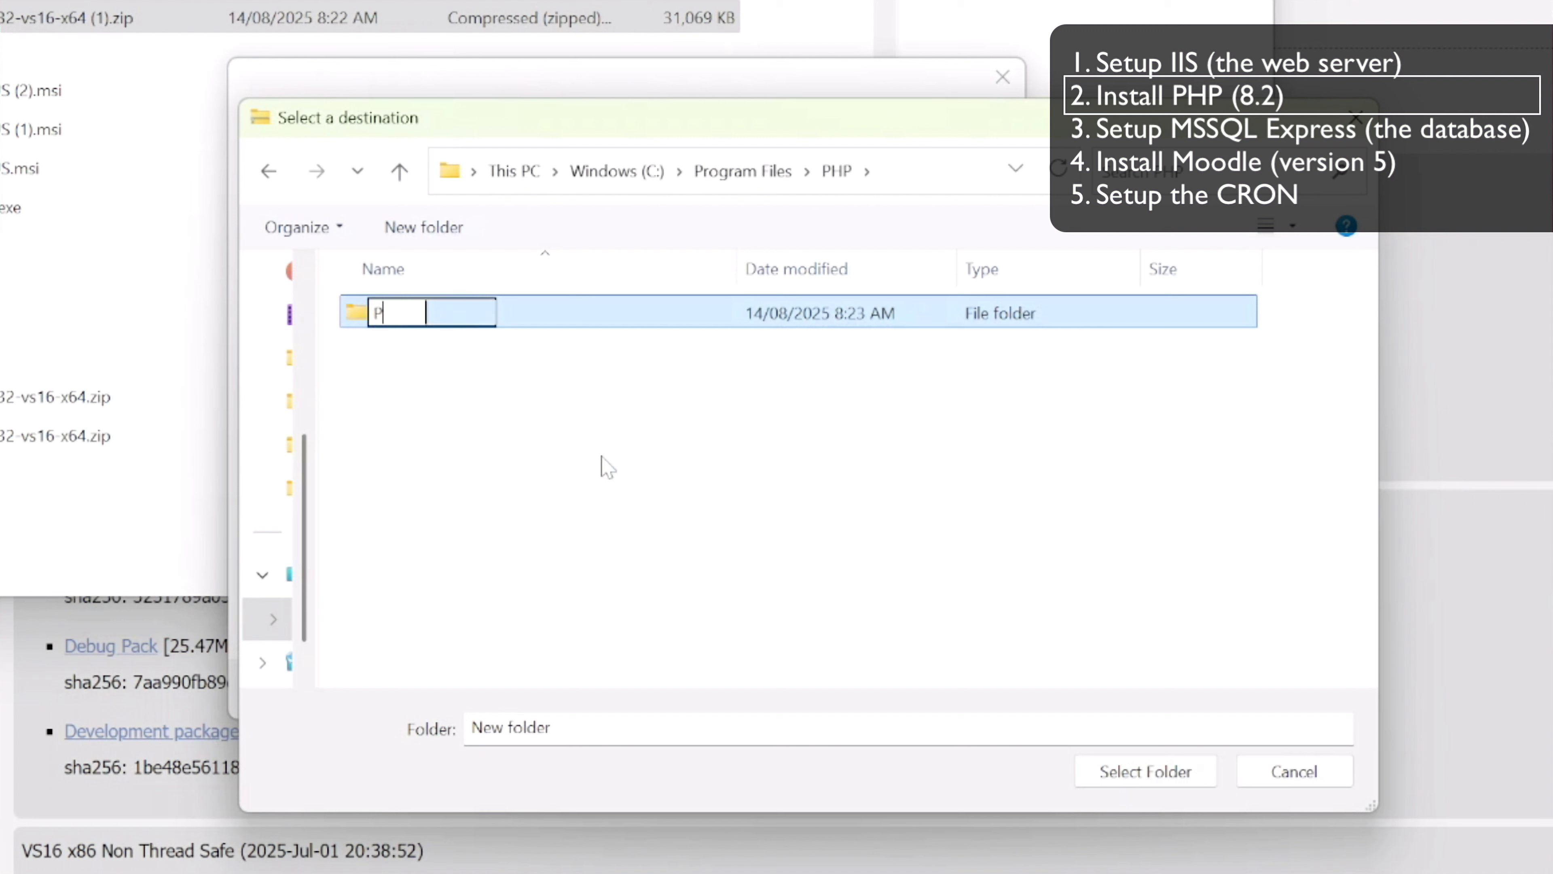
type("HP82")
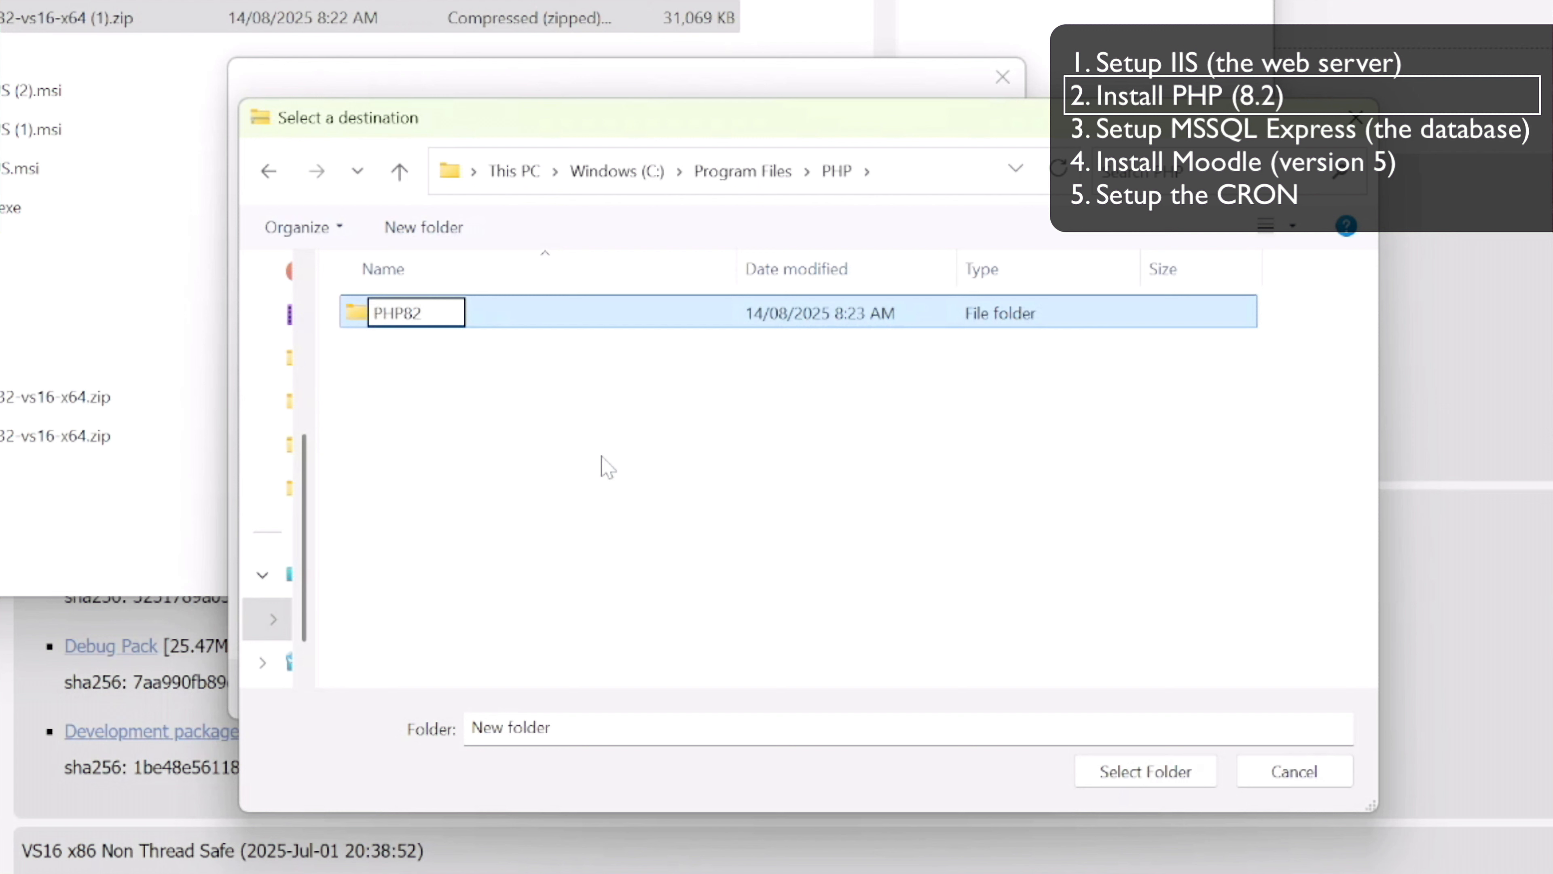
key("Return")
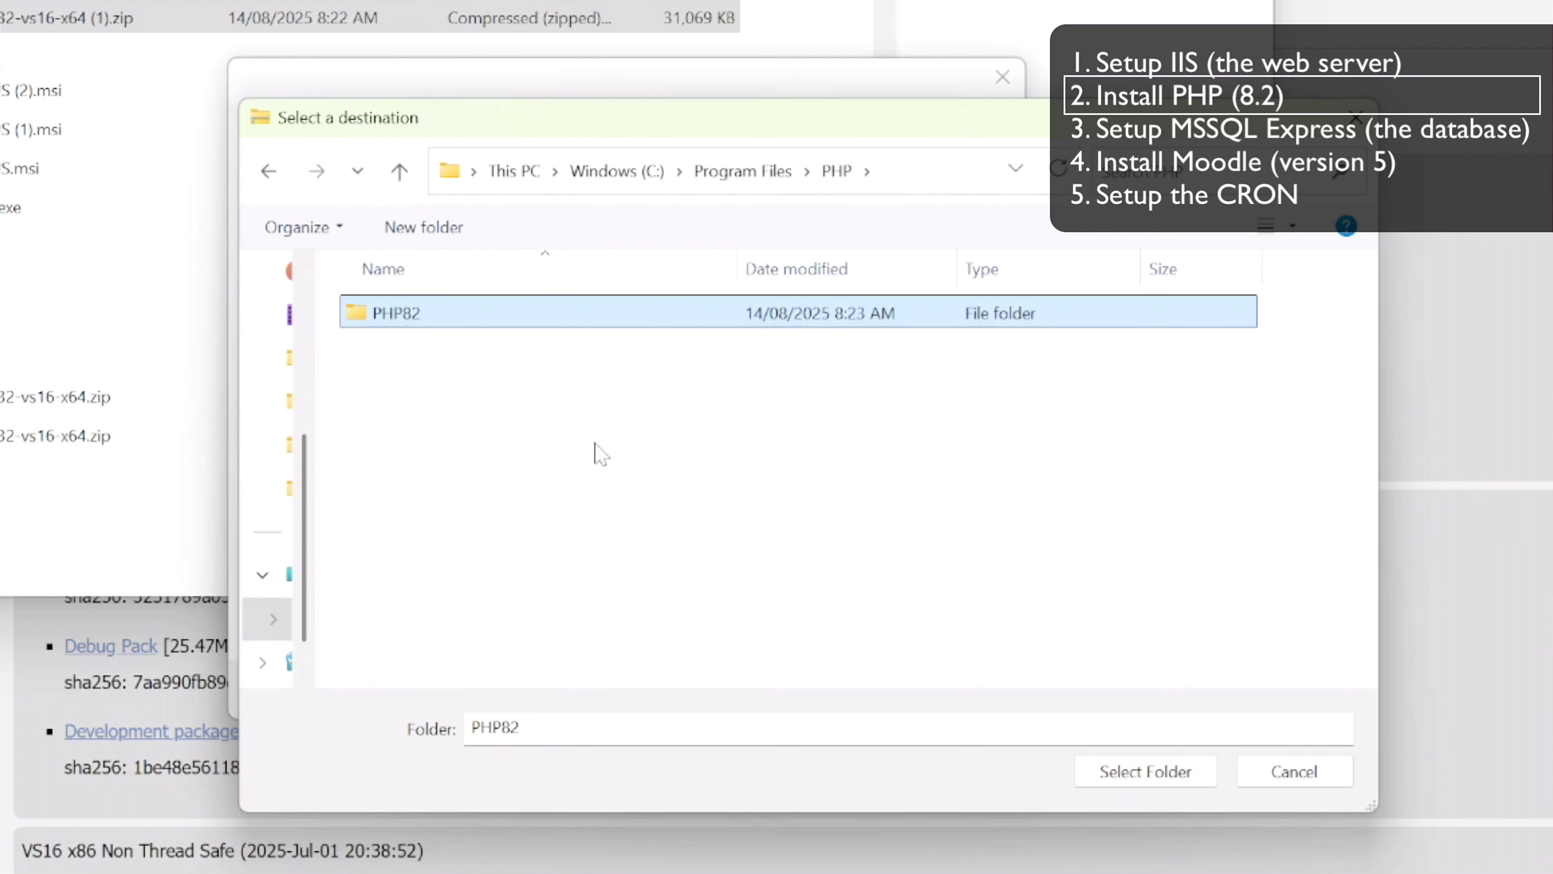
Set the new PHP82 folder as the destination and extract the PHP zip there, granting administrator permission for all current items
double_click(366, 313)
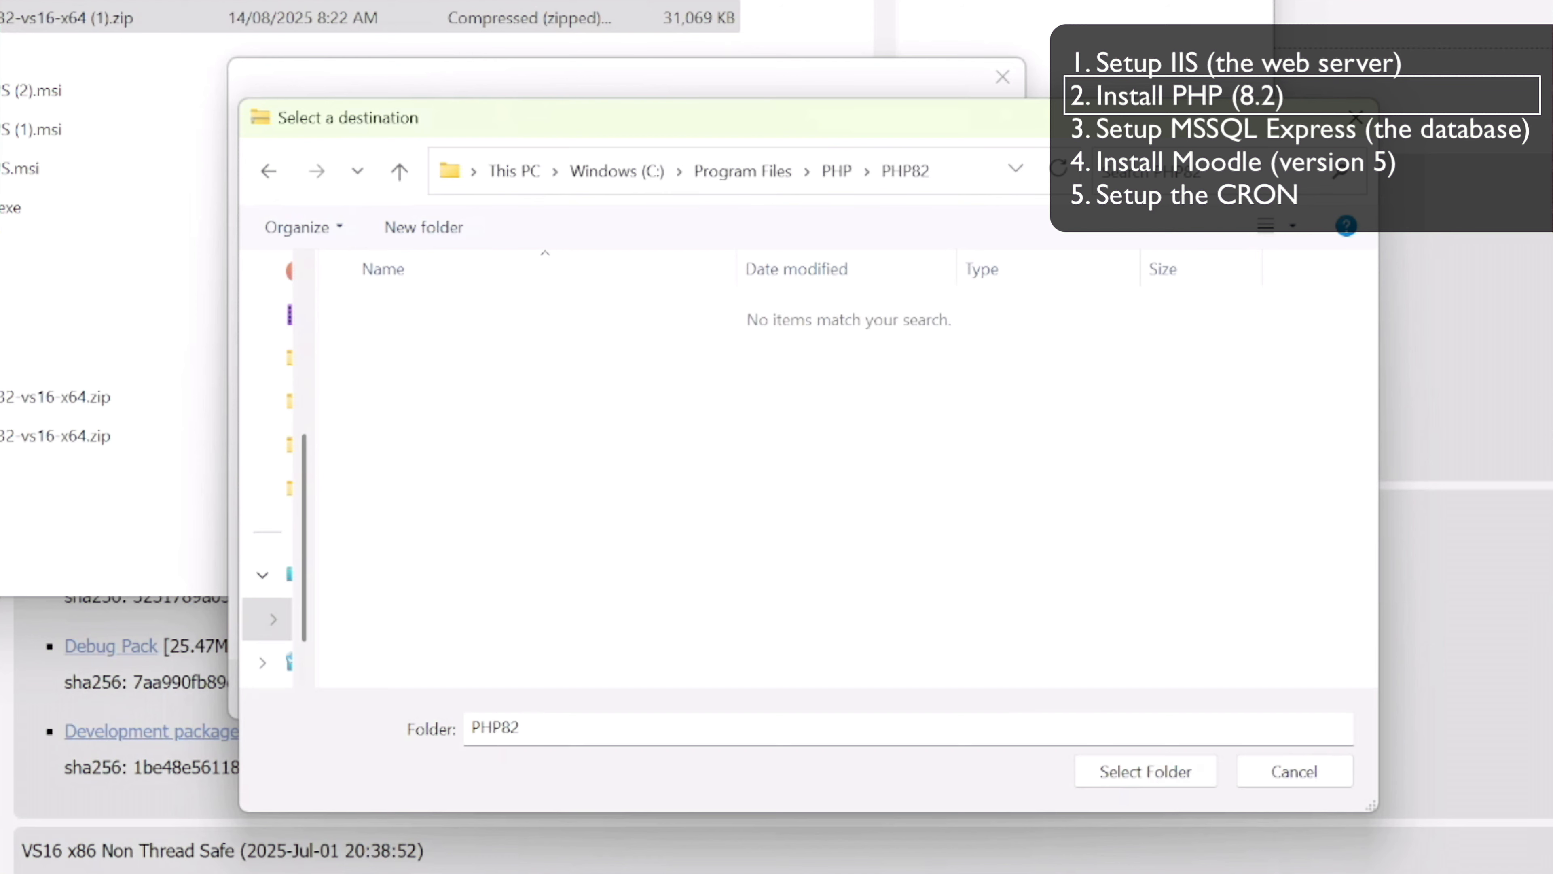
left_click(1094, 770)
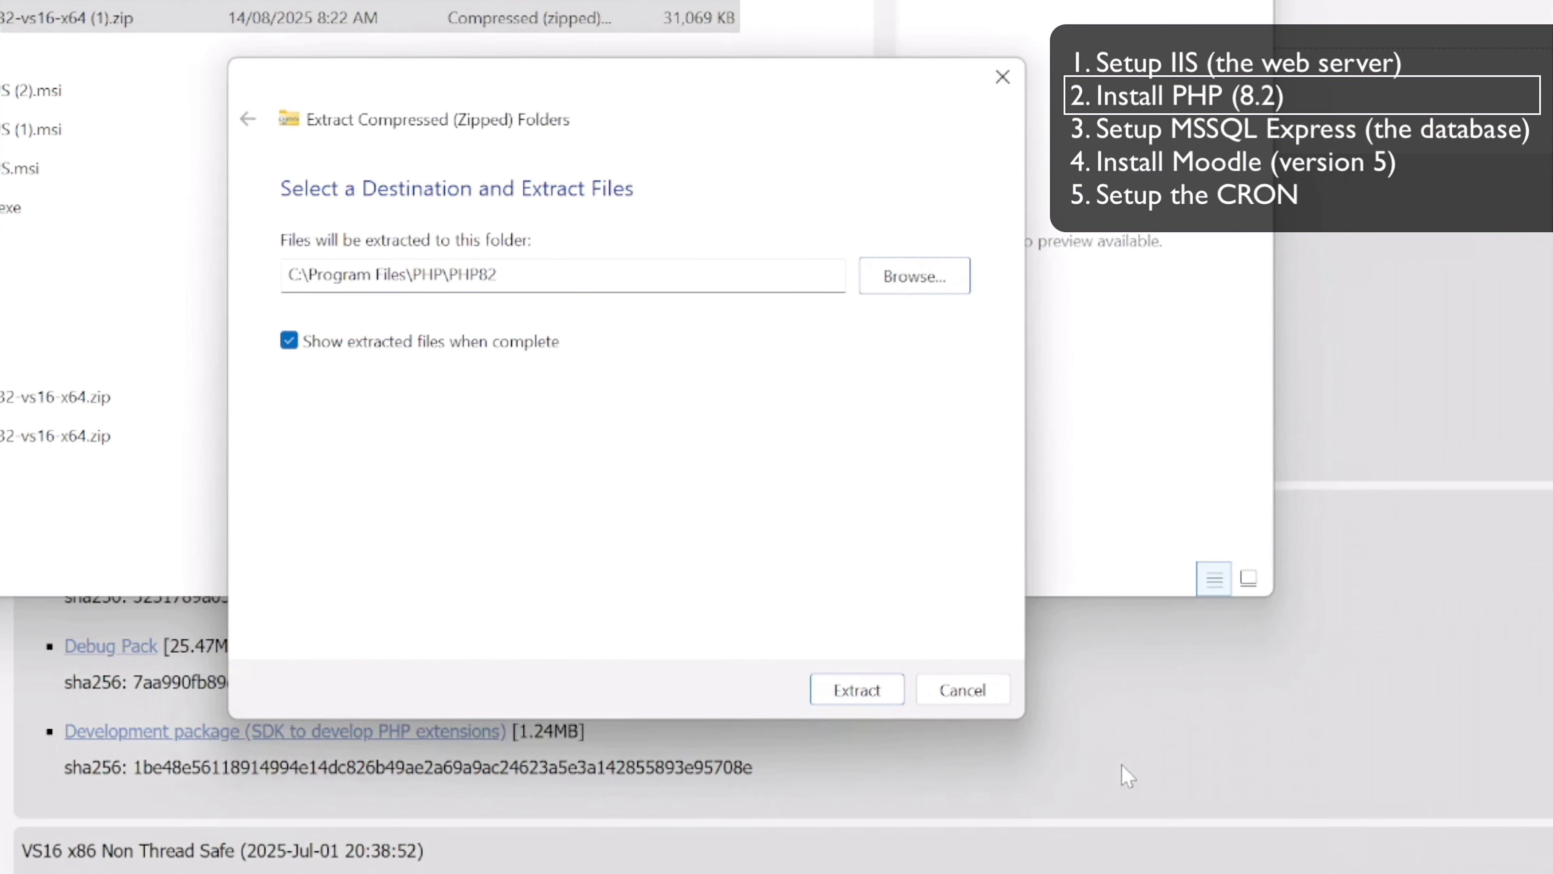
left_click(859, 689)
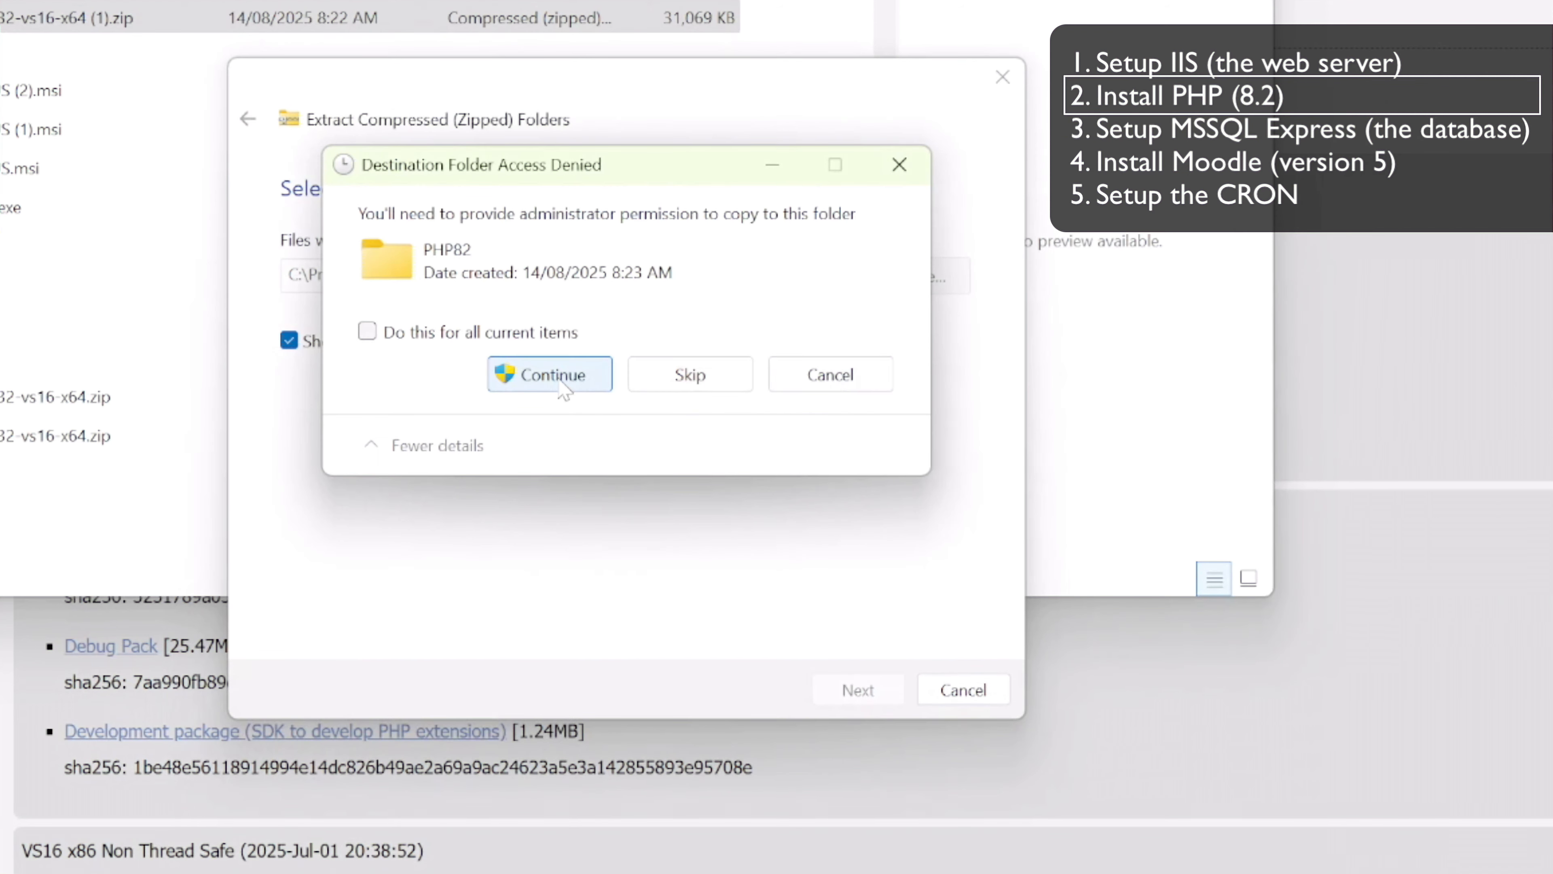
left_click(529, 339)
left_click(537, 362)
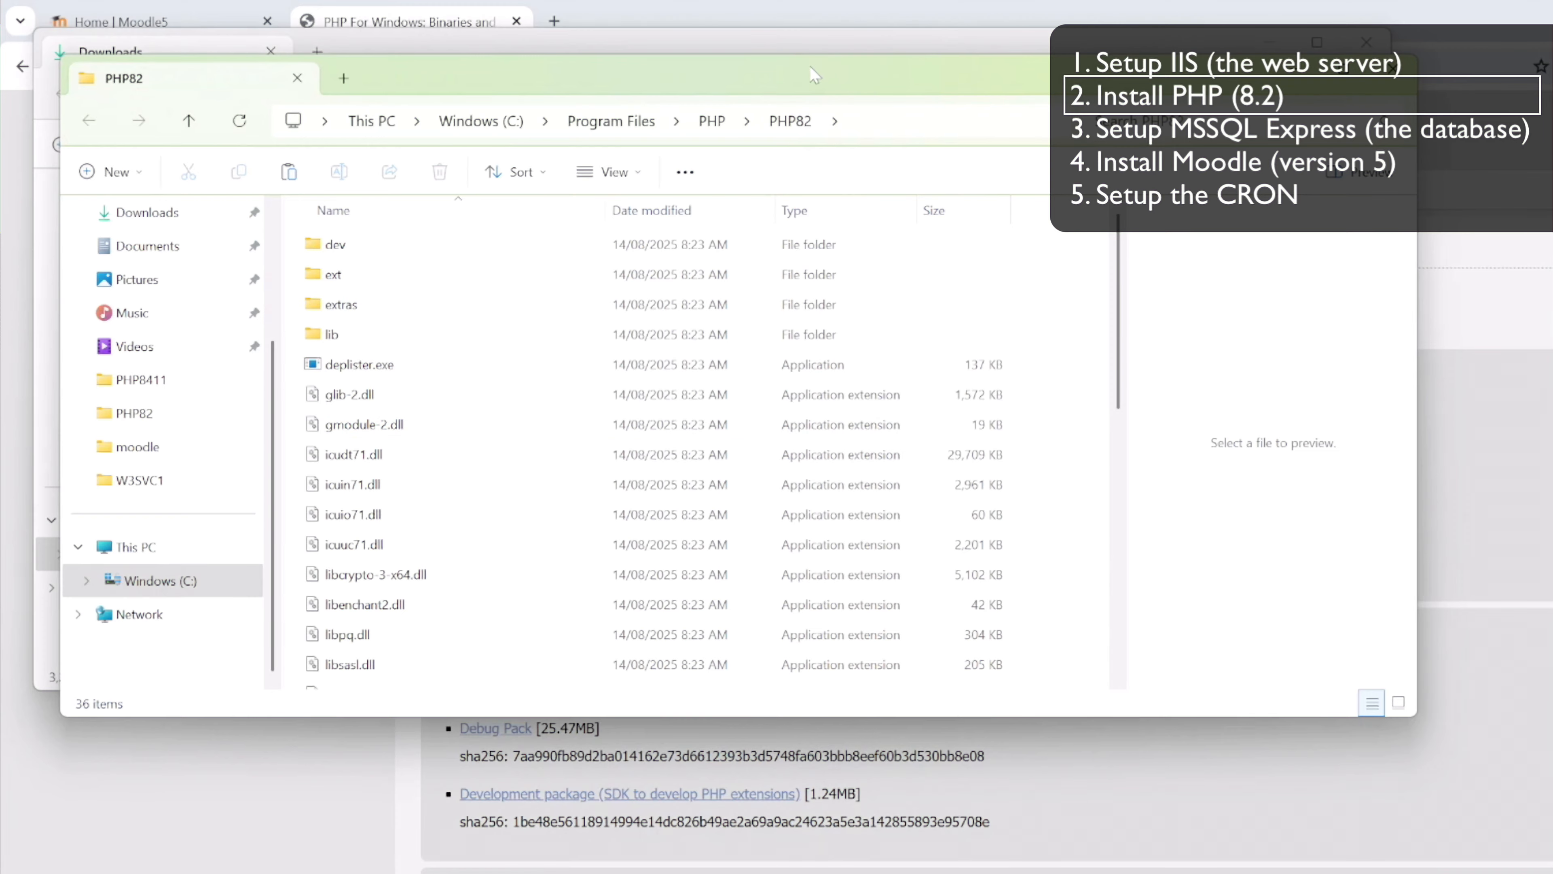
Arrange the PHP82 folder window and the Moodle Internet Information Services documentation side by side, with the folder window wider
left_click_drag(809, 65, 750, 24)
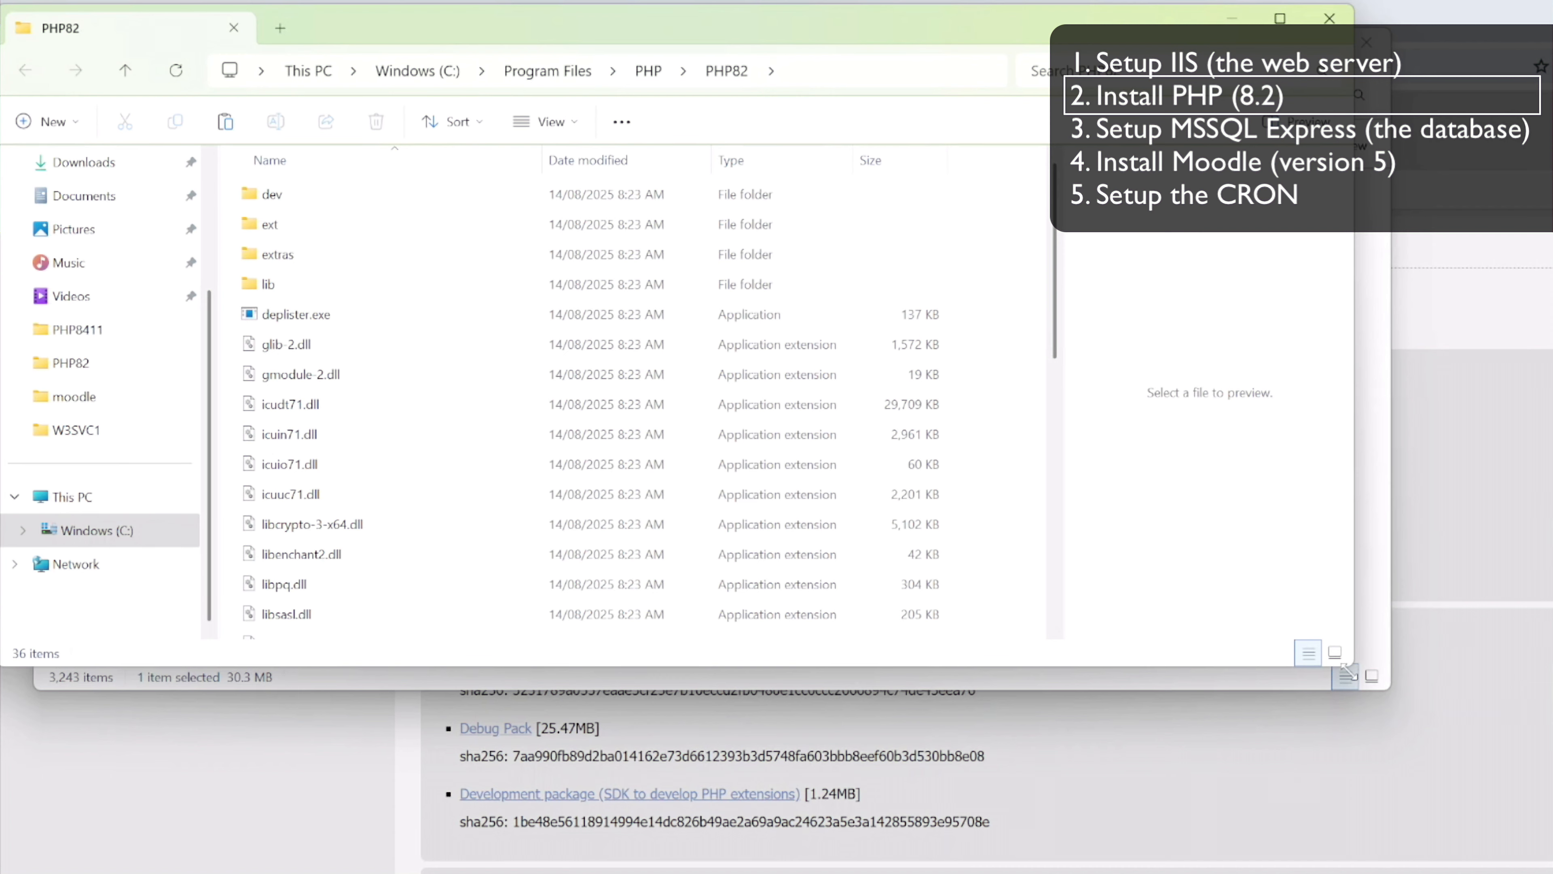
left_click_drag(1352, 666, 1082, 872)
left_click(957, 527)
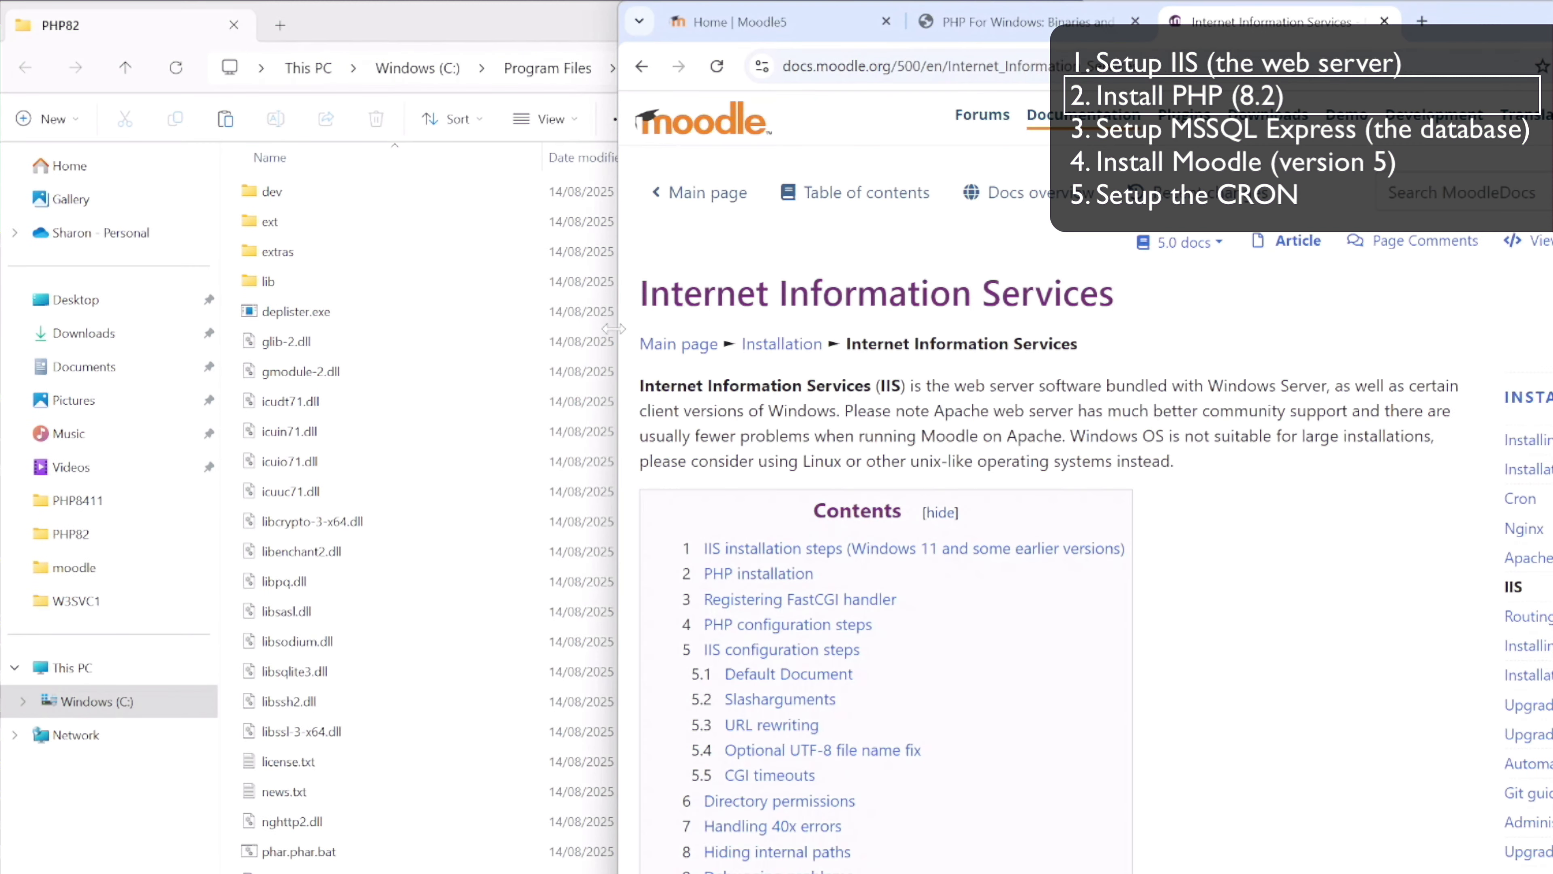
left_click_drag(619, 300, 1079, 296)
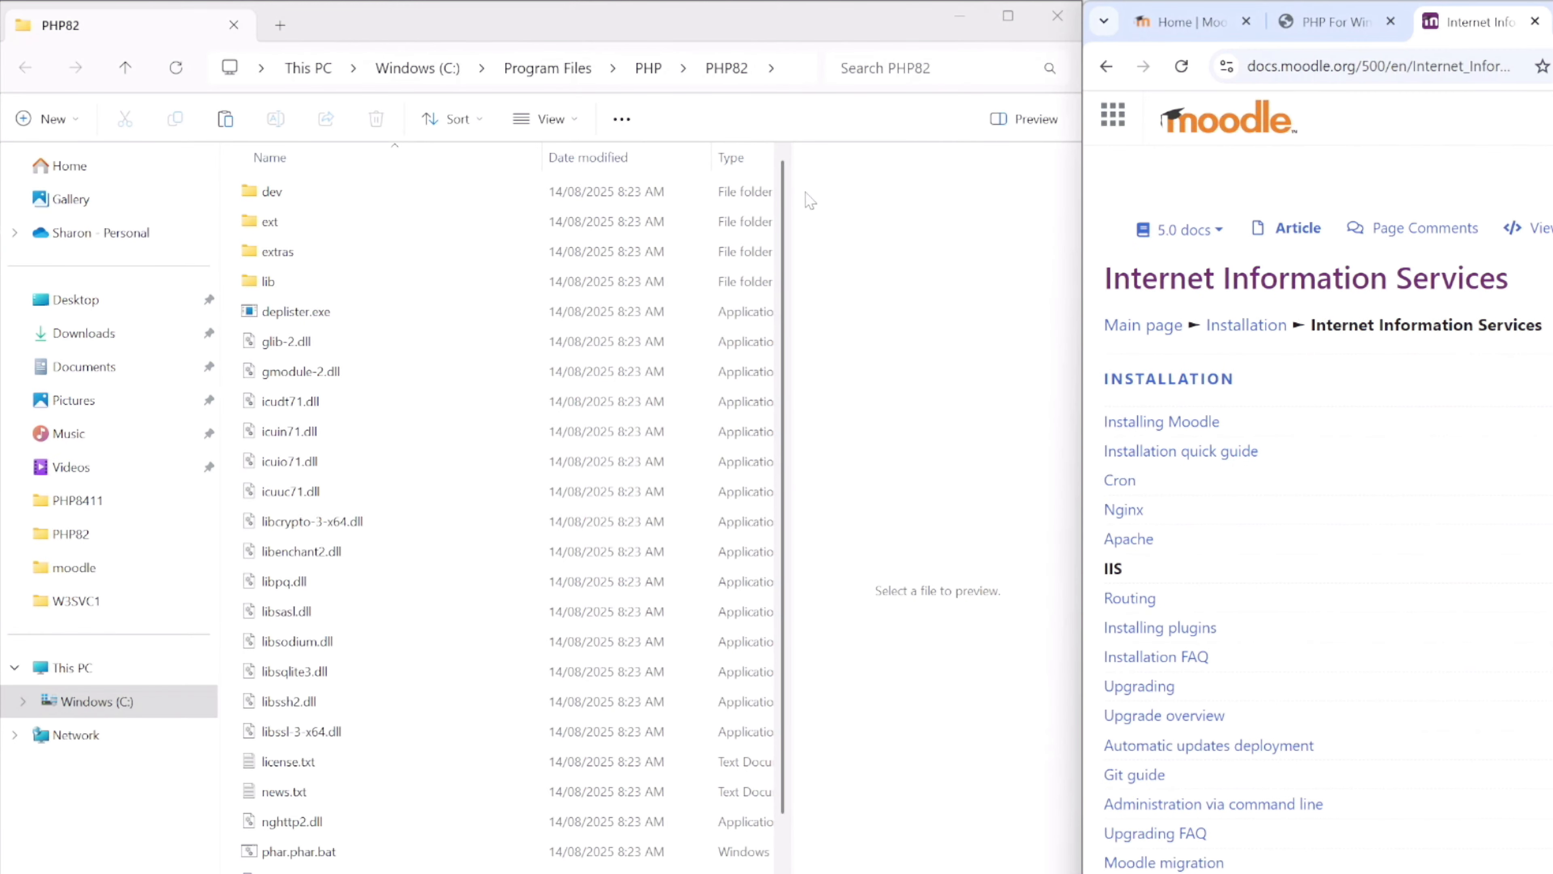
Review the Moodle IIS documentation from the contents list through the IIS installation, PHP installation and FastCGI handler sections
scroll(1336, 409, "down", 5)
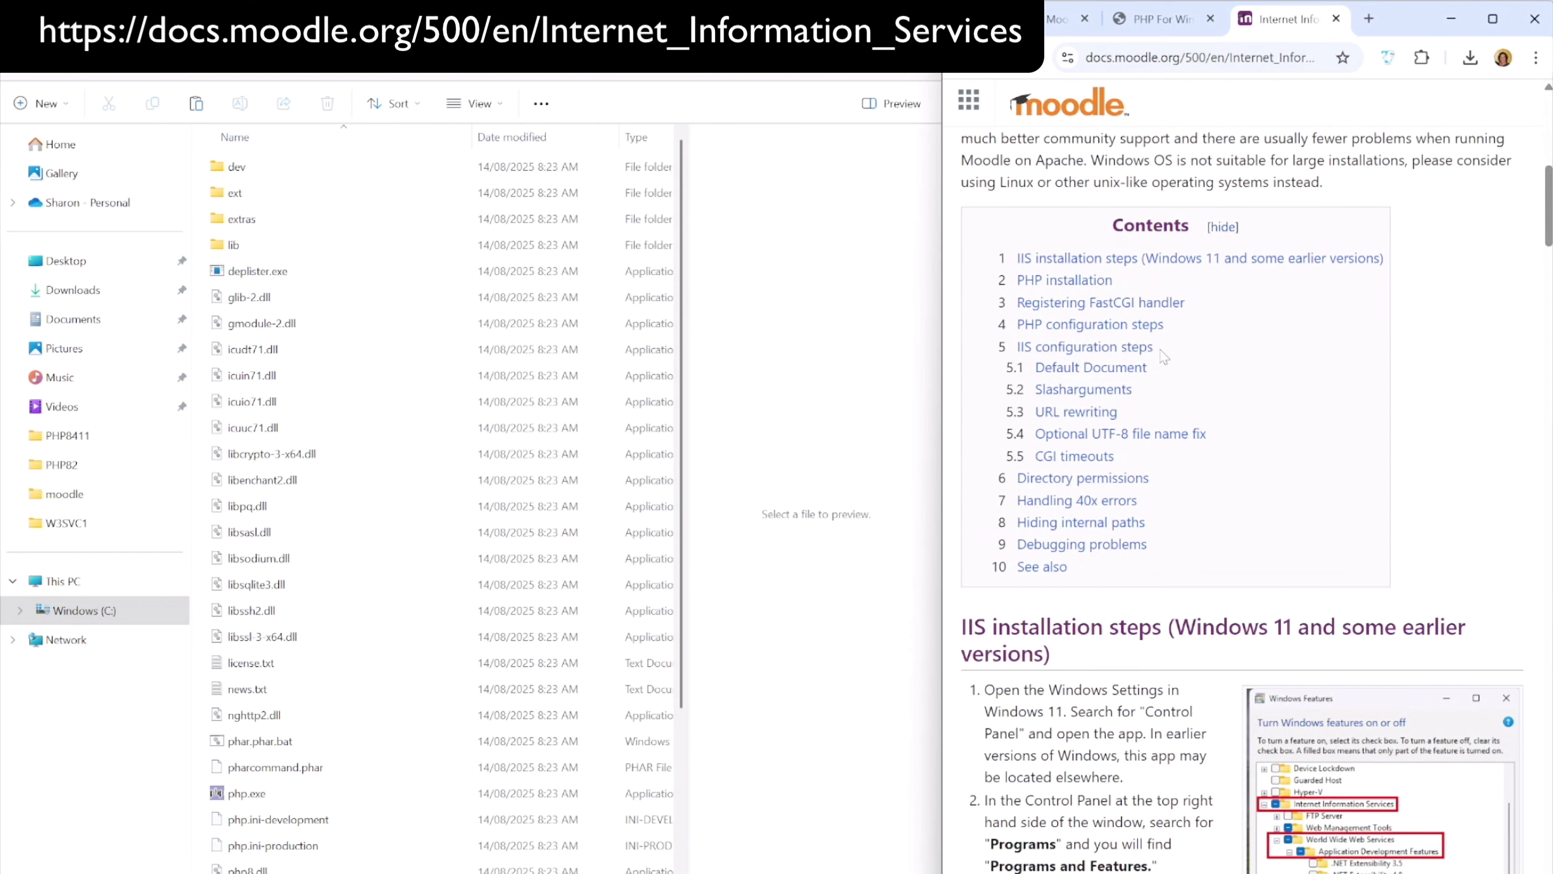
scroll(1158, 175, "up", 10)
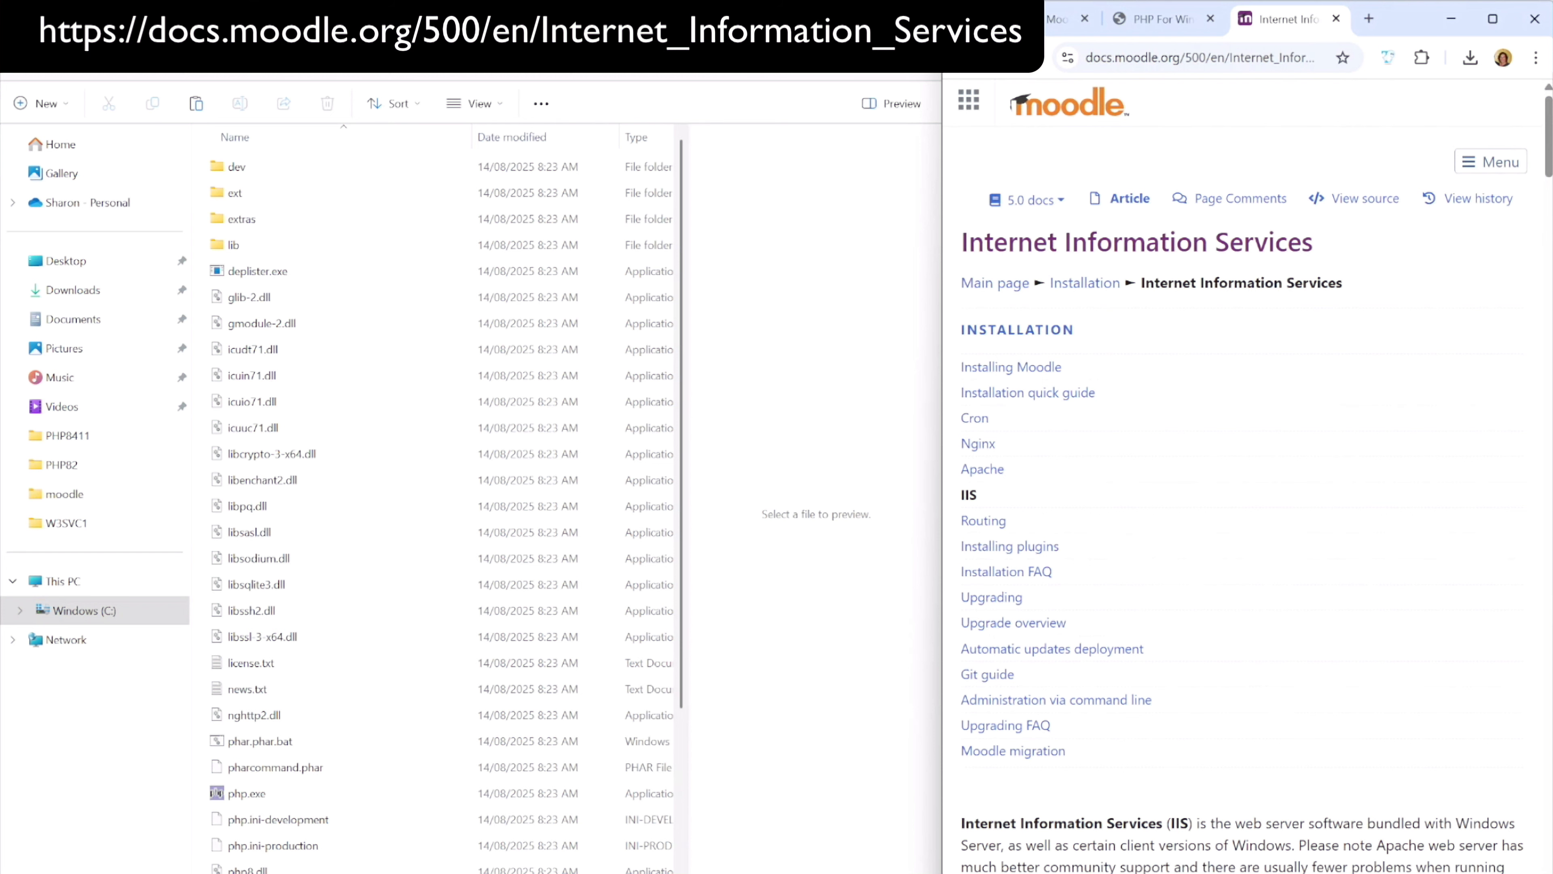
scroll(1144, 357, "down", 8)
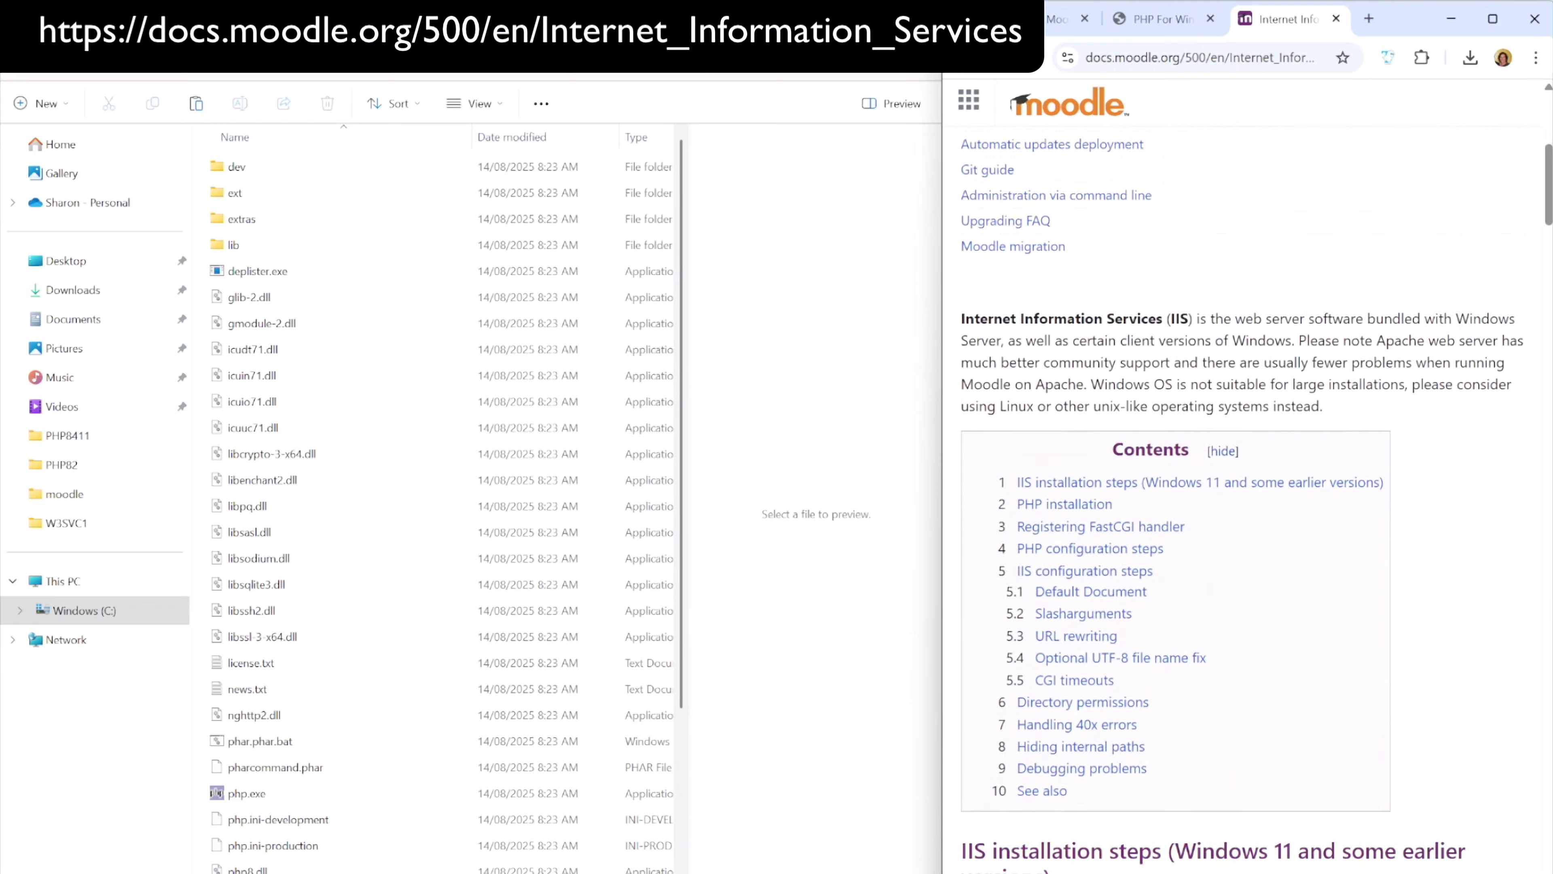
scroll(1242, 502, "down", 8)
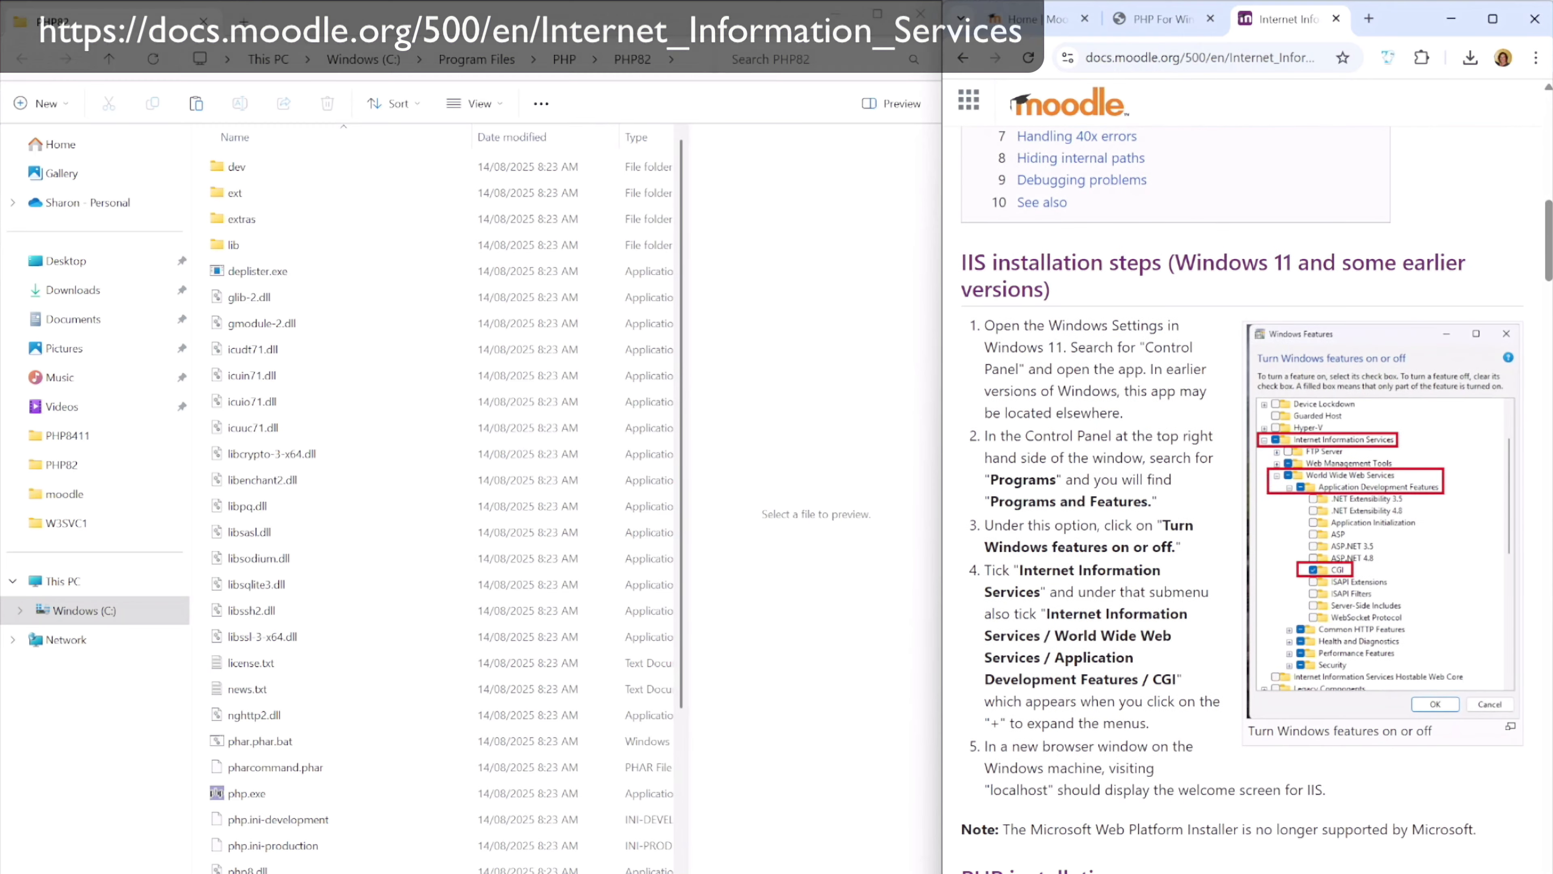
scroll(1243, 428, "down", 2)
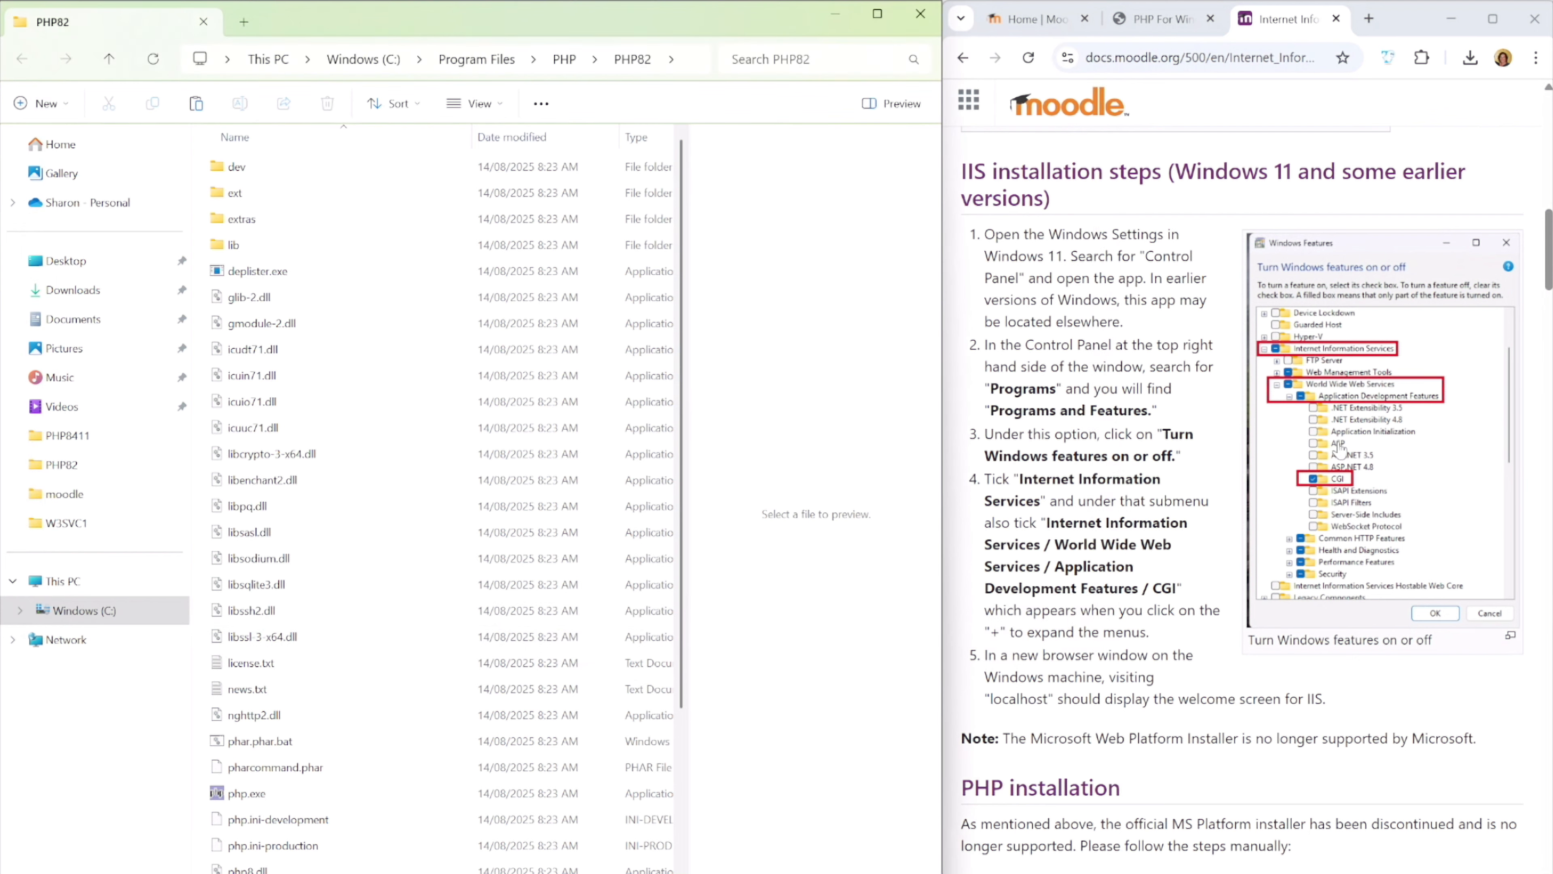
scroll(1203, 422, "down", 1)
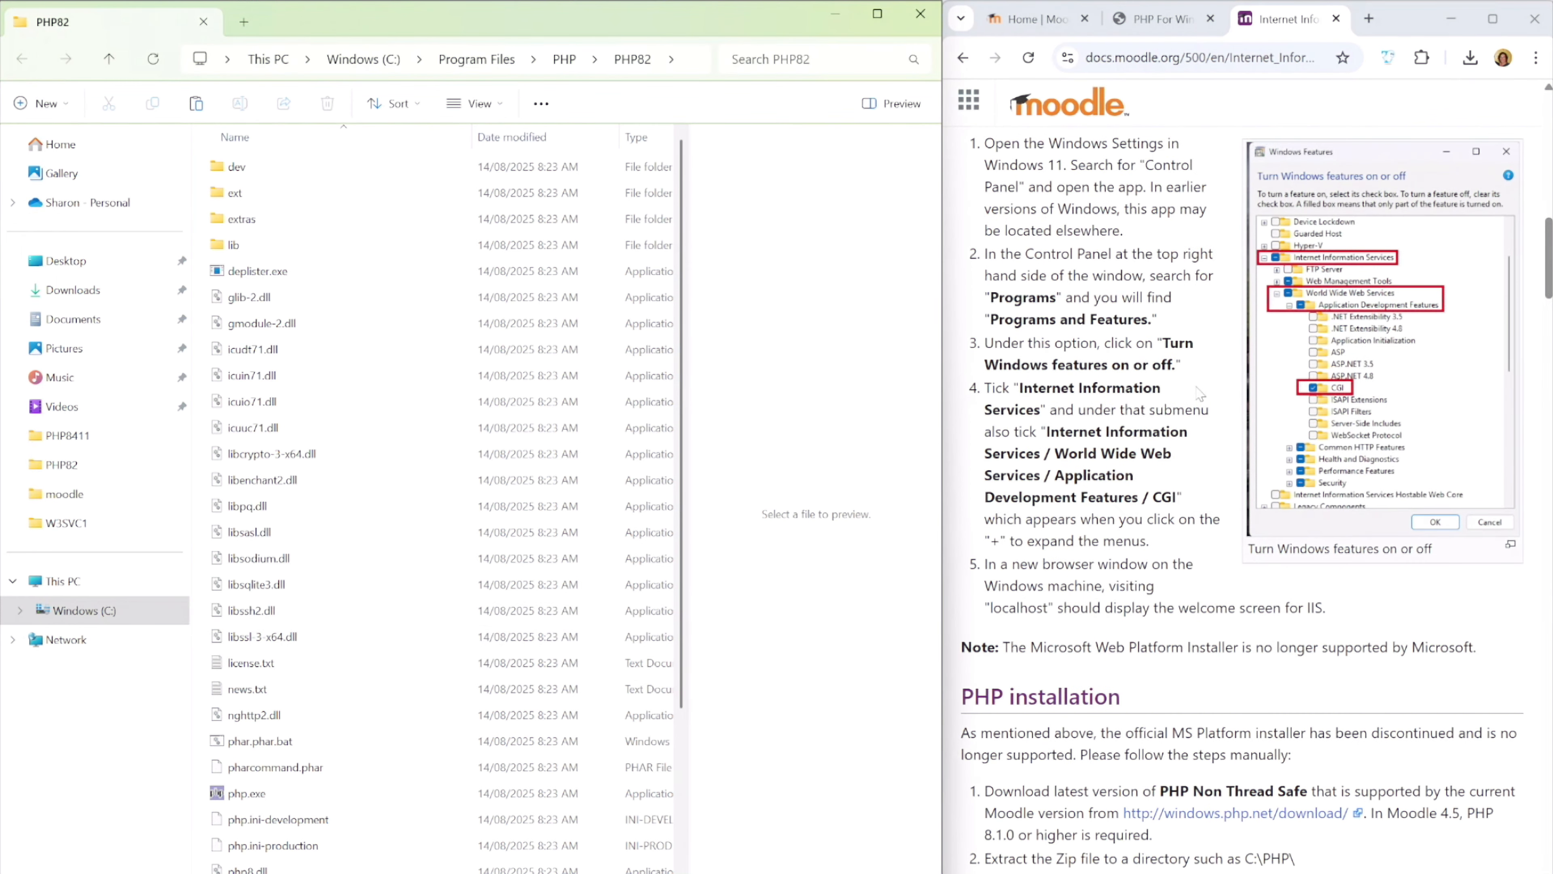
scroll(1199, 394, "down", 1)
scroll(1202, 392, "down", 1)
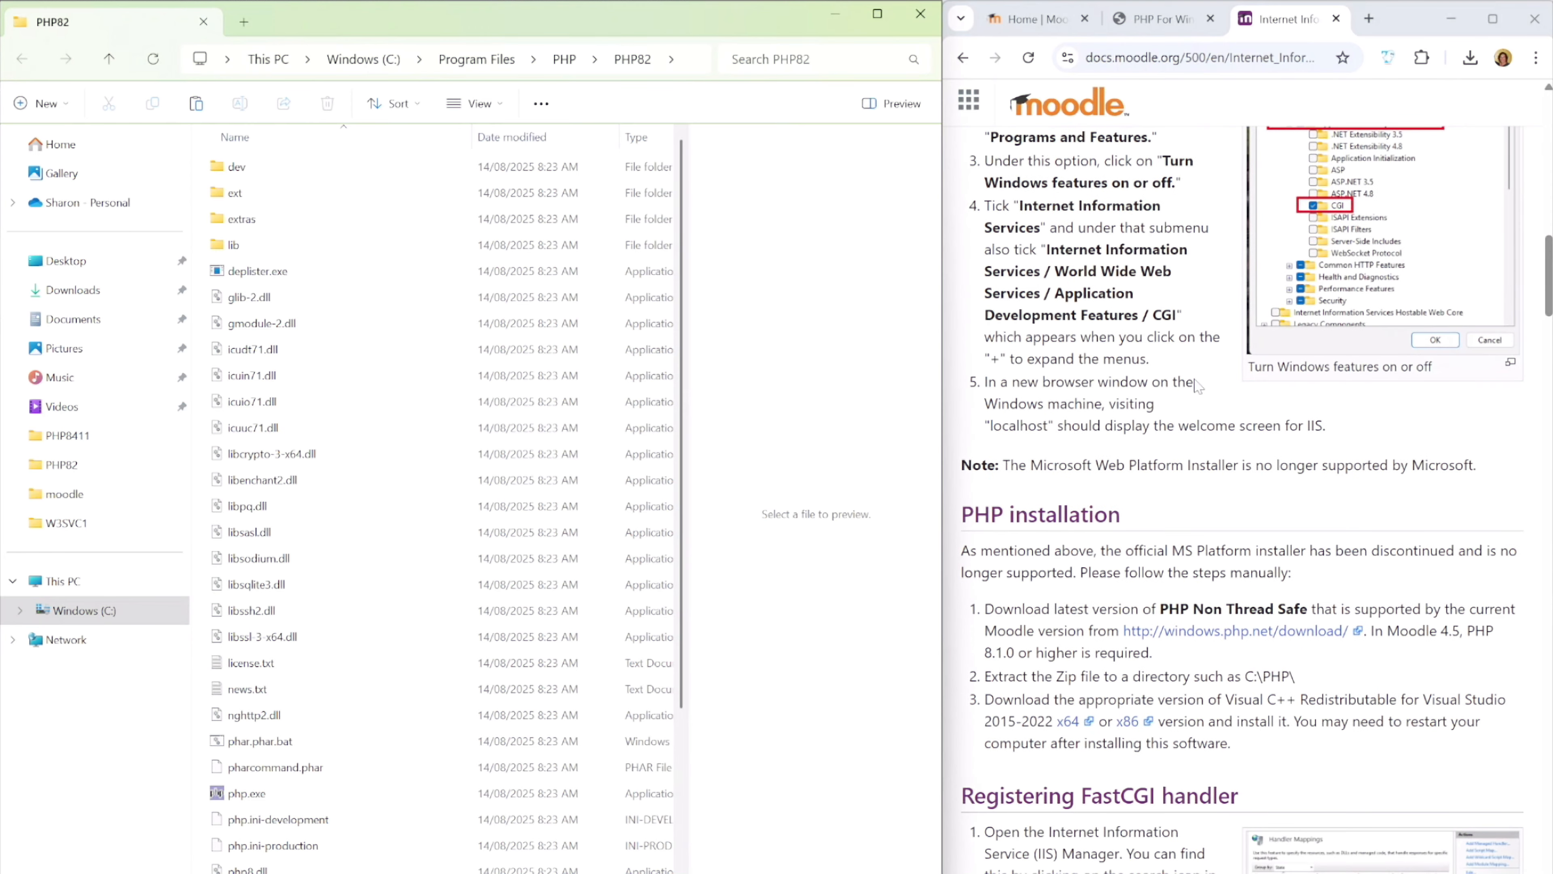
scroll(1198, 385, "down", 3)
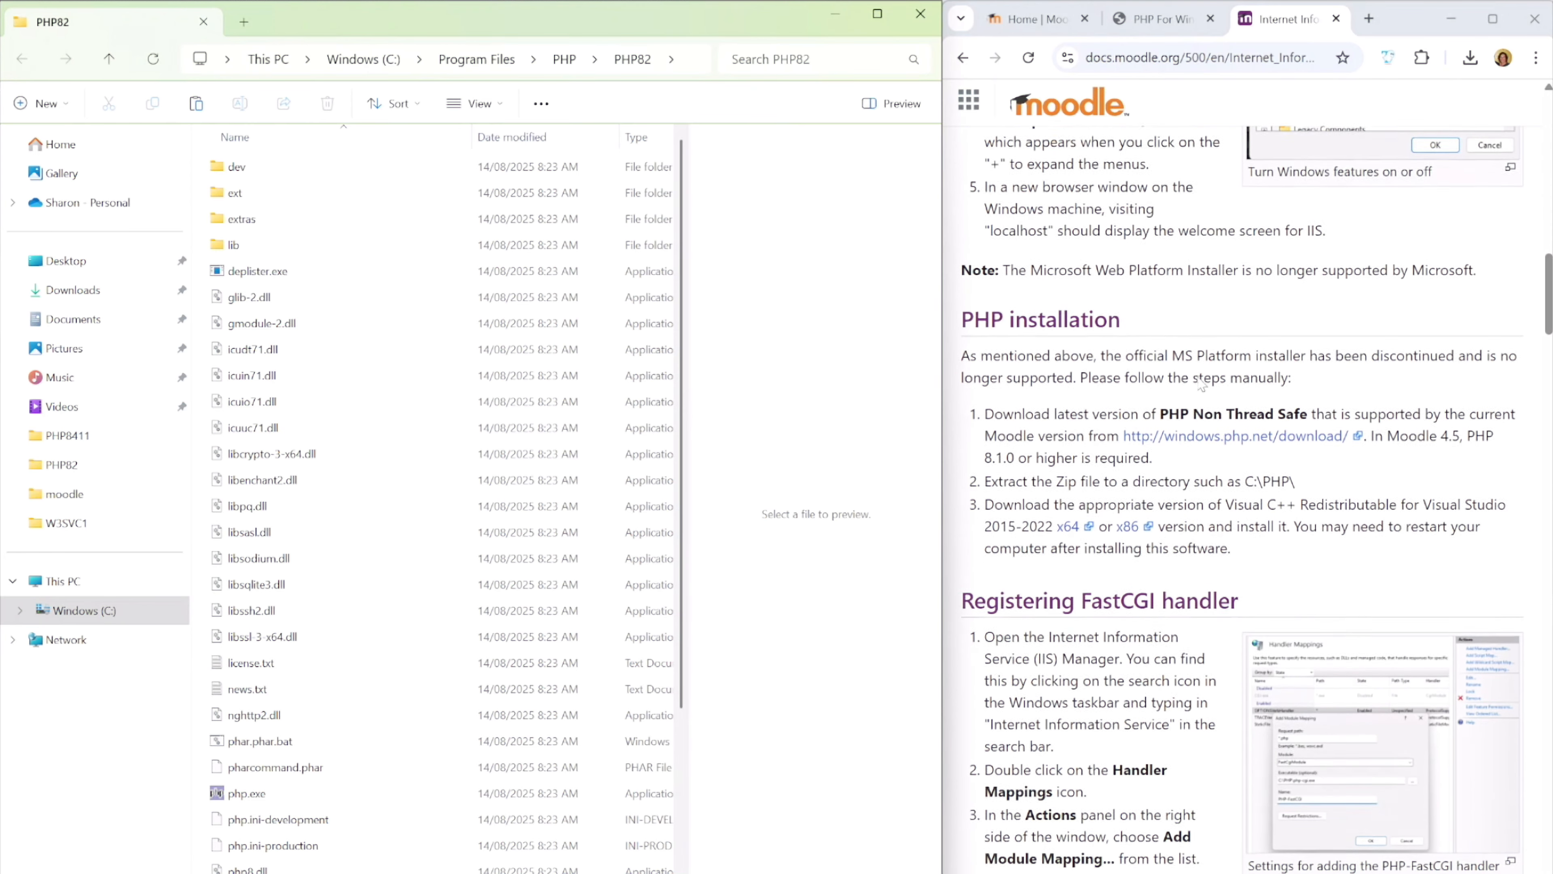
scroll(1202, 385, "down", 10)
scroll(434, 506, "down", 3)
Rename the copied php.ini-development file in the PHP82 folder as php.ini, accepting the extension change
key("shift+Right")
key("shift+Right")
key("shift+Right")
key("shift+Right")
key("shift+Right")
key("shift+Right")
key("shift+Right")
key("shift+Right")
key("shift+Right")
key("shift+Right")
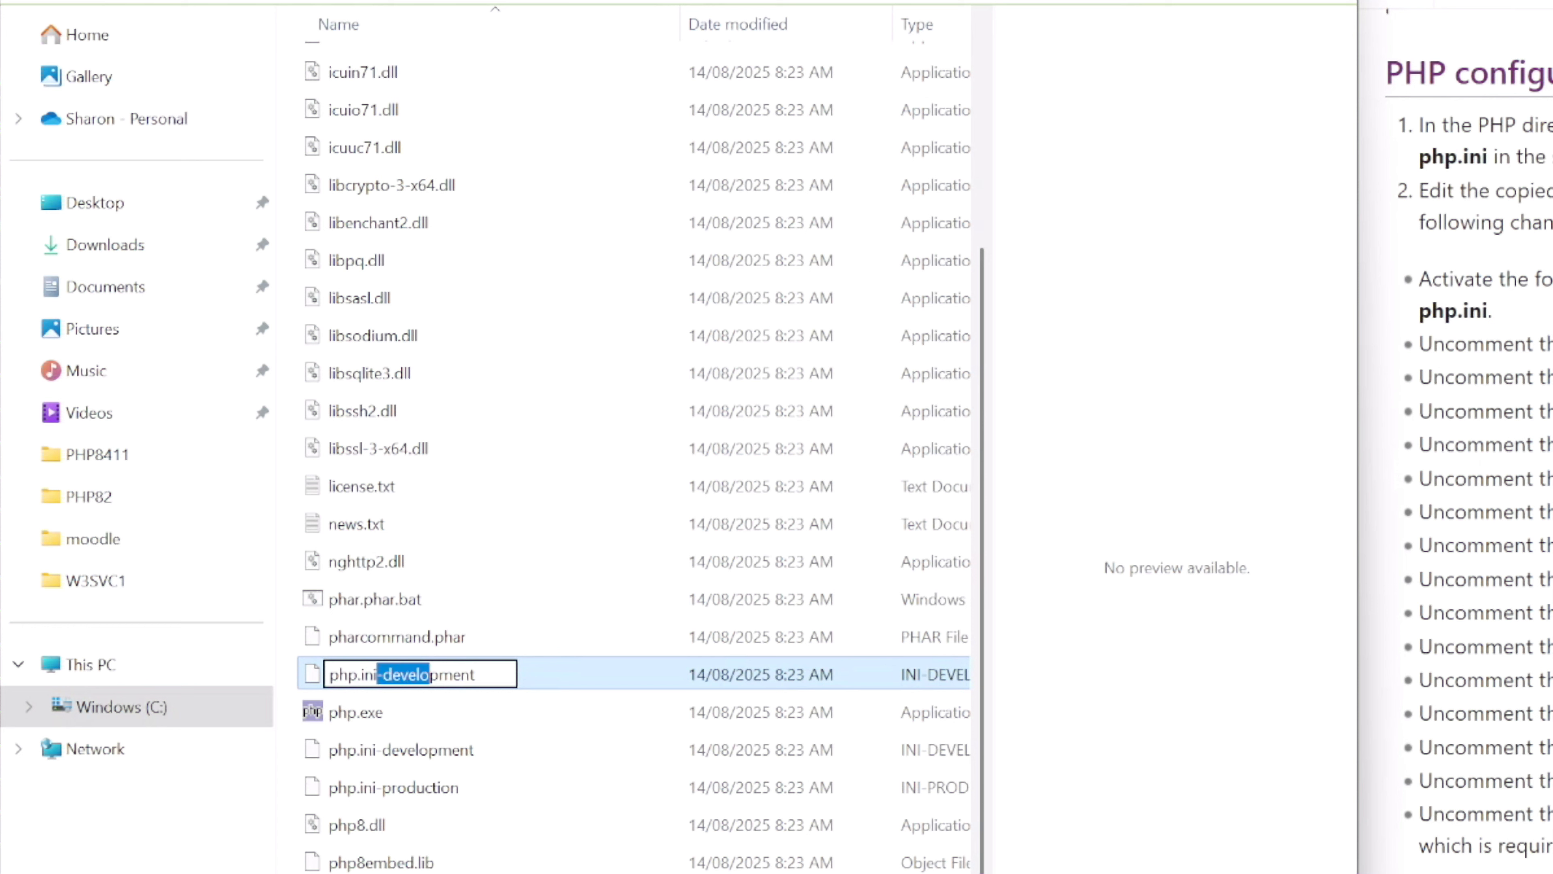
key("shift+Right")
key("shift+Right")
key("Delete")
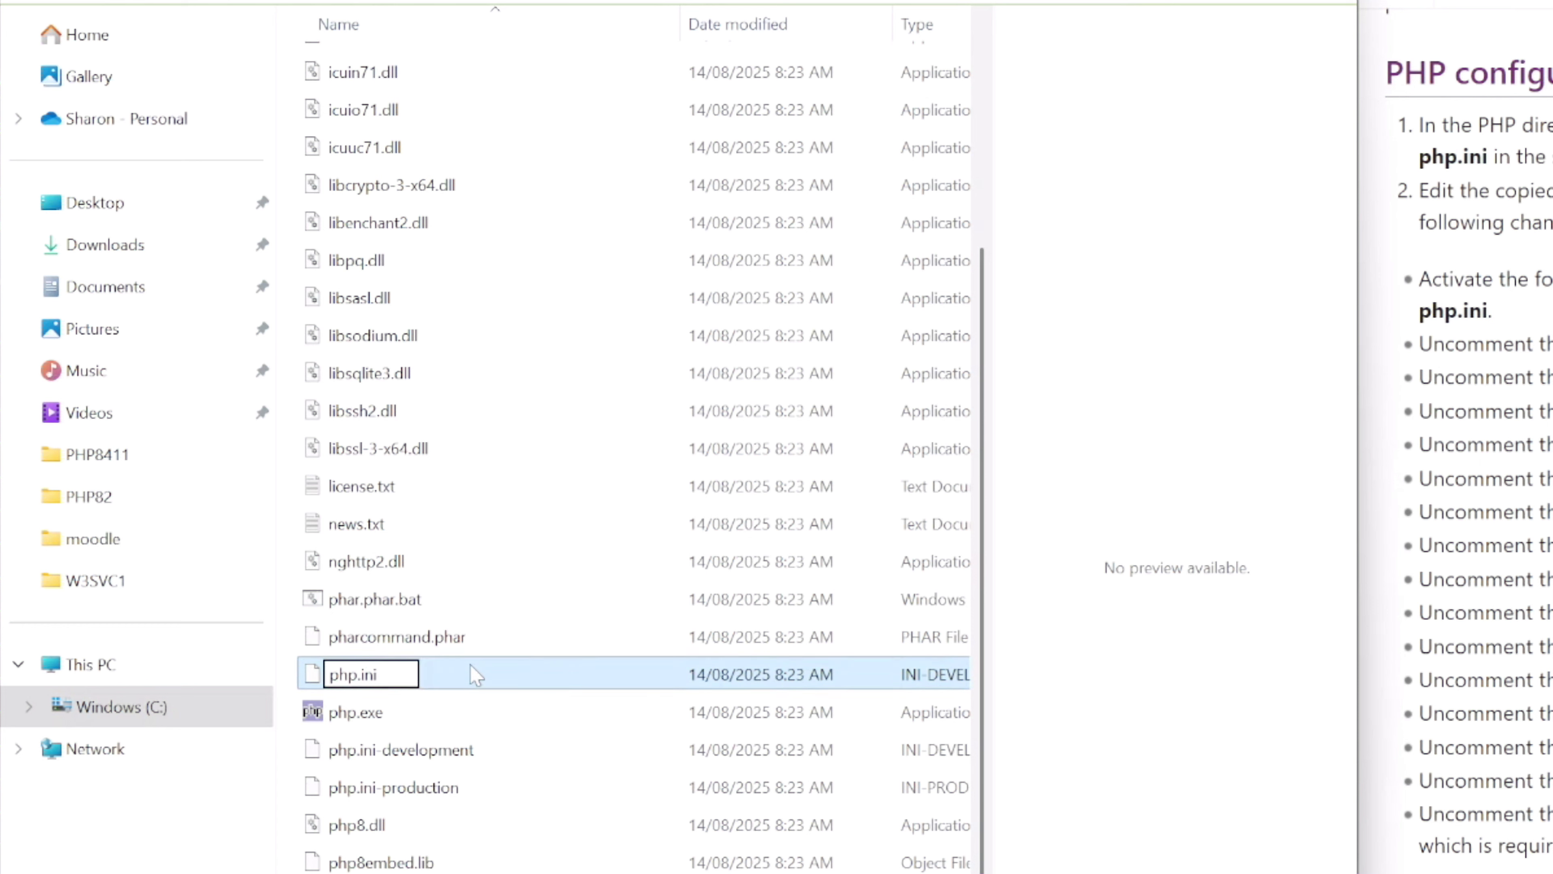
key("Return")
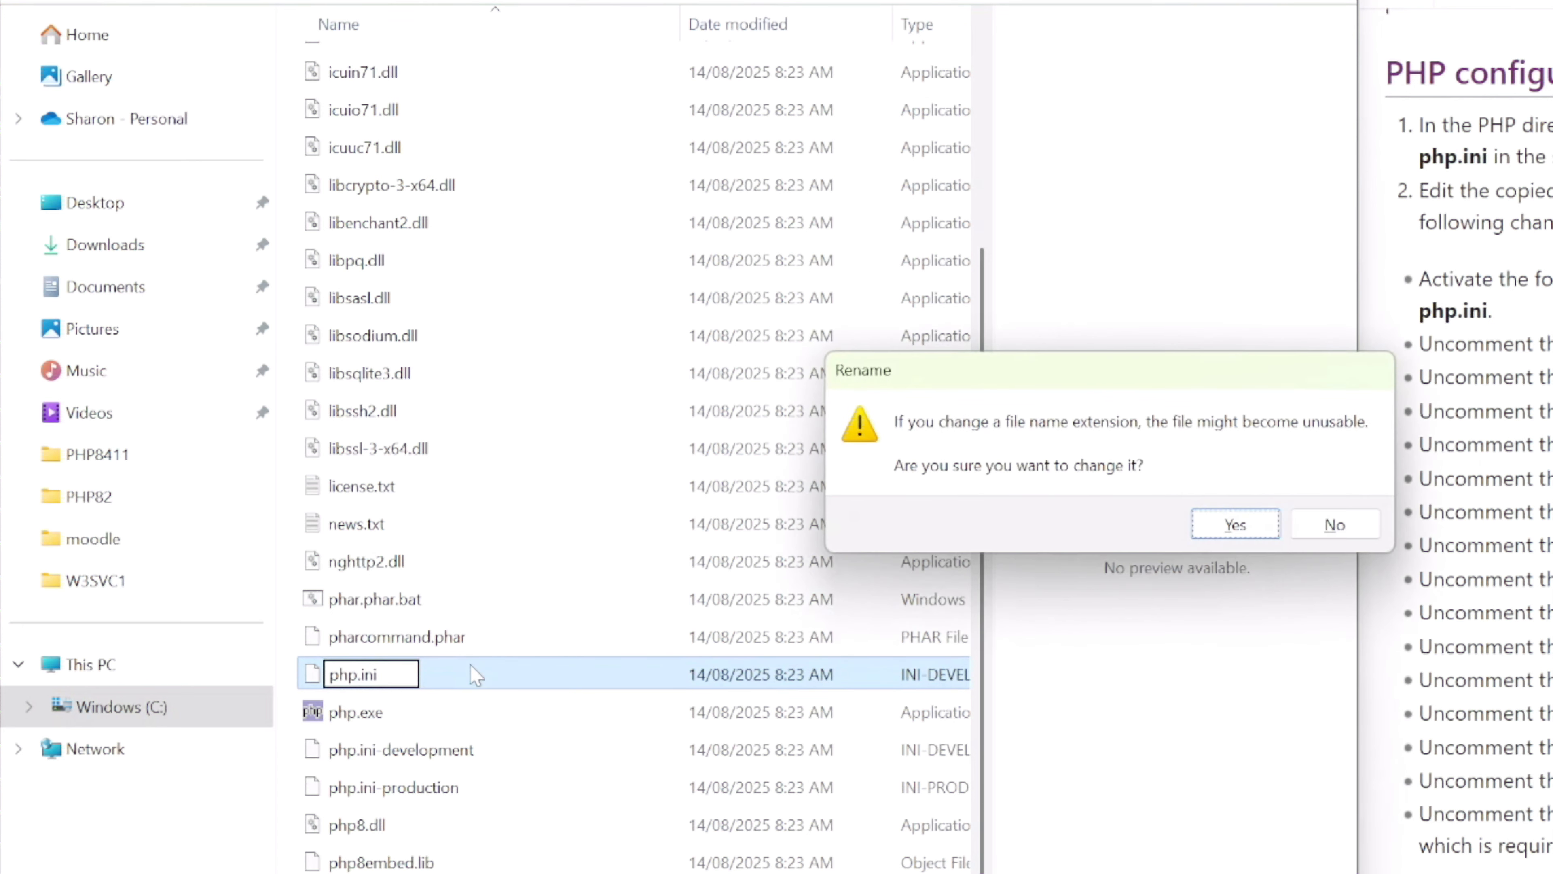
left_click(1243, 518)
left_click(1092, 562)
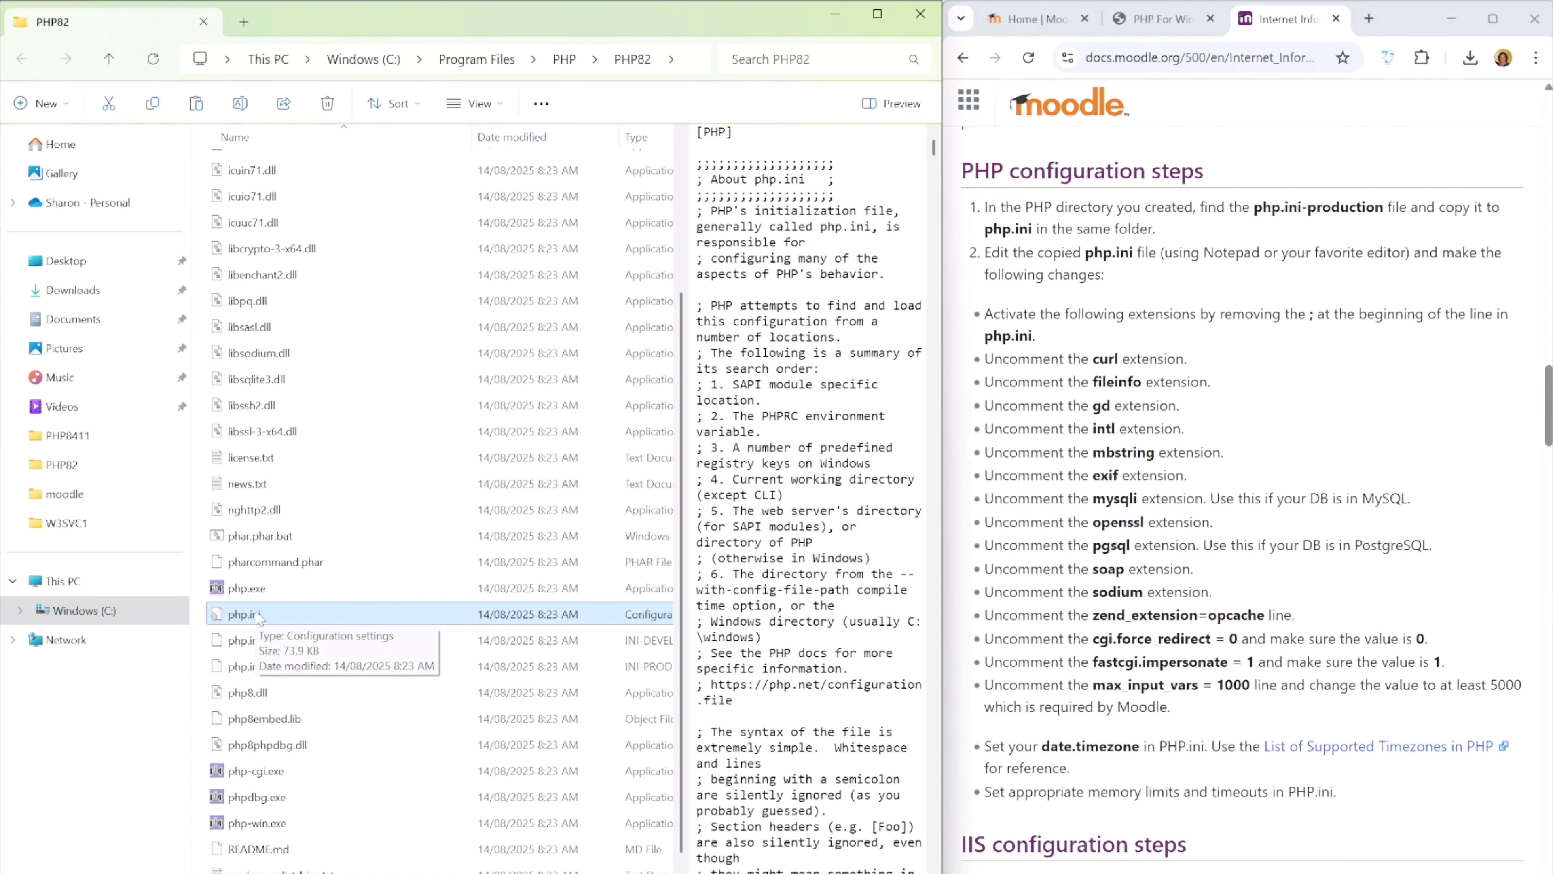
Run Notepad as administrator and add a new empty document tab
key("super")
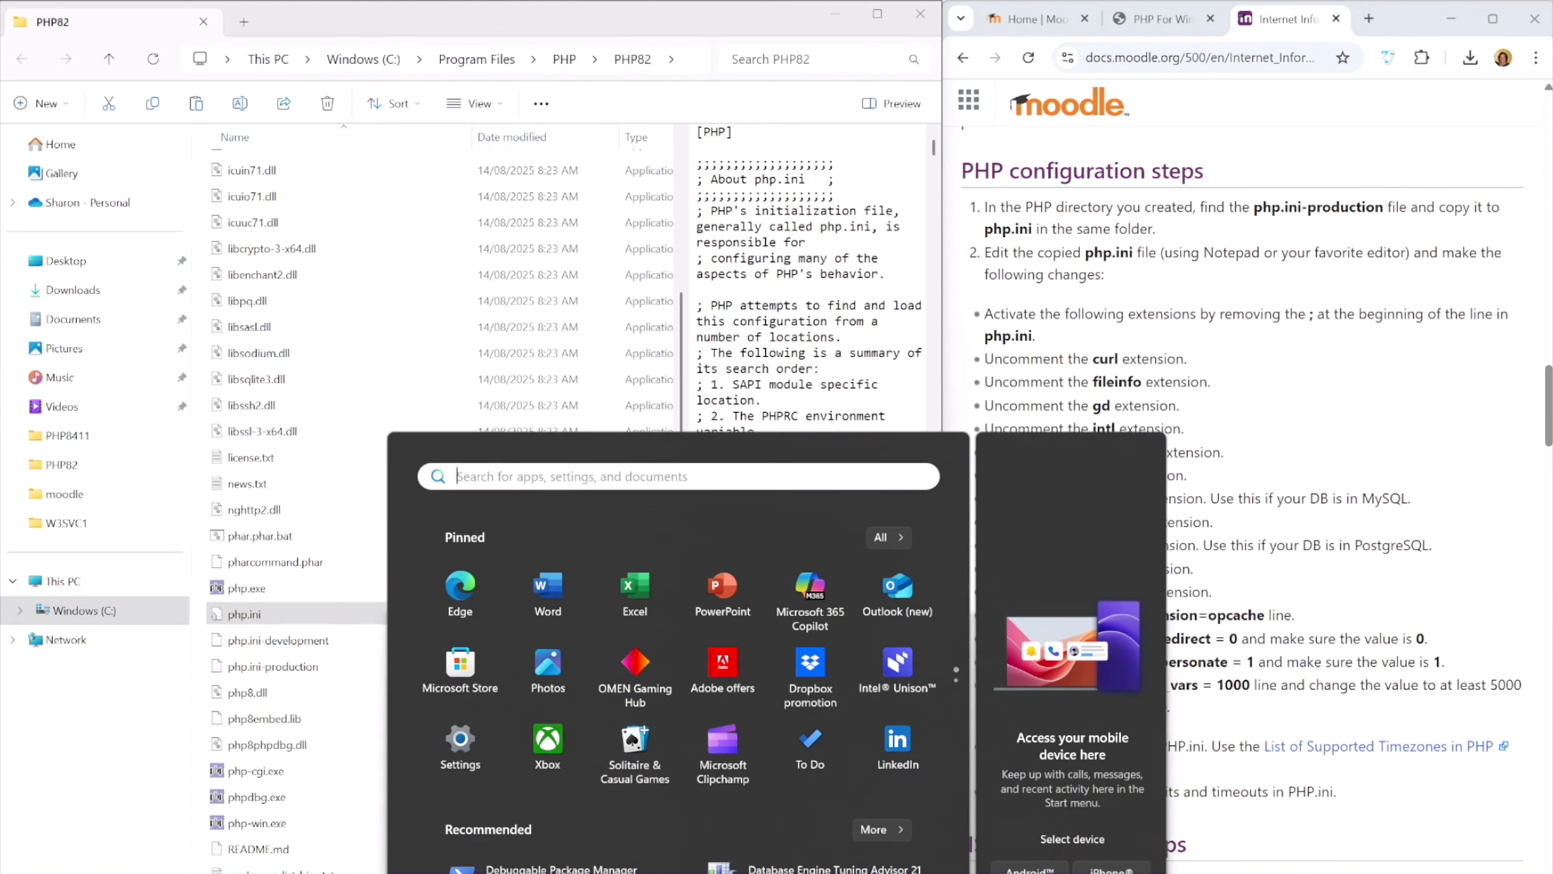
left_click(539, 301)
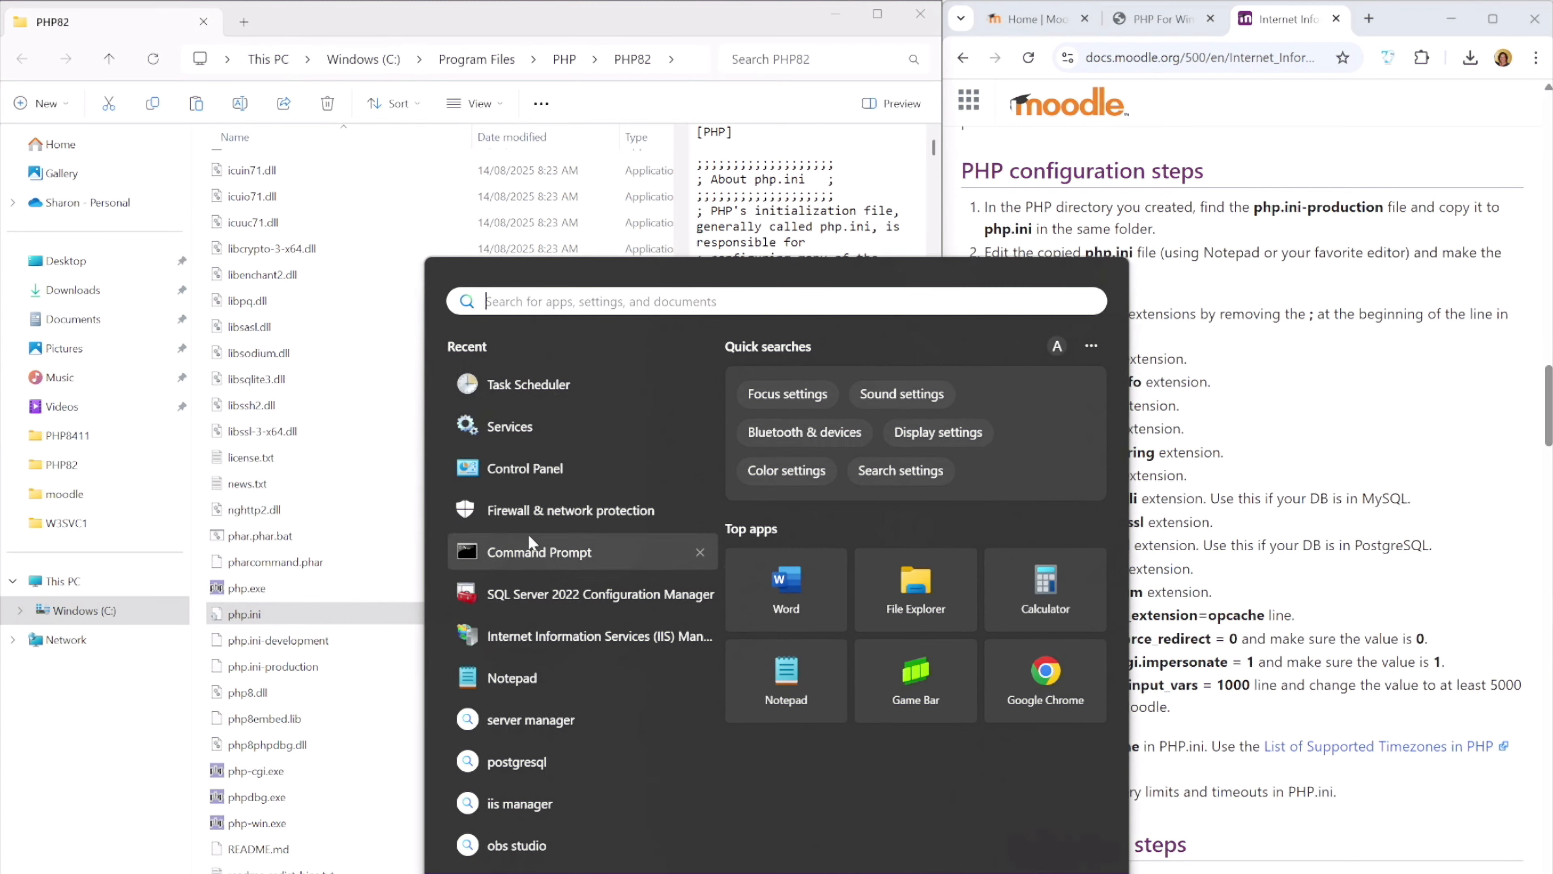
right_click(511, 678)
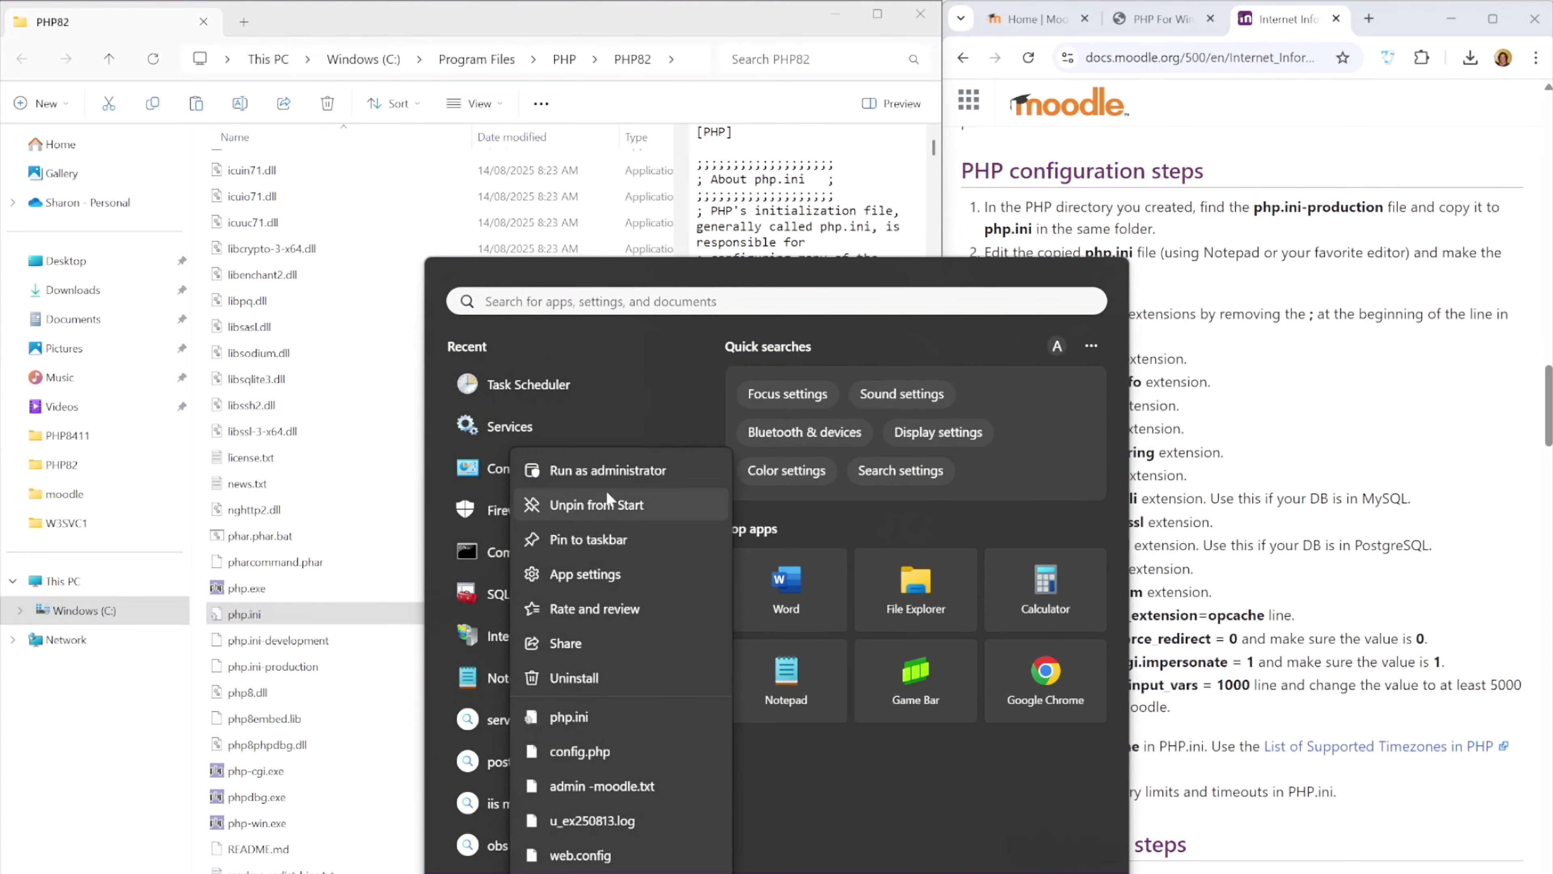
left_click(604, 471)
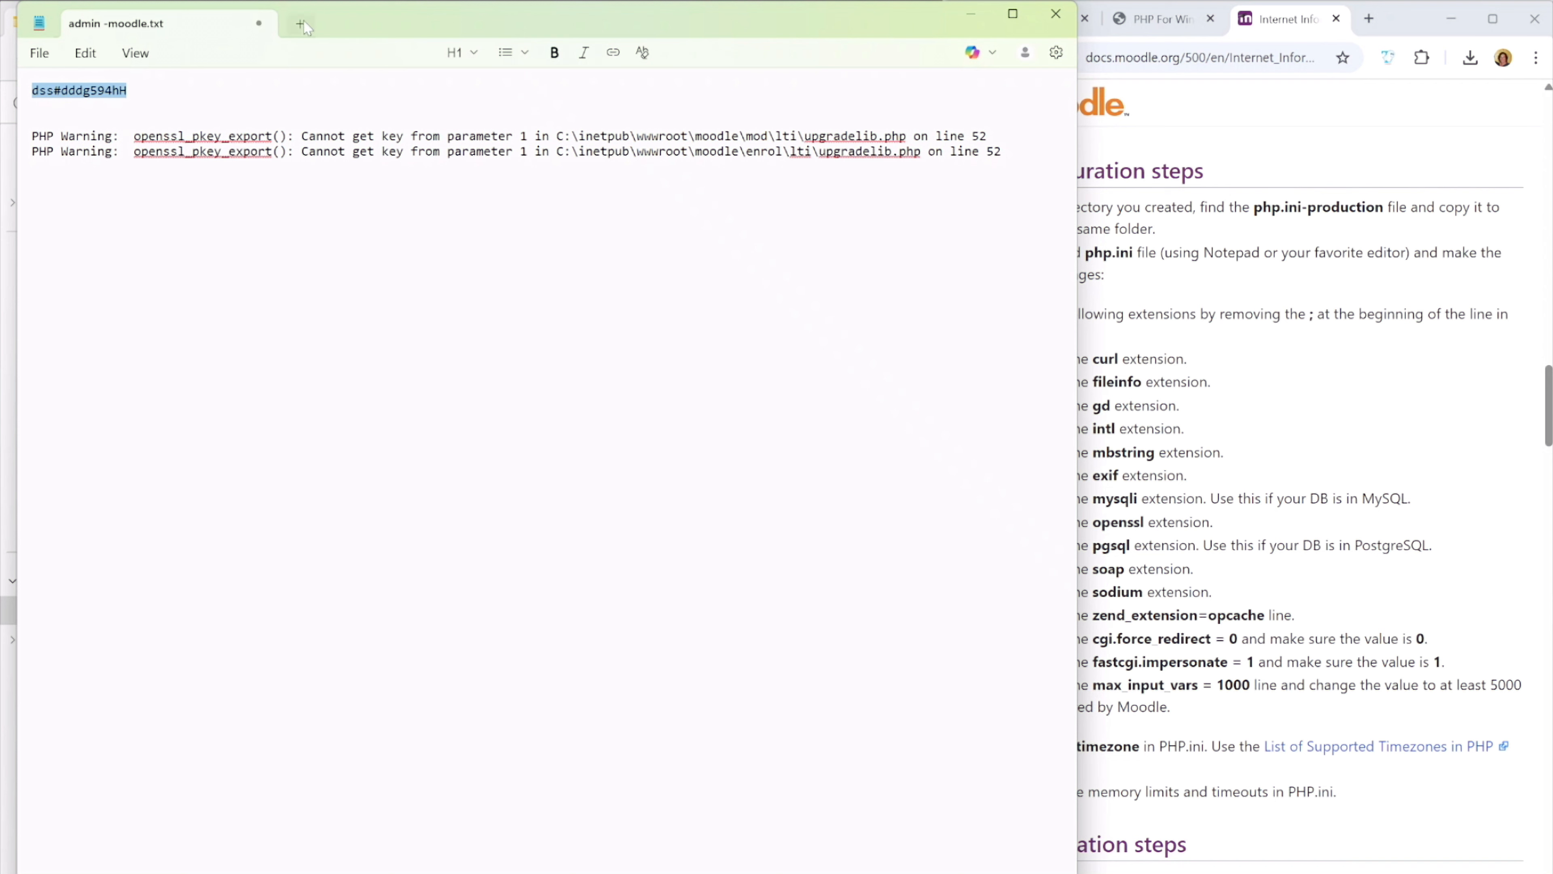
left_click(304, 28)
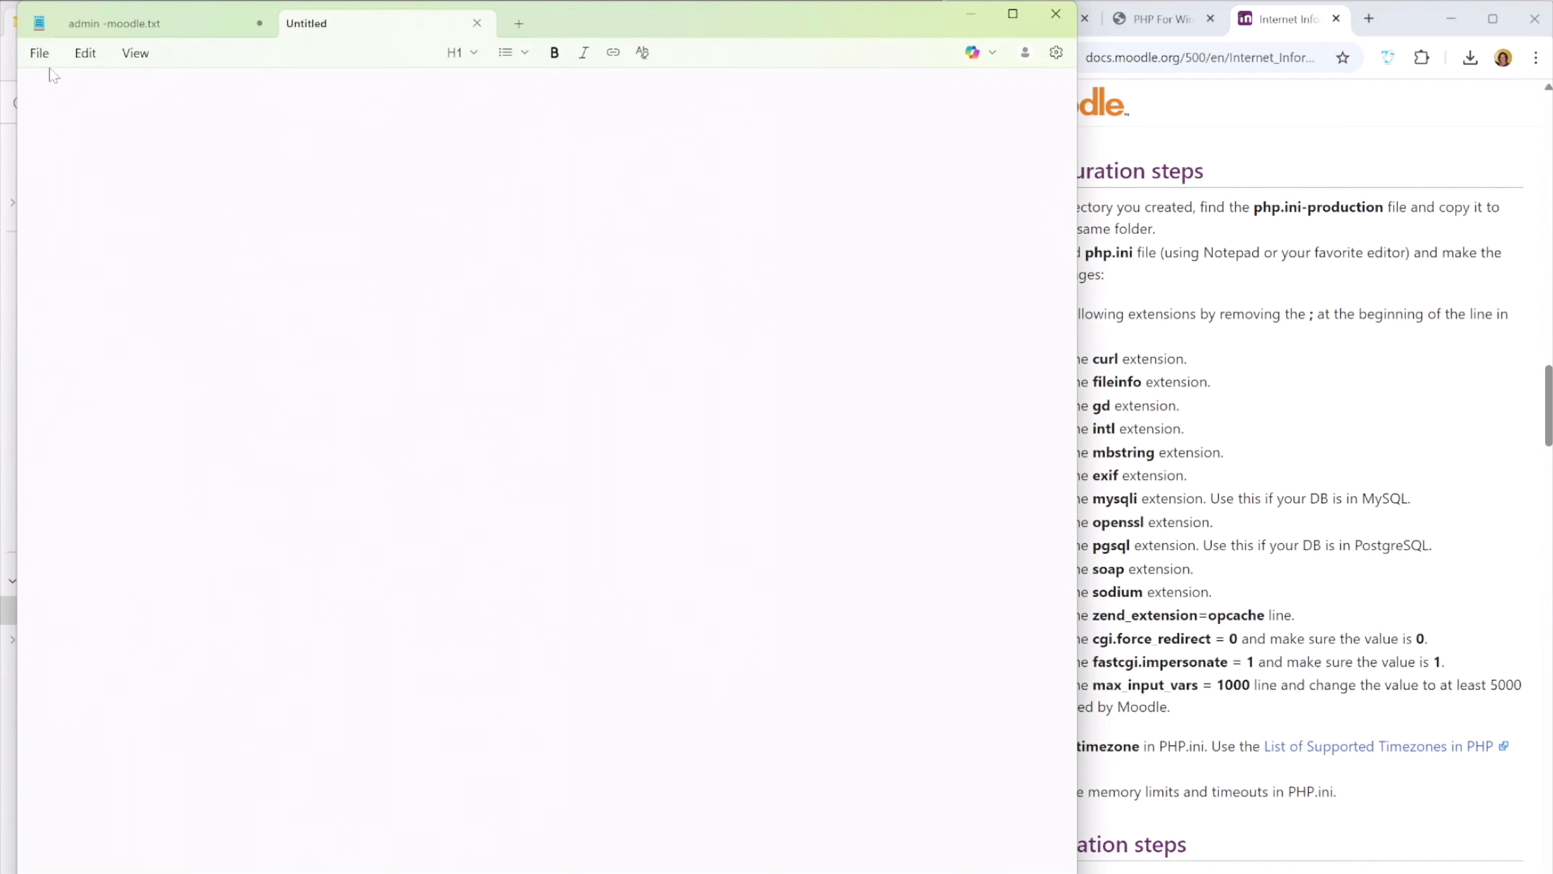
Start opening an existing file and browse to C:\Program Files\PHP\PHP82
left_click(42, 57)
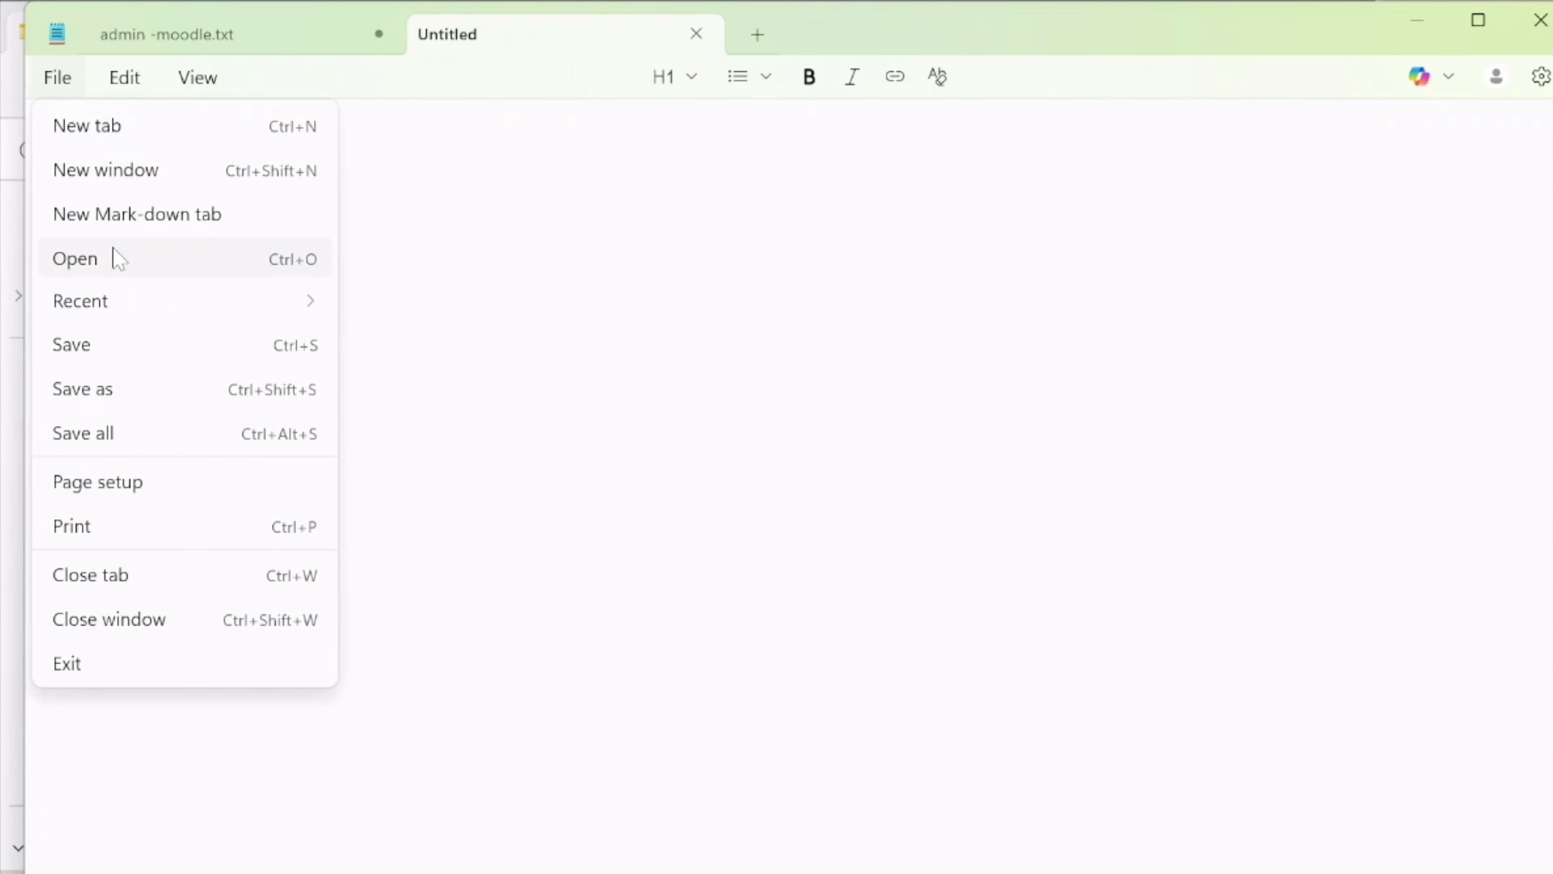
left_click(116, 257)
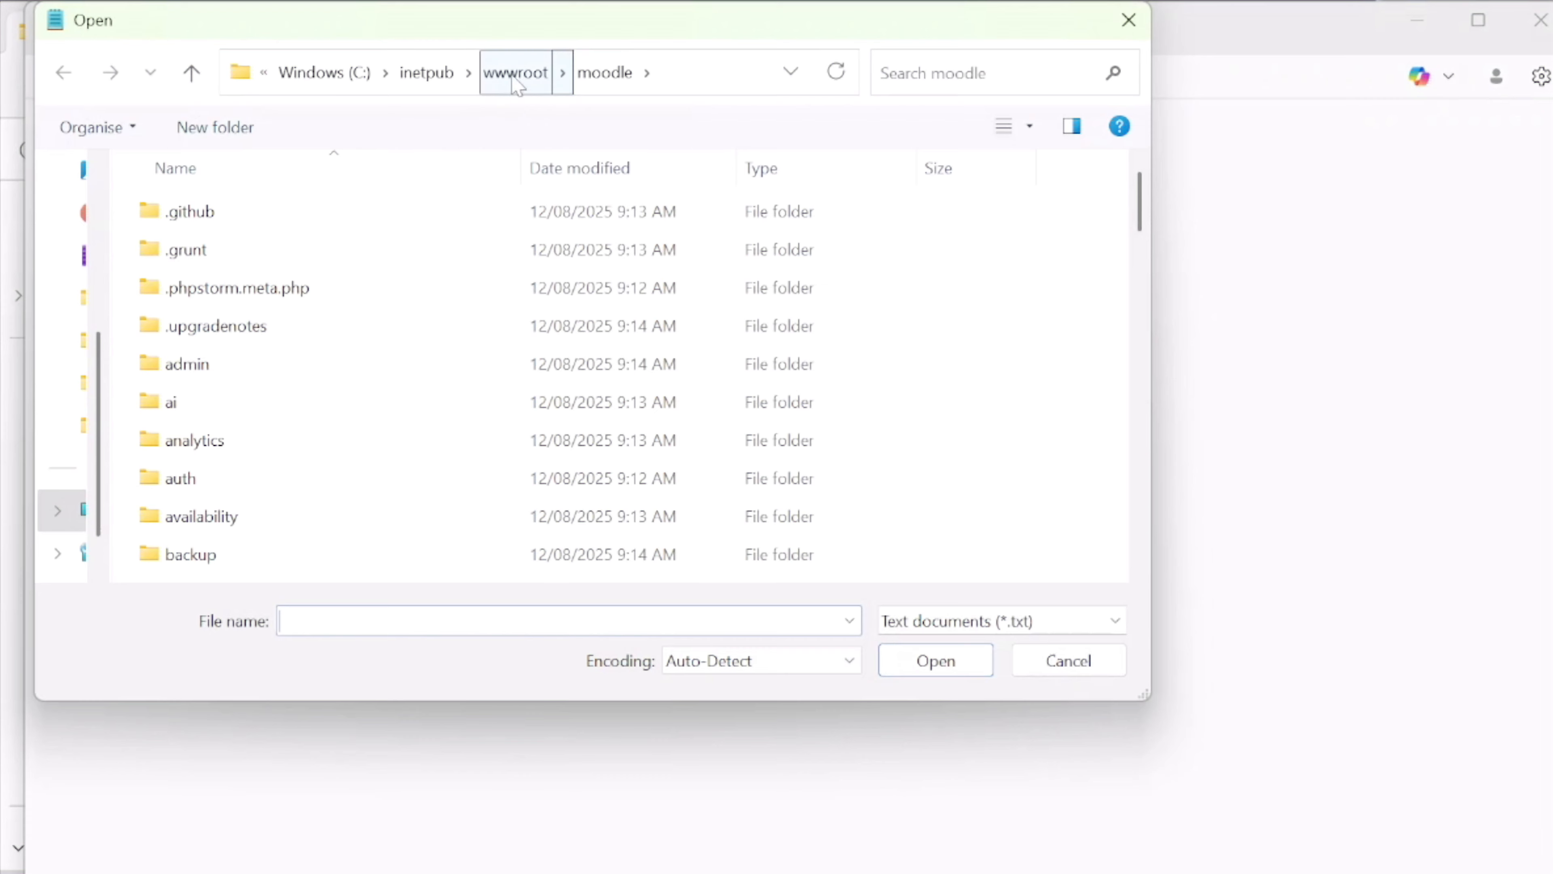
left_click(324, 72)
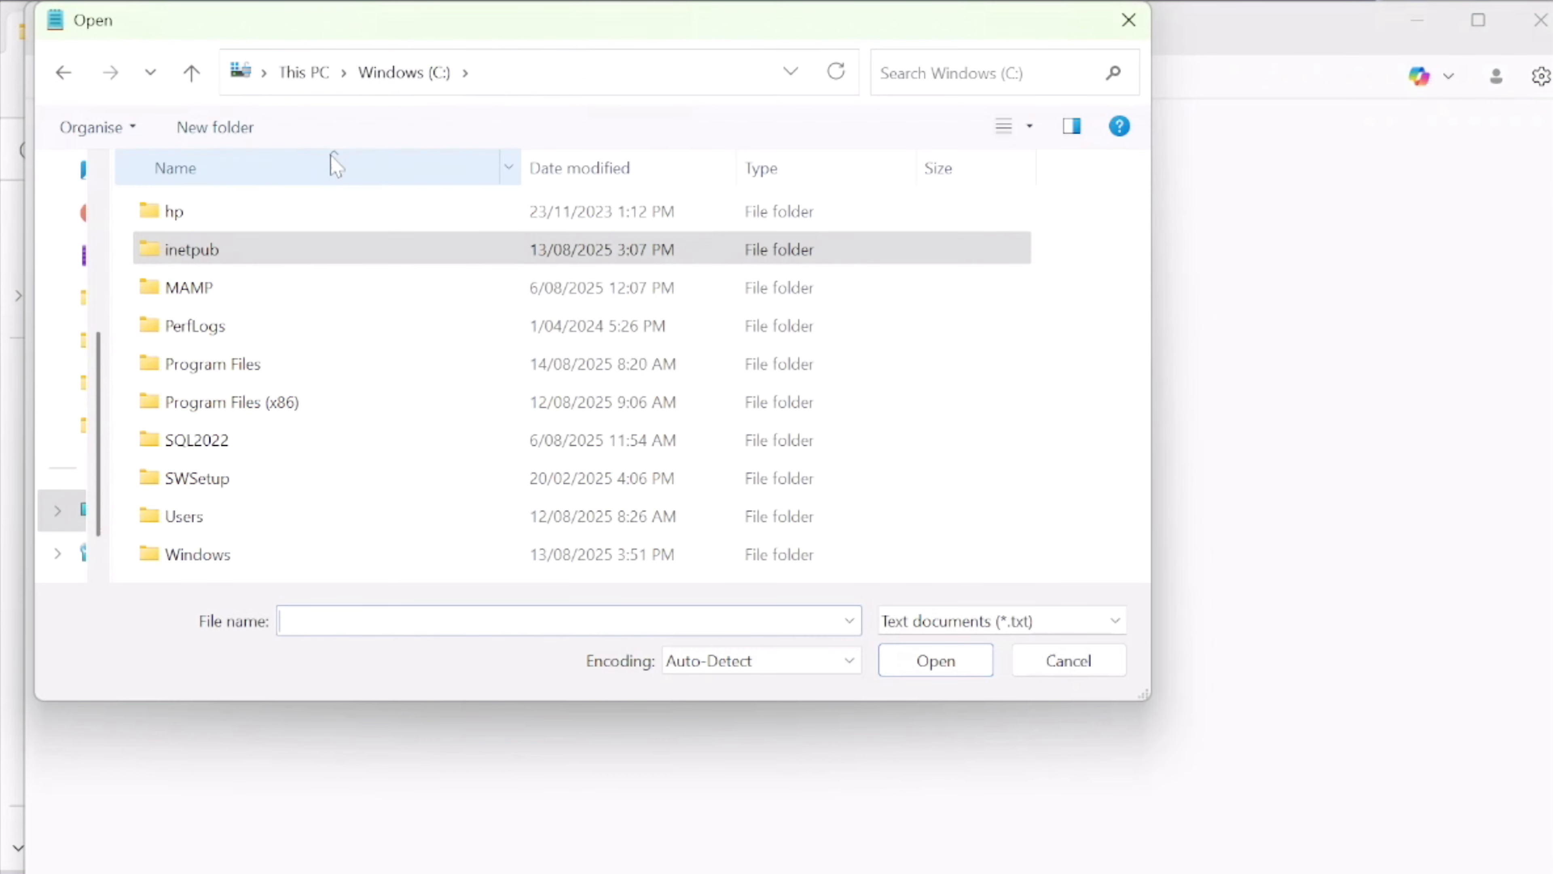
double_click(253, 375)
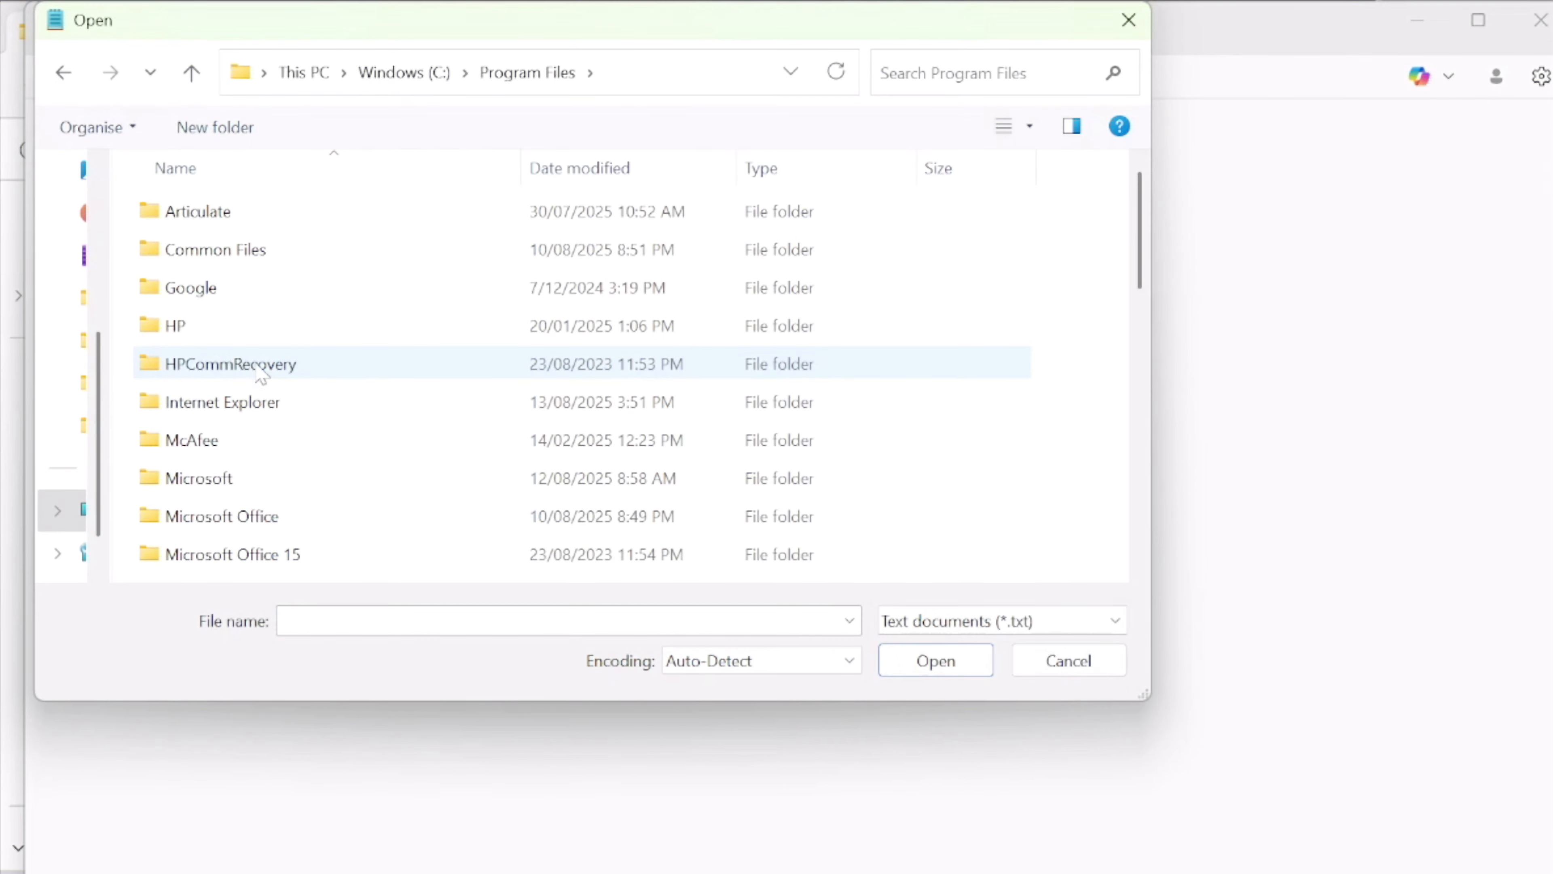
scroll(253, 376, "down", 4)
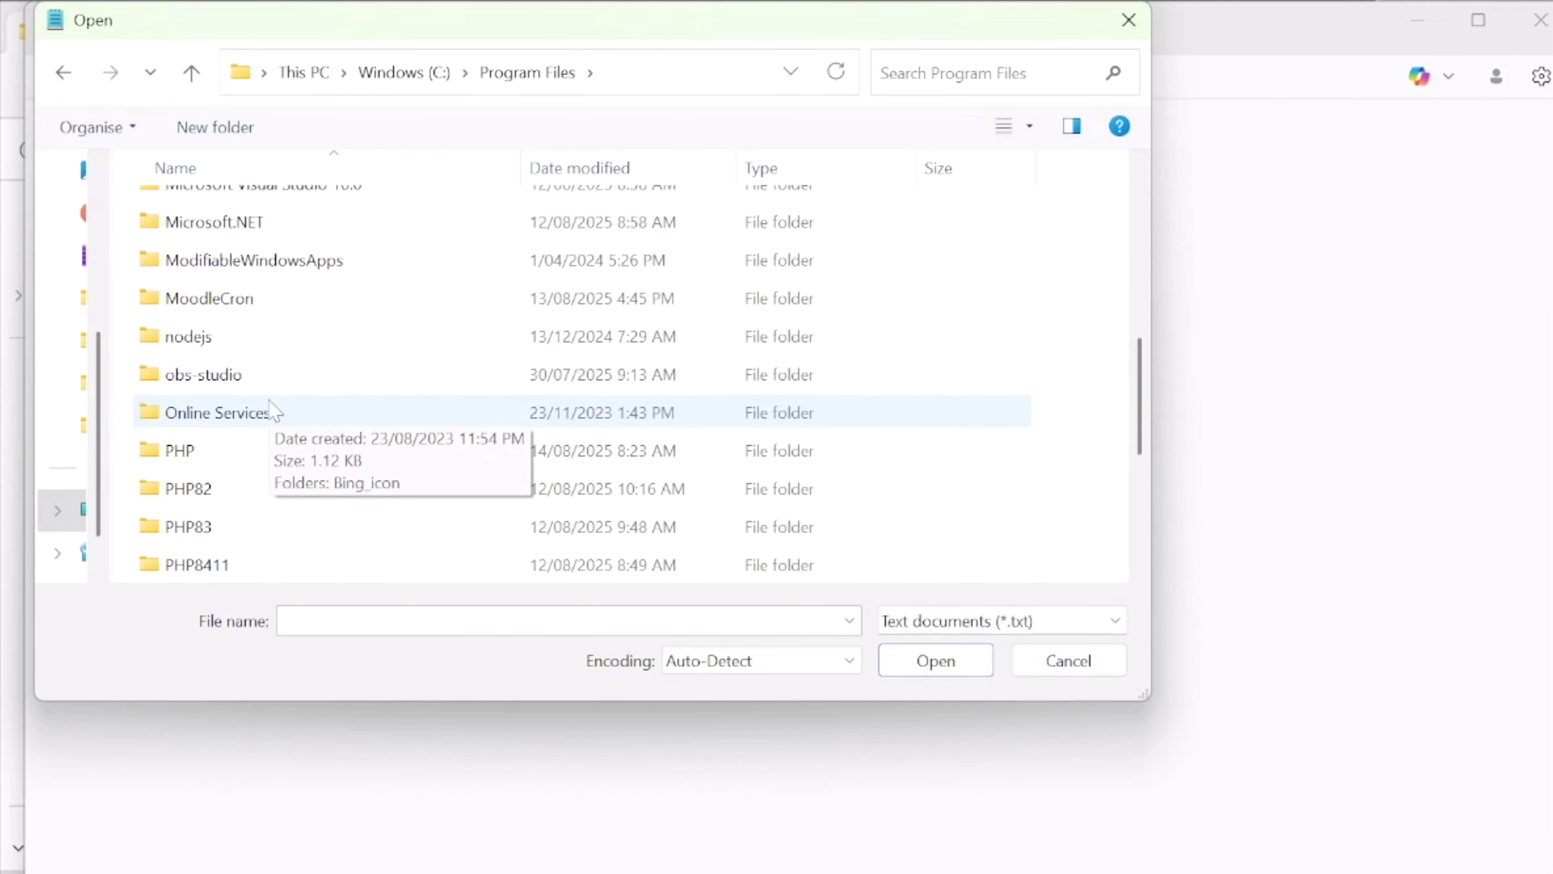
double_click(193, 457)
double_click(206, 214)
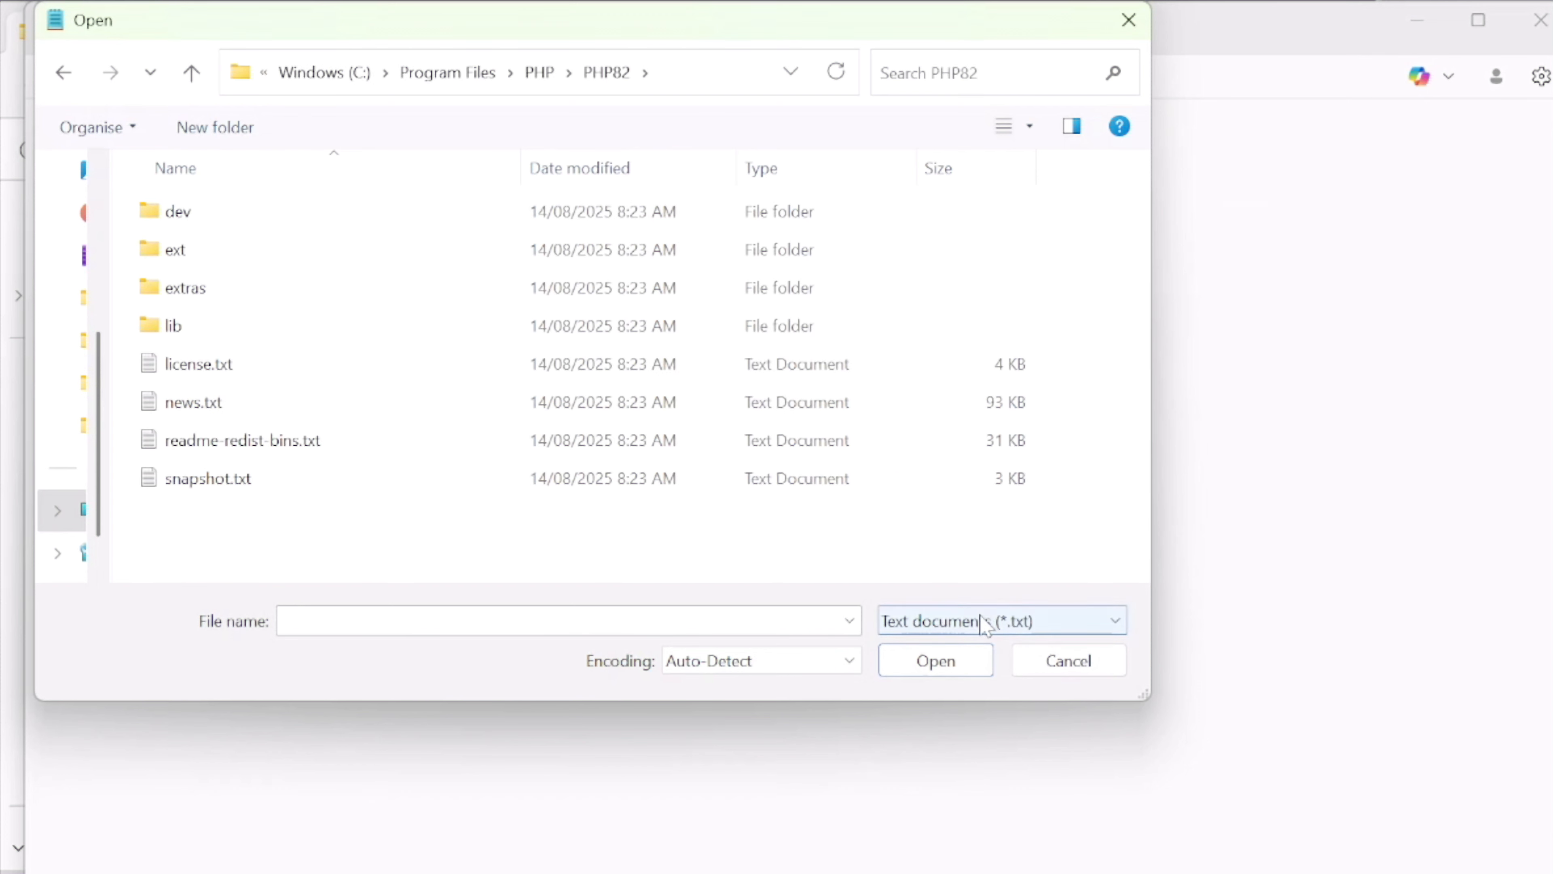
Show all file types in the PHP82 folder and open php.ini
left_click(995, 621)
left_click(1000, 690)
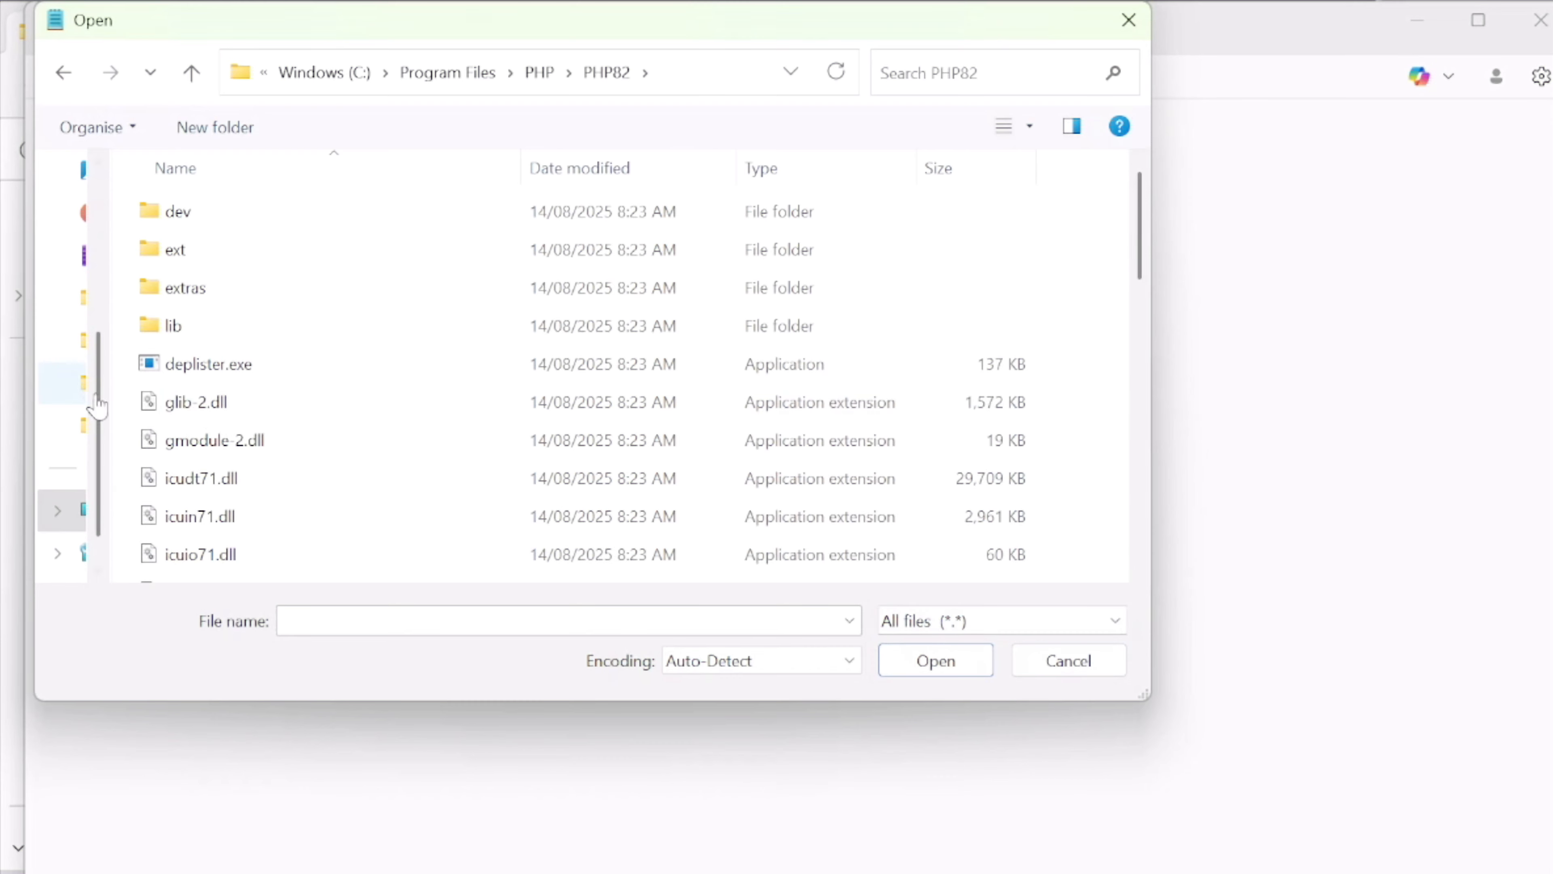
scroll(201, 416, "down", 8)
scroll(195, 428, "down", 1)
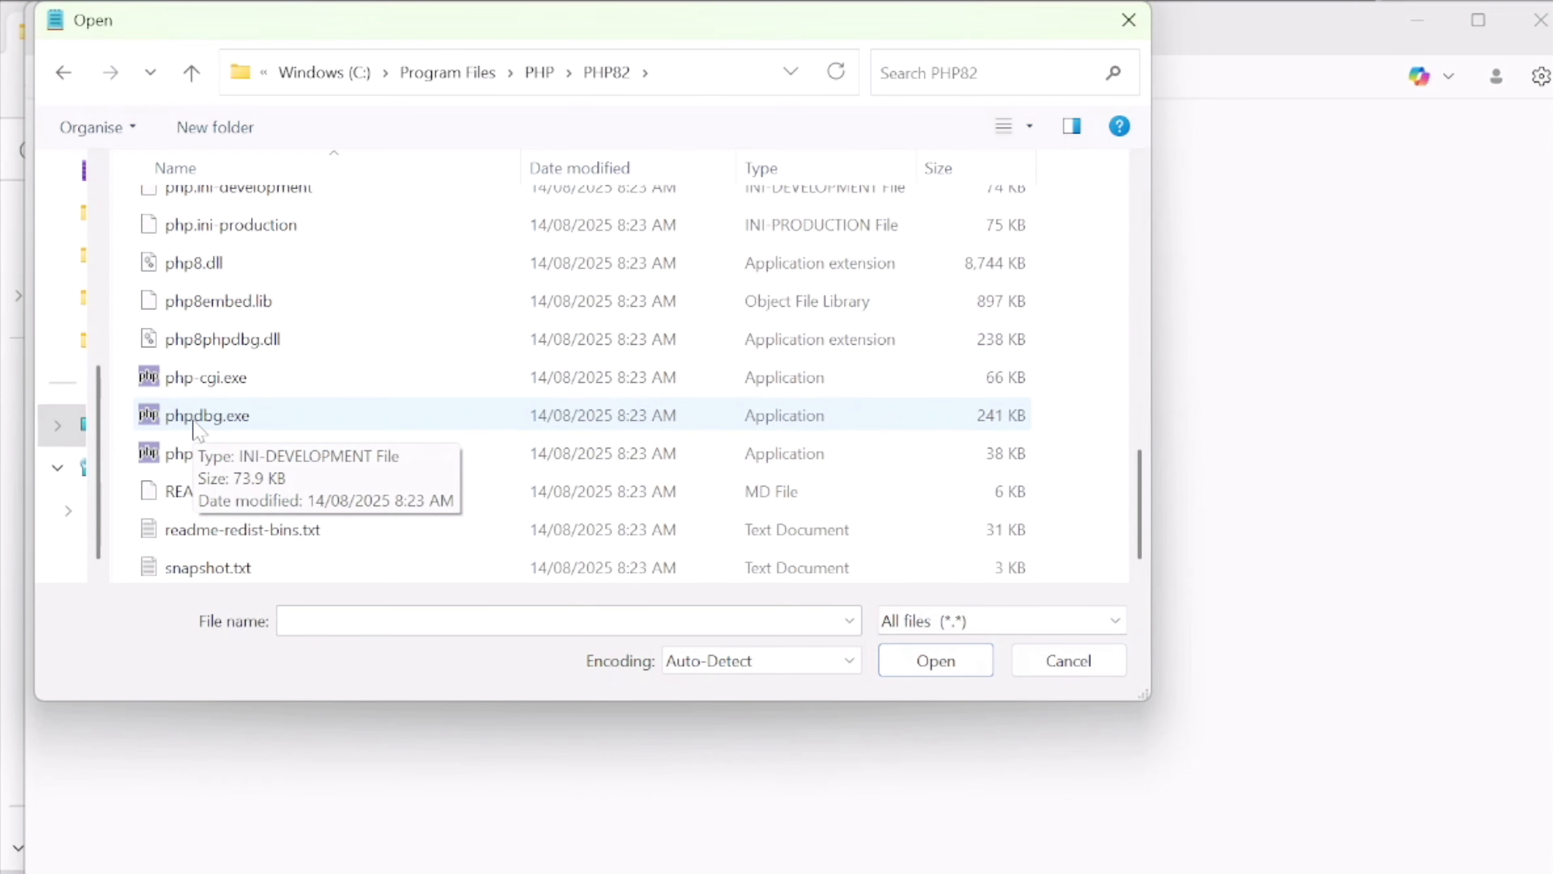
scroll(222, 318, "up", 2)
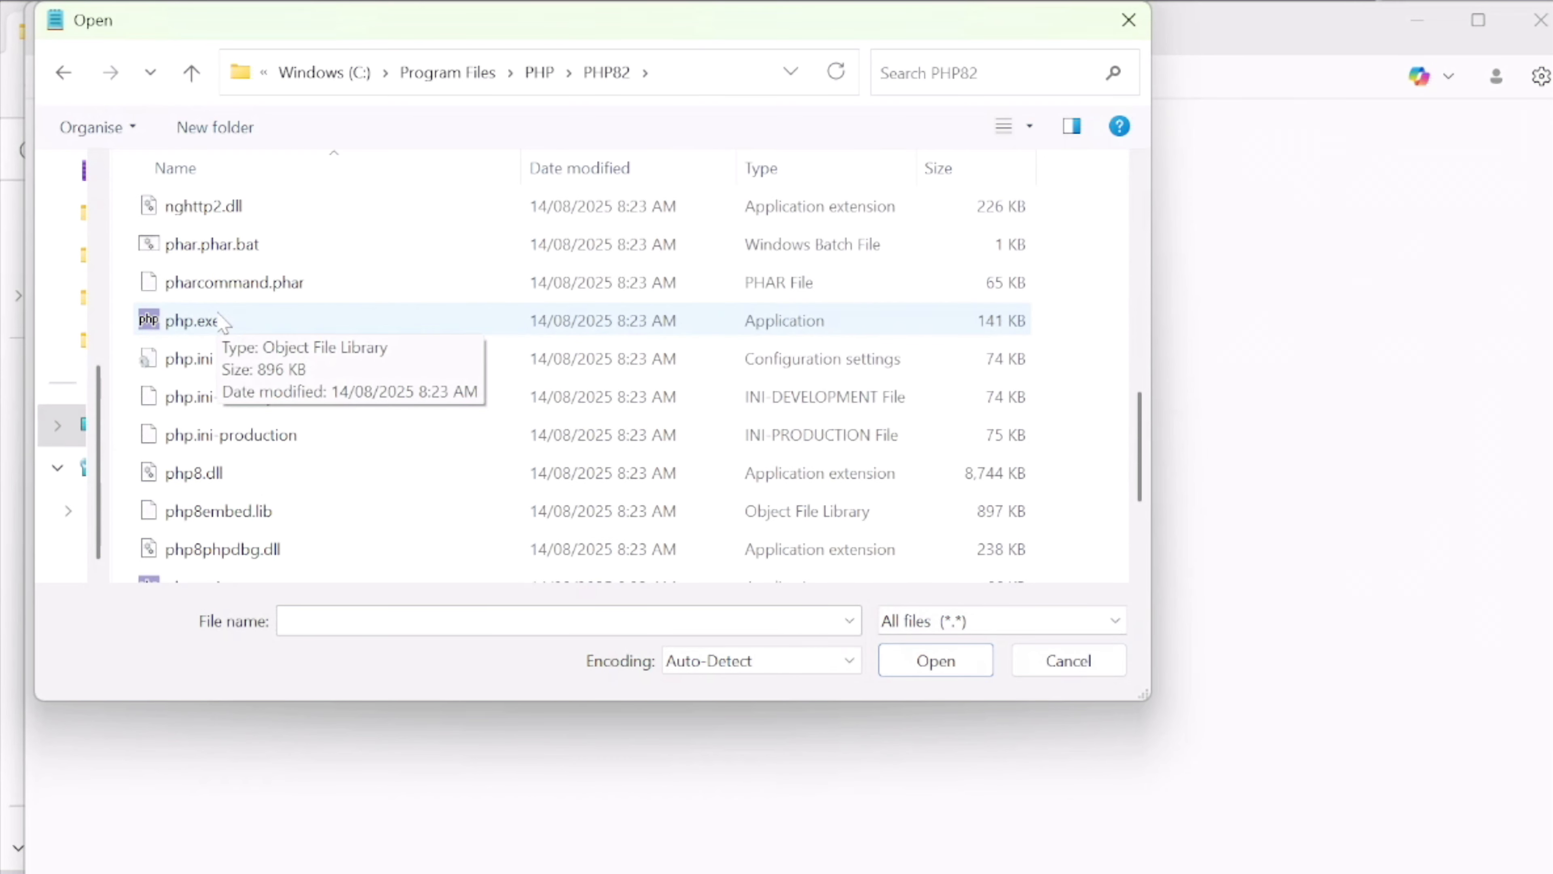
scroll(221, 318, "down", 2)
scroll(222, 309, "up", 1)
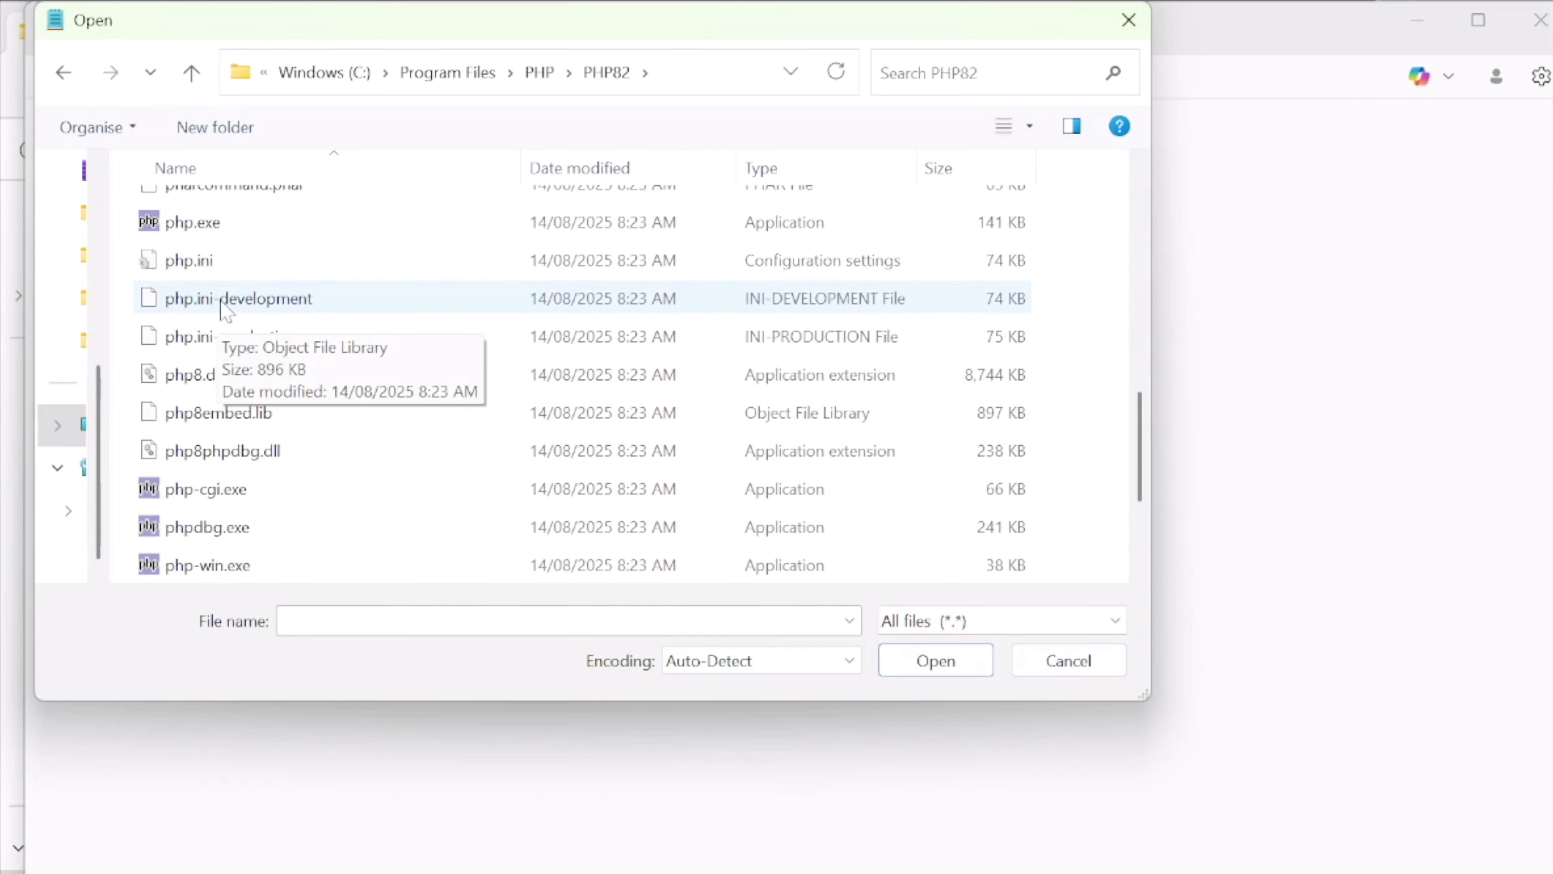
left_click(197, 269)
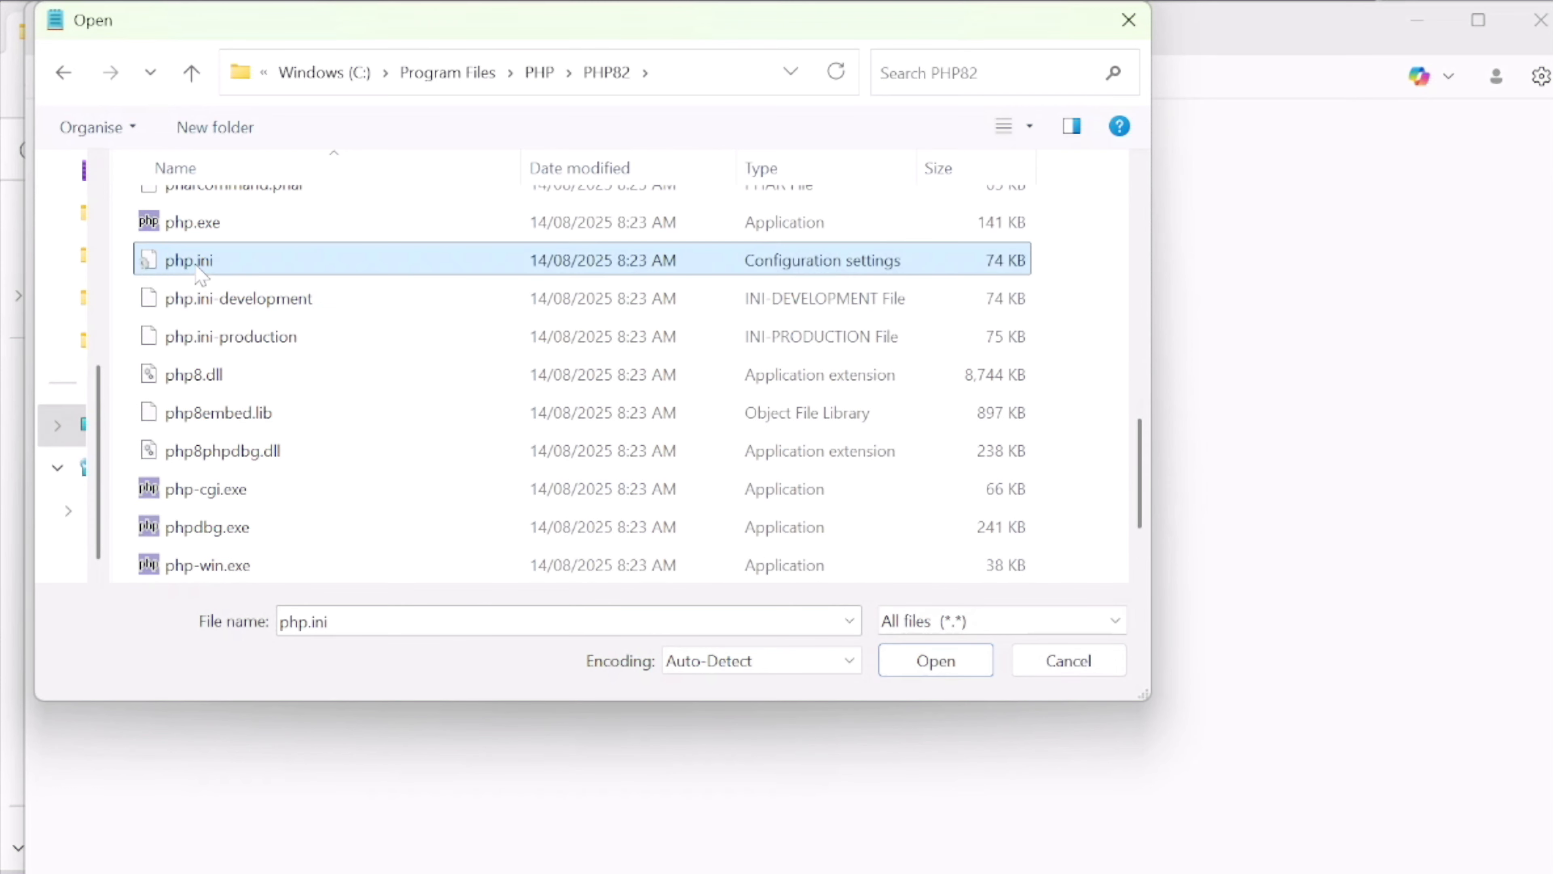
left_click(928, 659)
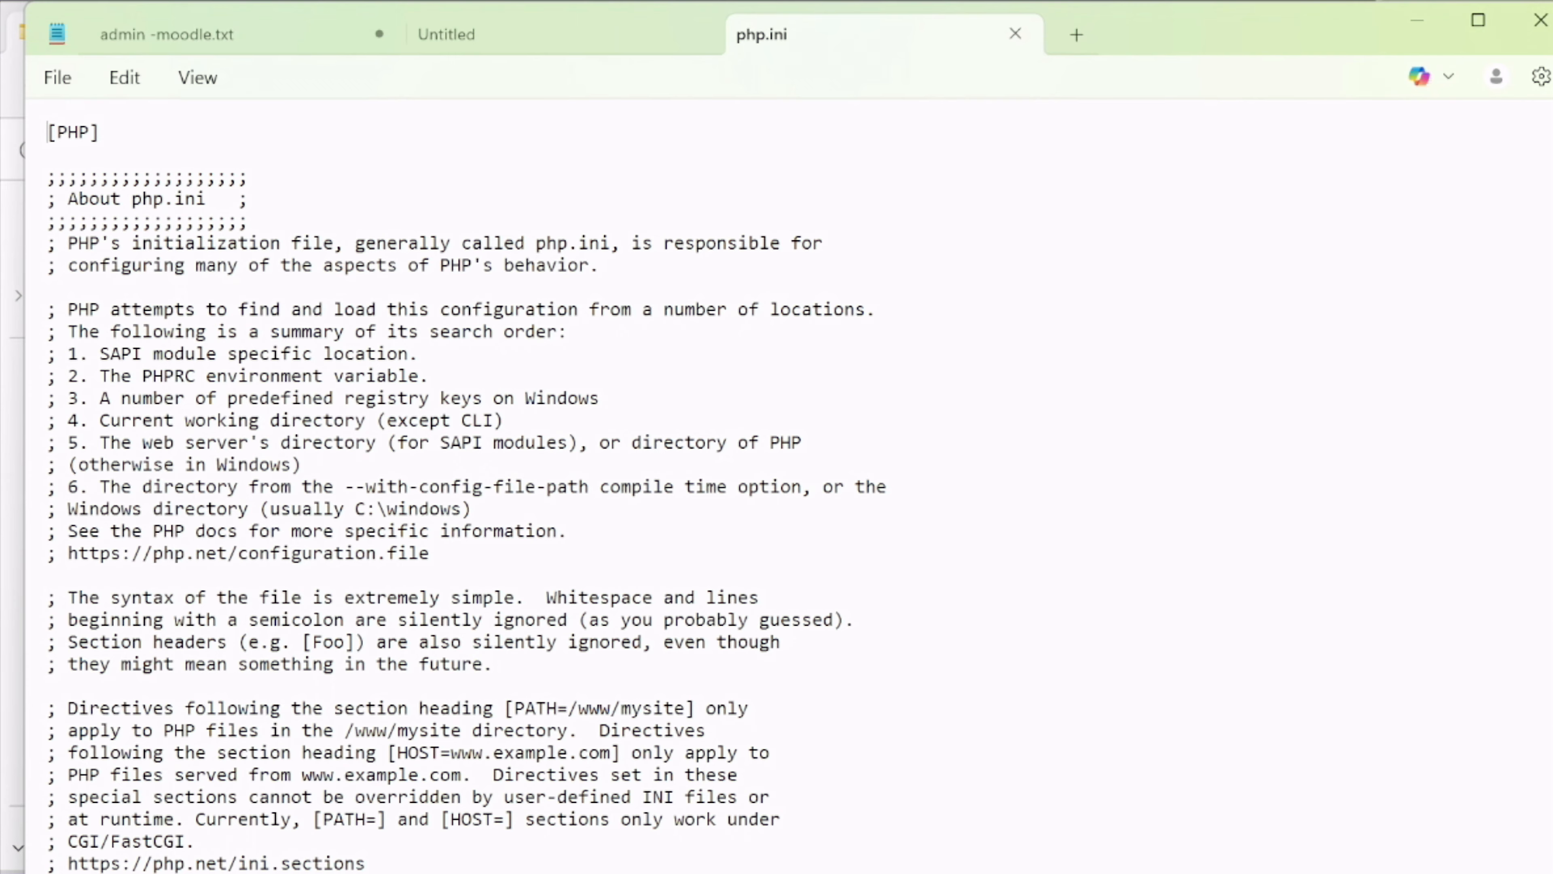
Narrow the Notepad window to reveal the Moodle PHP configuration steps, and find curl in php.ini to reach the extension list
left_click_drag(1233, 373, 947, 305)
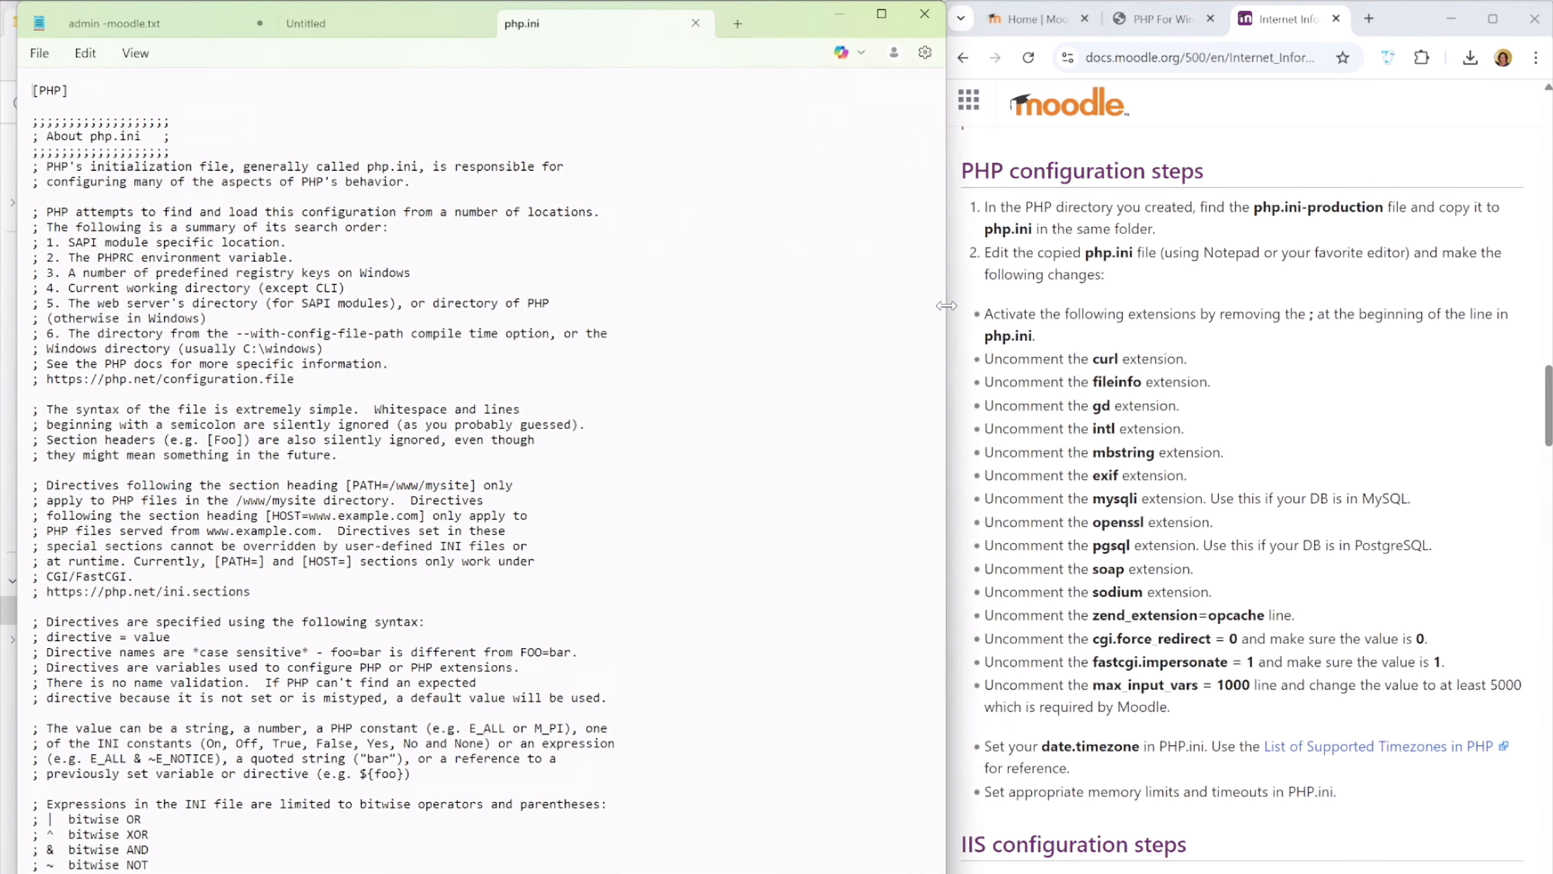
scroll(1247, 429, "down", 1)
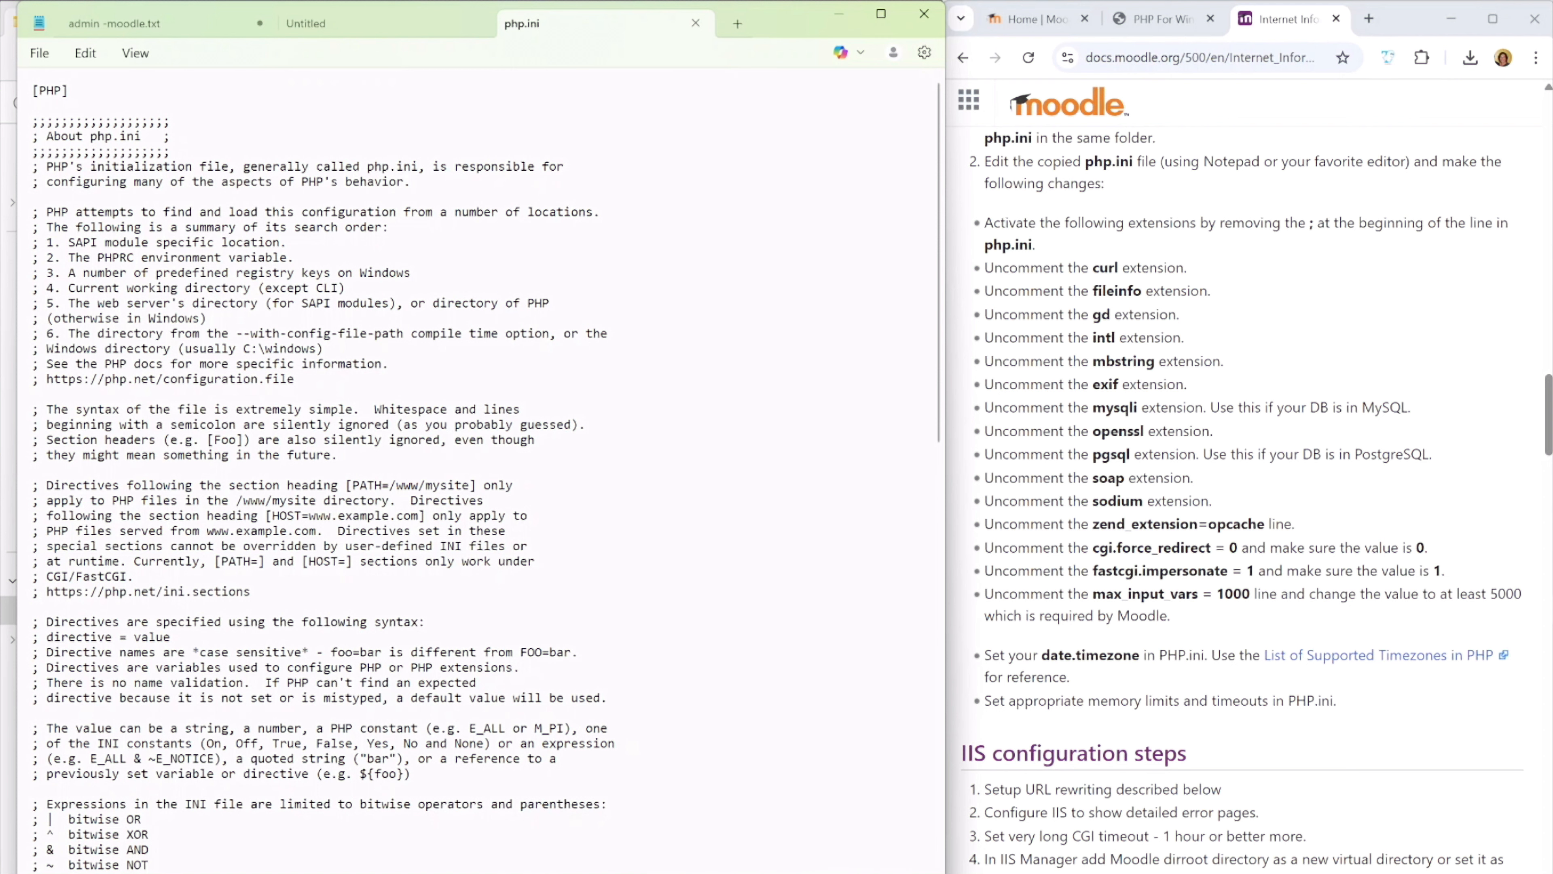
key("ctrl+f")
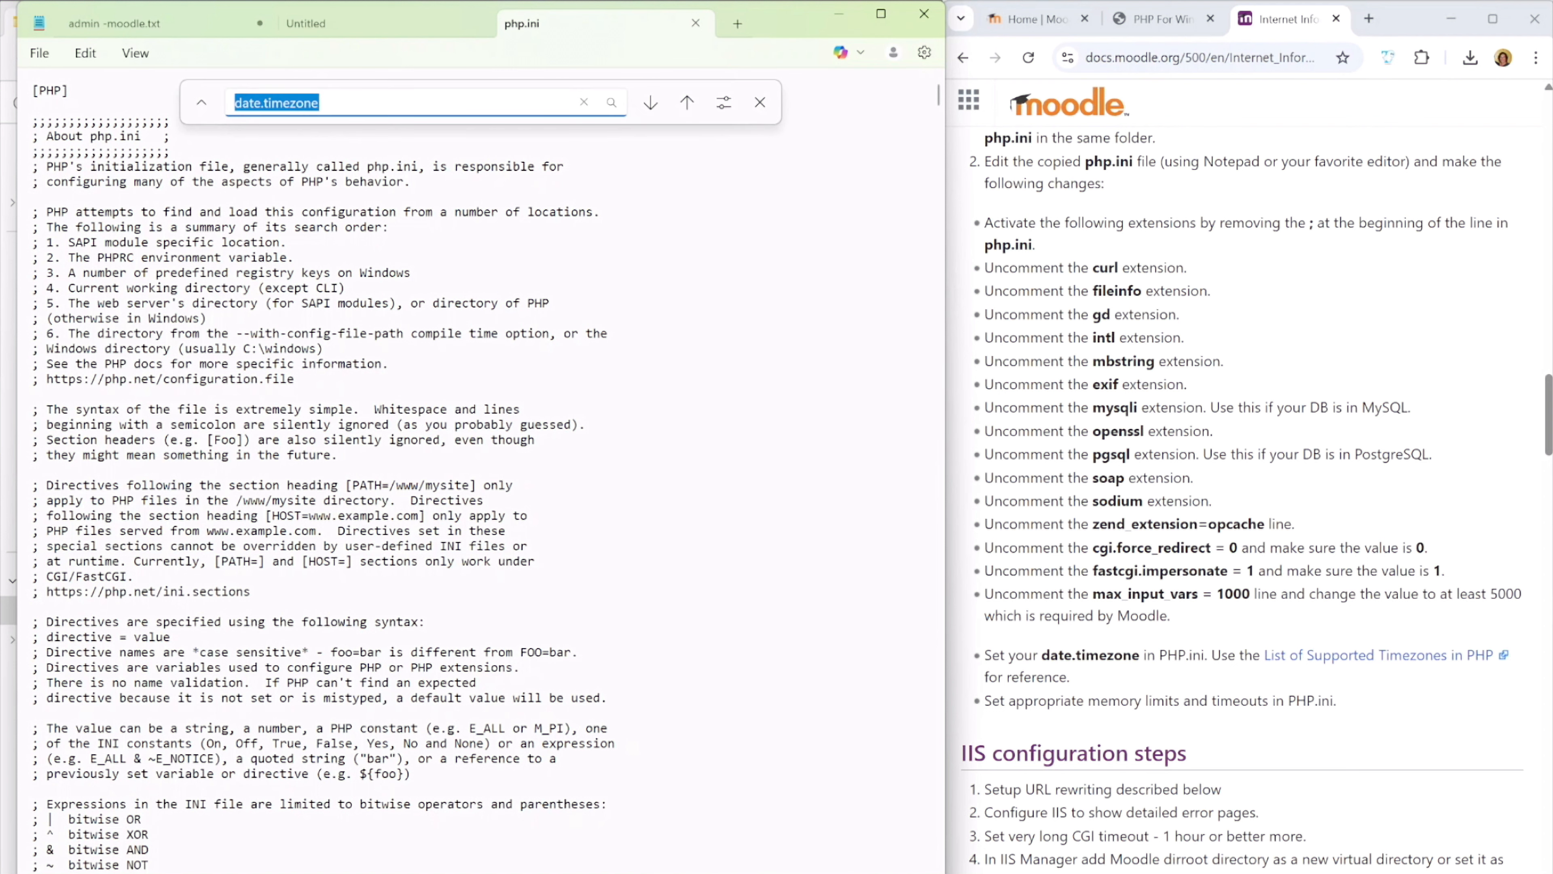
type("curl")
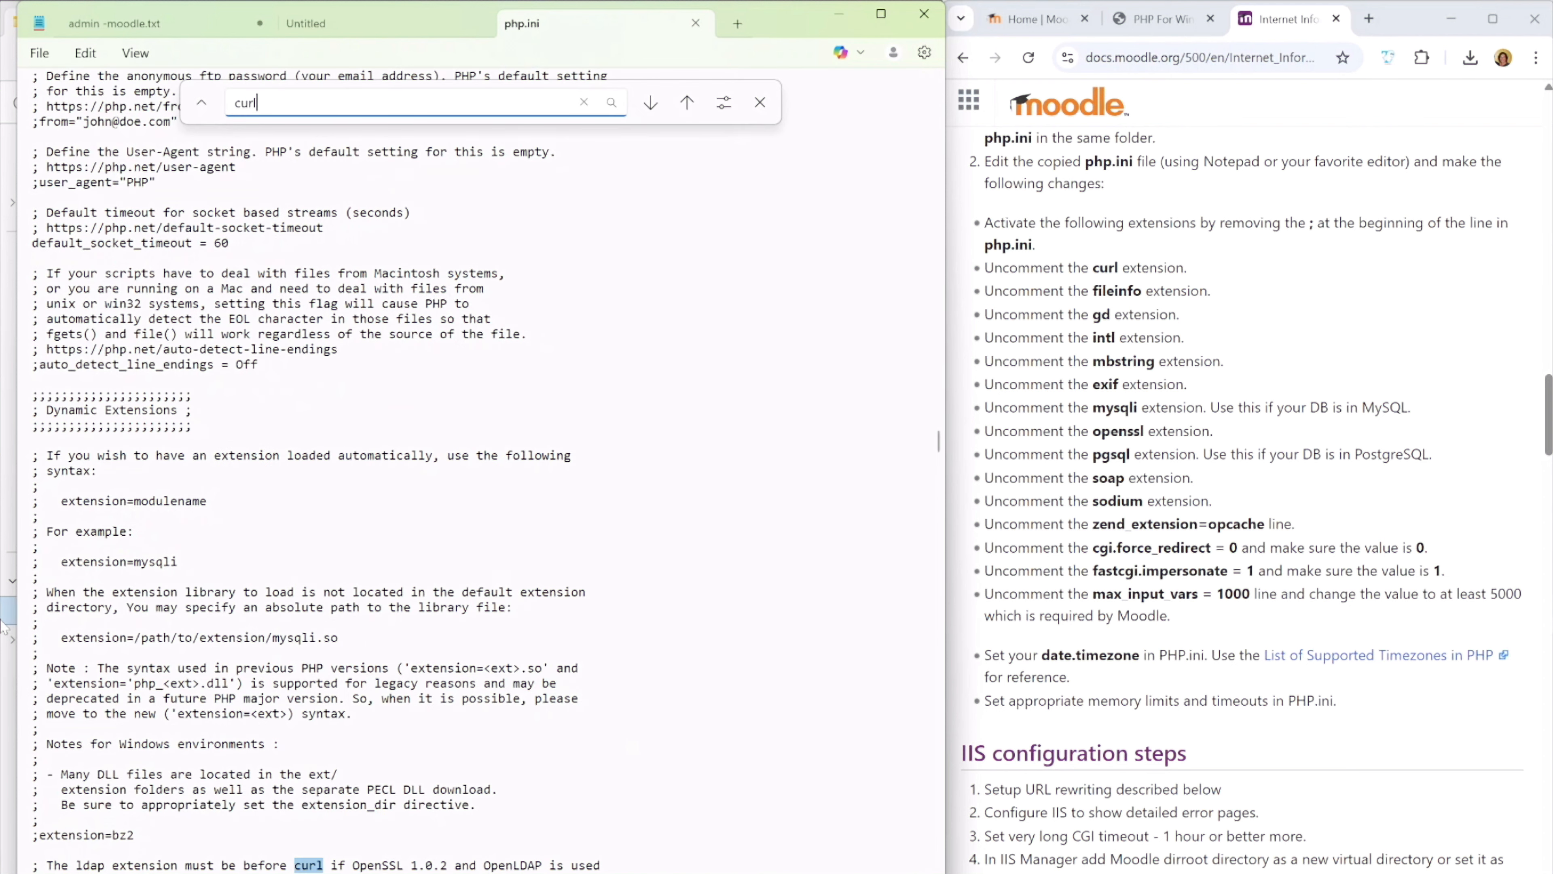
scroll(315, 471, "down", 9)
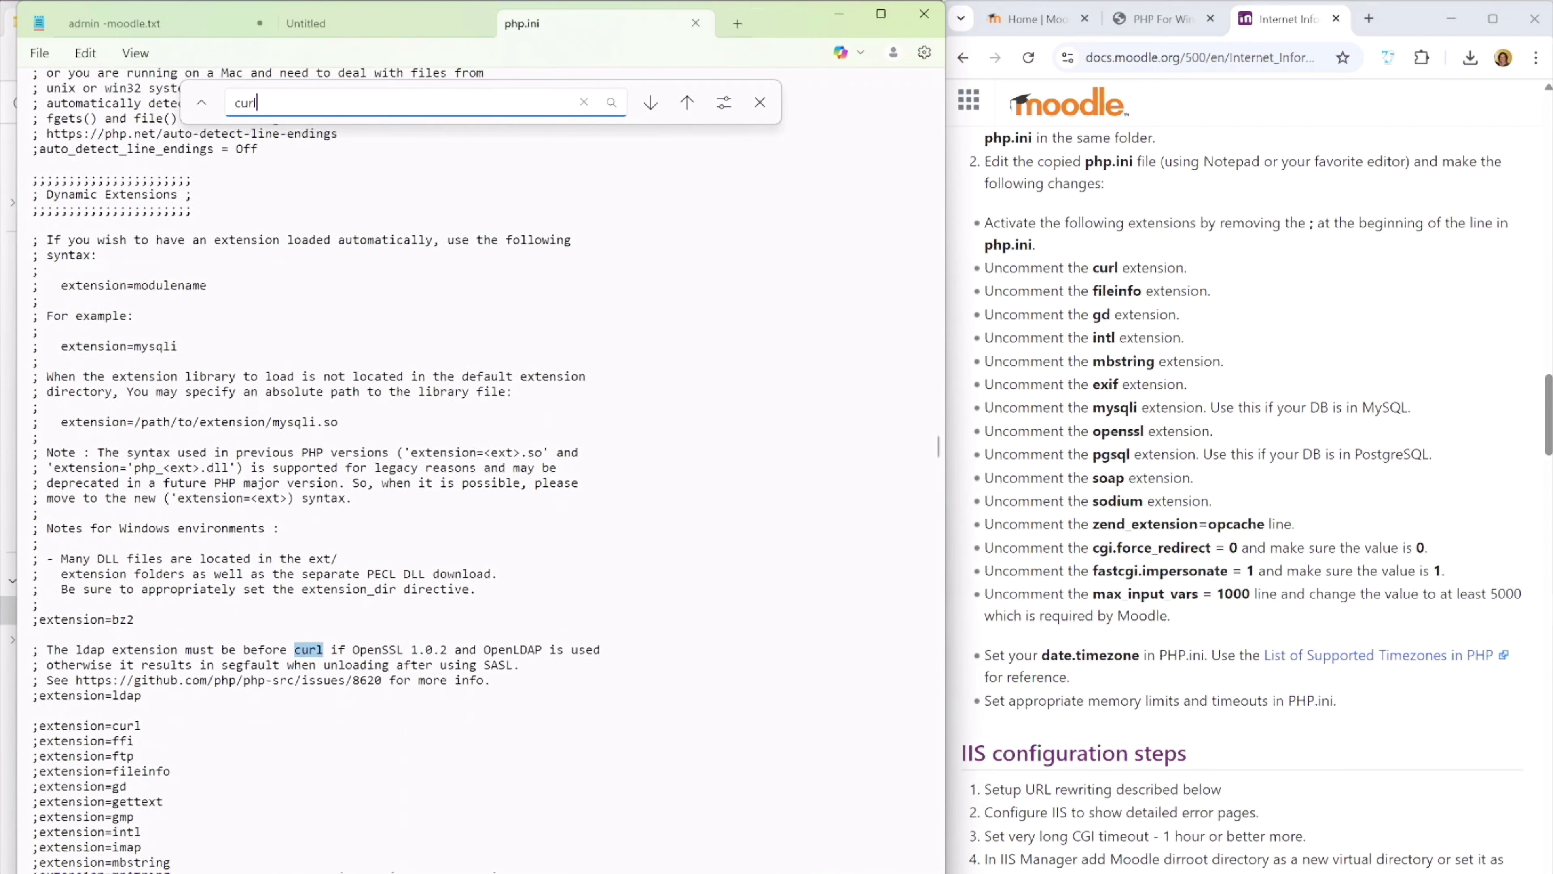
scroll(938, 451, "down", 4)
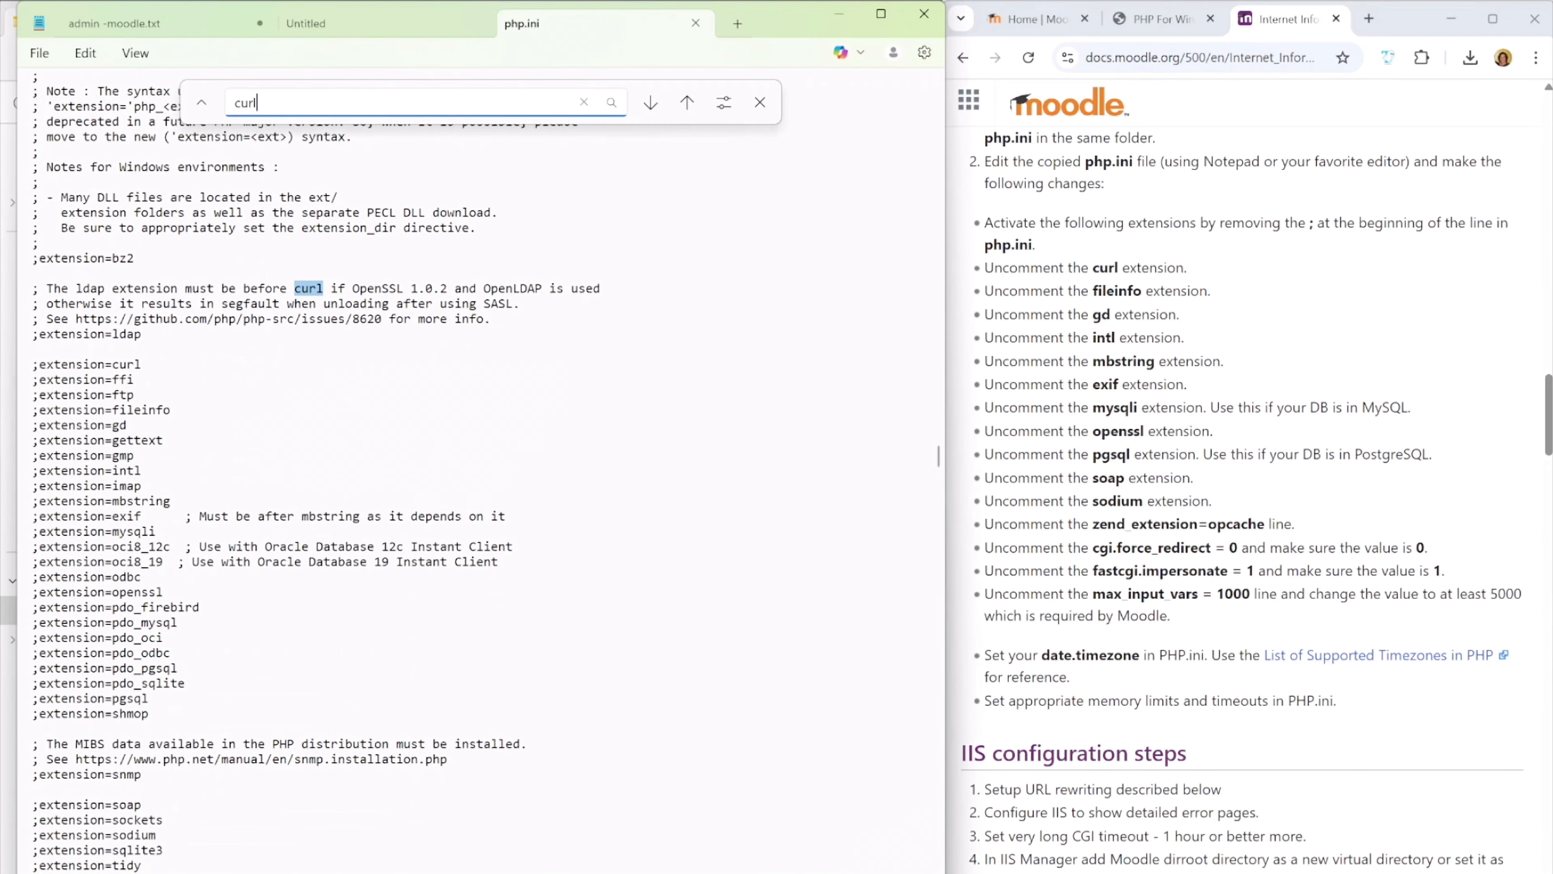
Uncomment the curl, fileinfo, gd, intl, mbstring and exif extensions in php.ini
left_click(38, 364)
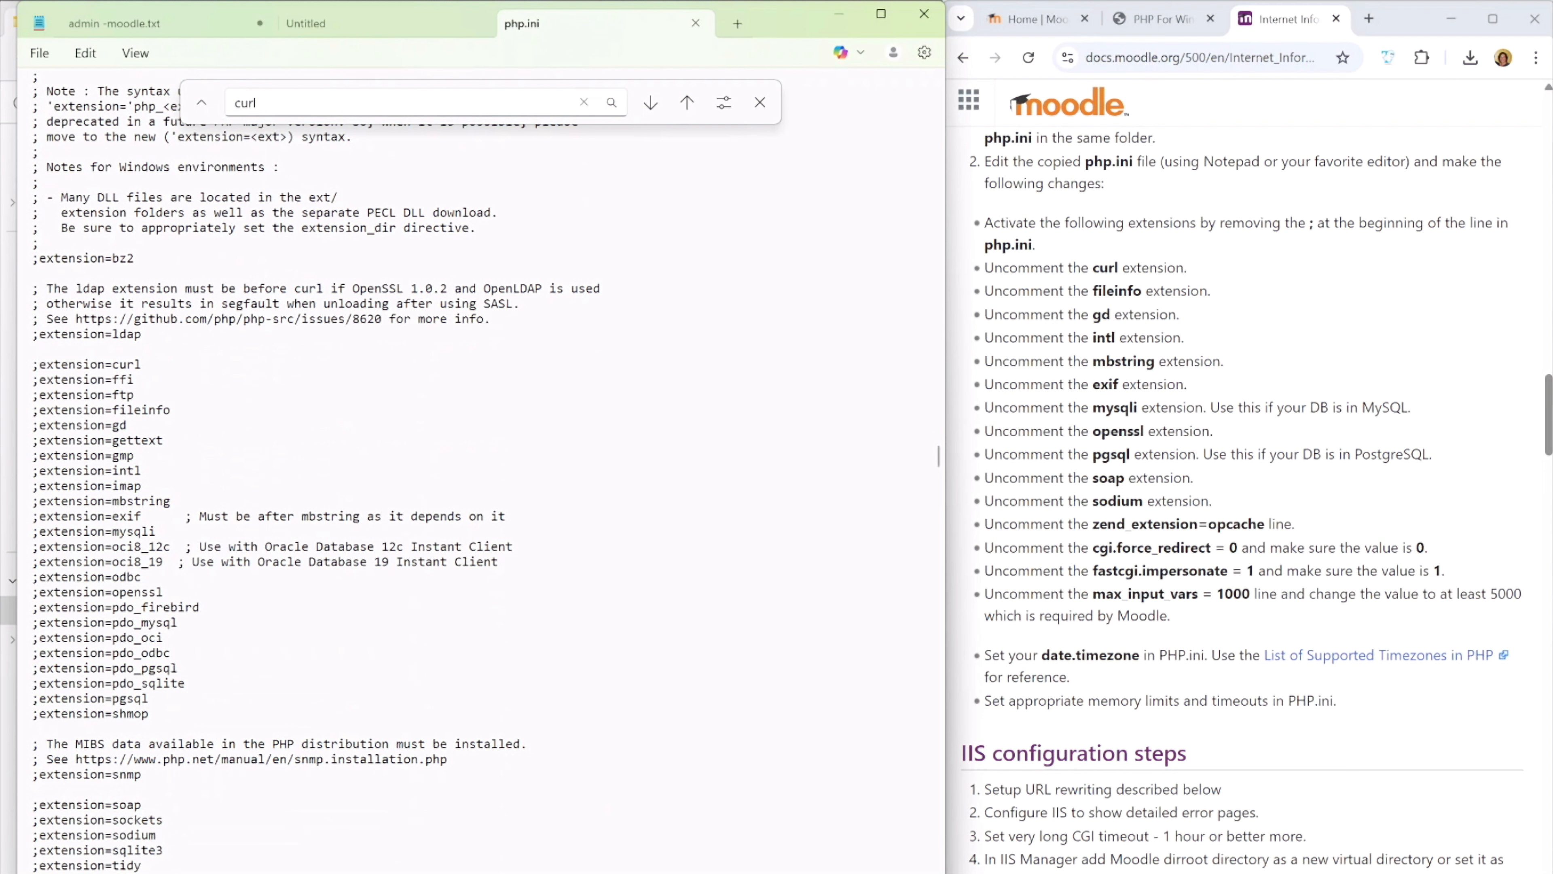
key("BackSpace")
key("BackSpace")
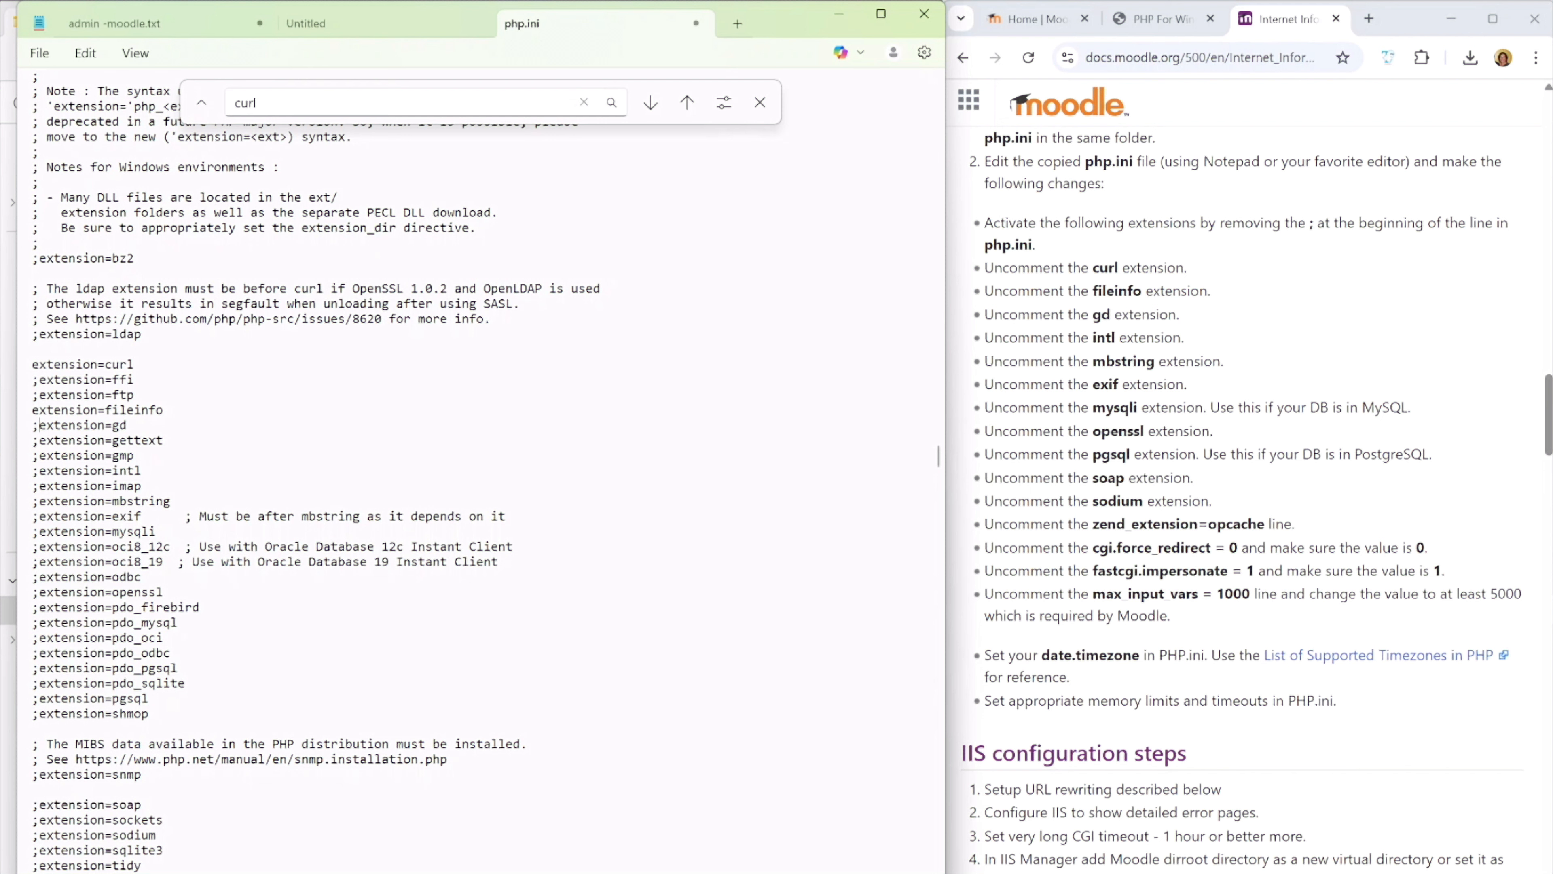
key("BackSpace")
key("BackSpace")
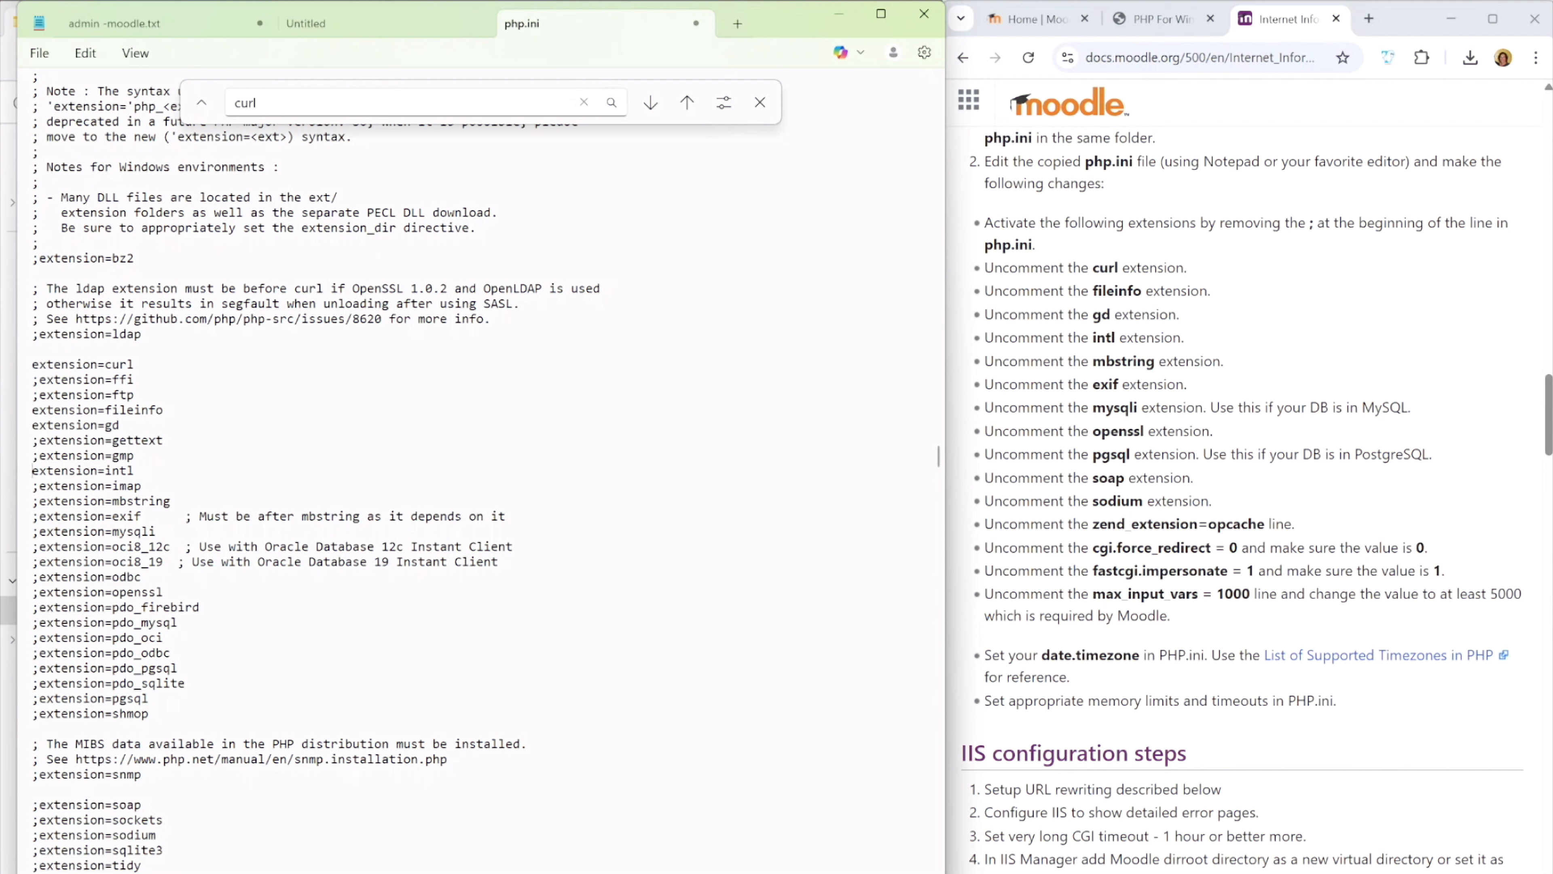
key("Down")
key("Delete")
key("BackSpace")
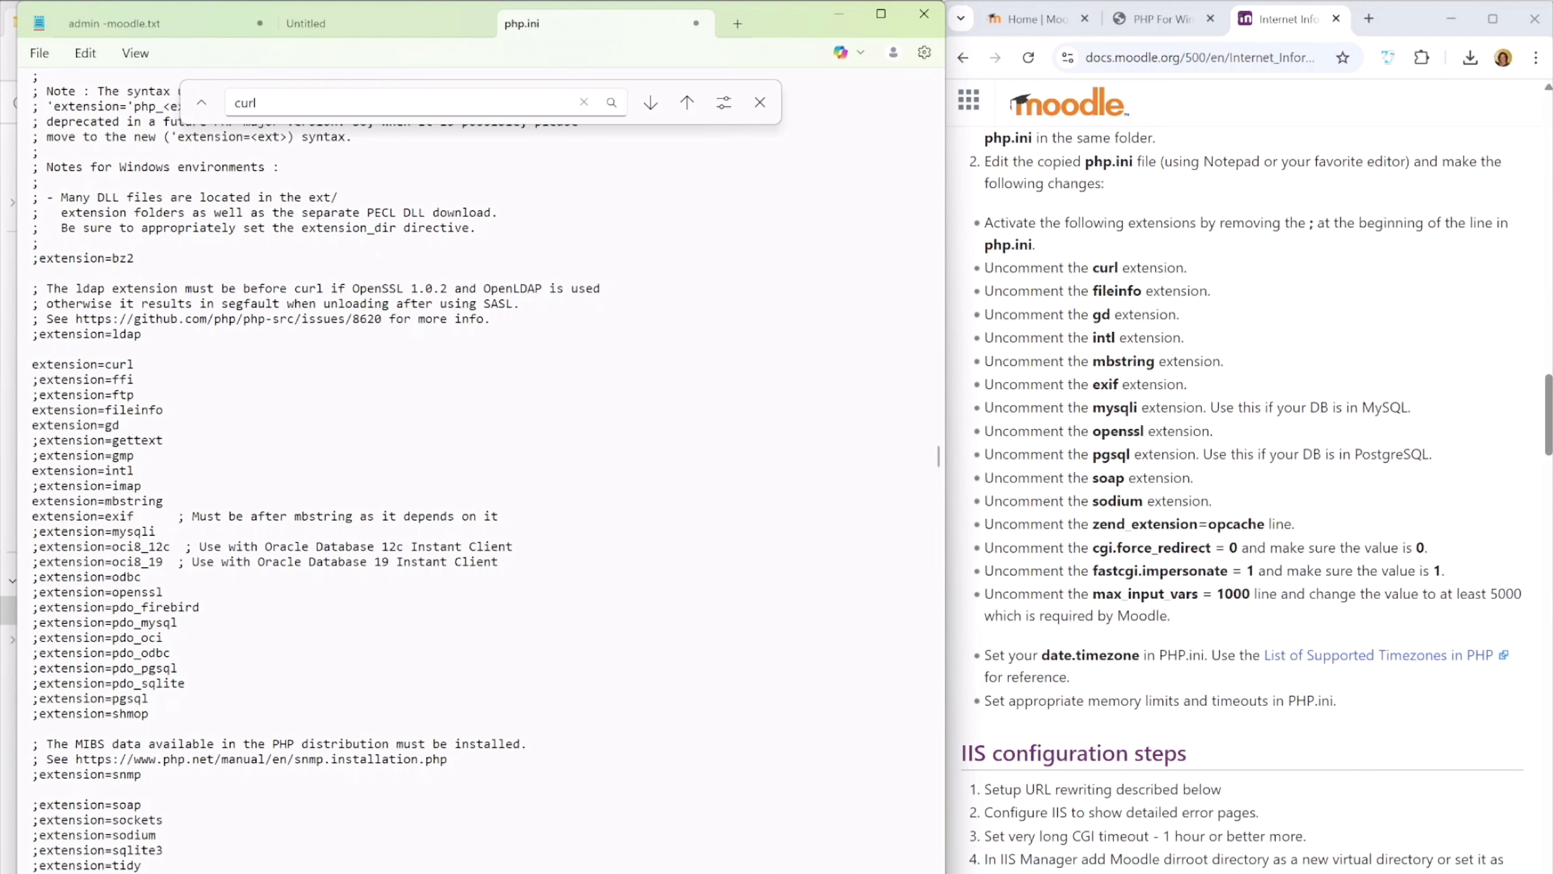
Uncomment the openssl, soap and sodium extensions in php.ini
key("Down")
key("Down")
key("Delete")
key("Down")
key("Delete")
key("Down")
key("BackSpace")
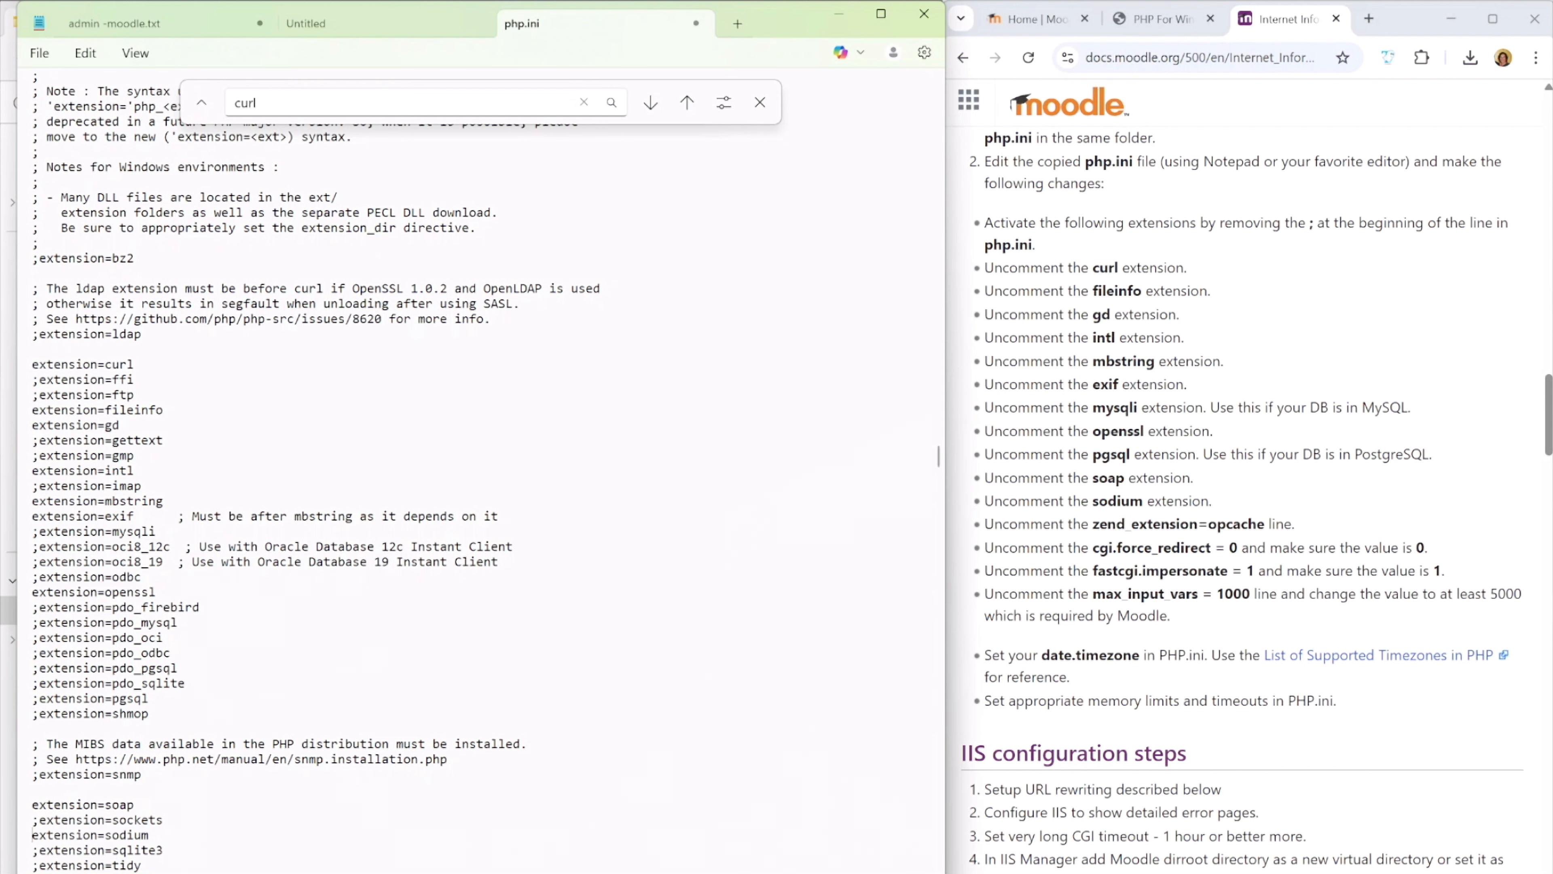
Uncomment the zip extension and the zend_extension=opcache line in php.ini
key("Down")
key("Down")
key("Down")
key("Down")
key("Down")
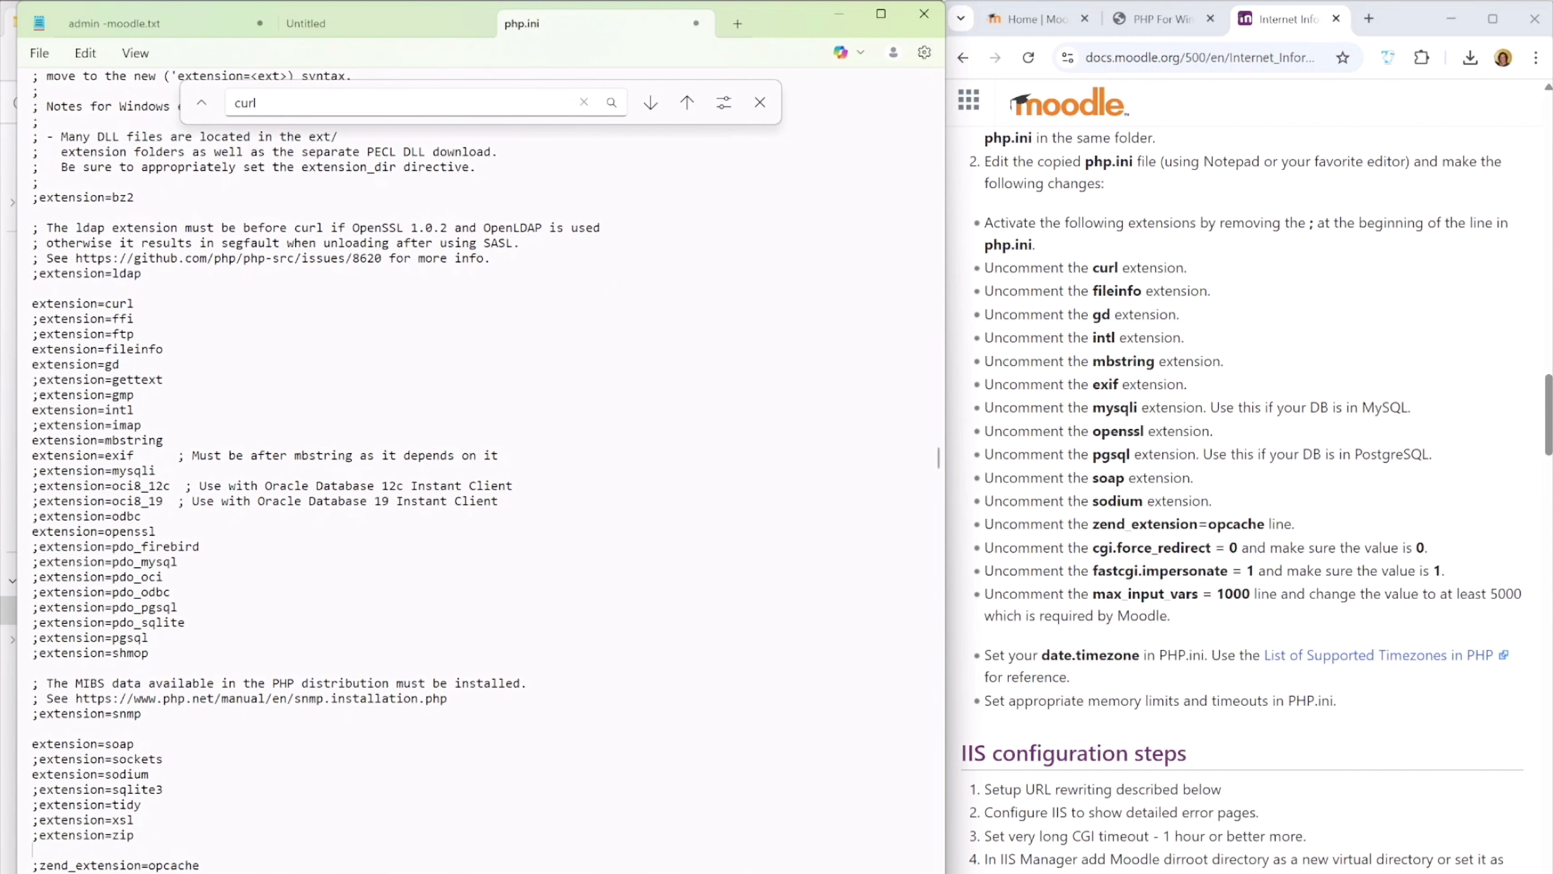
key("BackSpace")
key("BackSpace")
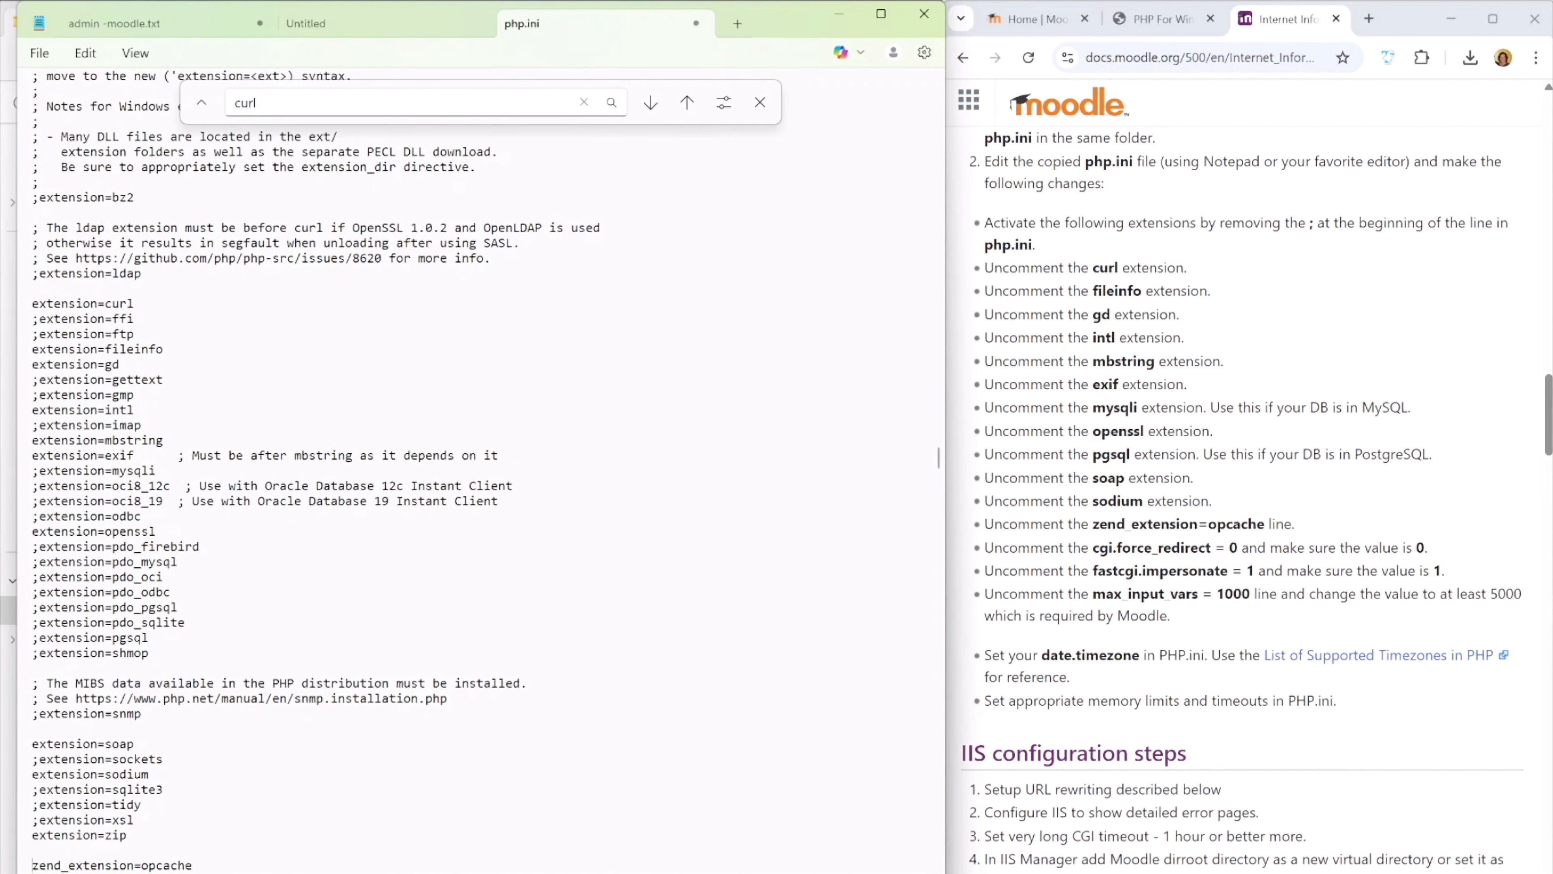
Review the start of the Module Settings section and the edited extension list in php.ini
key("Down")
key("Down")
key("Down")
key("Down")
key("Down")
key("Down")
key("Down")
key("Down")
key("Down")
key("Down")
key("Down")
key("Down")
key("Down")
key("Down")
key("Down")
key("Down")
key("Down")
key("Down")
key("Down")
key("Down")
key("Up")
key("Up")
key("Up")
key("Up")
key("Up")
key("Up")
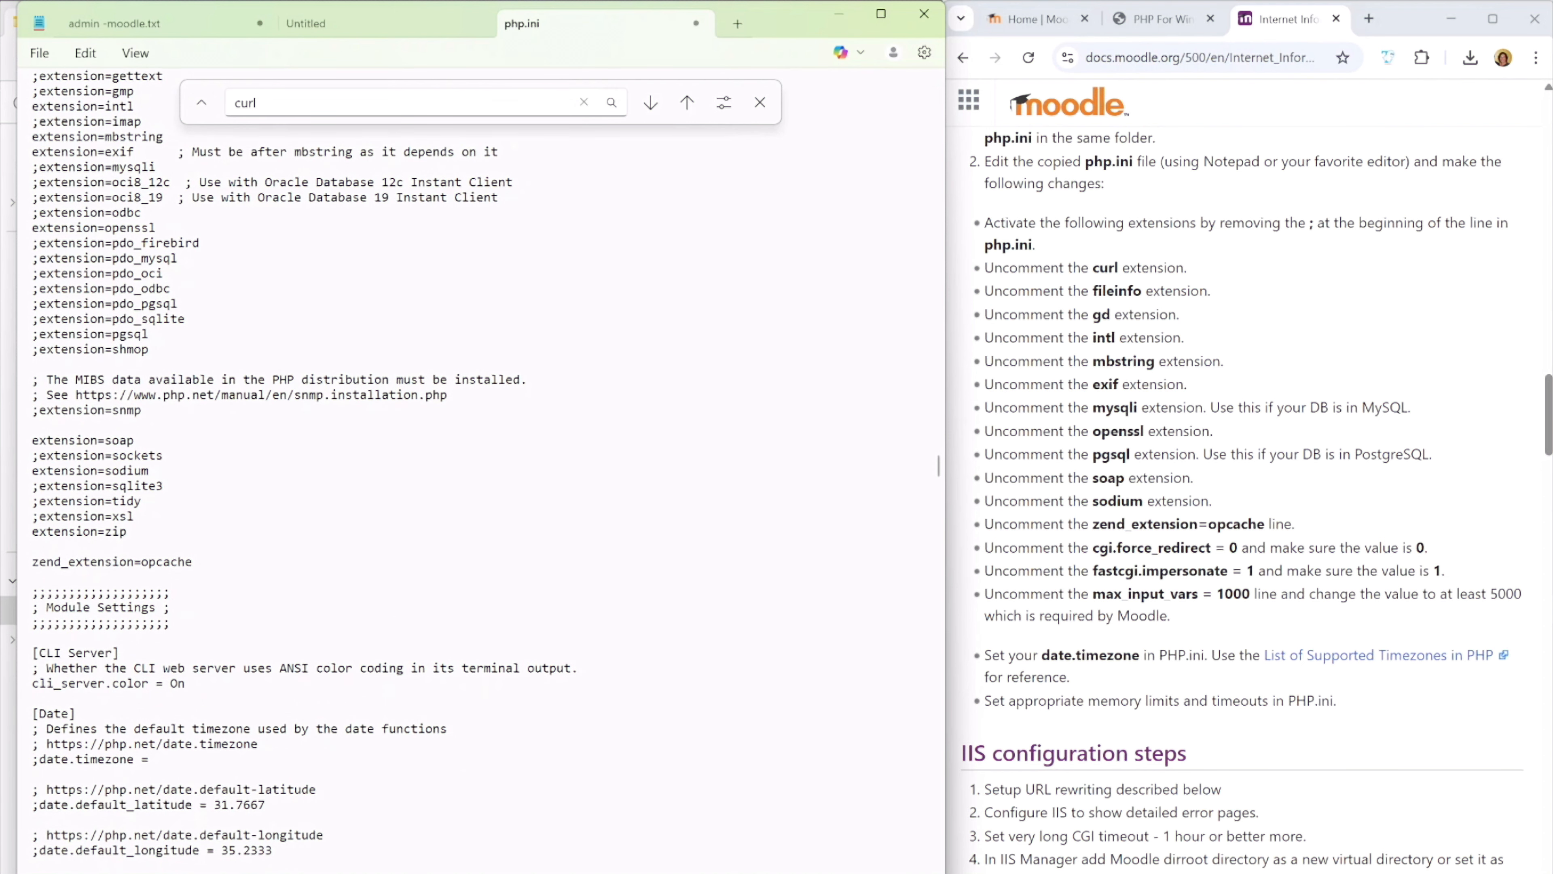
scroll(300, 465, "up", 5)
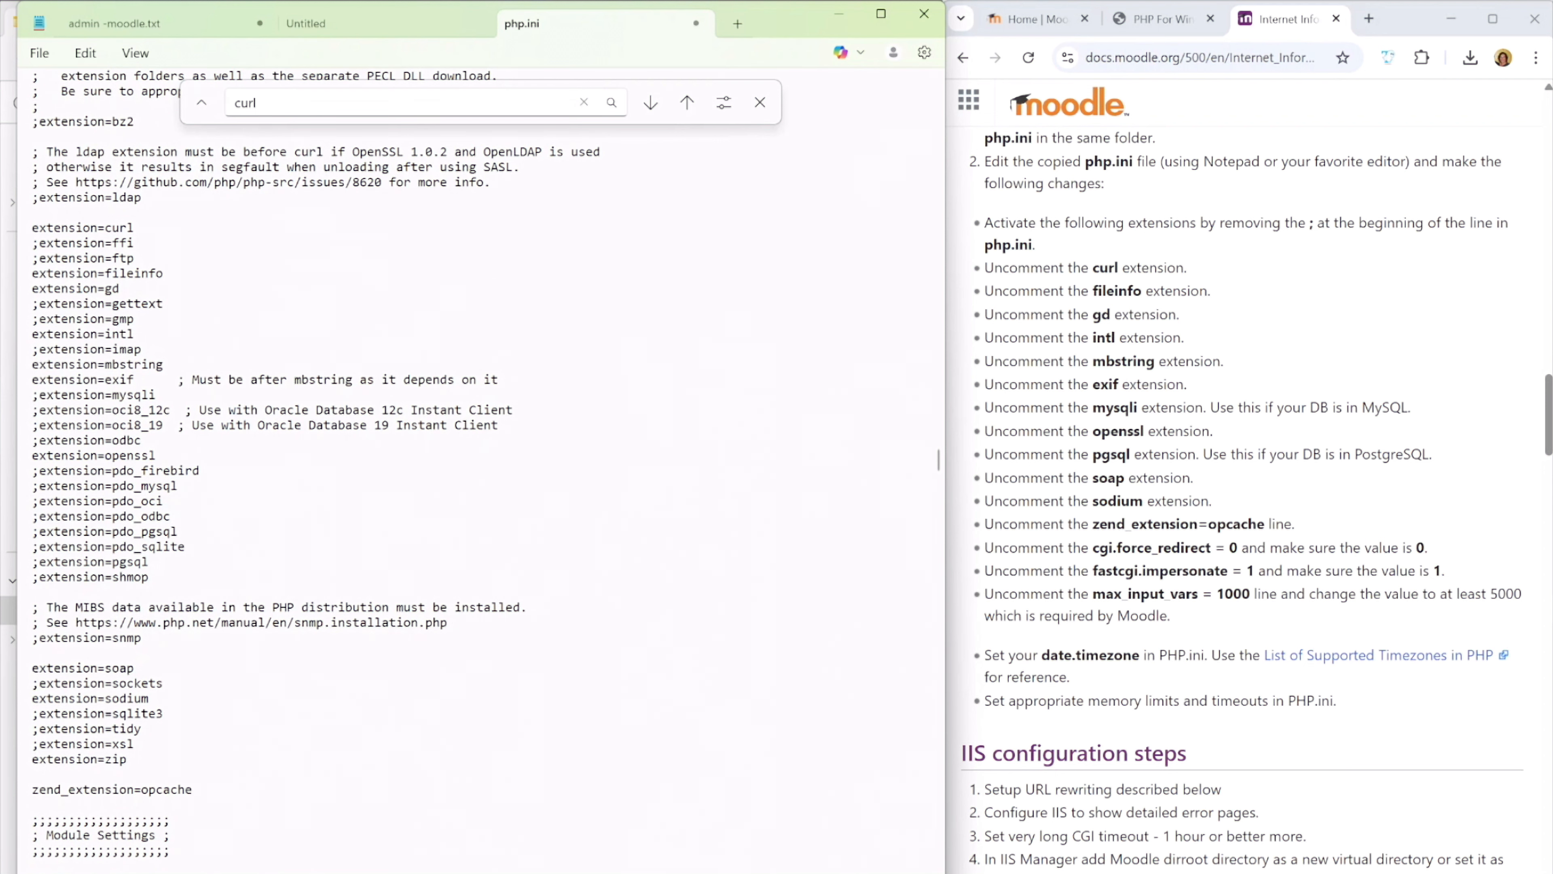
Compare the extension DLLs in the PHP82 ext folder with the extension list in php.ini
key("alt+Tab")
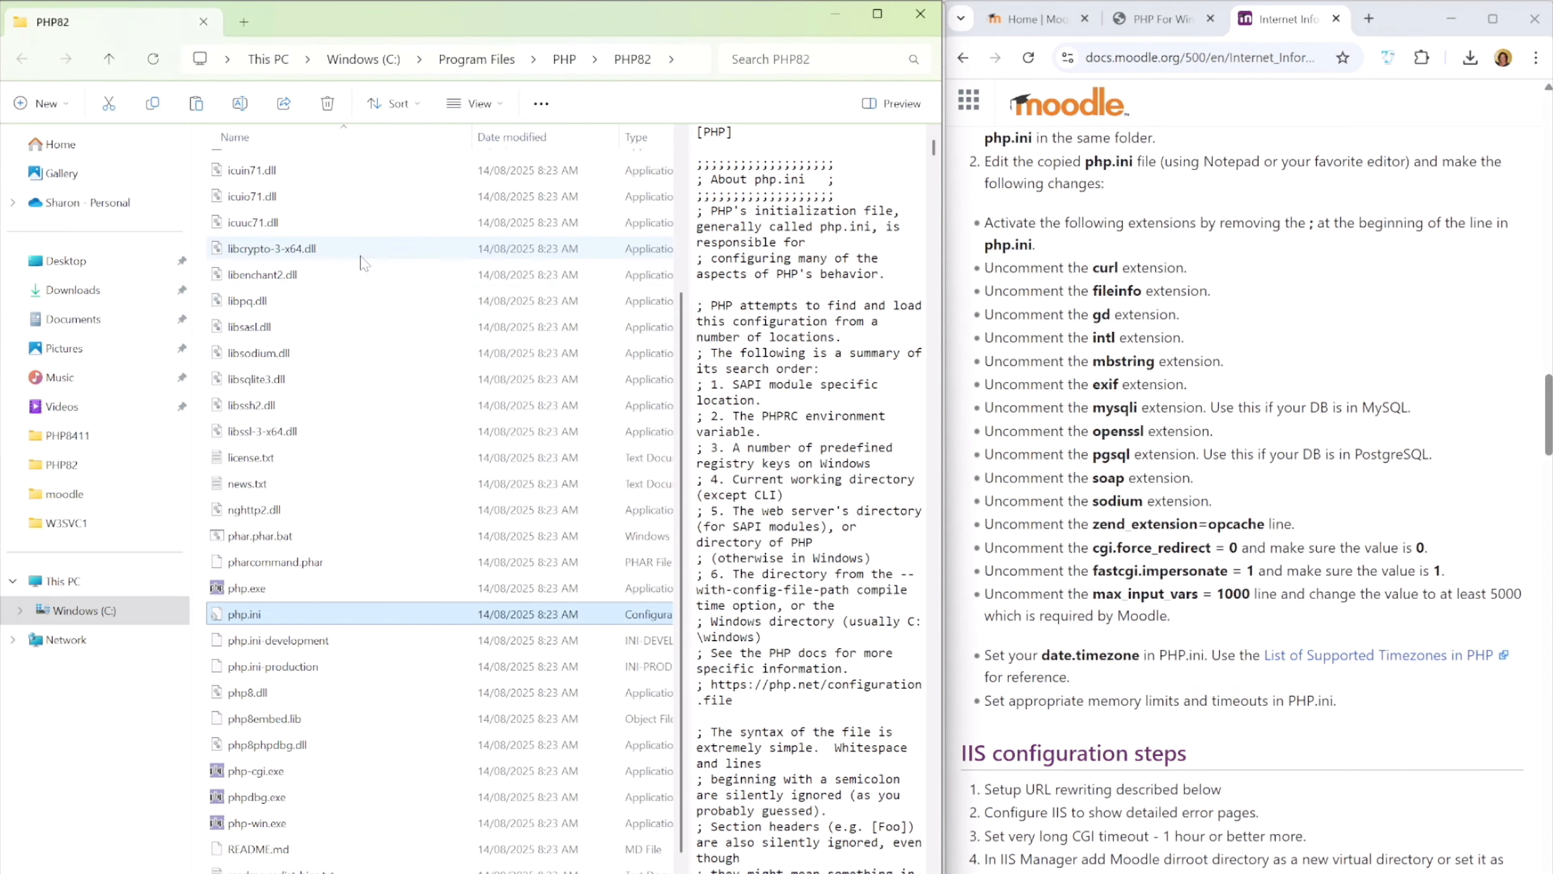
scroll(379, 337, "up", 3)
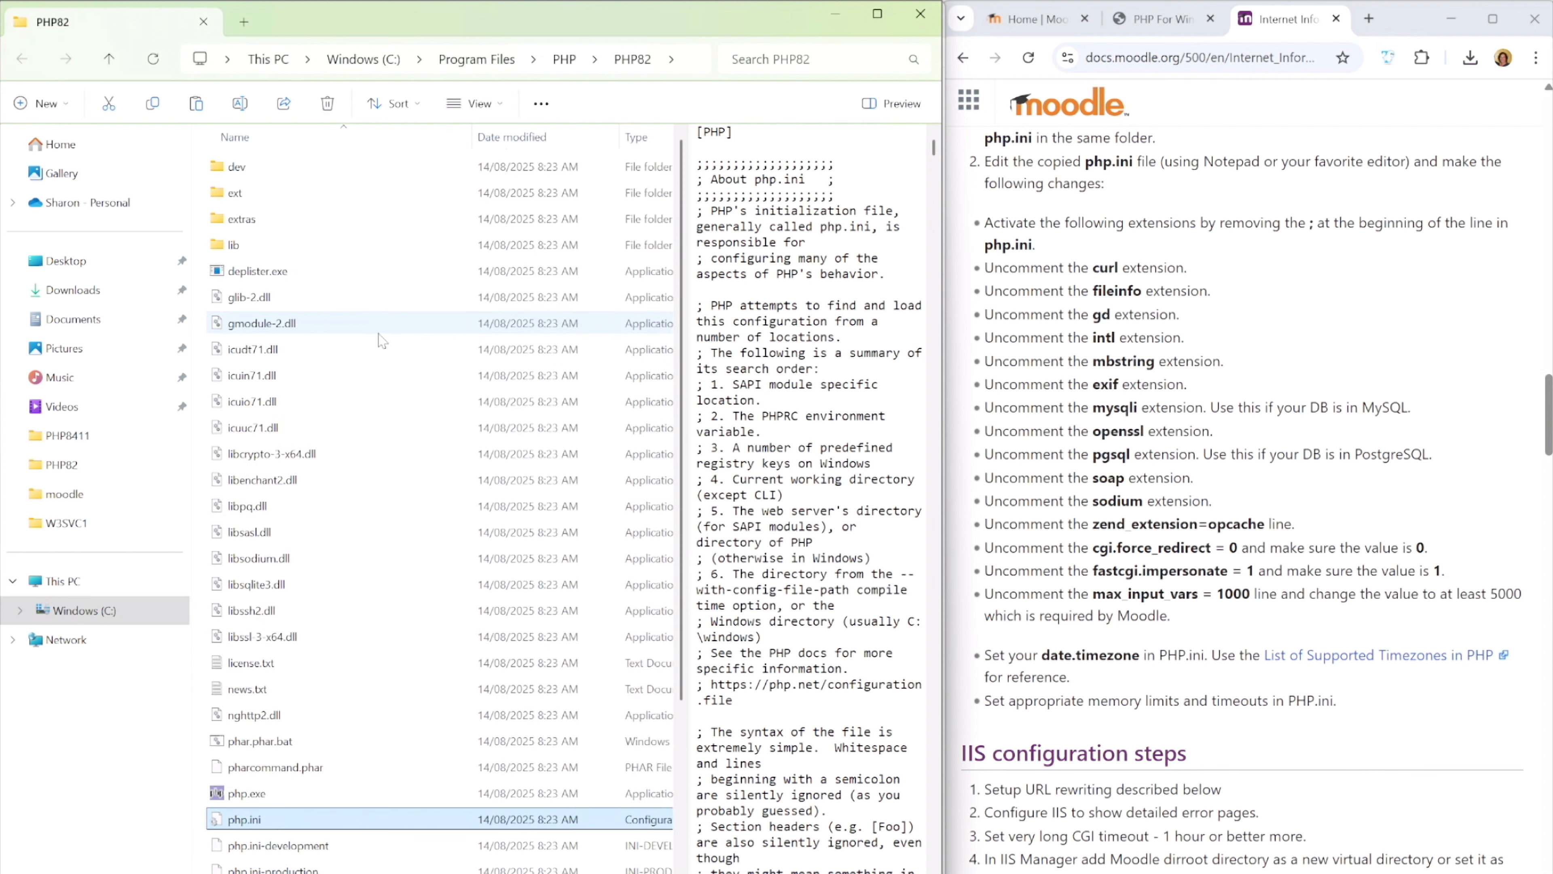
double_click(225, 195)
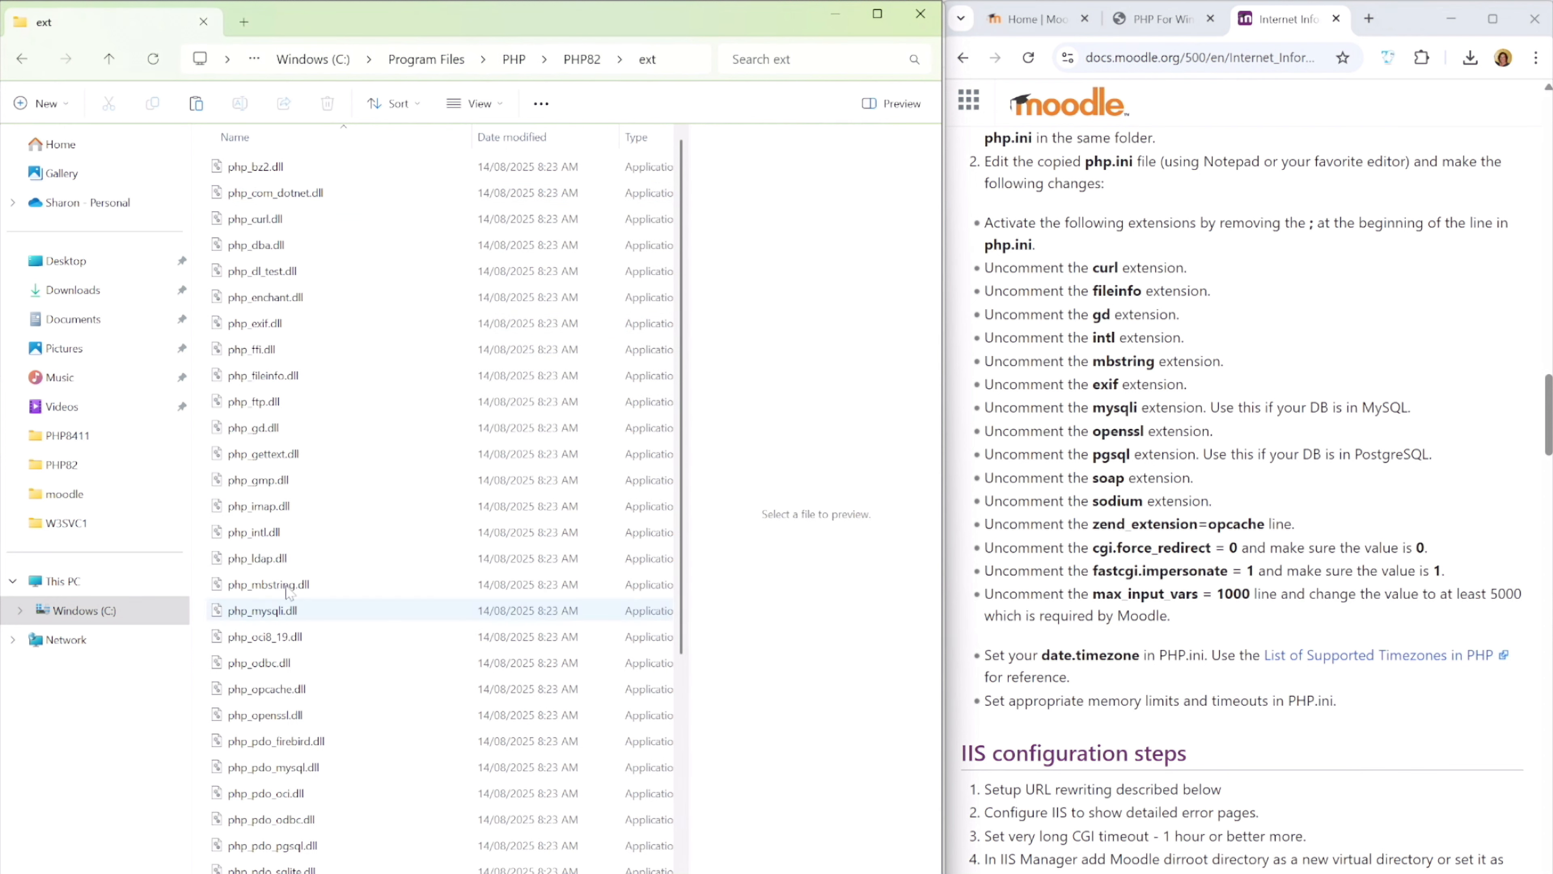
mouse_move(267, 539)
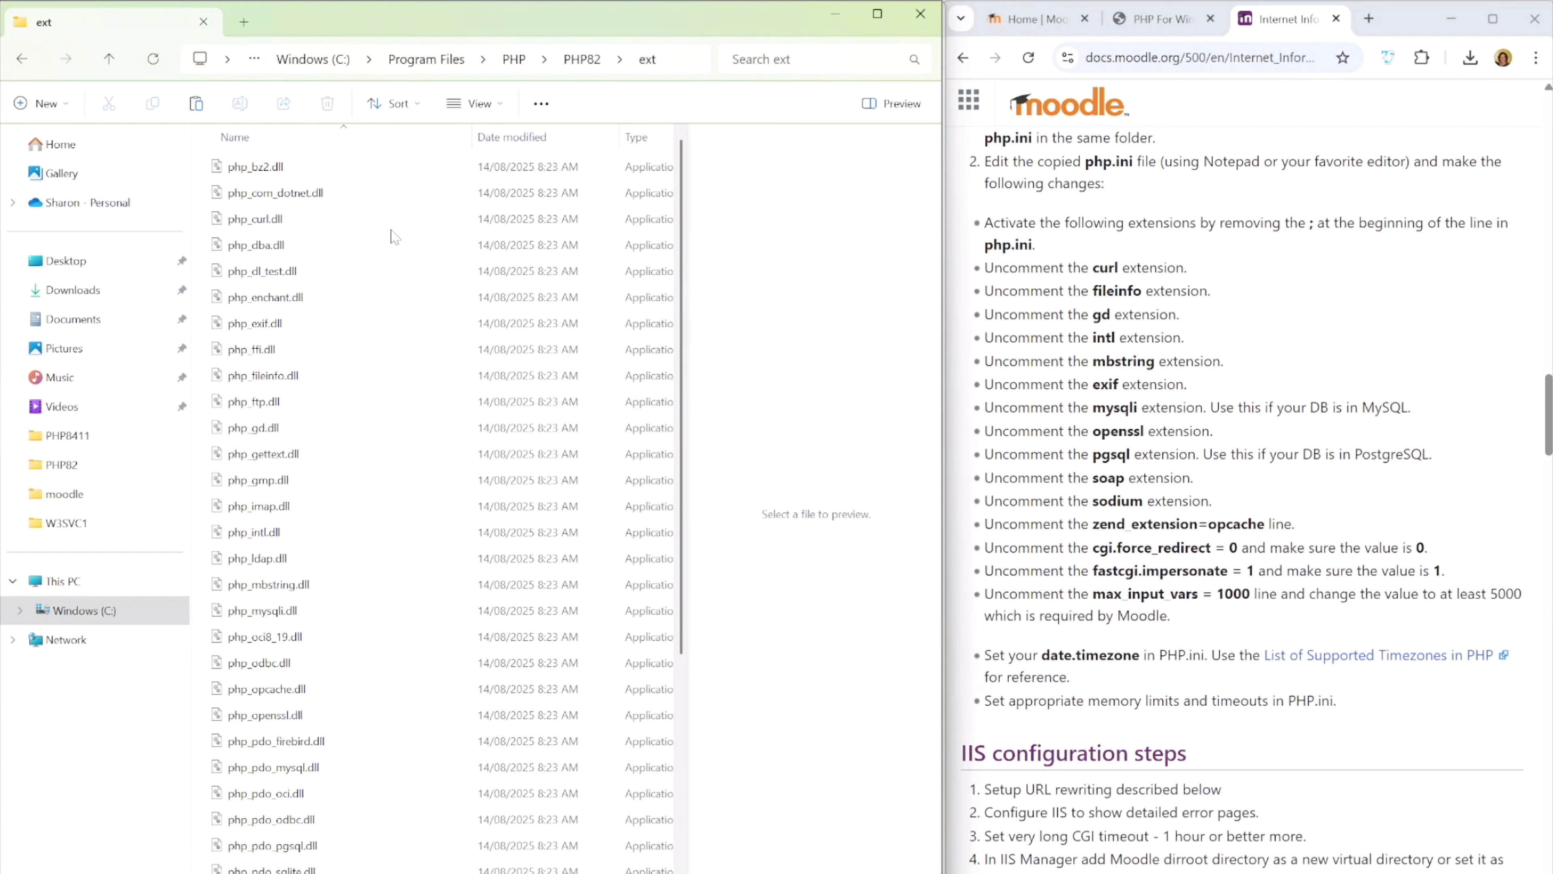
key("alt+Tab")
scroll(465, 465, "up", 5)
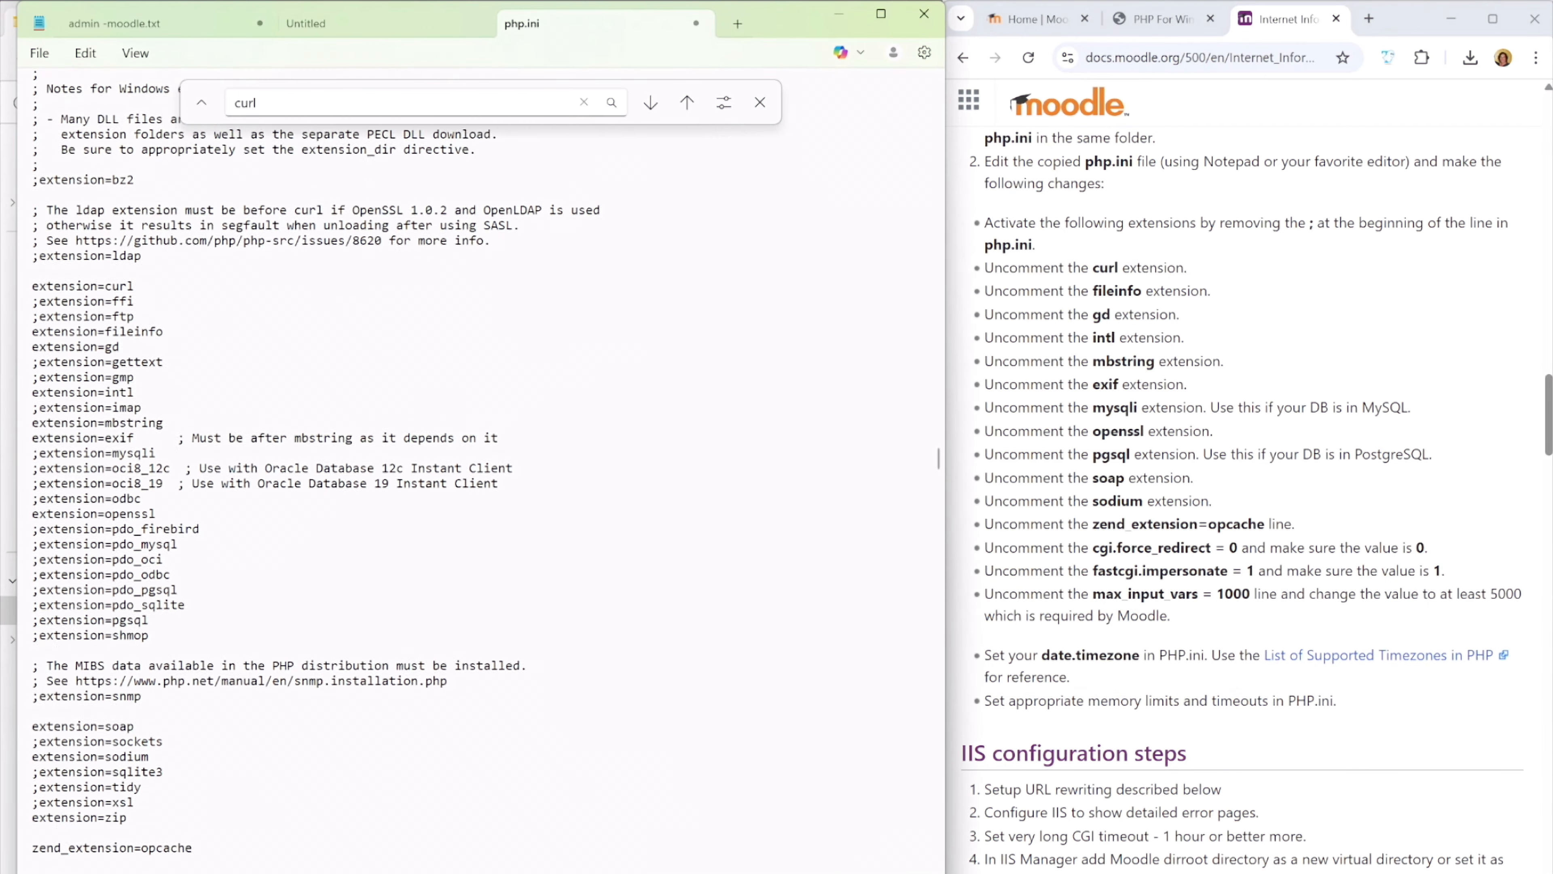
scroll(465, 465, "up", 3)
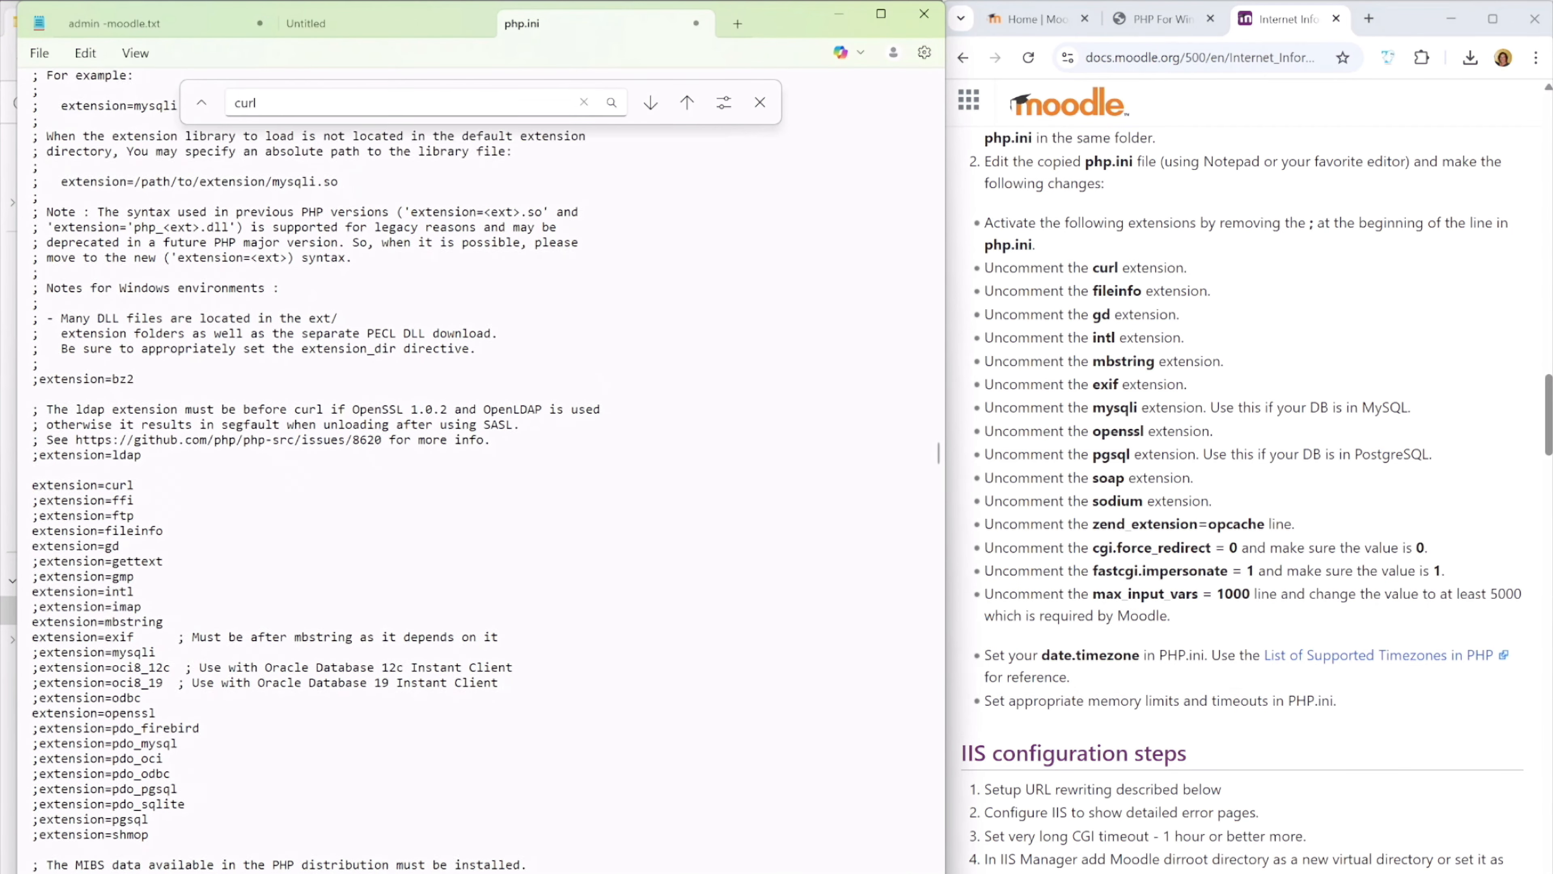
Check the ext folder's location inside the PHP82 folder and return to the extension_dir setting in php.ini
key("alt+Tab")
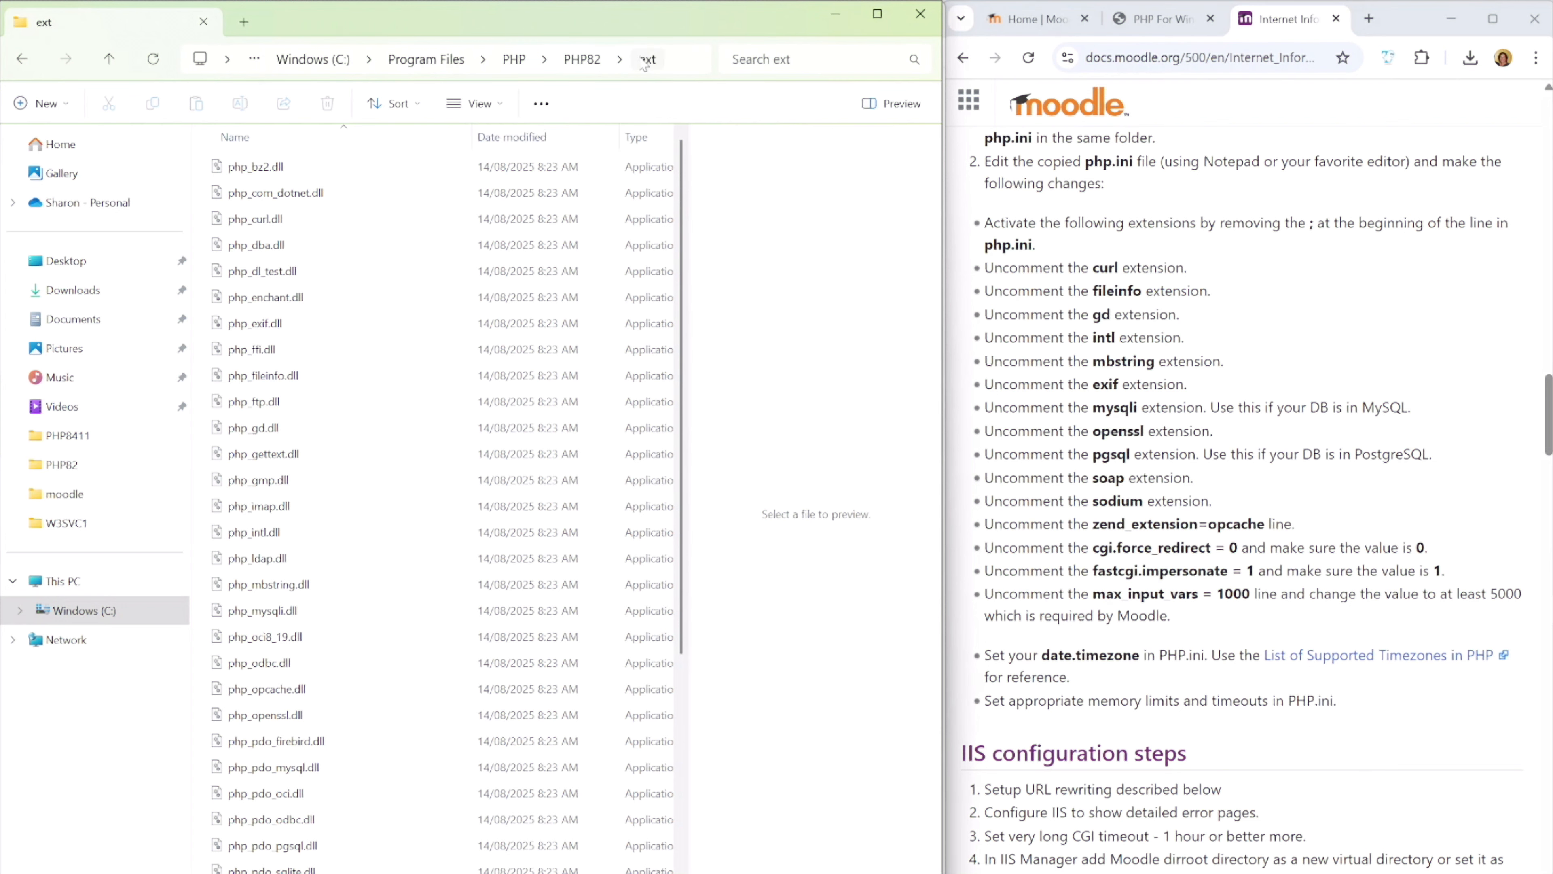
left_click(596, 60)
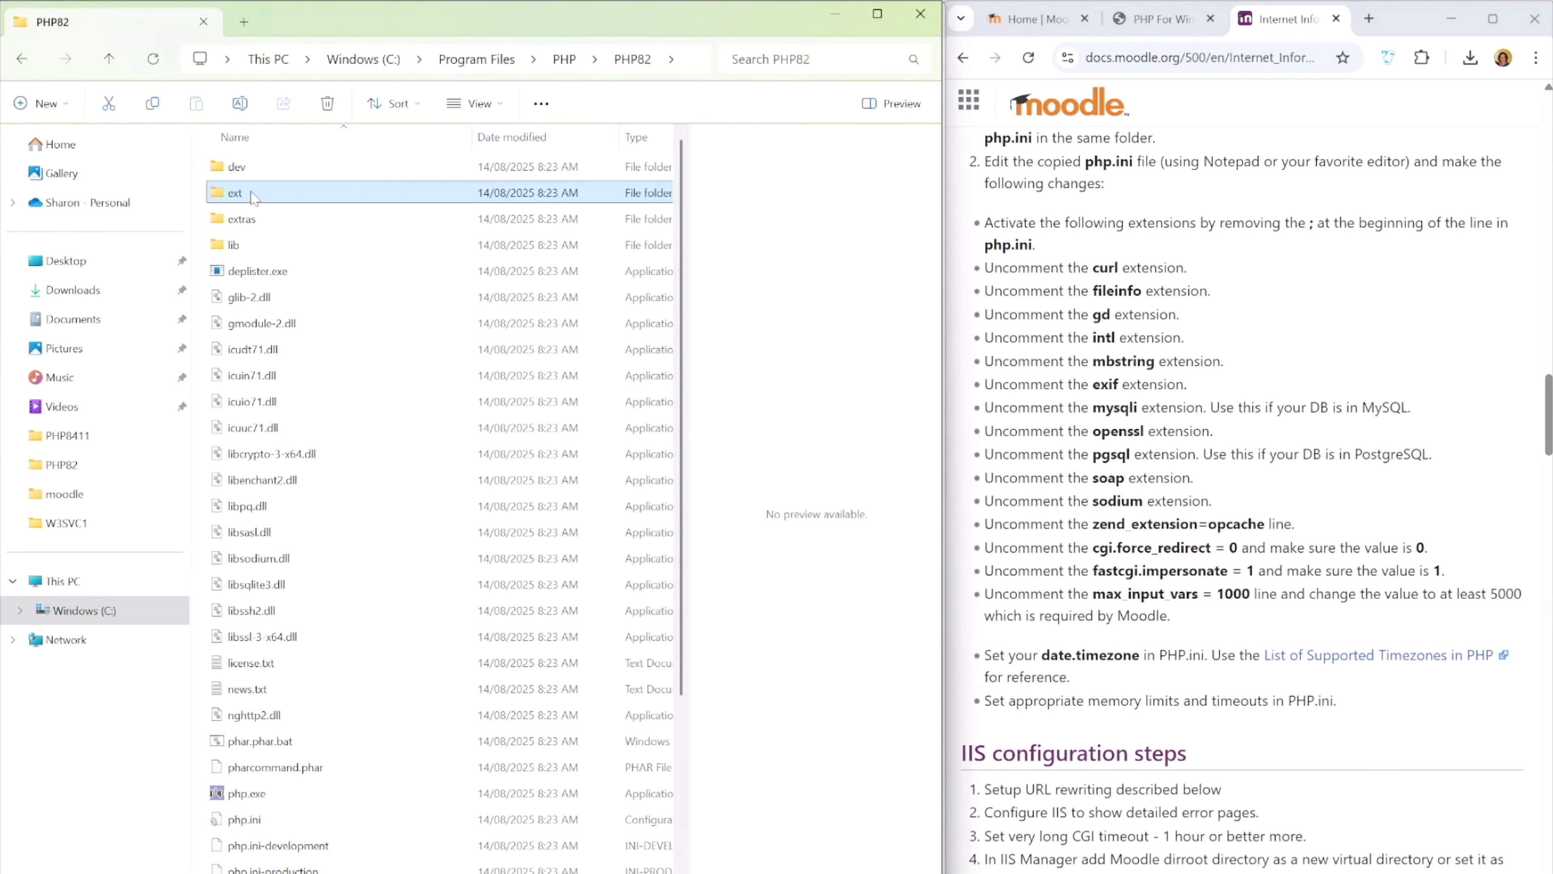
key("alt+Tab")
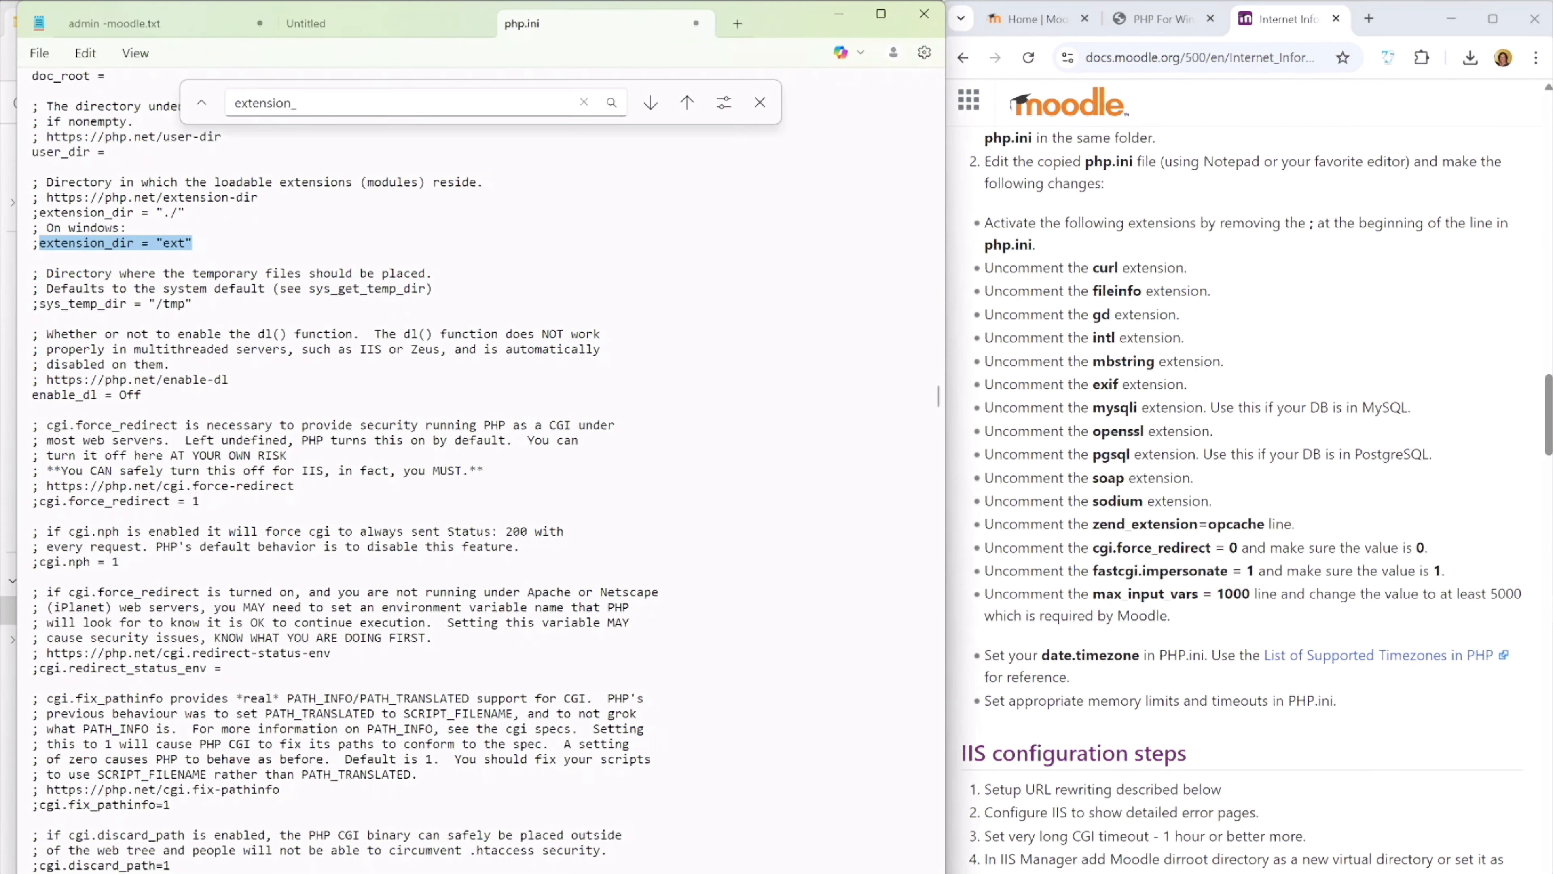
Uncomment the Windows extension_dir = "ext" line and the cgi.force_redirect line in php.ini, setting cgi.force_redirect to 0
left_click(39, 243)
key("BackSpace")
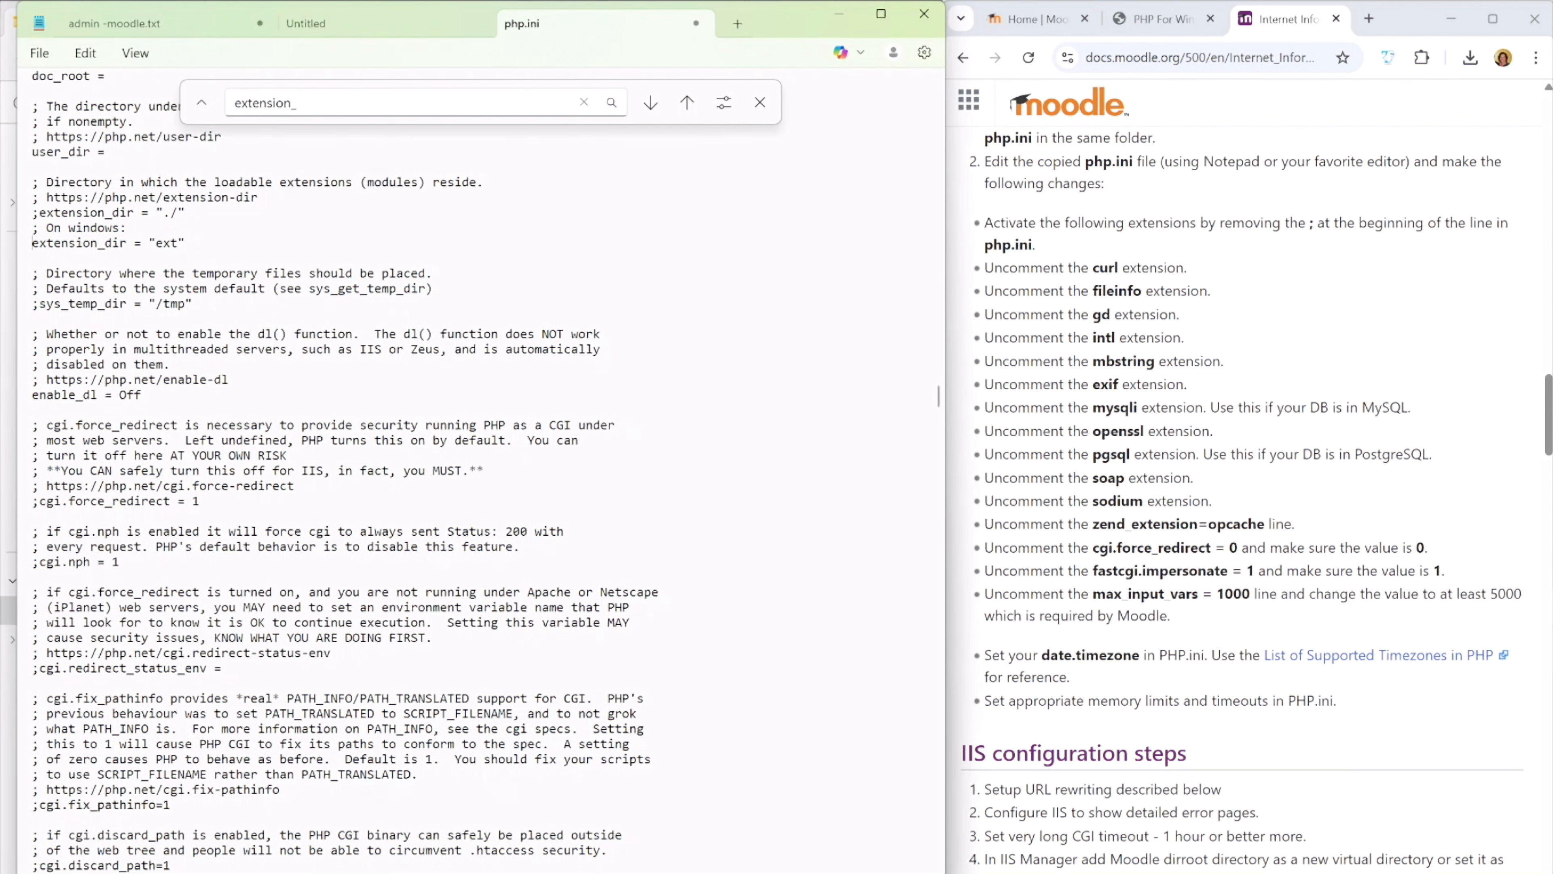
left_click_drag(1093, 547, 1210, 547)
key("ctrl+c")
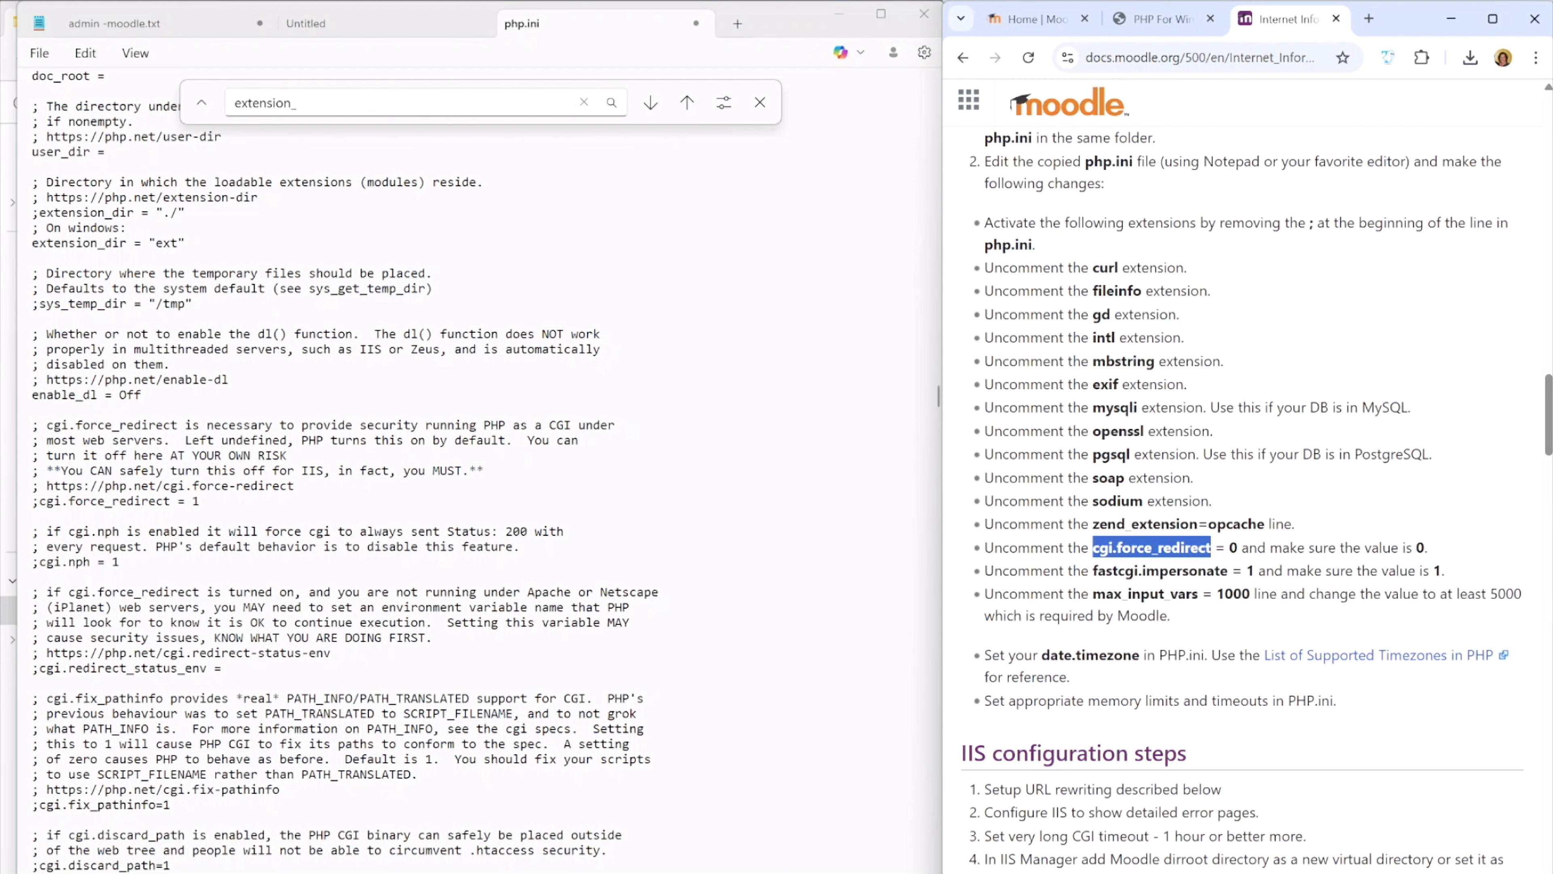
key("alt+Tab")
key("ctrl+f")
key("ctrl+v")
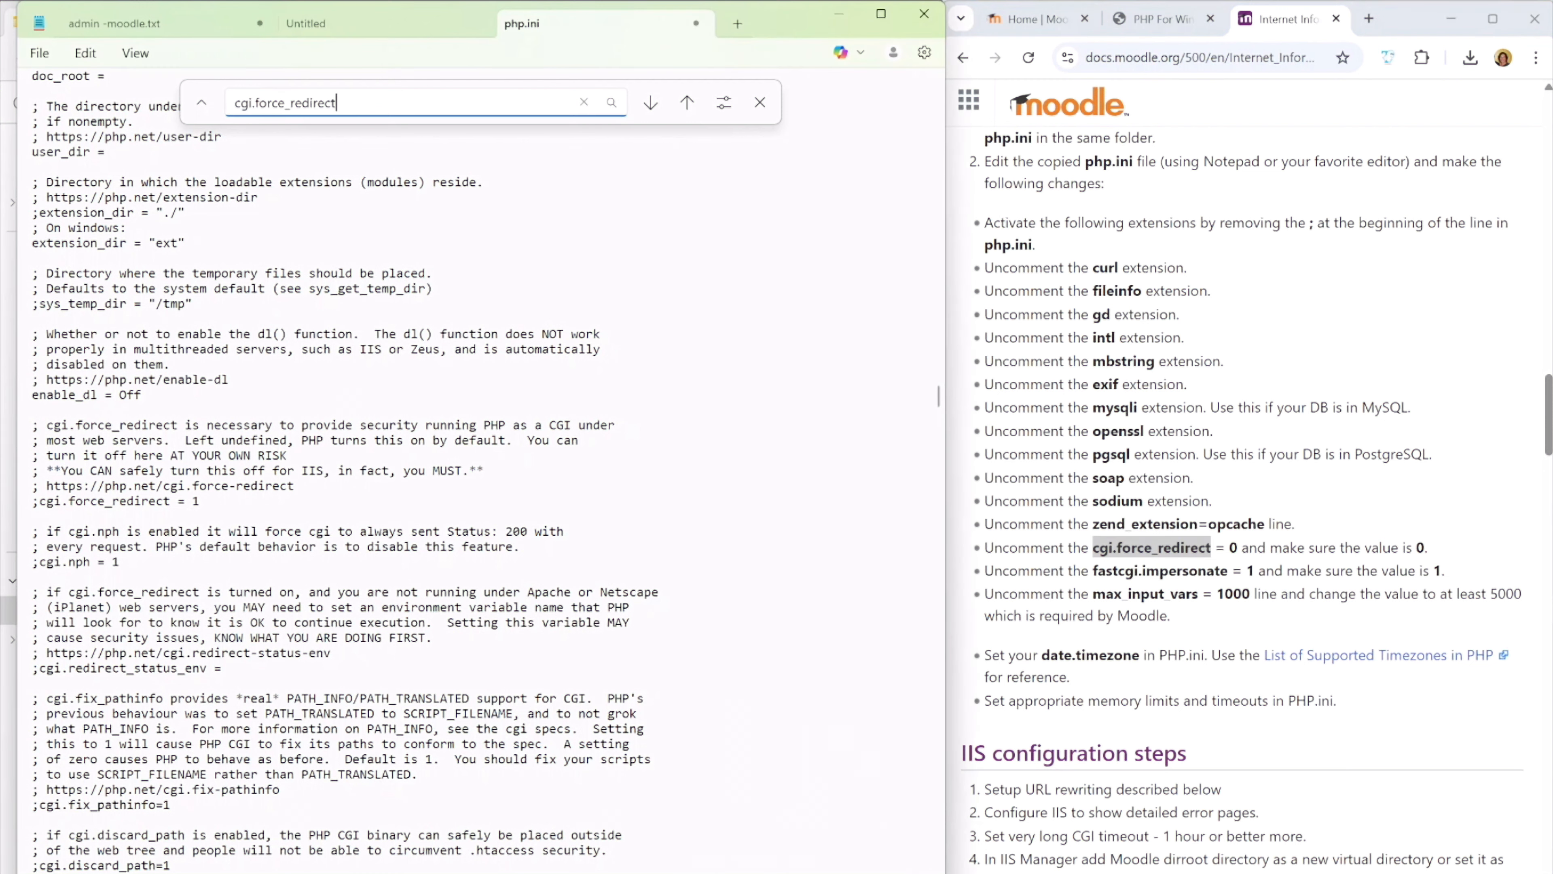
key("Return")
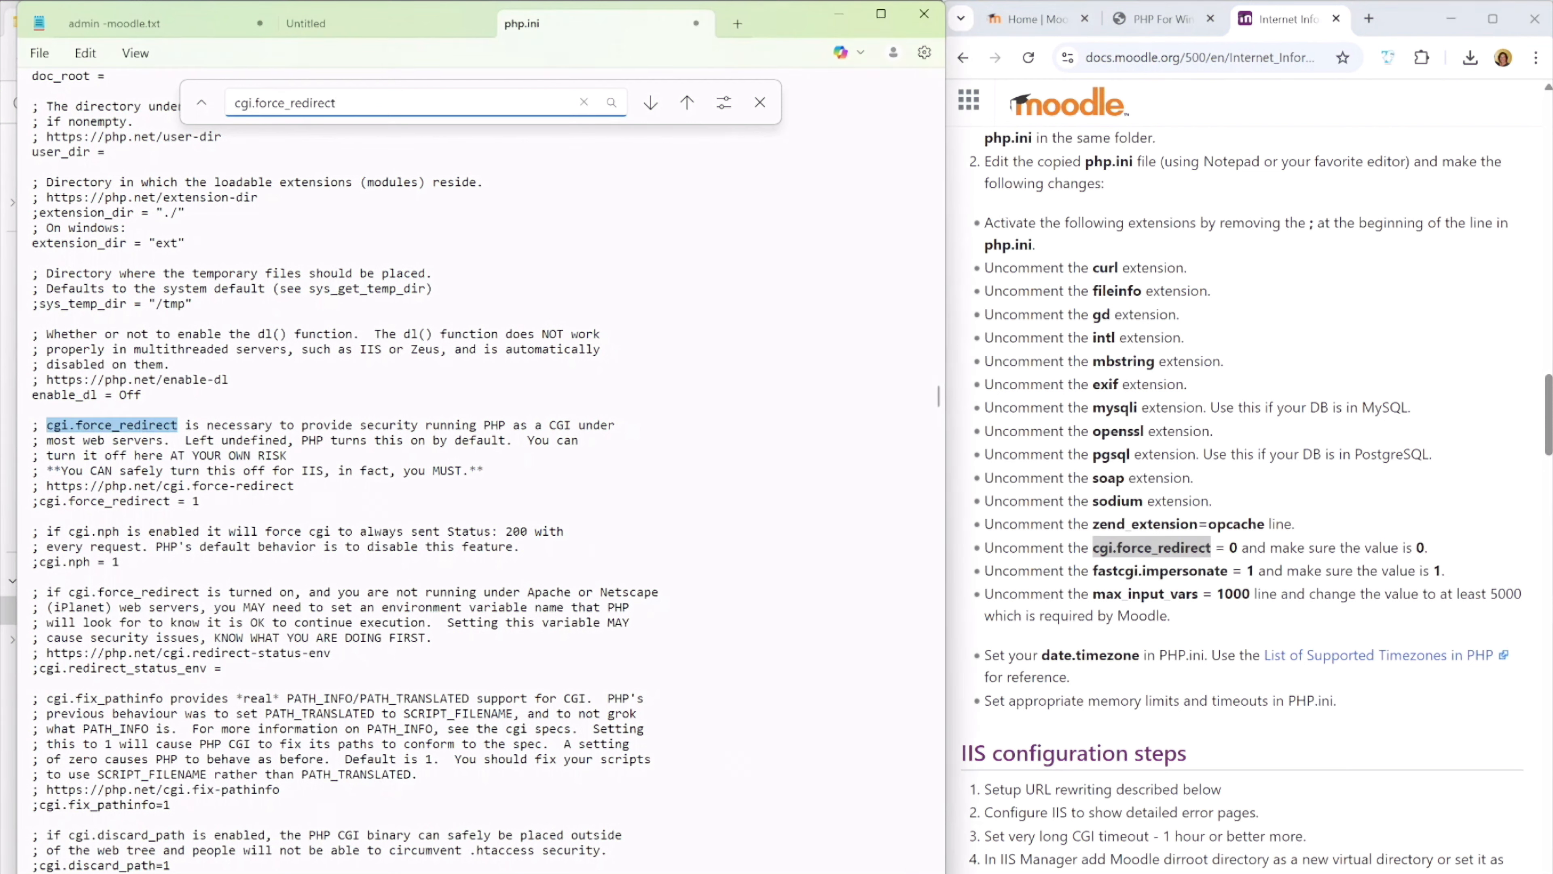
left_click(40, 501)
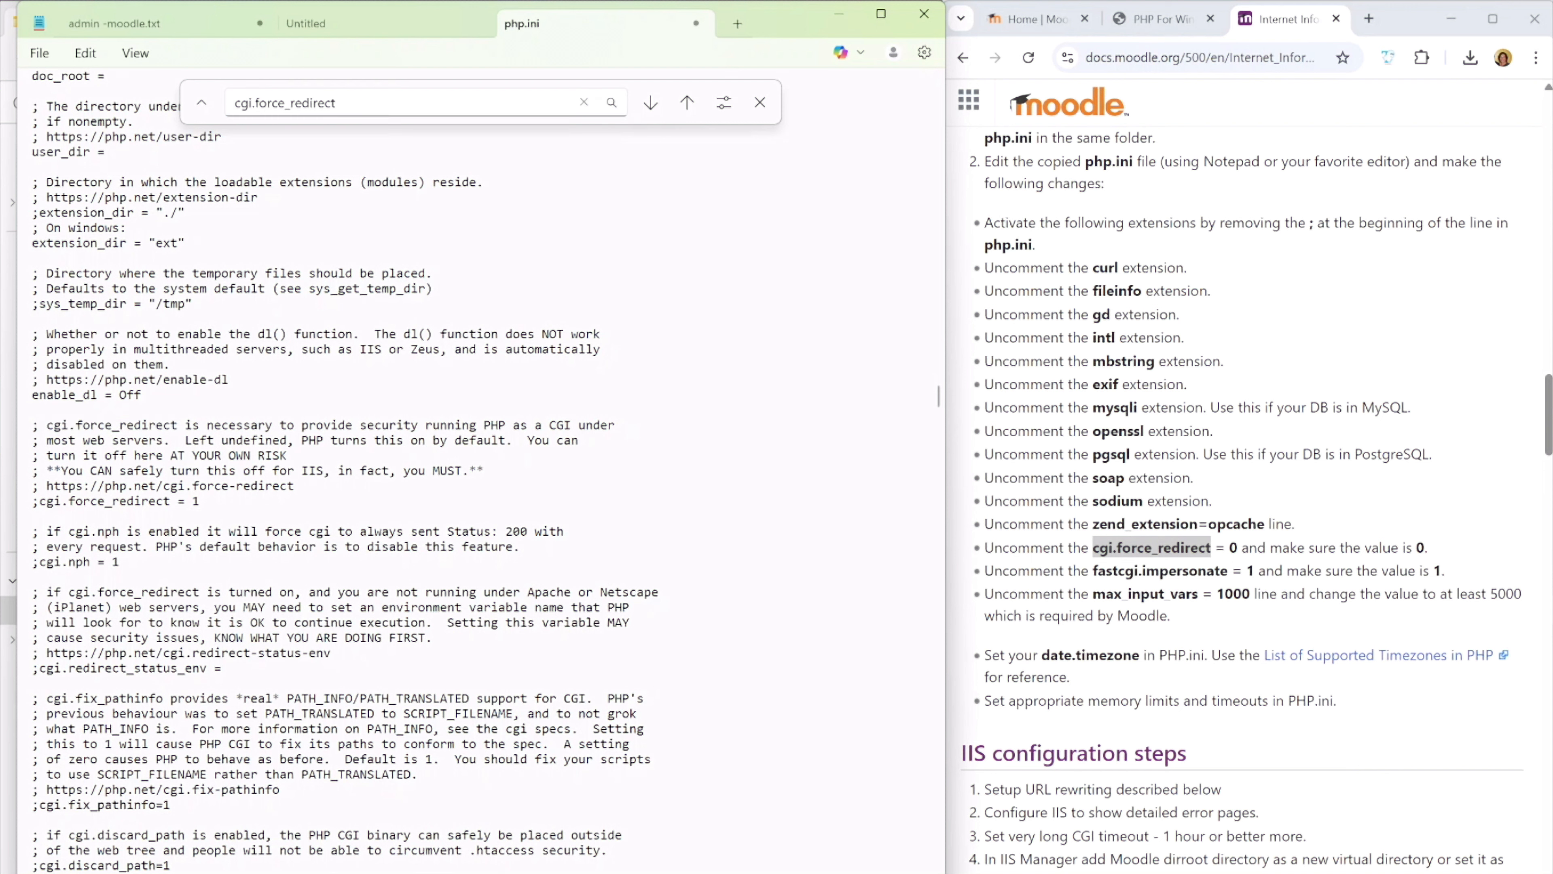
key("BackSpace")
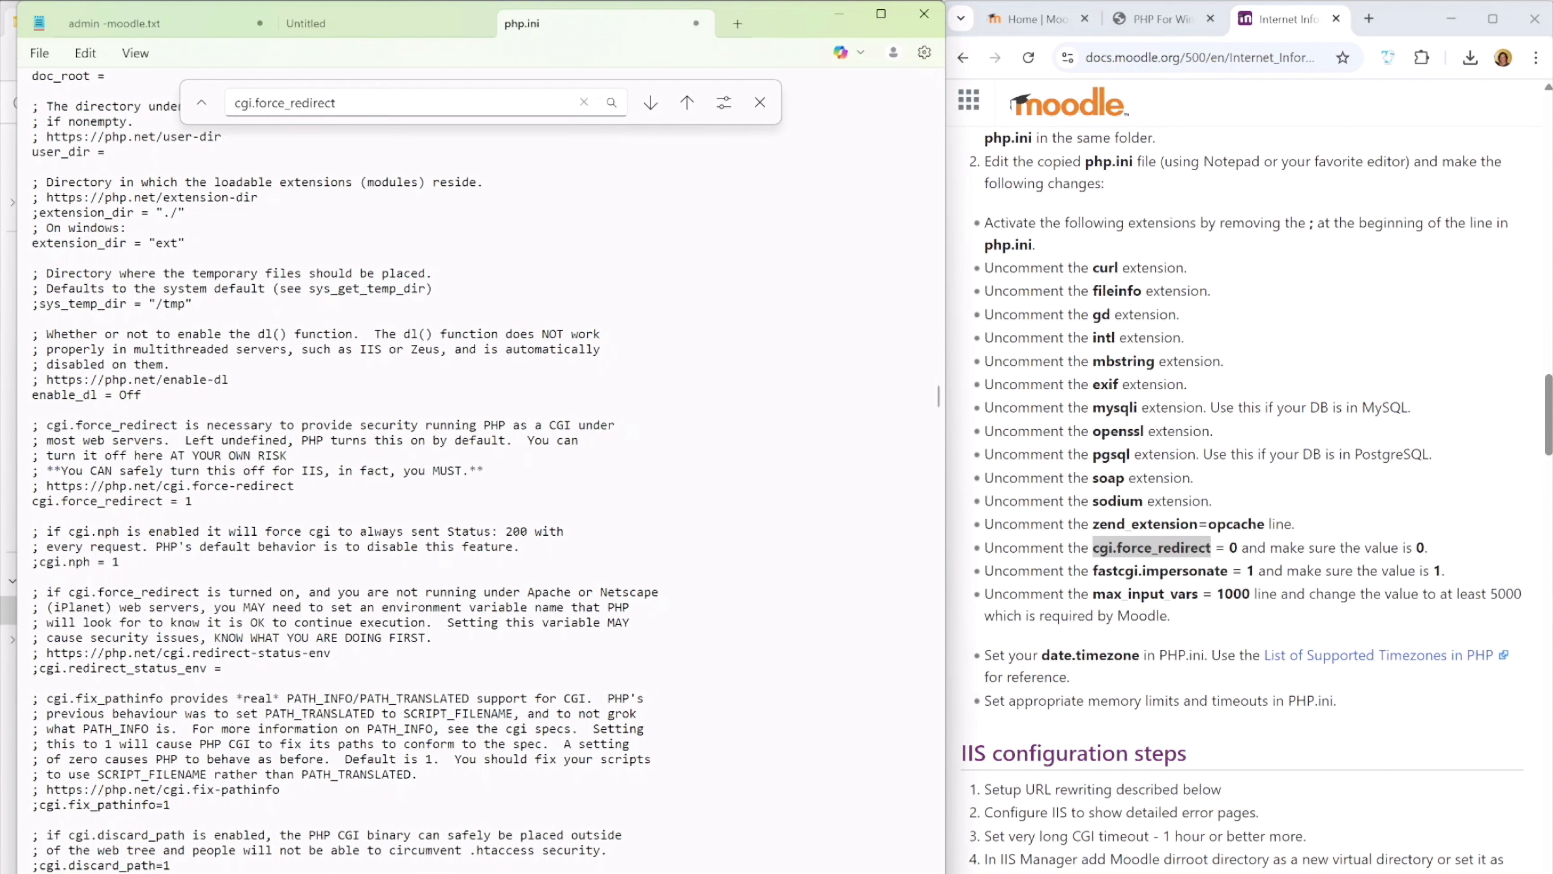
key("BackSpace")
type("0")
Find the fastcgi.impersonate setting in php.ini and uncomment its line, keeping the value 1
left_click_drag(1093, 570, 1228, 570)
key("ctrl+c")
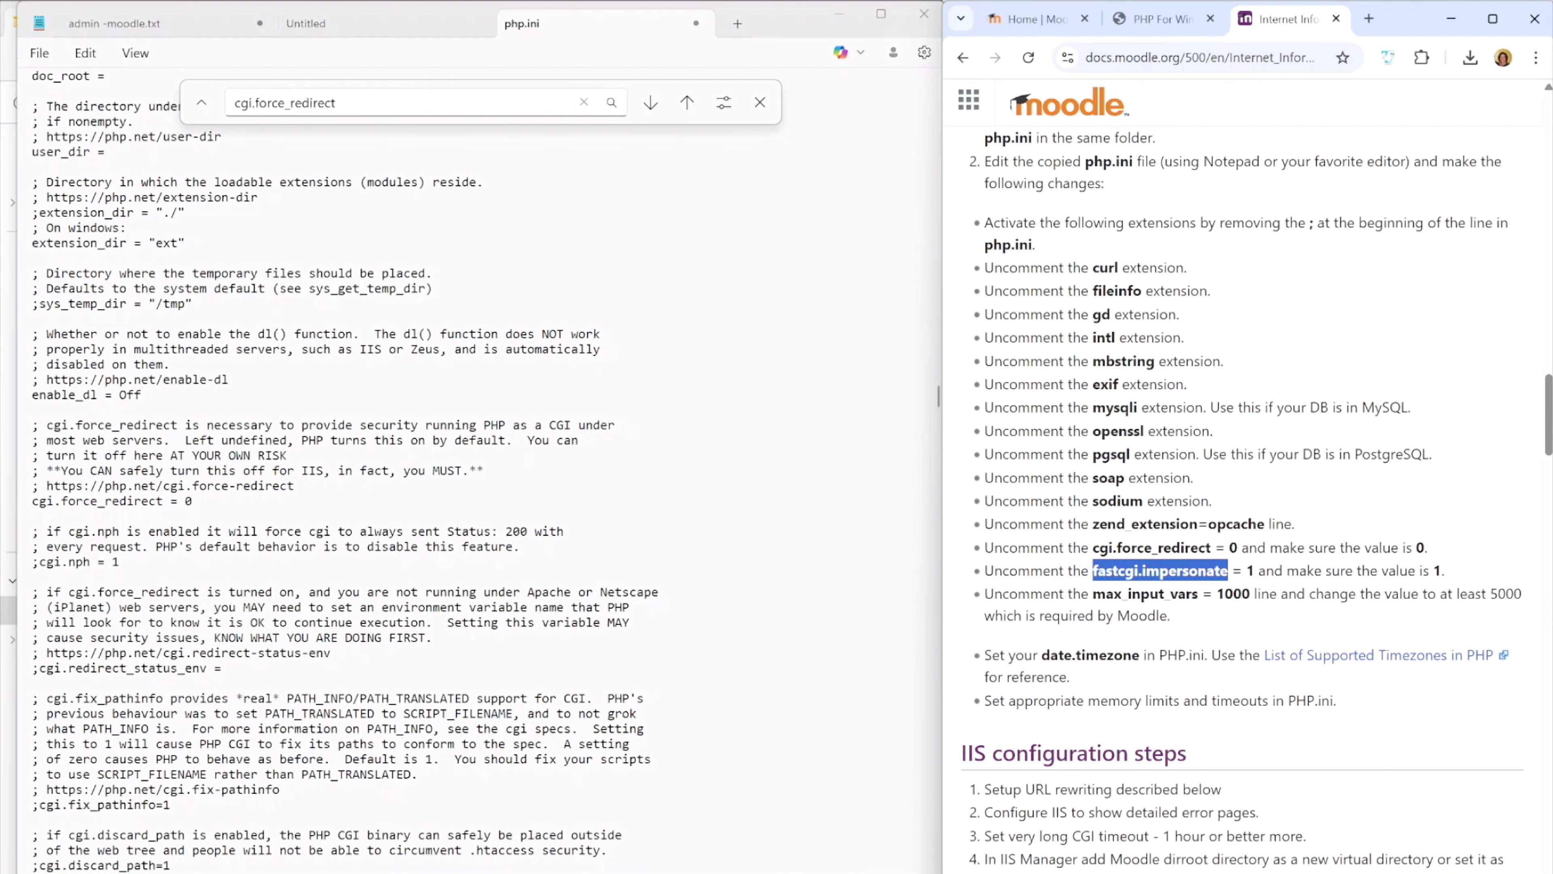
key("alt+Tab")
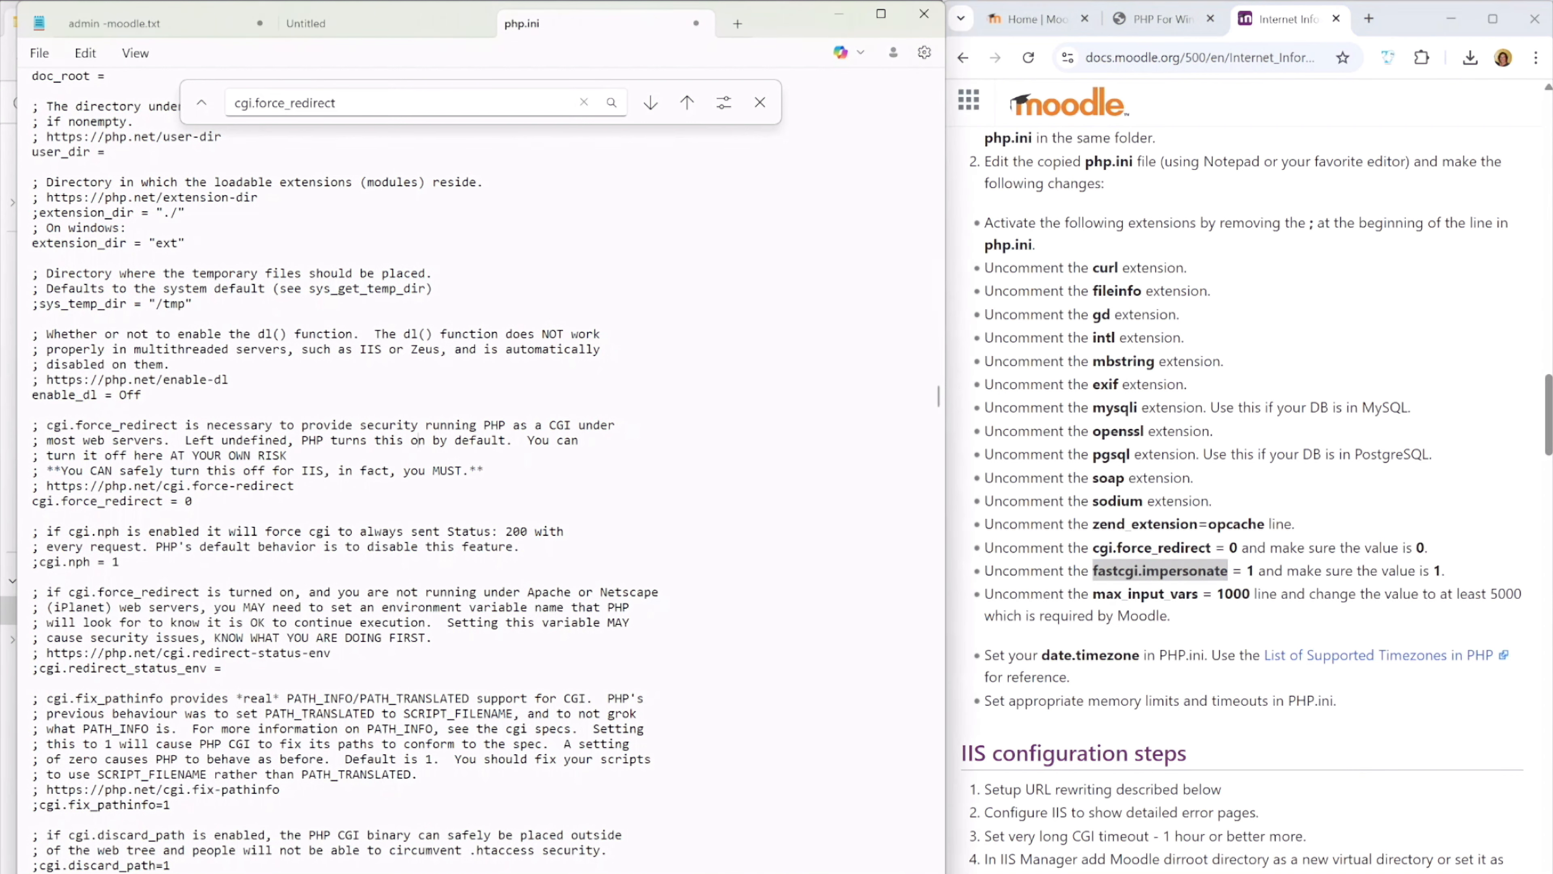
key("ctrl+f")
key("ctrl+v")
key("Return")
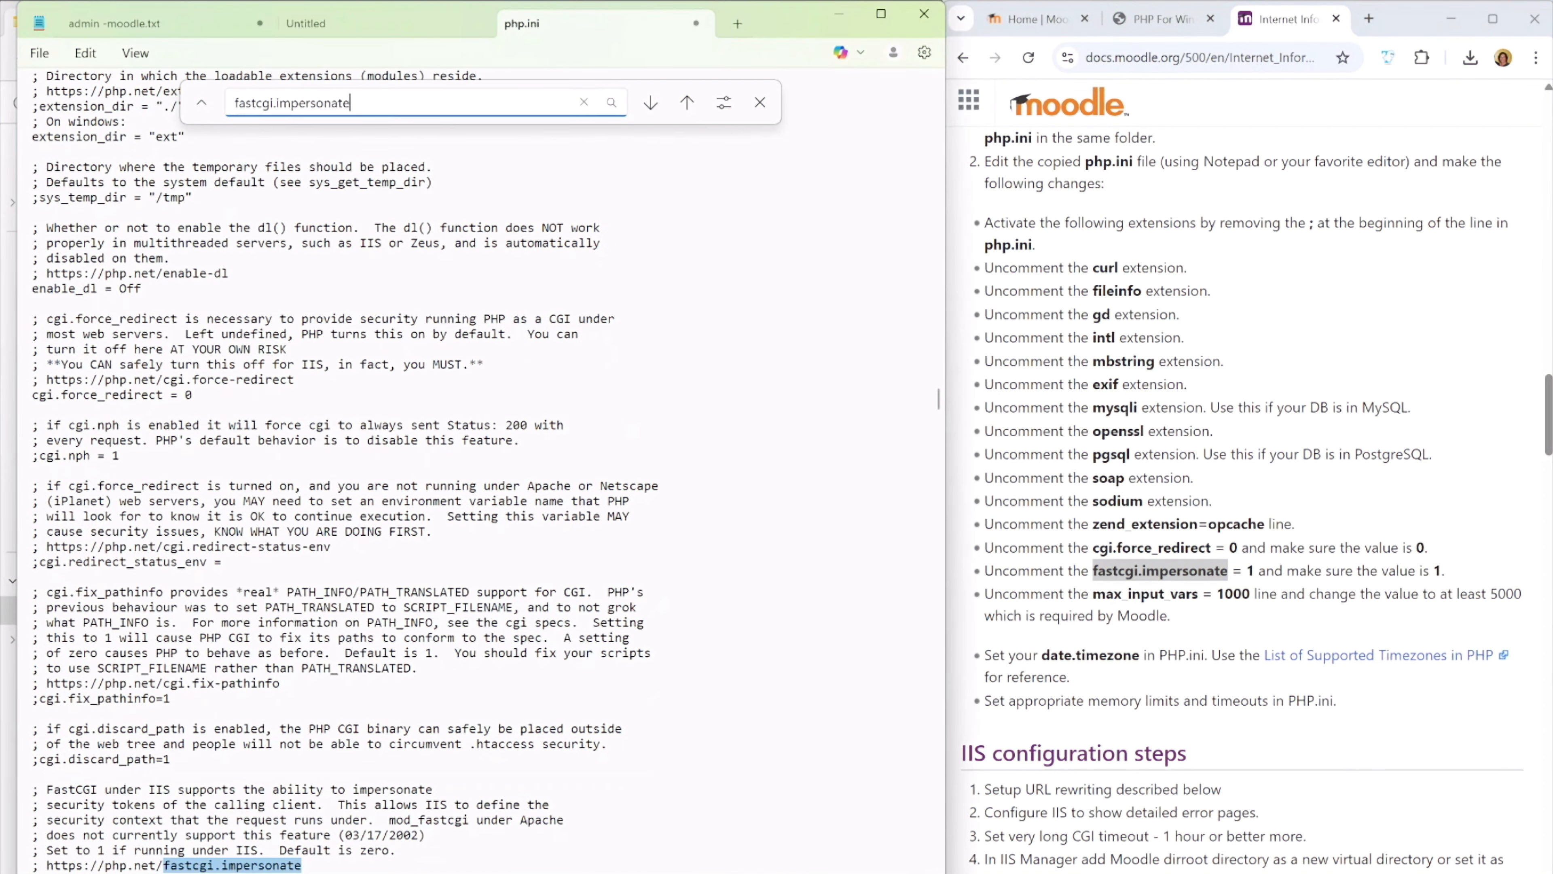
scroll(392, 550, "down", 7)
left_click(33, 547)
key("Delete")
Find max_input_vars in php.ini, uncomment its line and set the value to 5000
double_click(1120, 592)
key("ctrl+c")
key("alt+Tab")
key("ctrl+f")
key("ctrl+v")
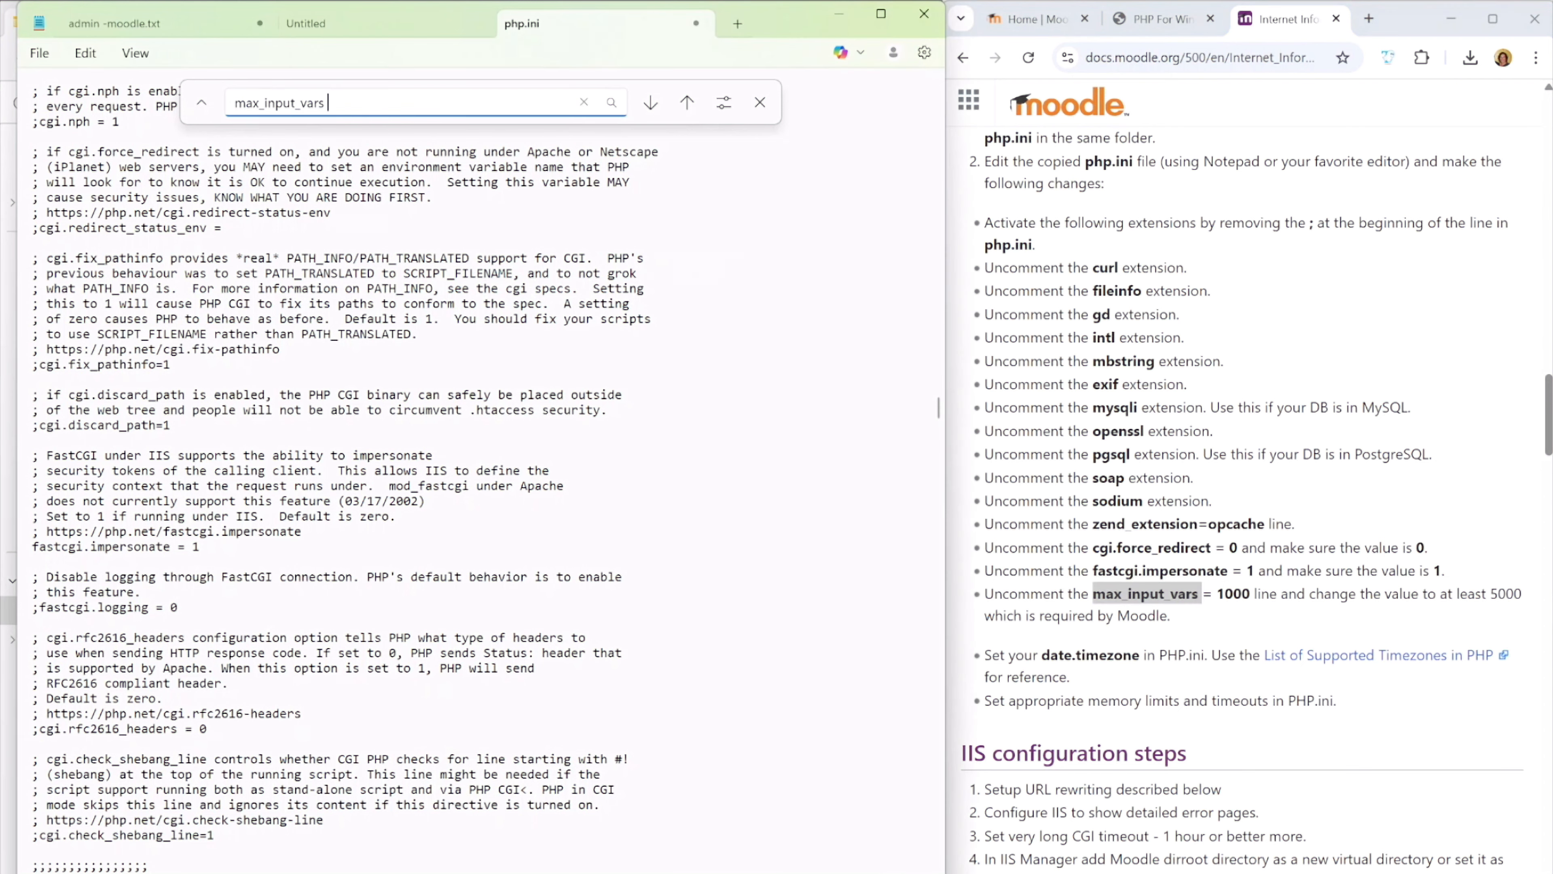
key("Return")
scroll(391, 429, "up", 4)
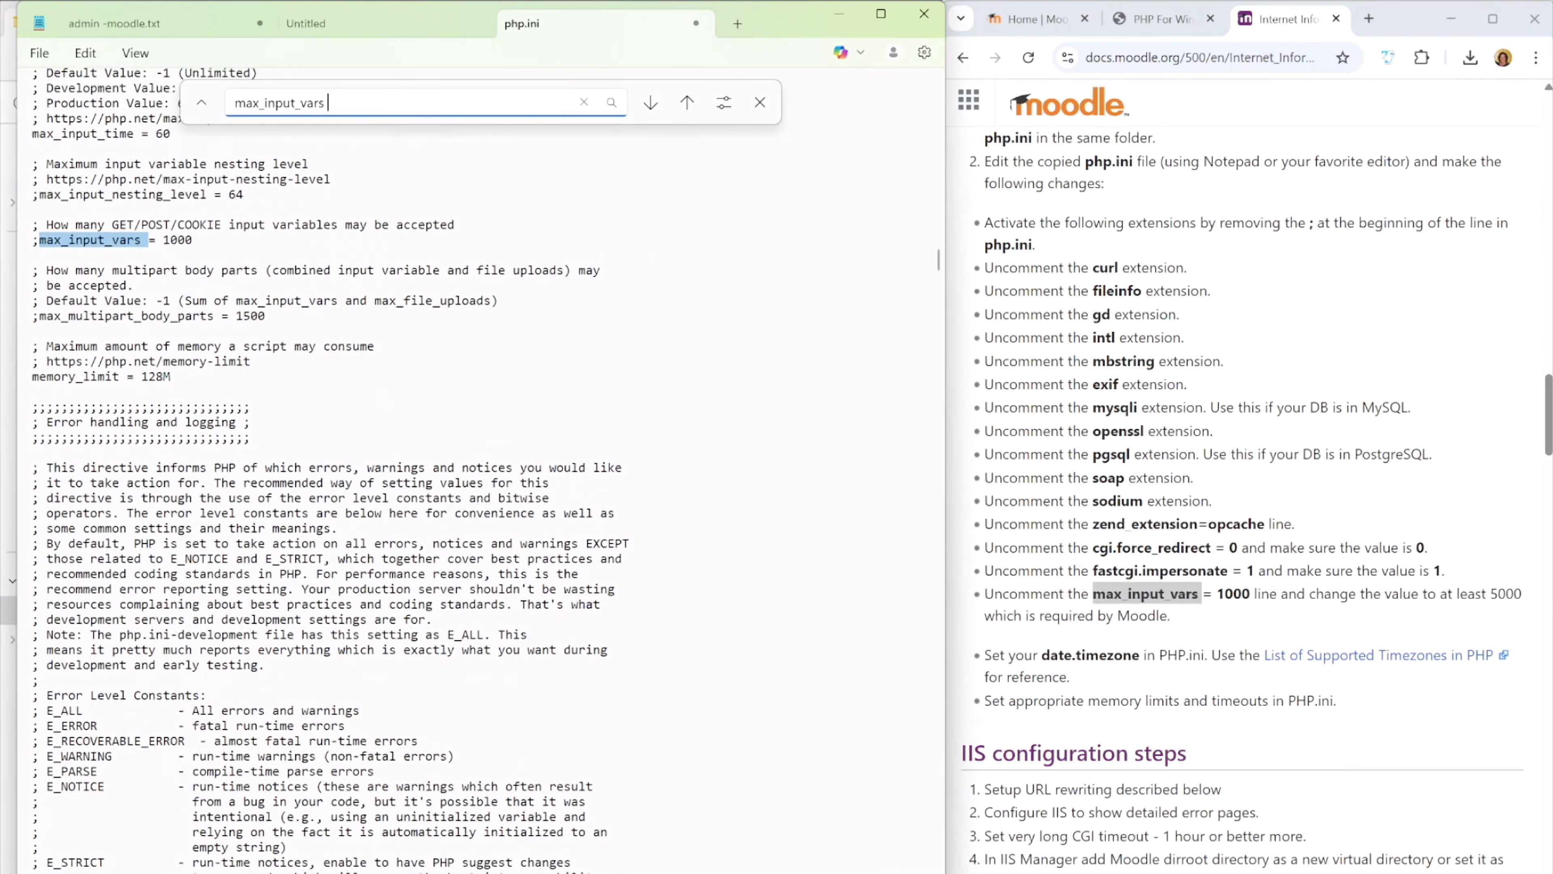
left_click(40, 258)
key("BackSpace")
left_click(162, 258)
key("BackSpace")
type("5")
Save php.ini, dismiss the text search and close the file
left_click(1091, 655)
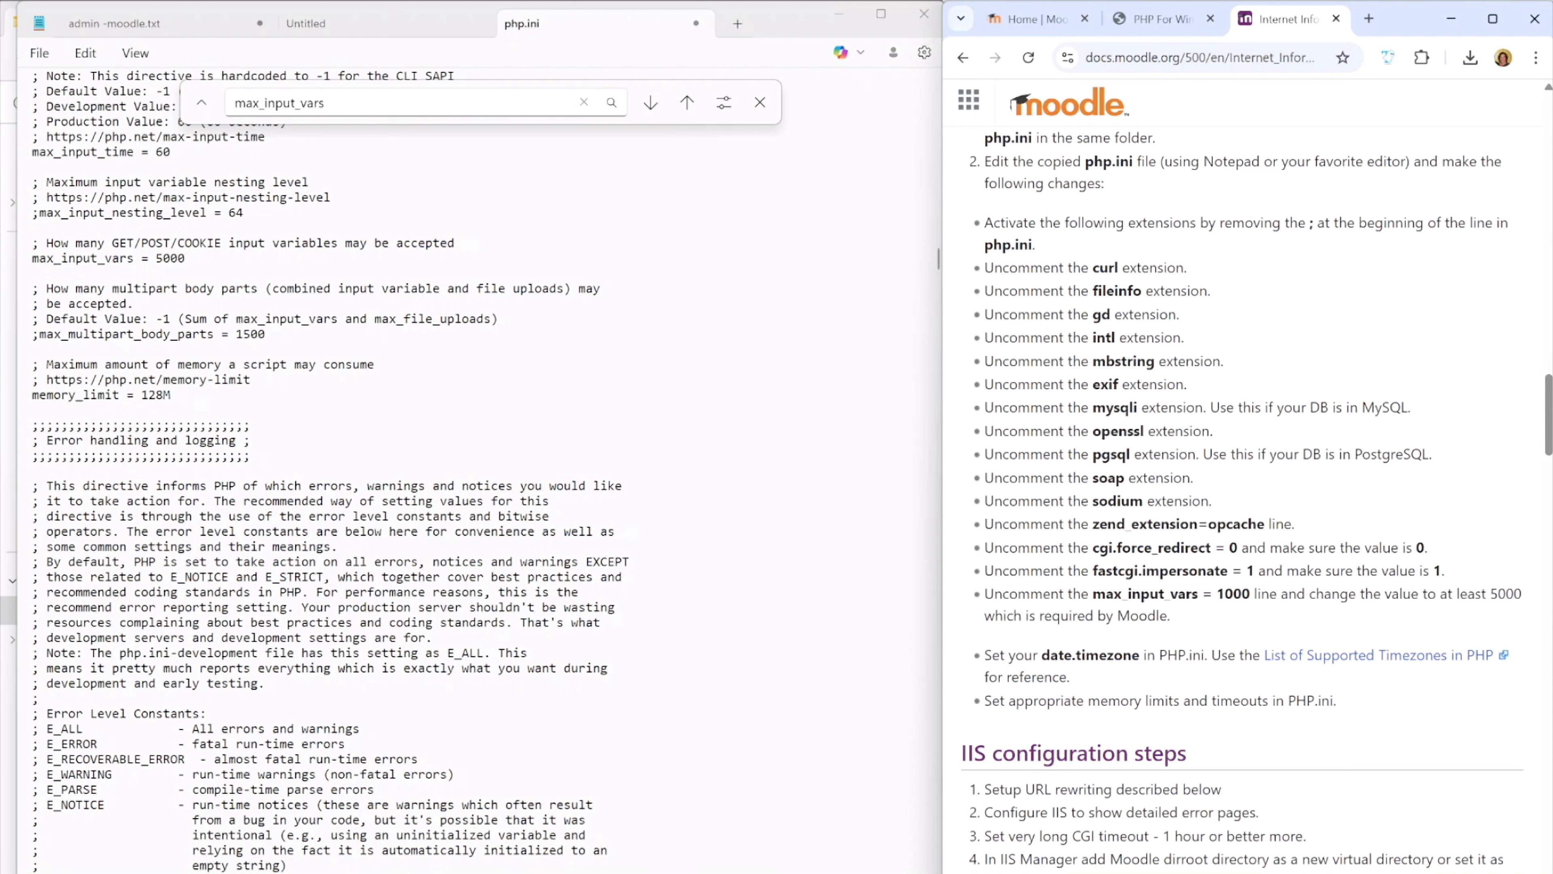
left_click(33, 409)
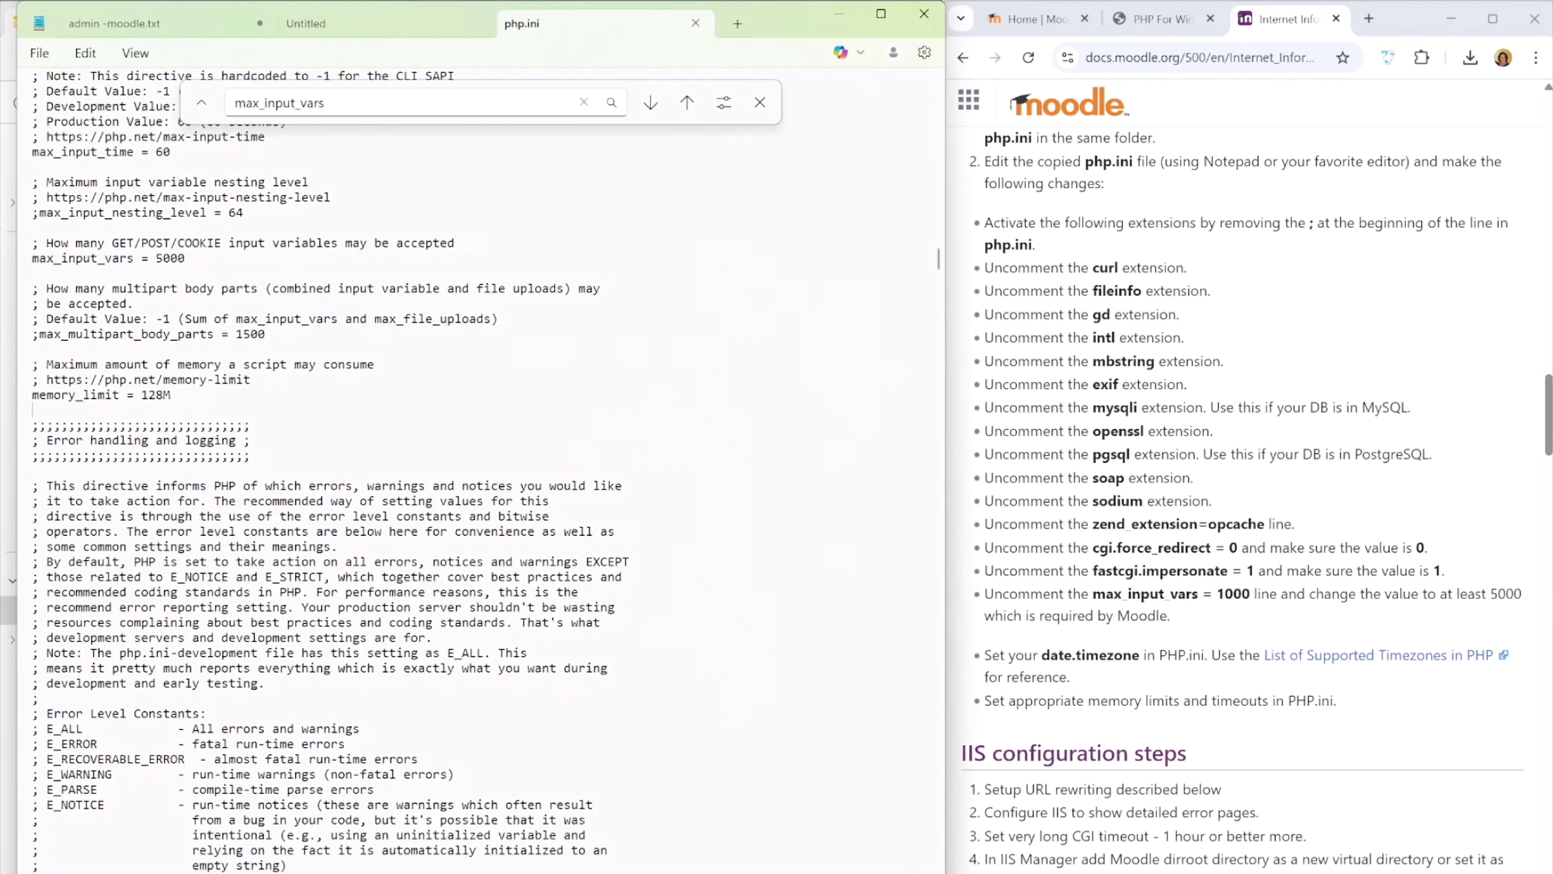
left_click(759, 102)
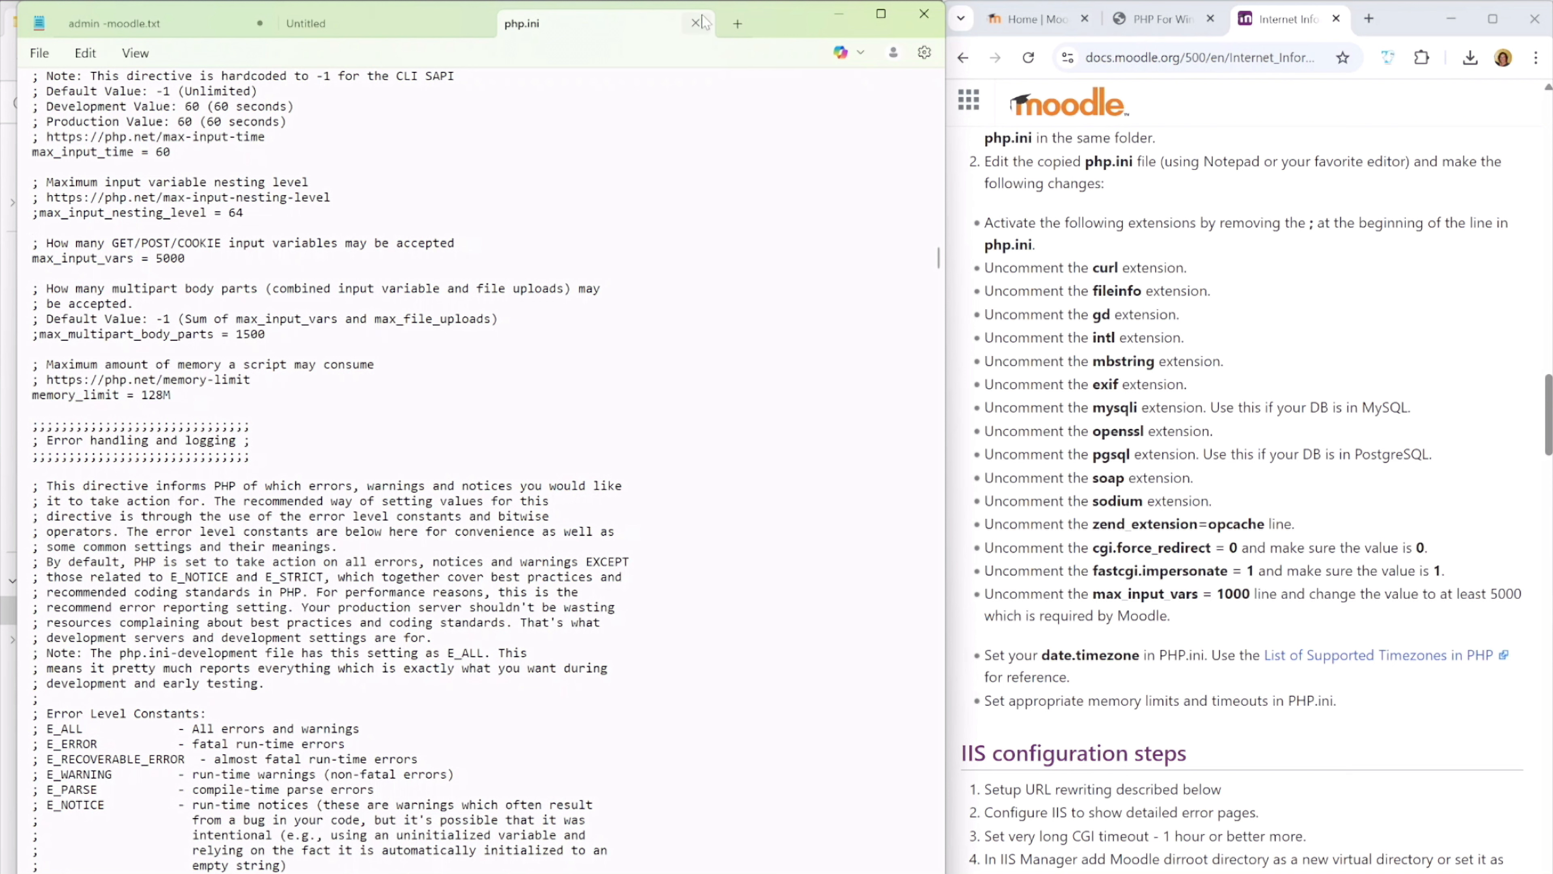
left_click(694, 25)
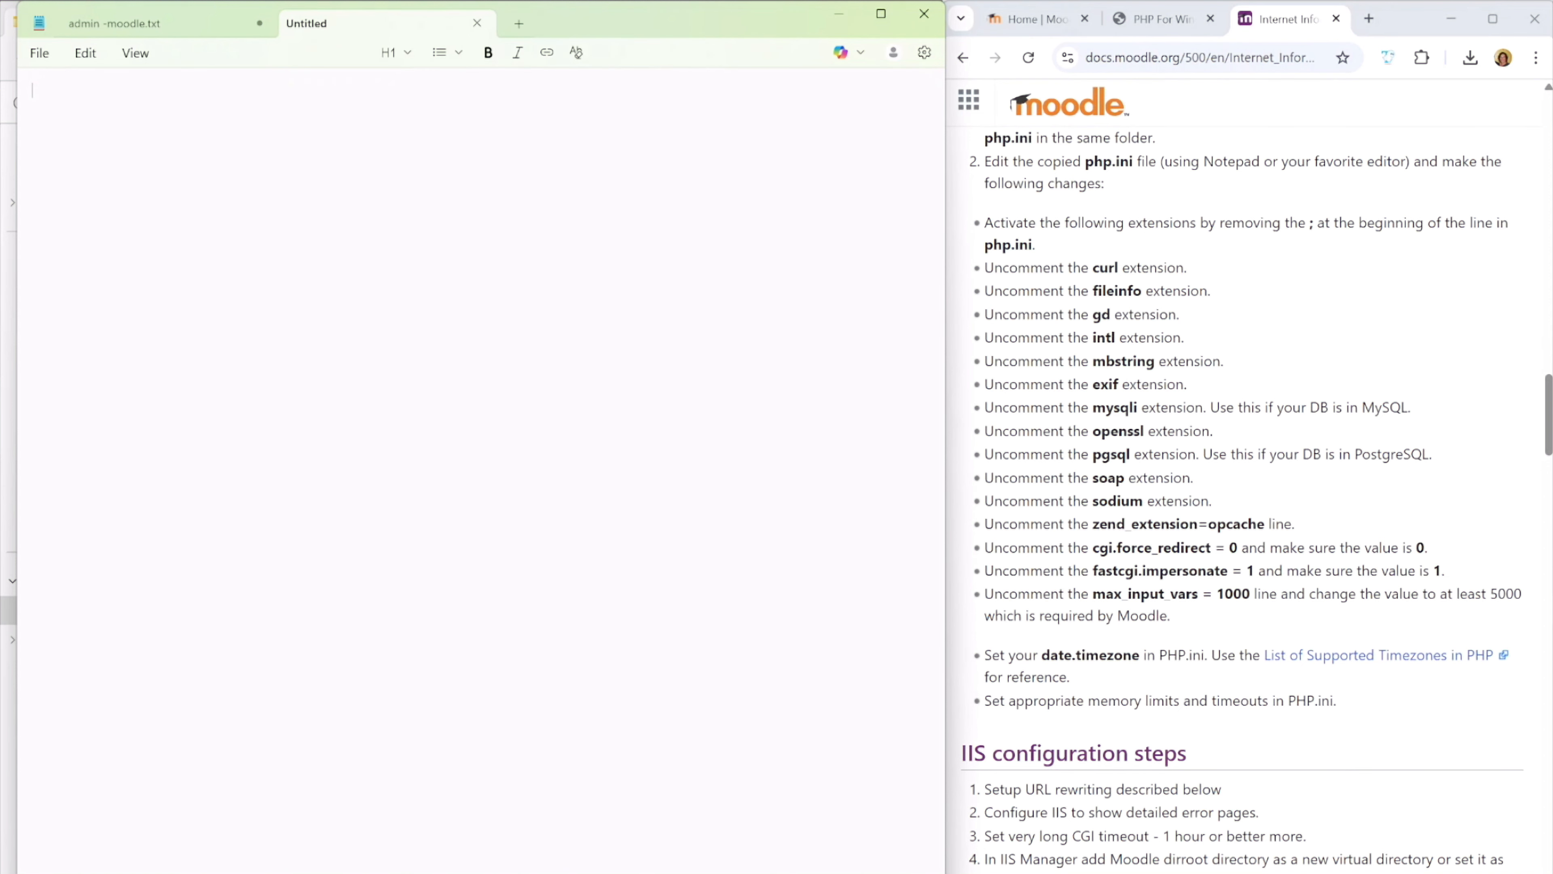
Bring up the Registering FastCGI handler instructions in the Moodle docs and open Internet Information Services (IIS) Manager
scroll(1242, 499, "up", 10)
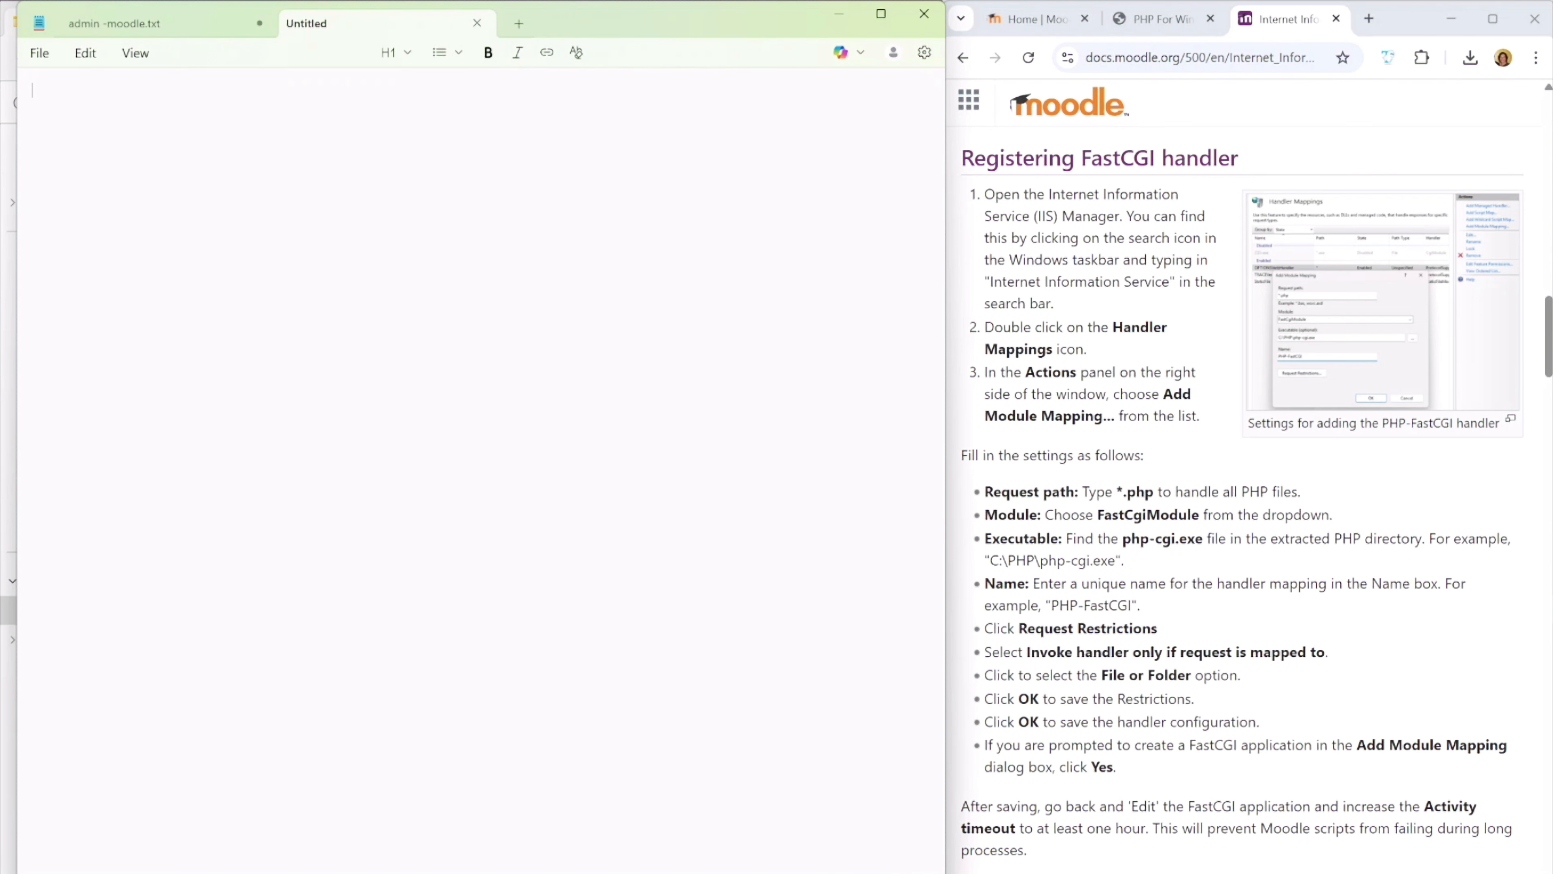
key("super")
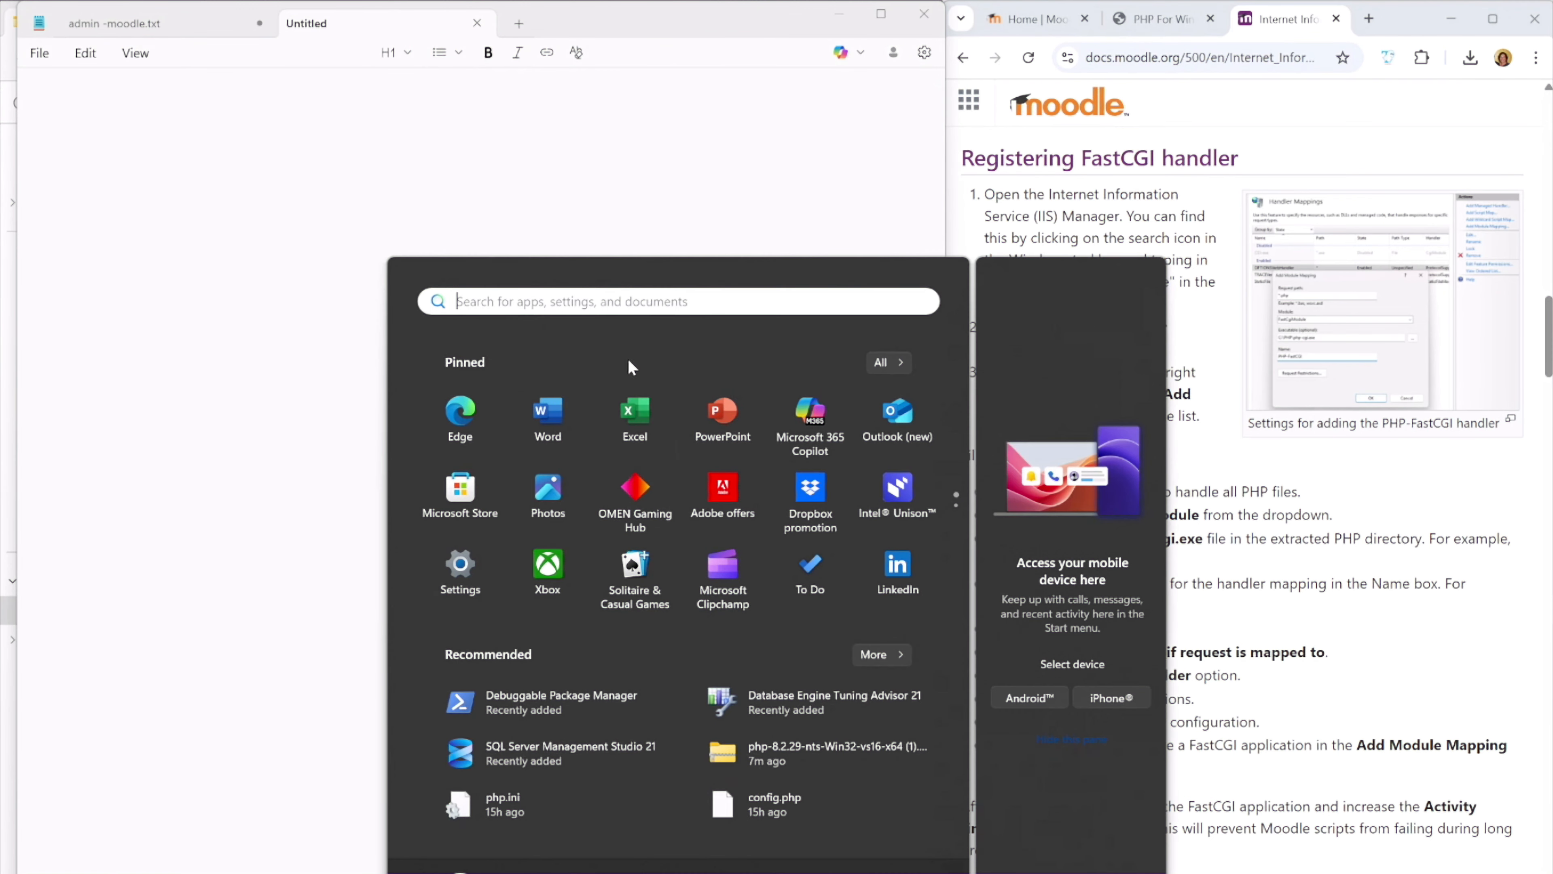
left_click(587, 301)
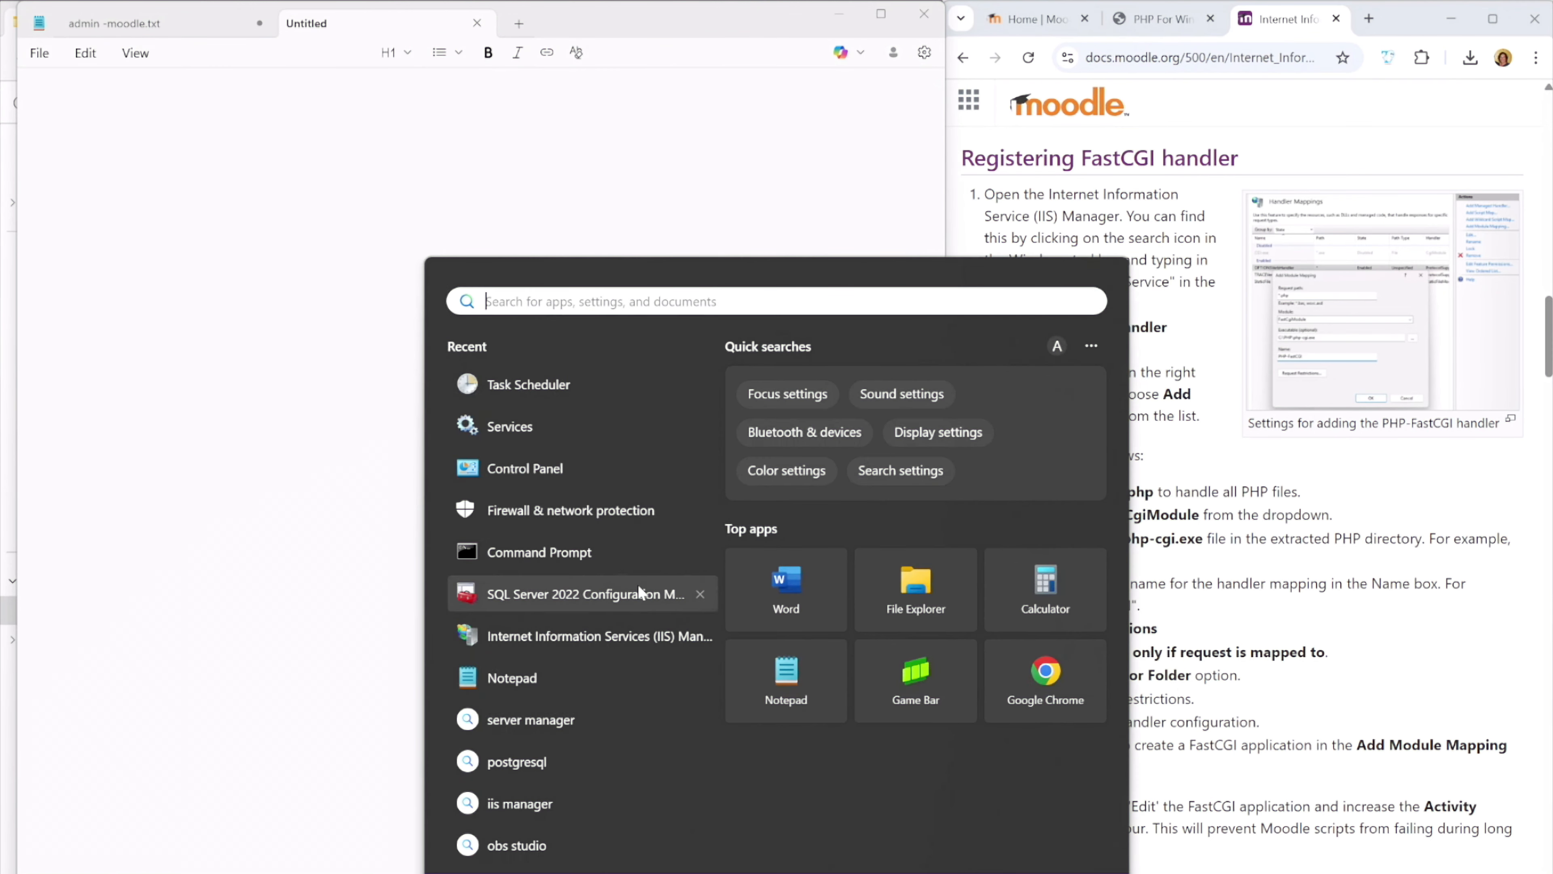
left_click(557, 638)
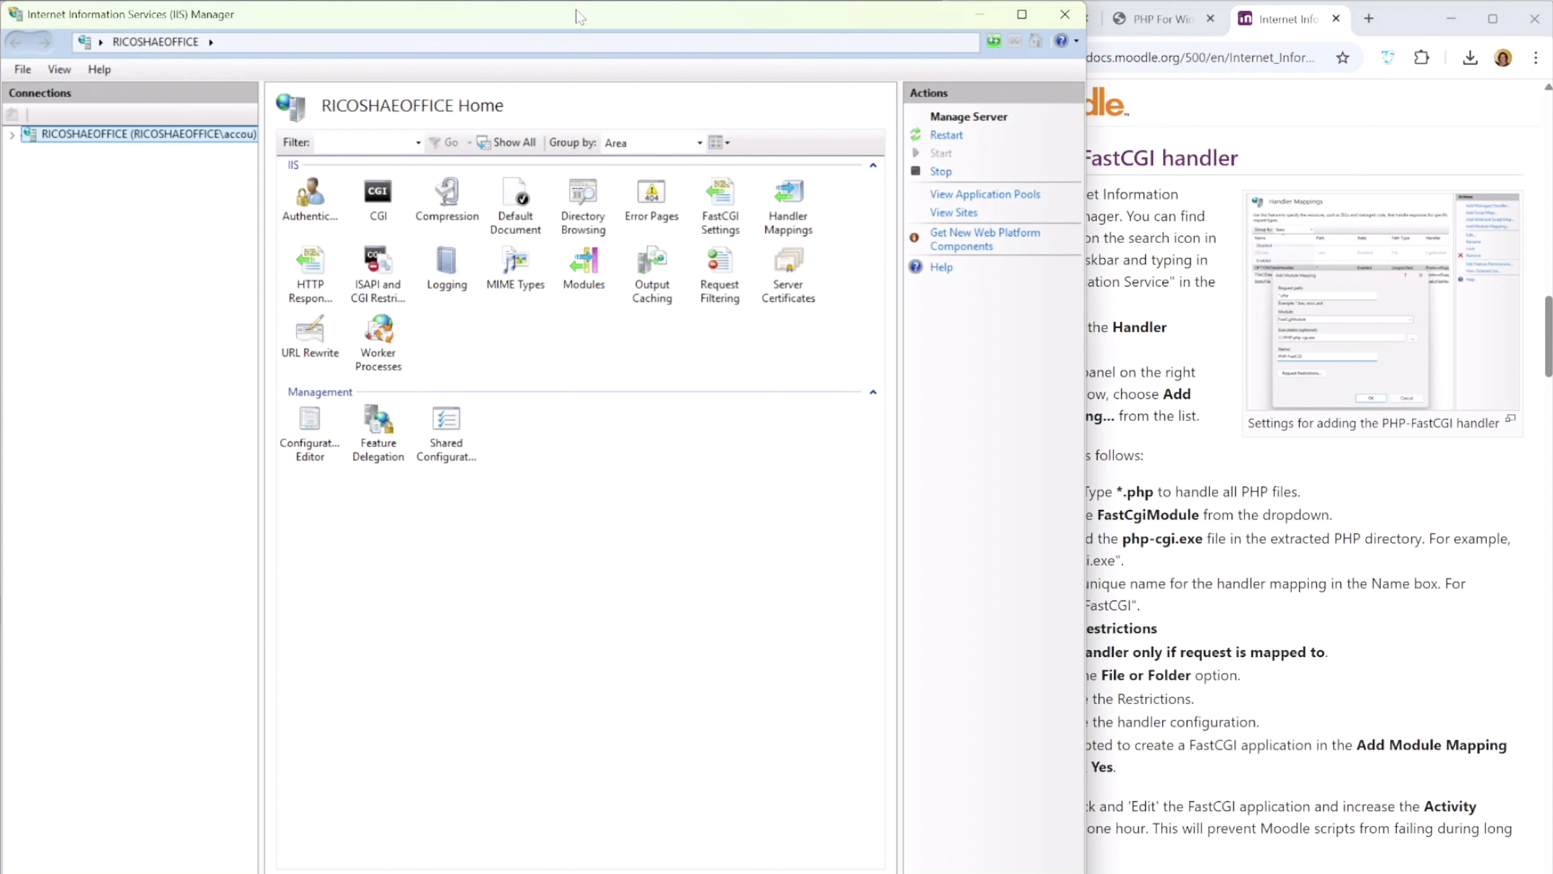
Narrow the IIS Manager window to sit beside the Moodle docs and open the server's Handler Mappings
left_click(787, 203)
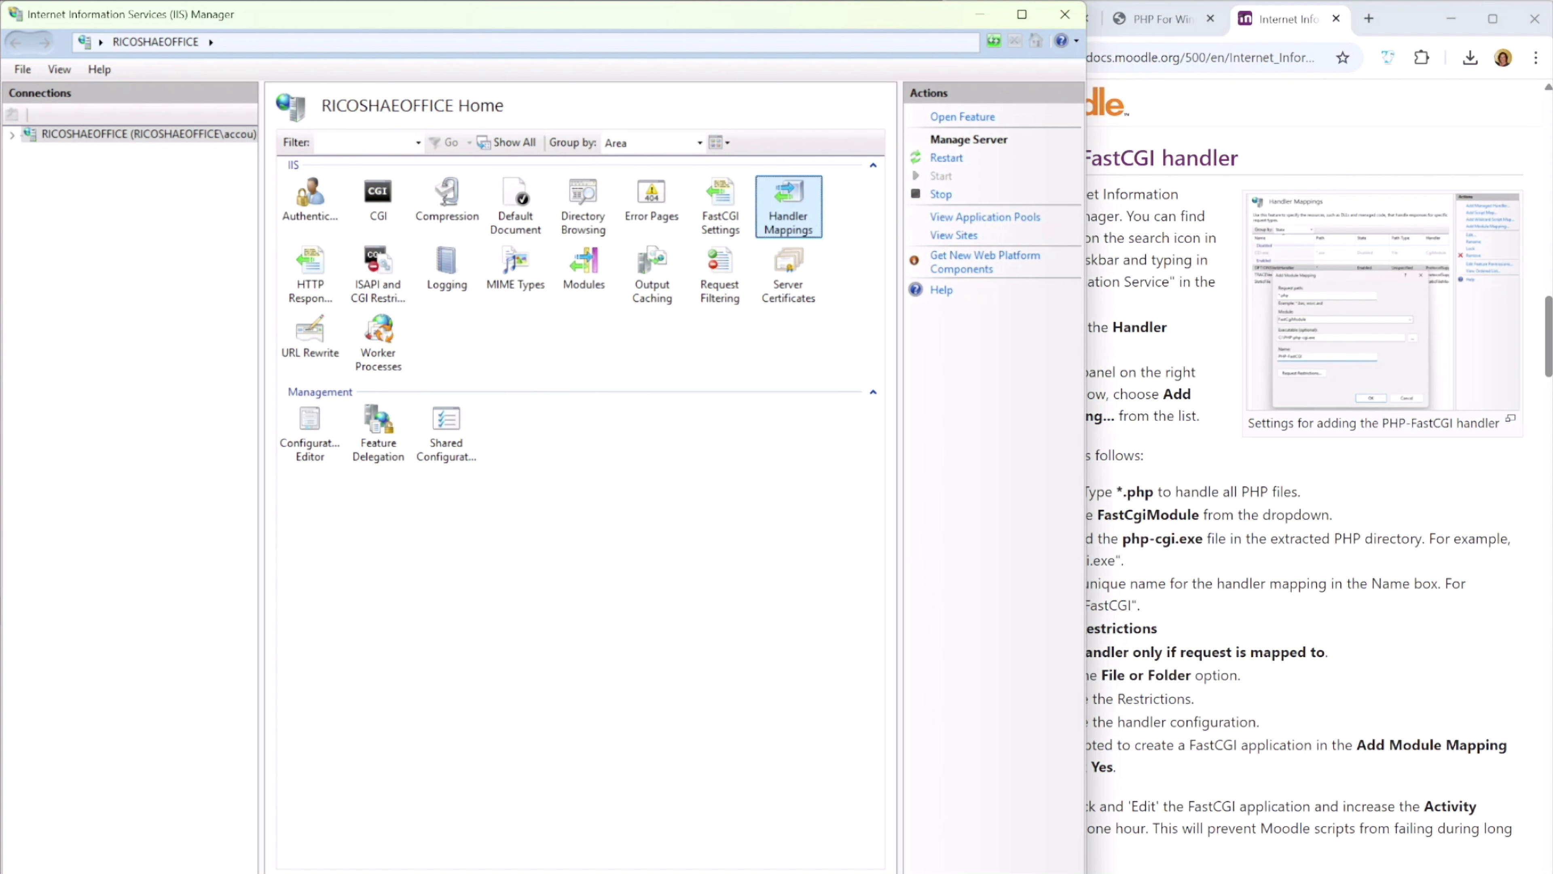
left_click_drag(1086, 227, 942, 252)
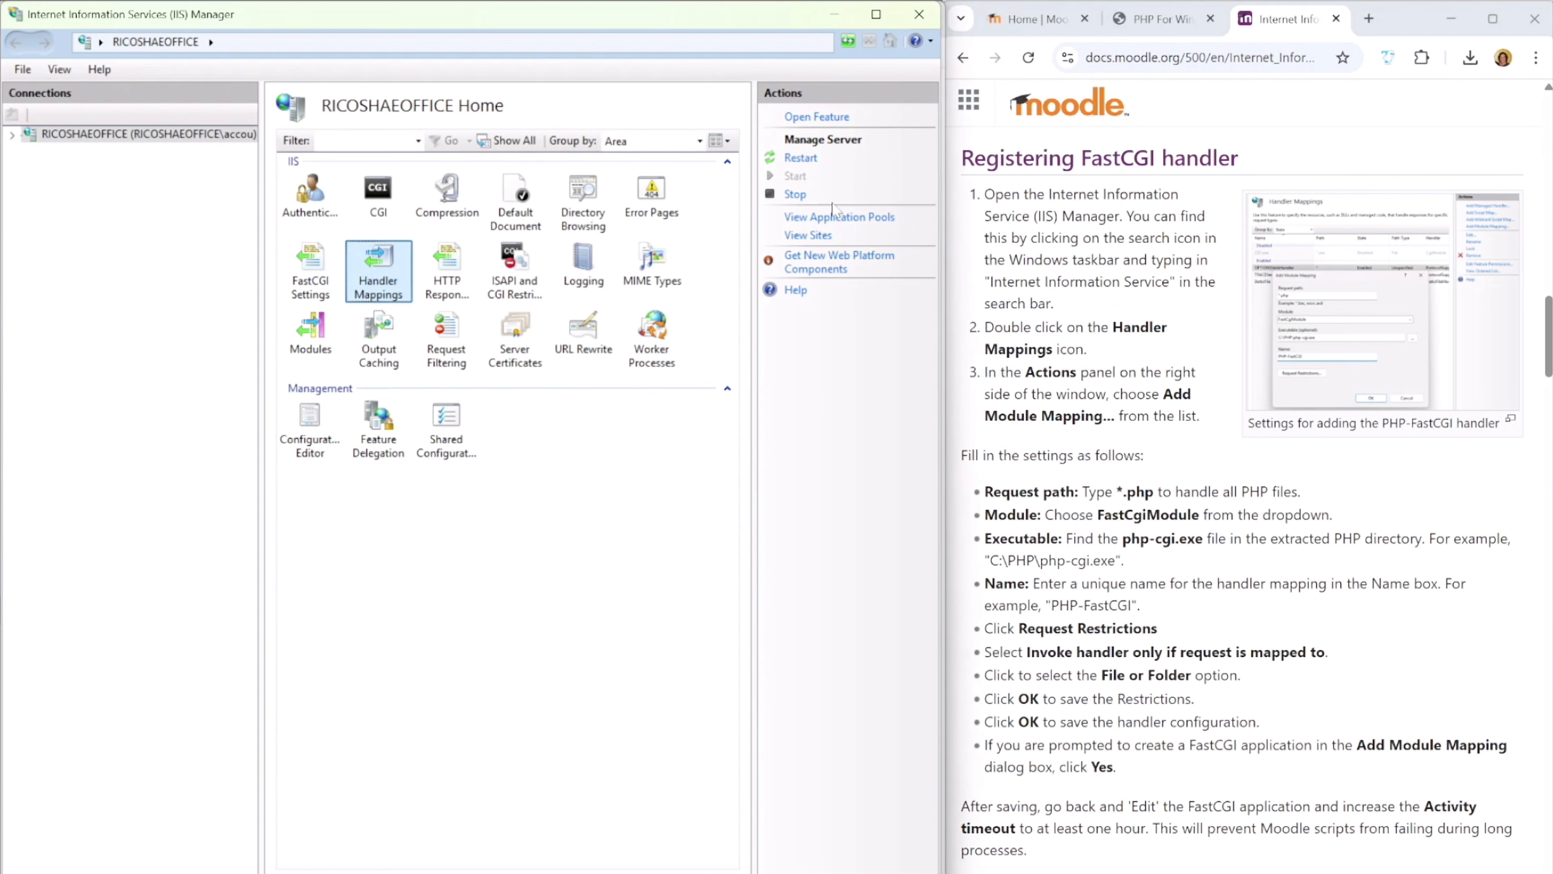
double_click(373, 275)
double_click(375, 279)
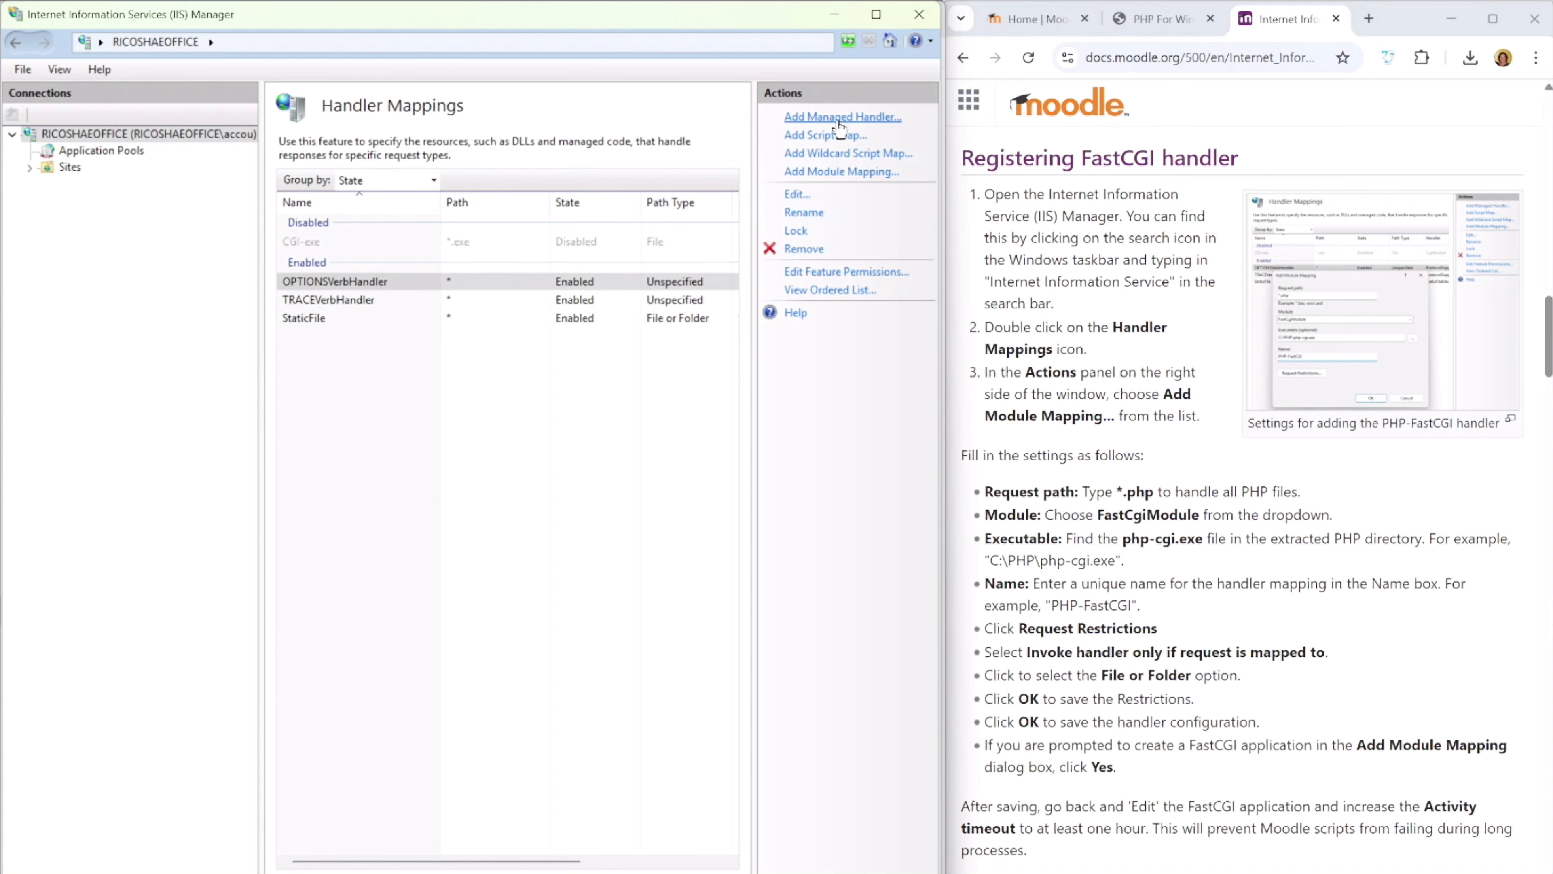
Start a new module mapping with request path *.php and the FastCgiModule module
left_click(846, 173)
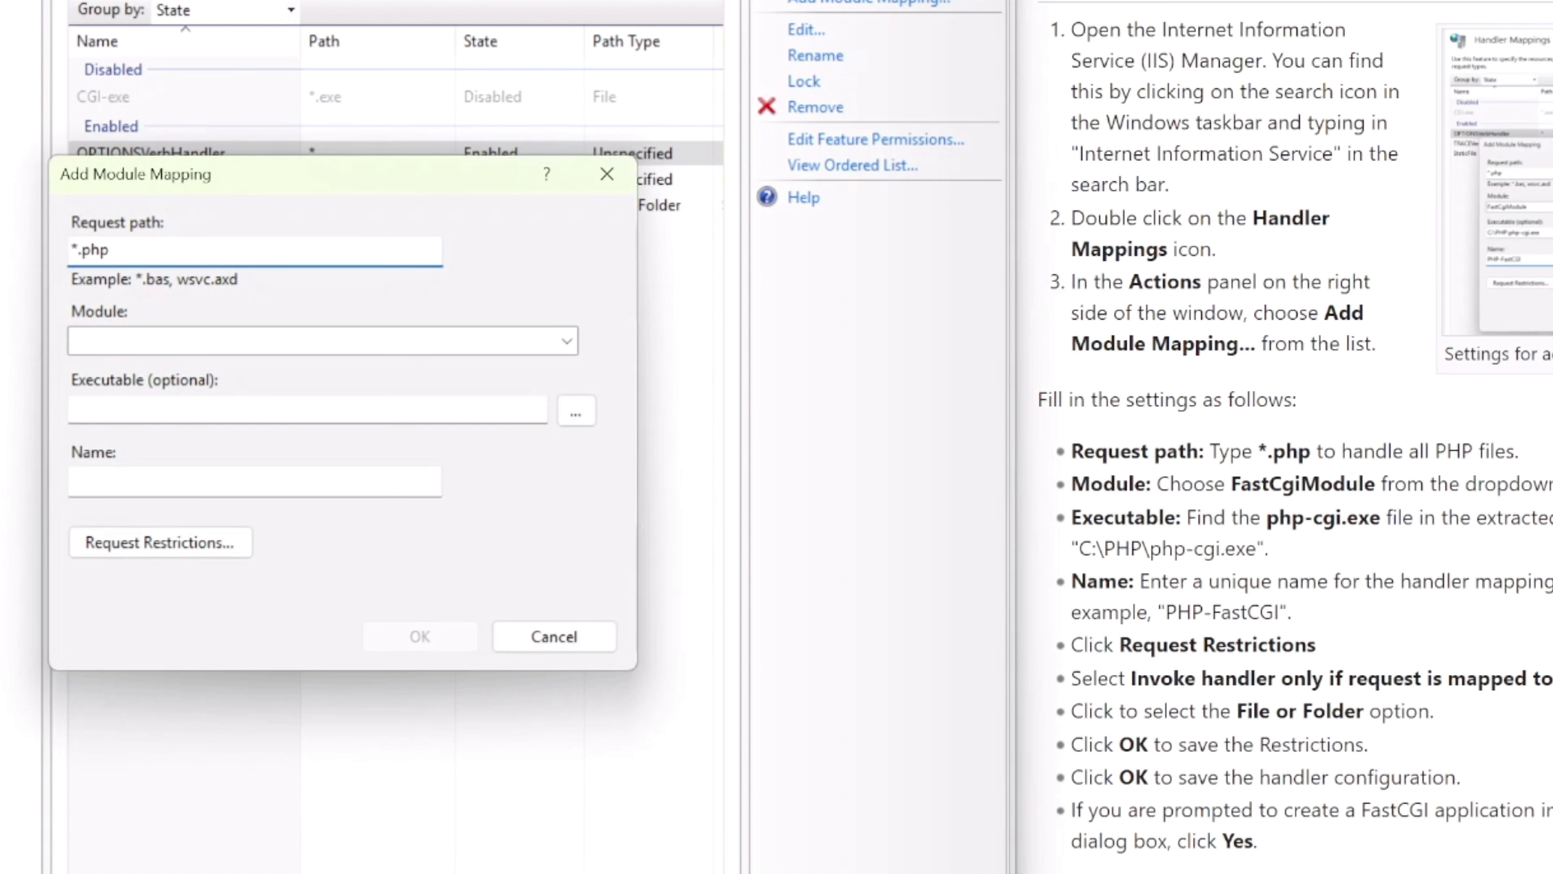
left_click(567, 341)
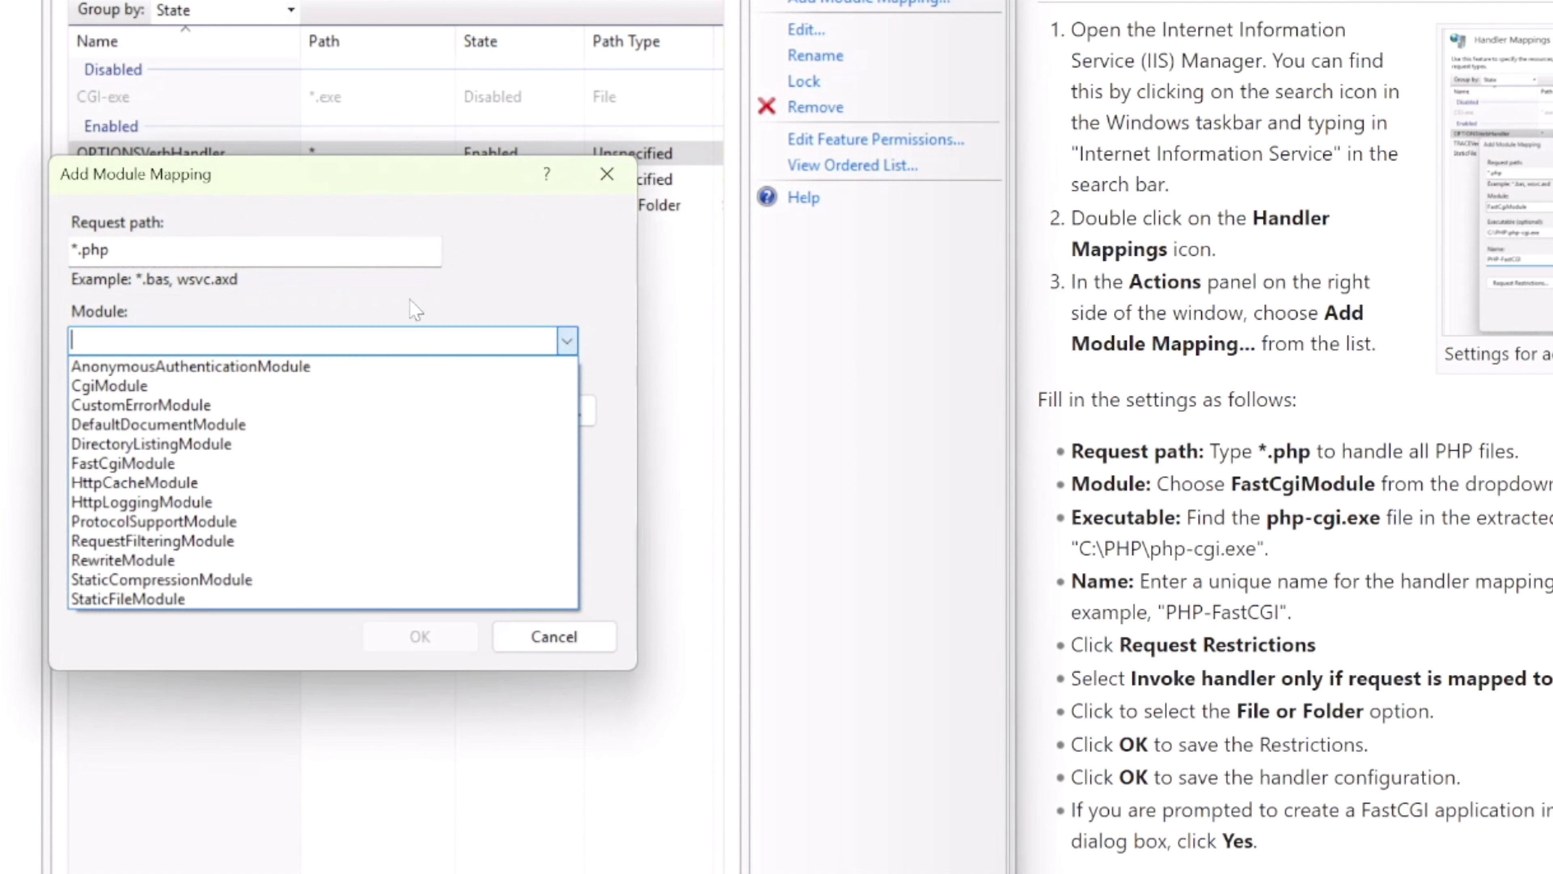
left_click(139, 464)
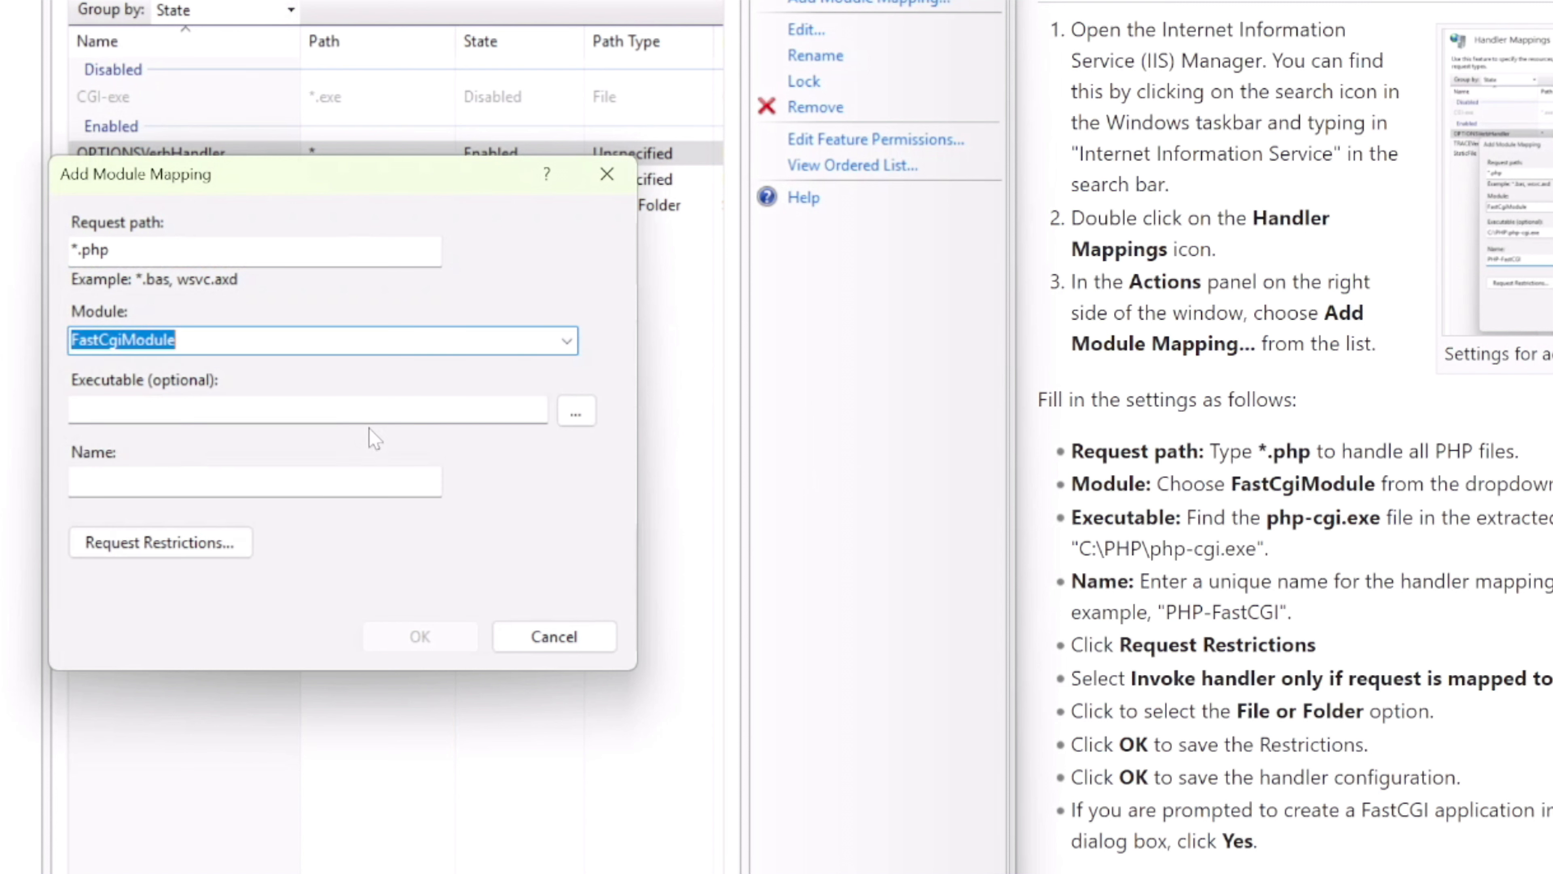
Set the mapping's executable to php-cgi.exe from C:\Program Files\PHP\PHP82 and name the mapping FastCGI
left_click(575, 412)
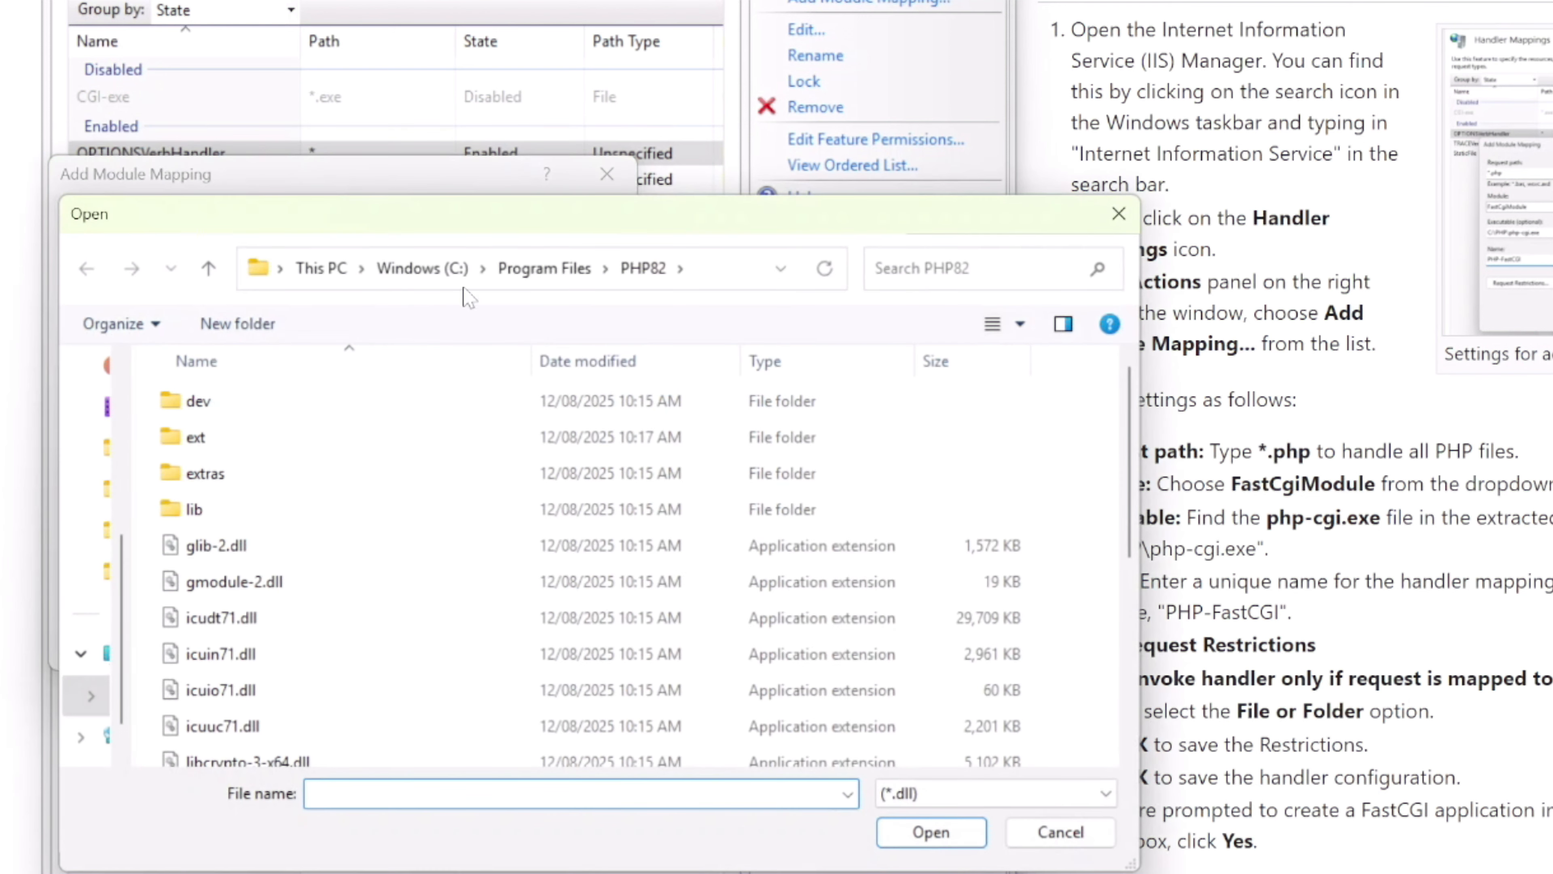
left_click(540, 276)
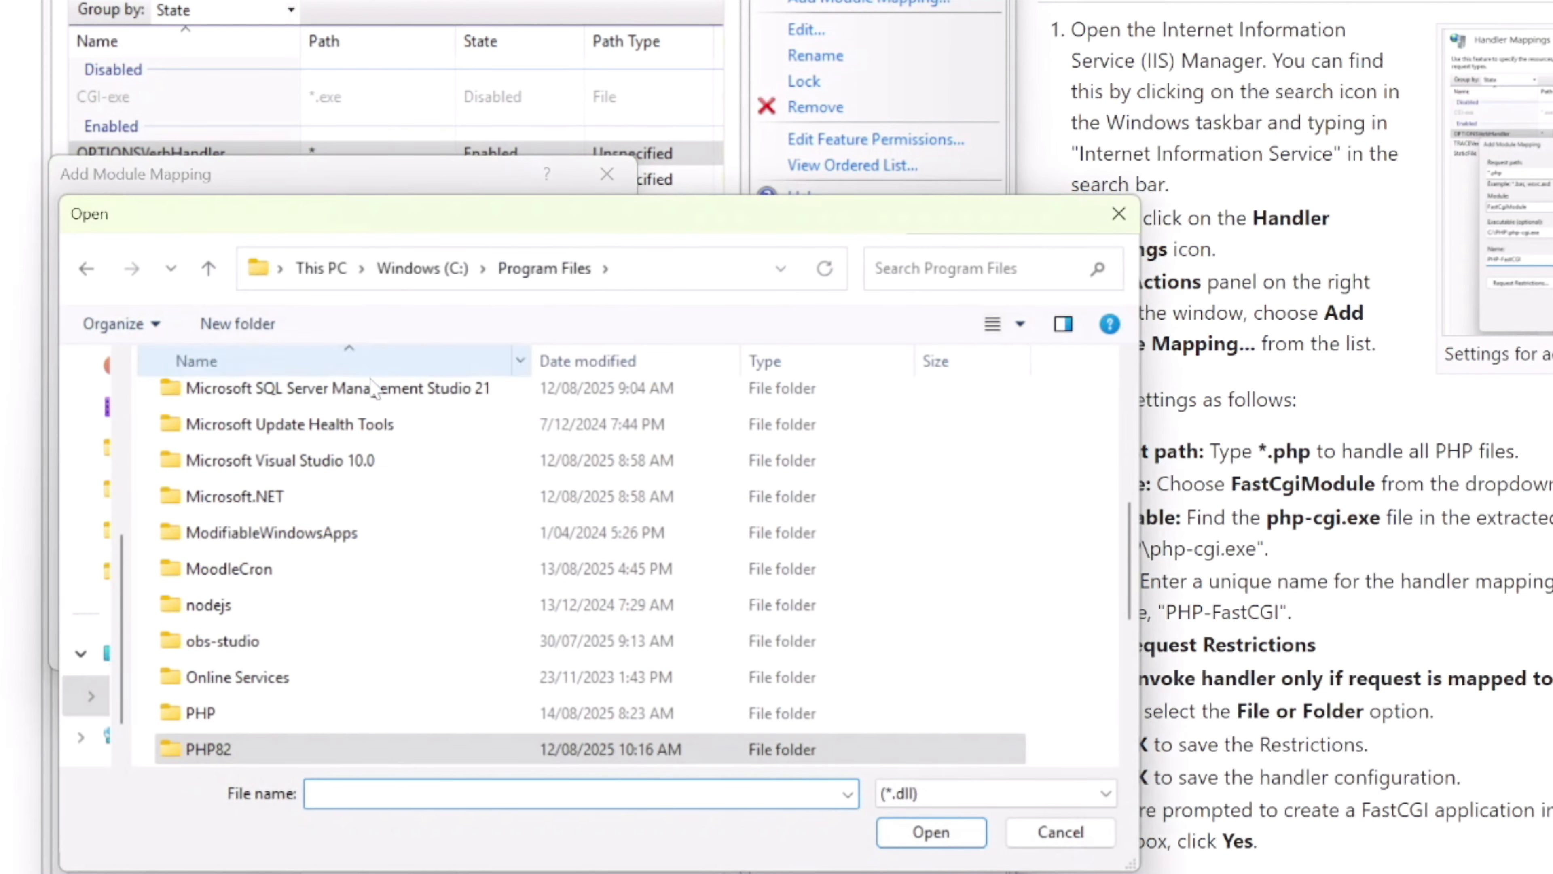
double_click(217, 714)
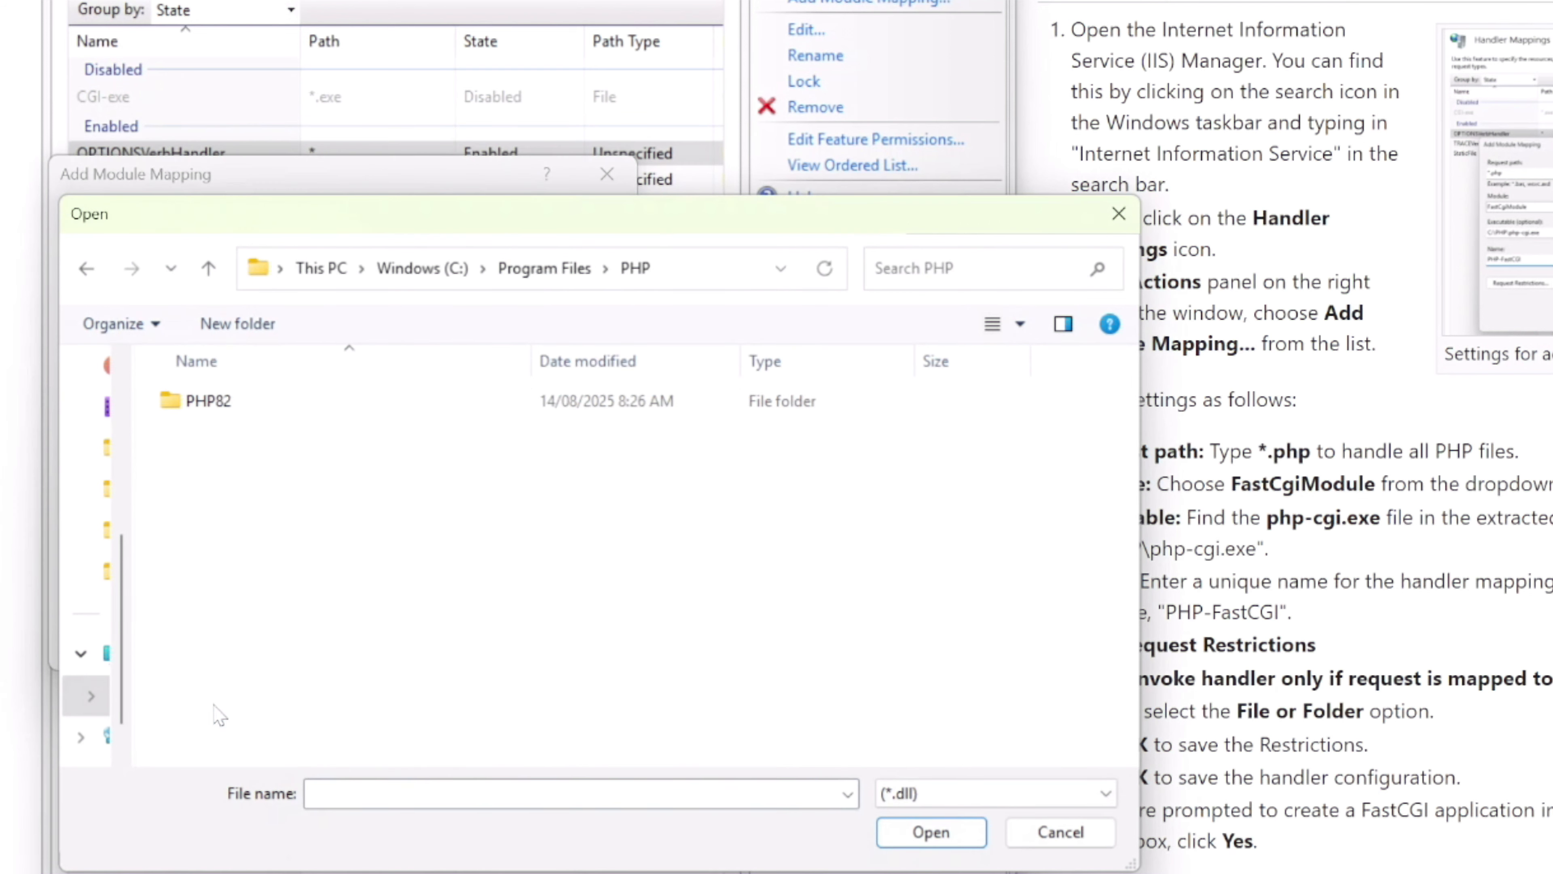
left_click(223, 404)
double_click(224, 404)
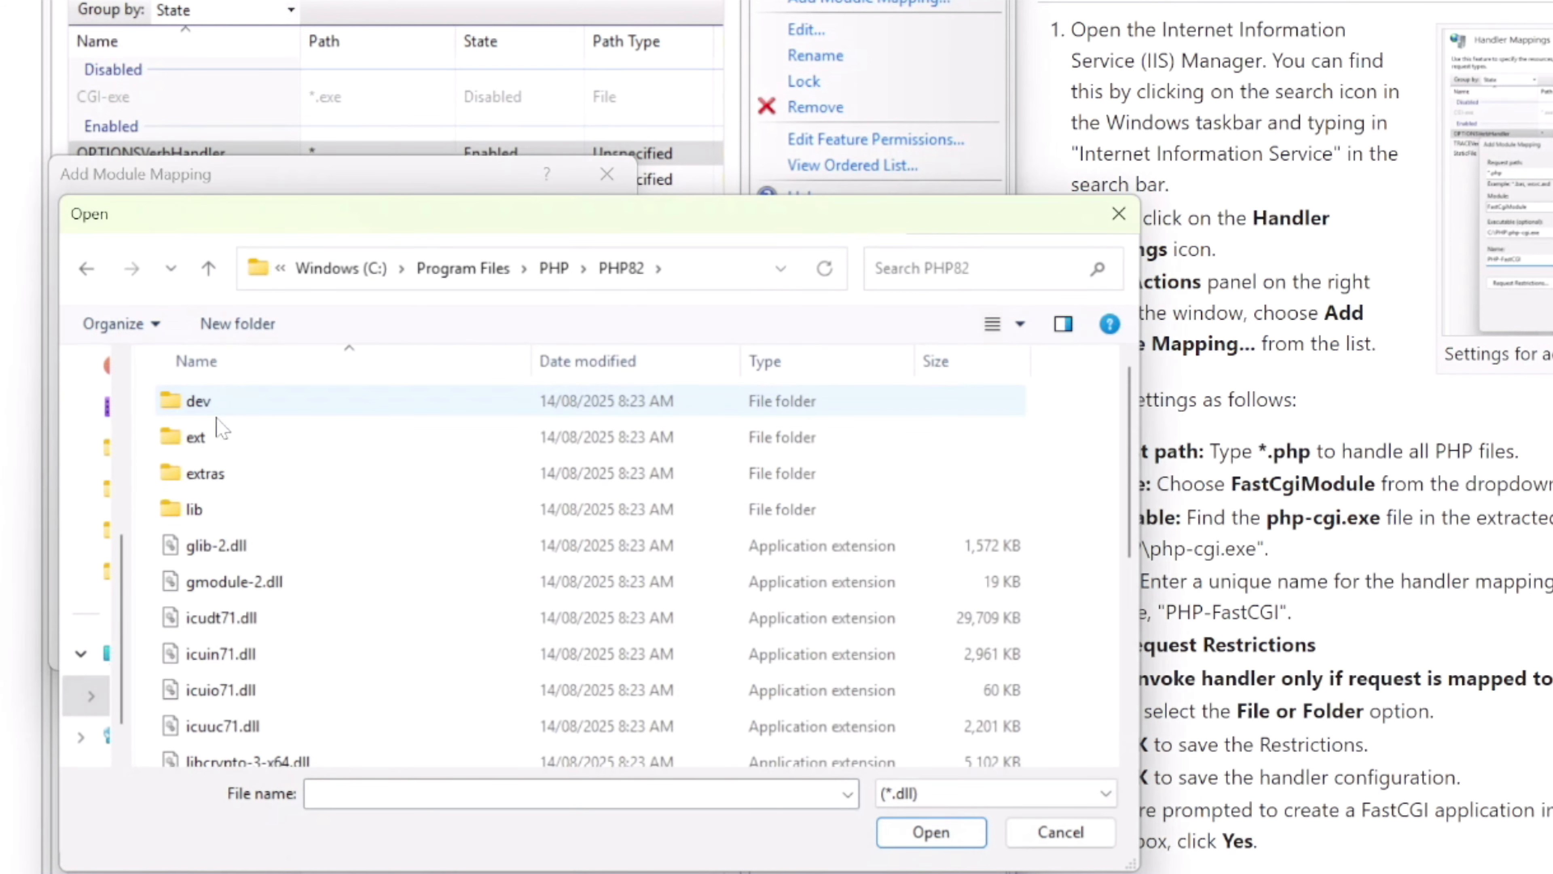
scroll(340, 538, "down", 2)
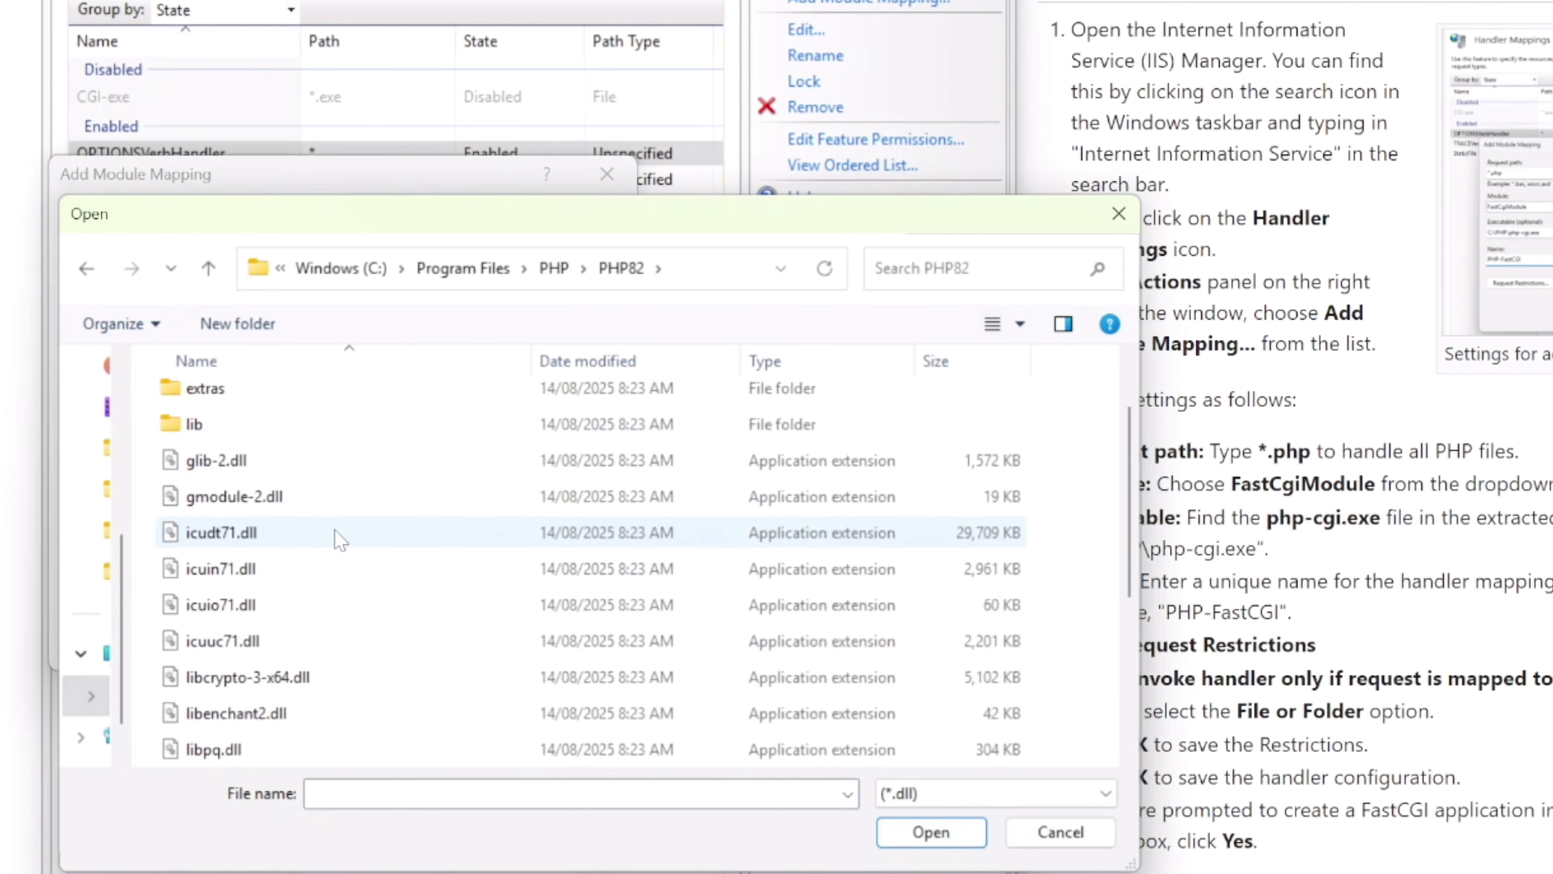
left_click(938, 794)
left_click(944, 838)
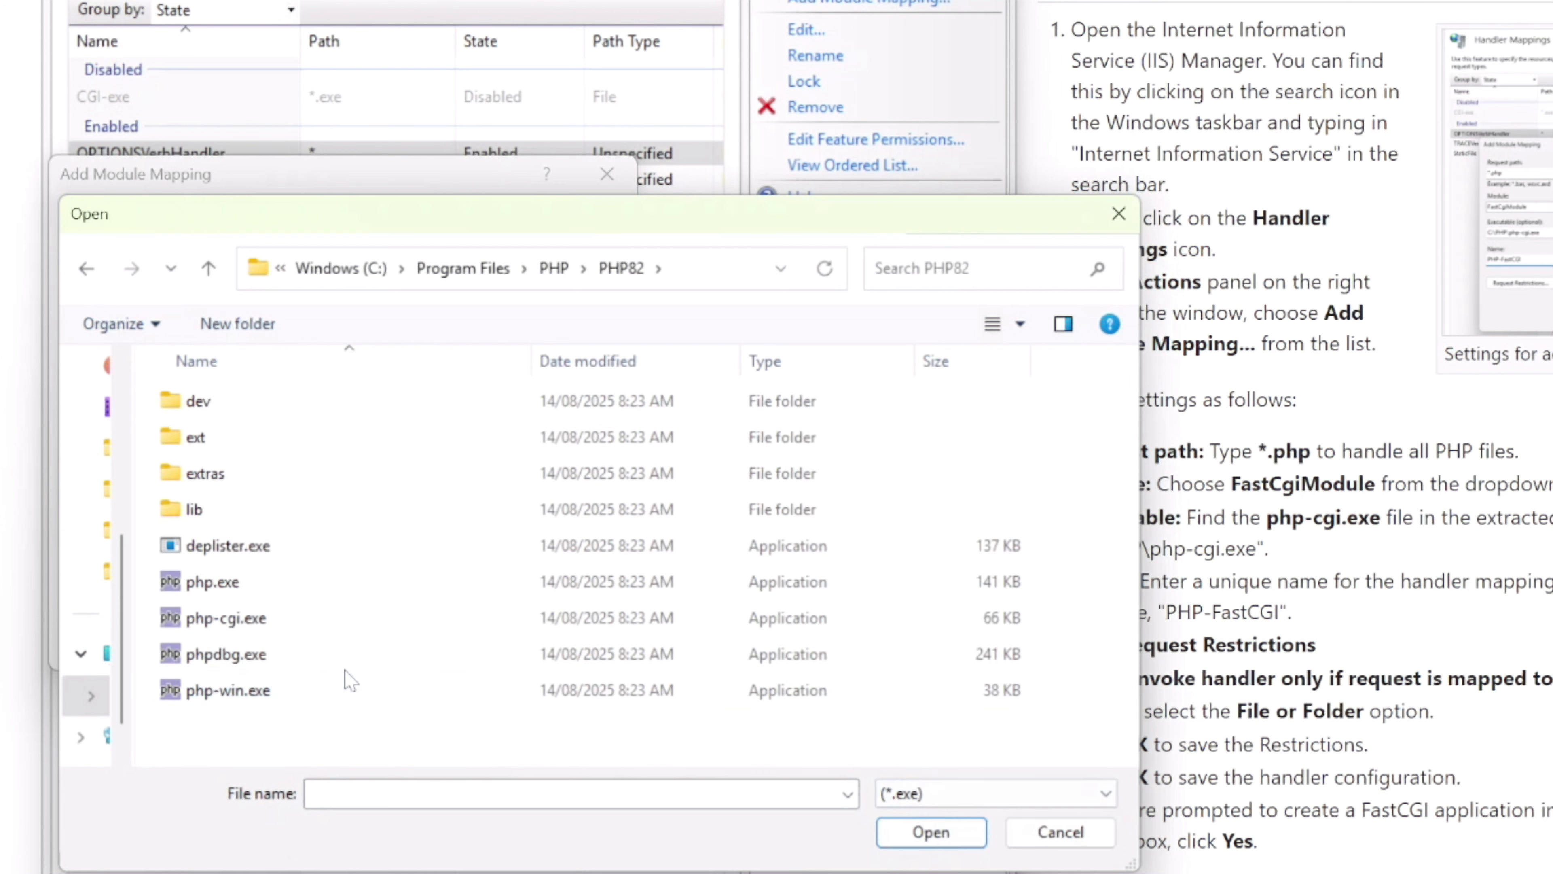
left_click(248, 619)
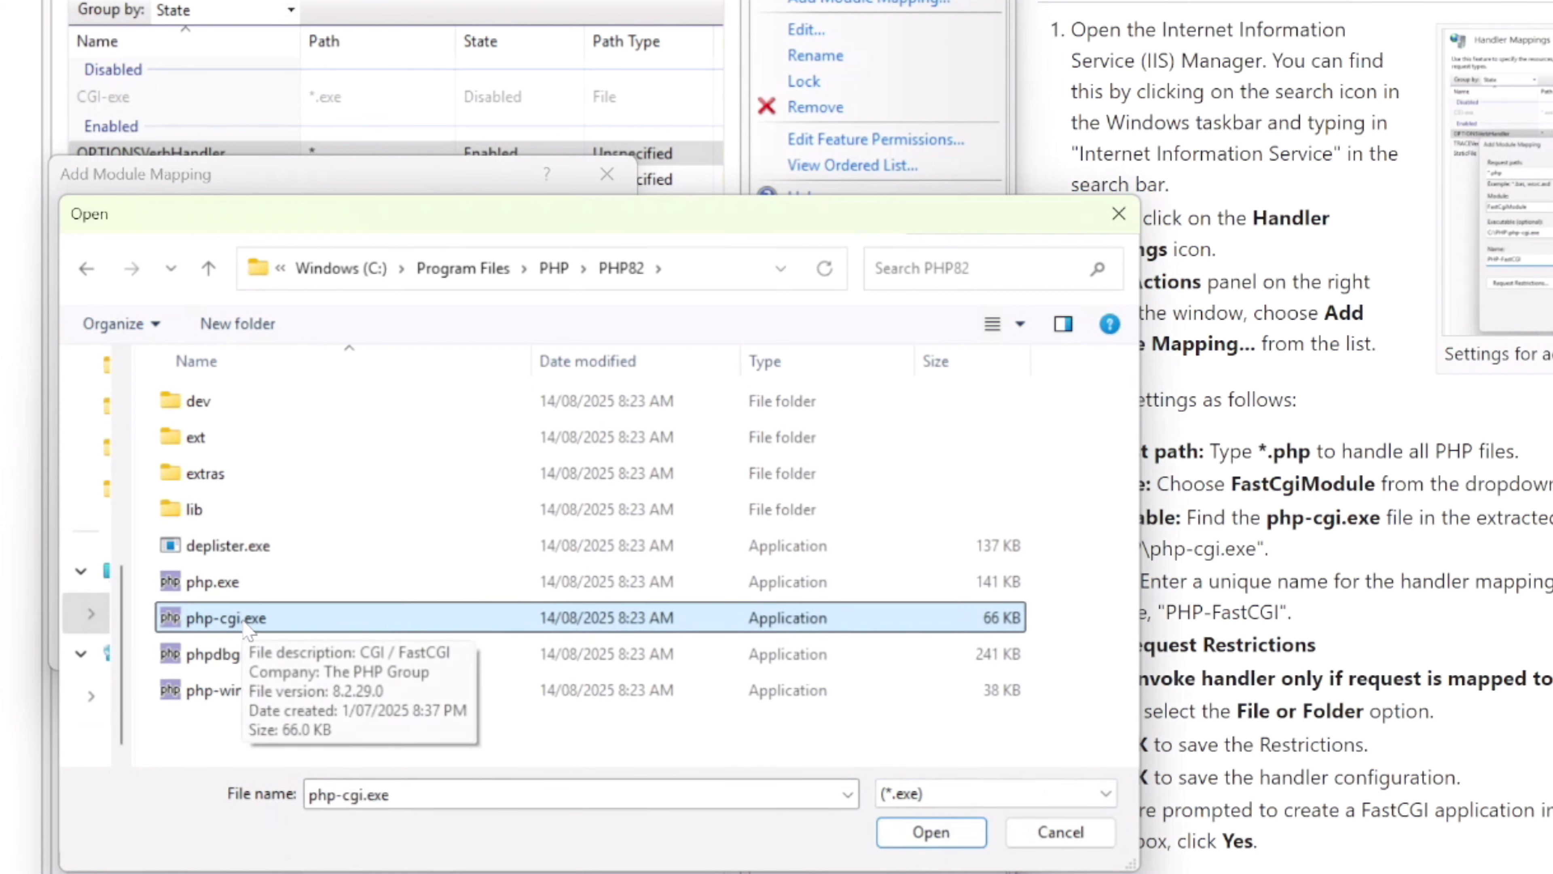
left_click(930, 831)
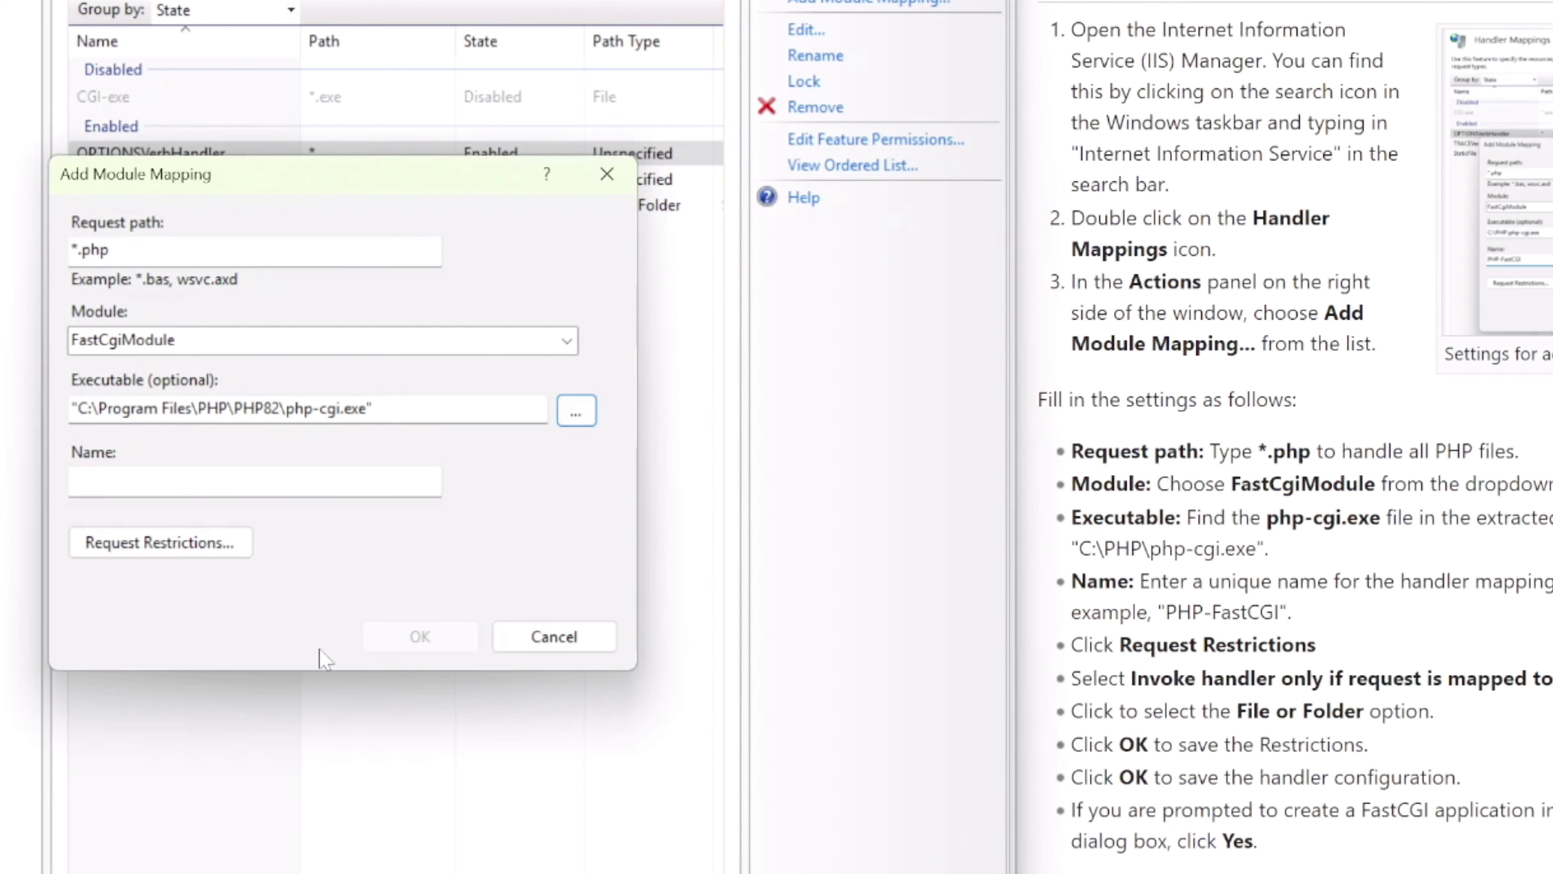
left_click(254, 481)
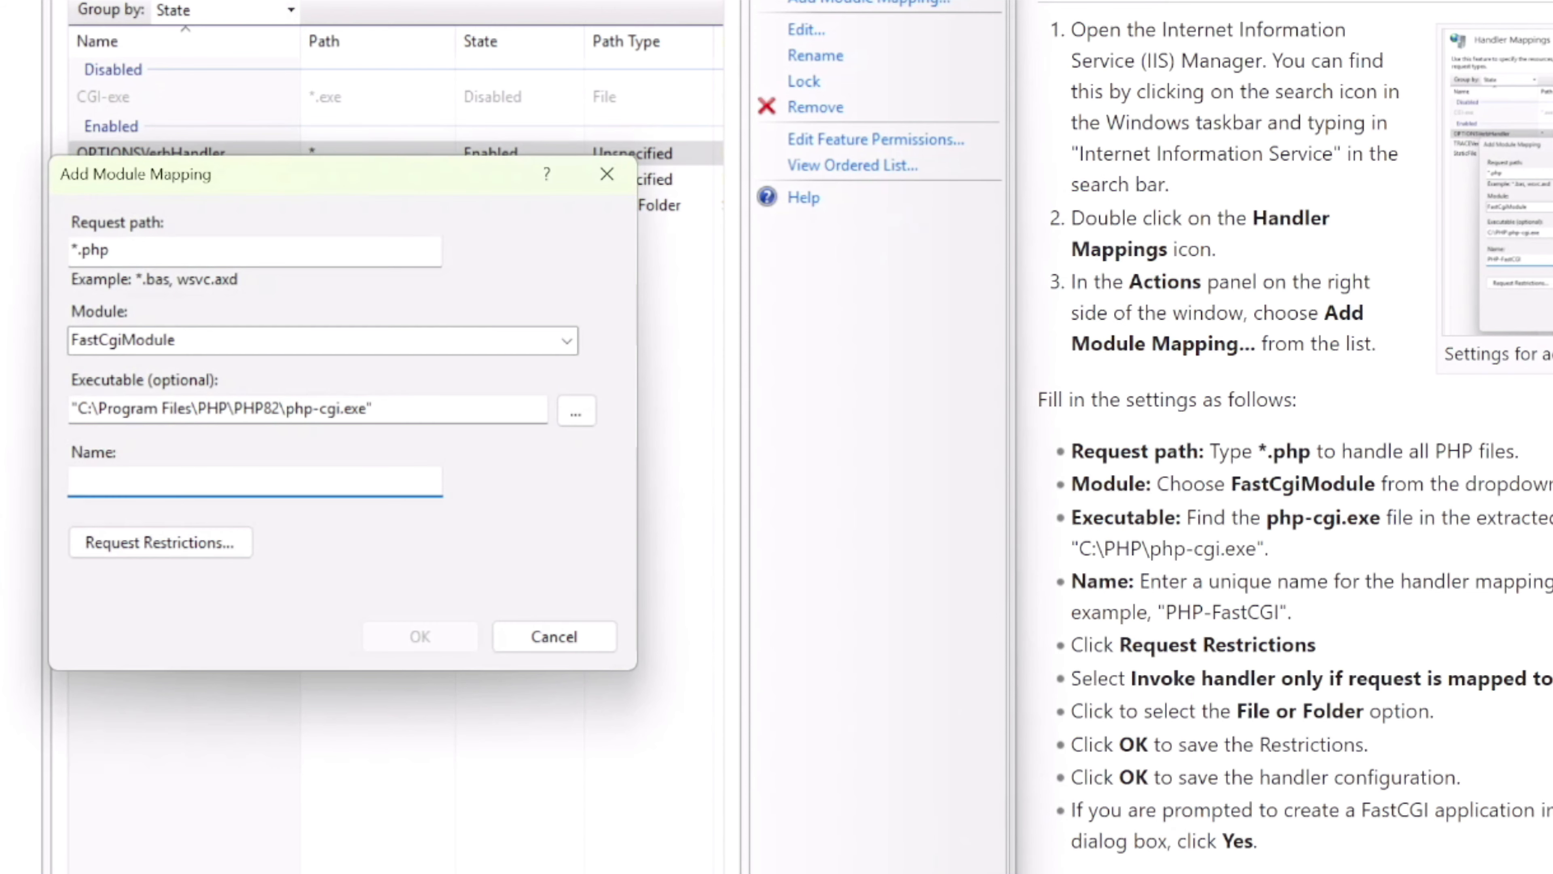
type("FastCGI")
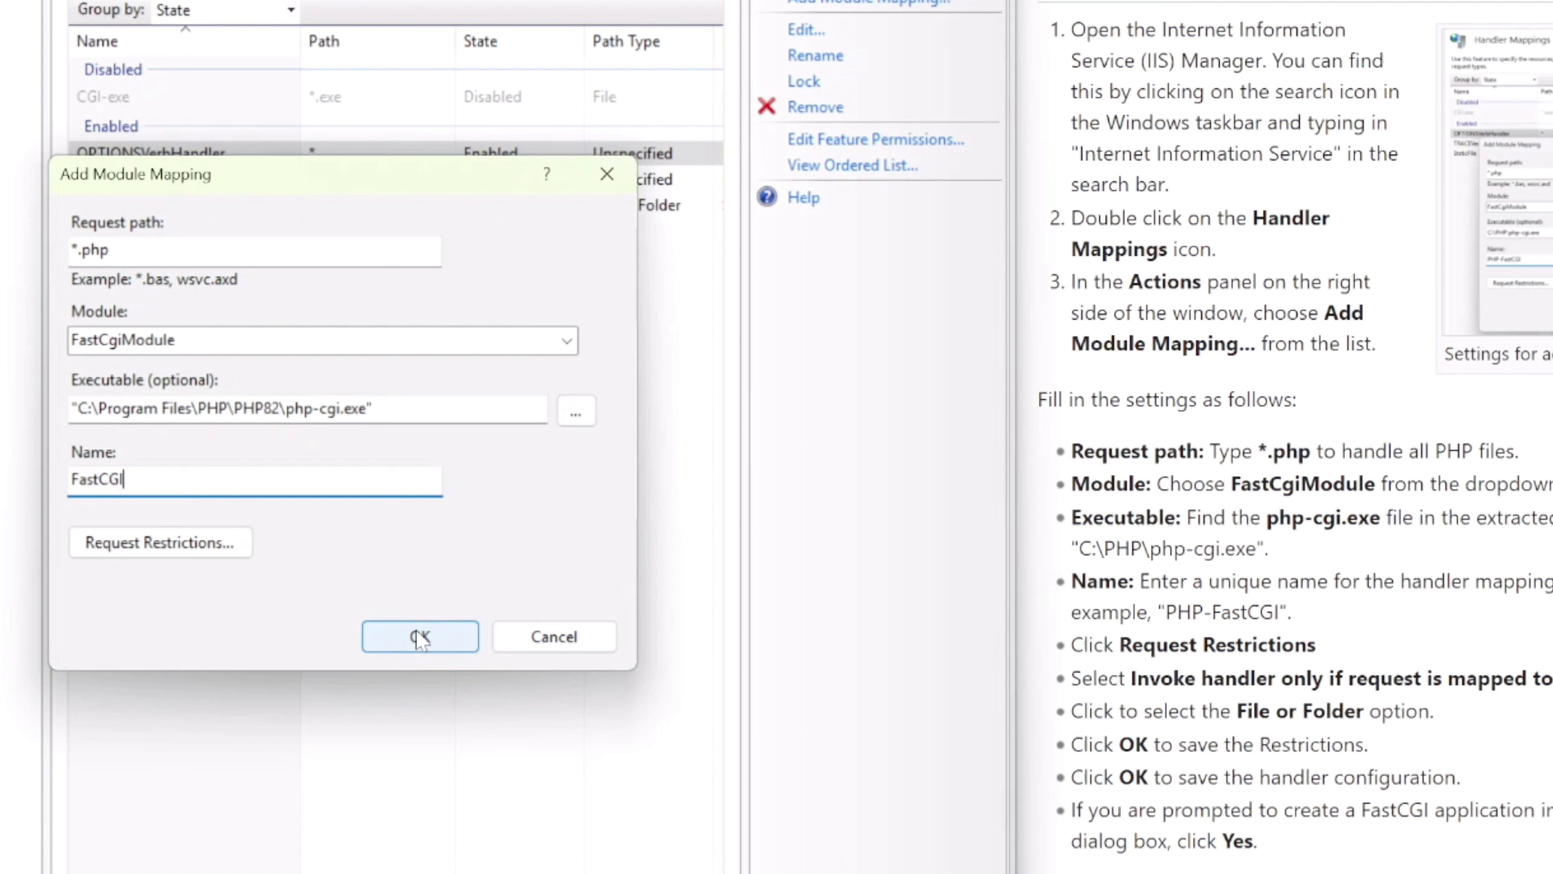
Save the FastCGI module mapping, agree to create a FastCGI application for the executable, and select the new handler
left_click(412, 641)
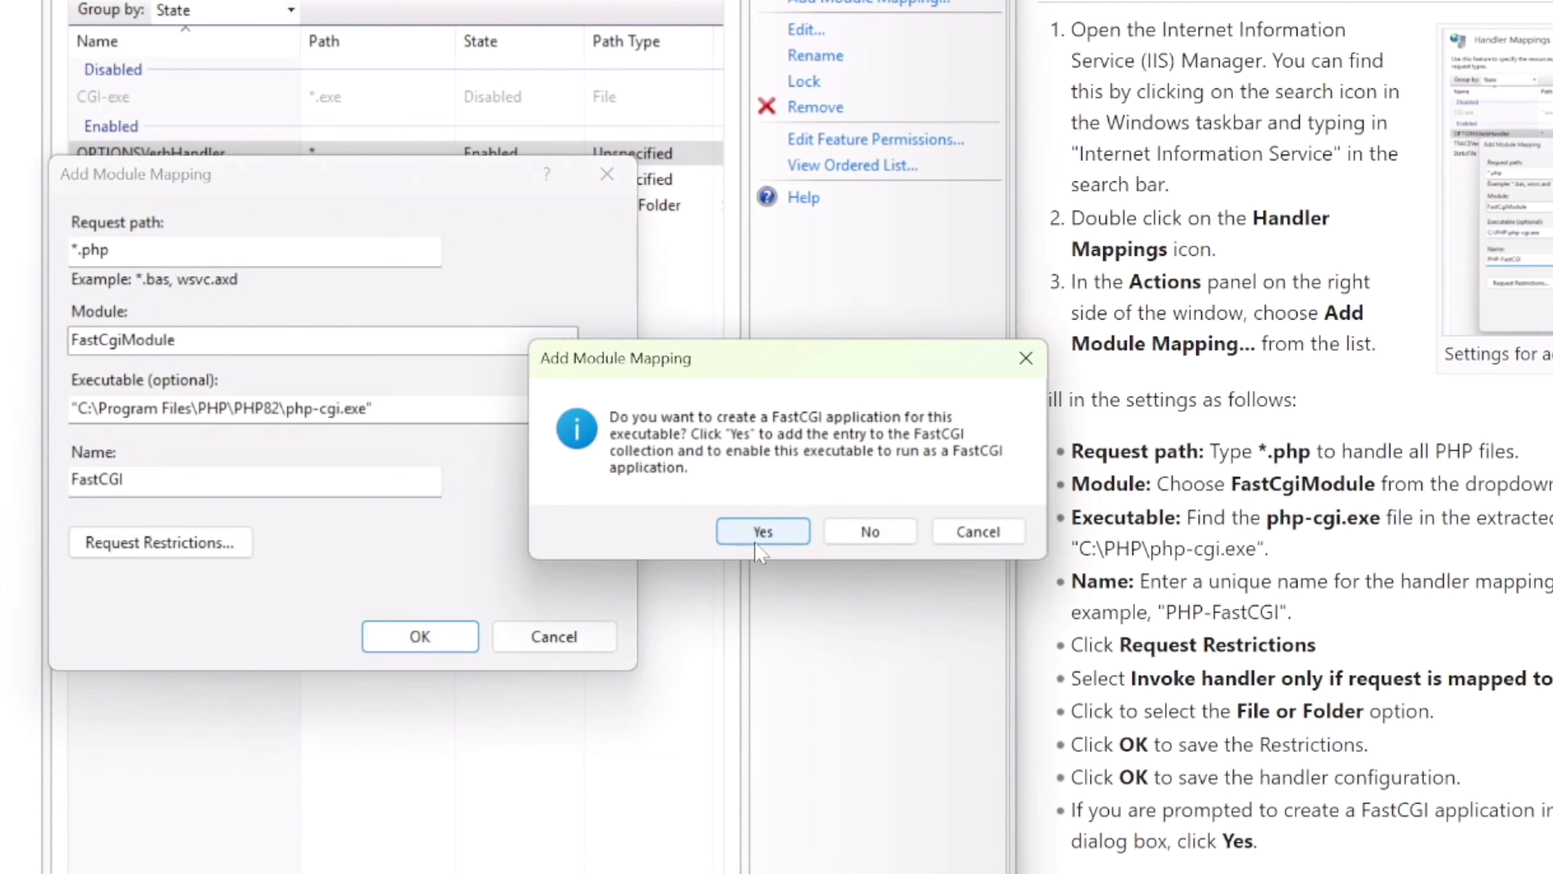
left_click(760, 531)
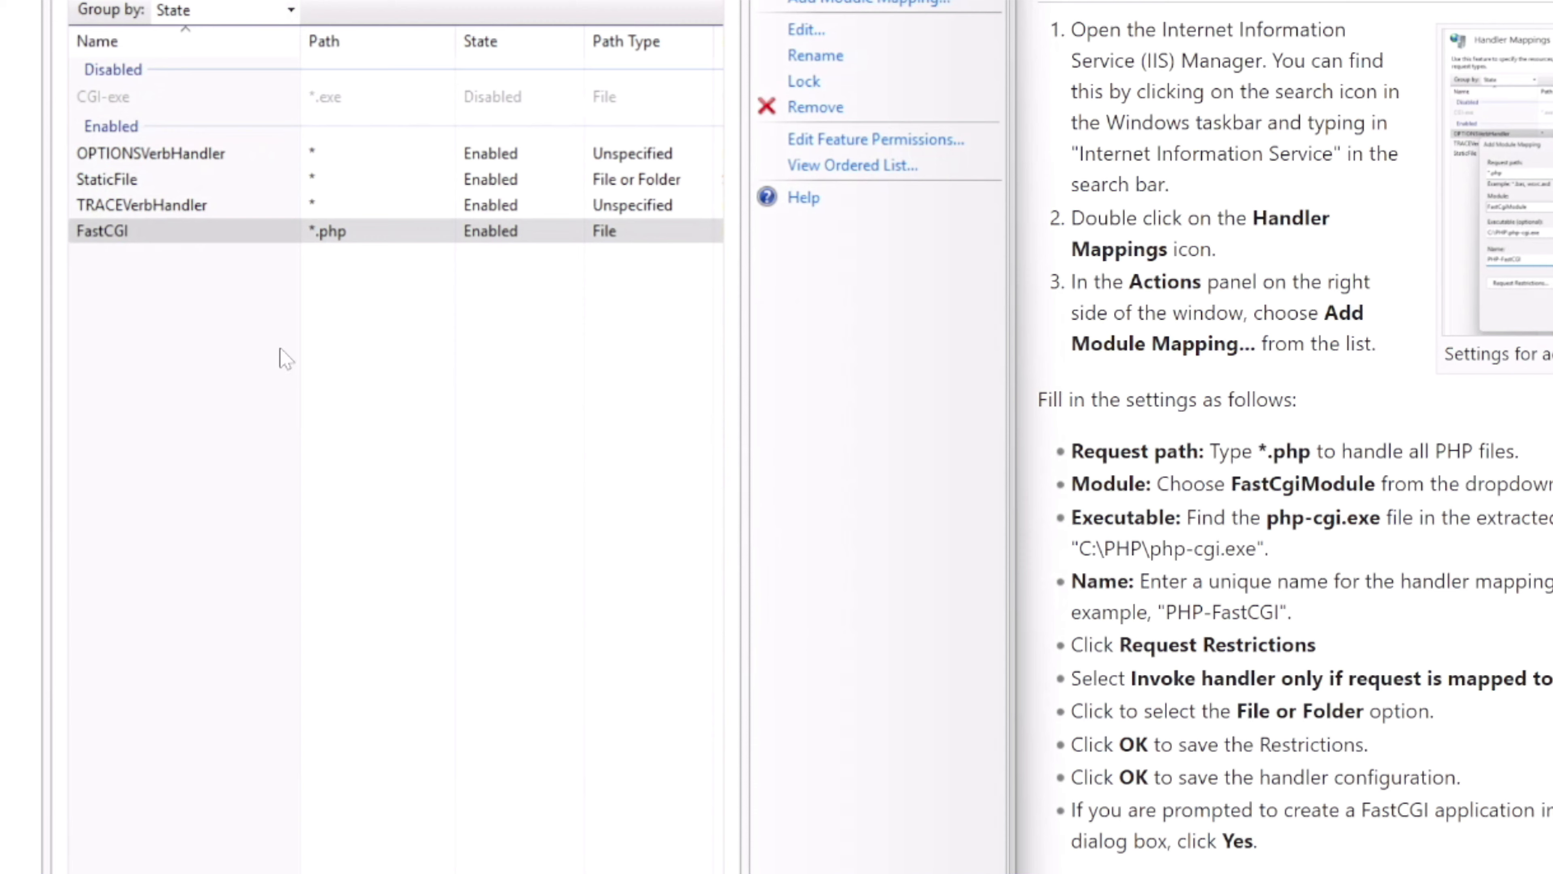
left_click(183, 236)
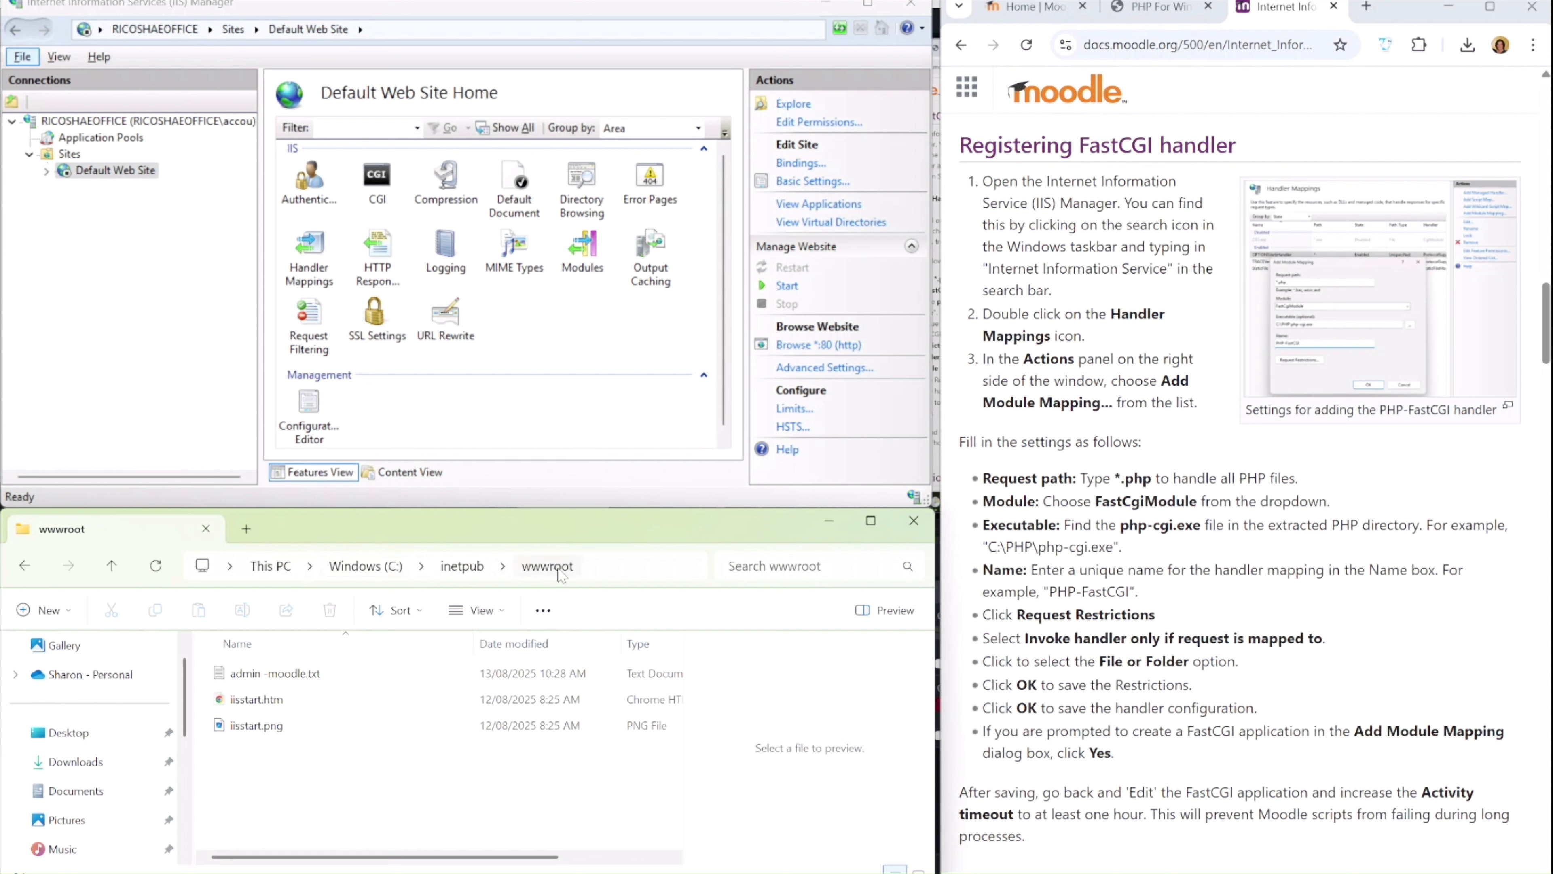
Check the physical path in the Default Web Site's basic settings and close them without changes
left_click(128, 171)
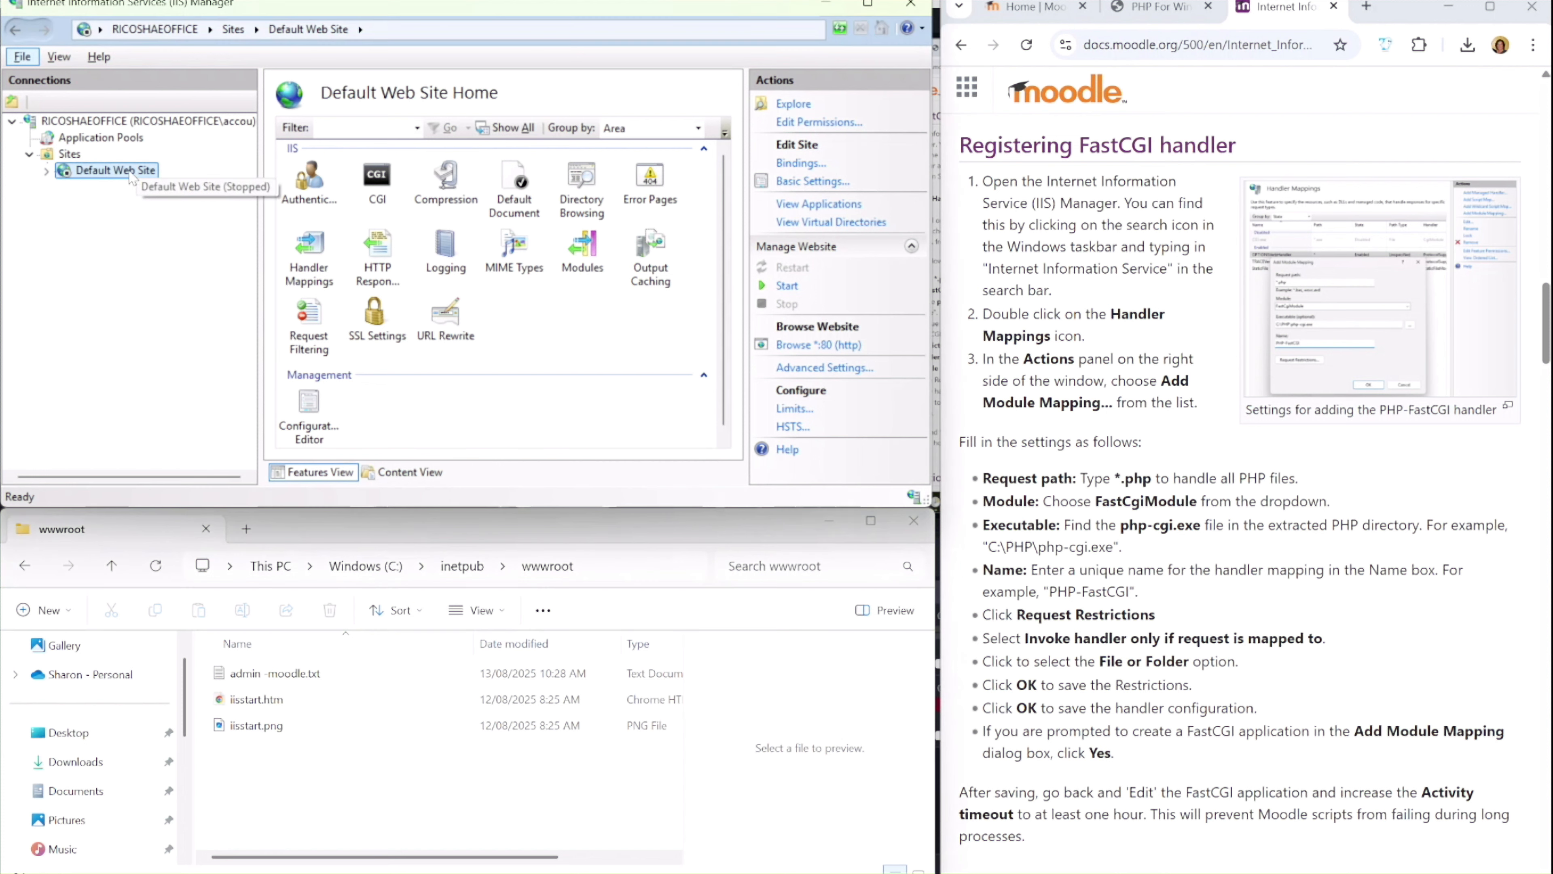
left_click(812, 181)
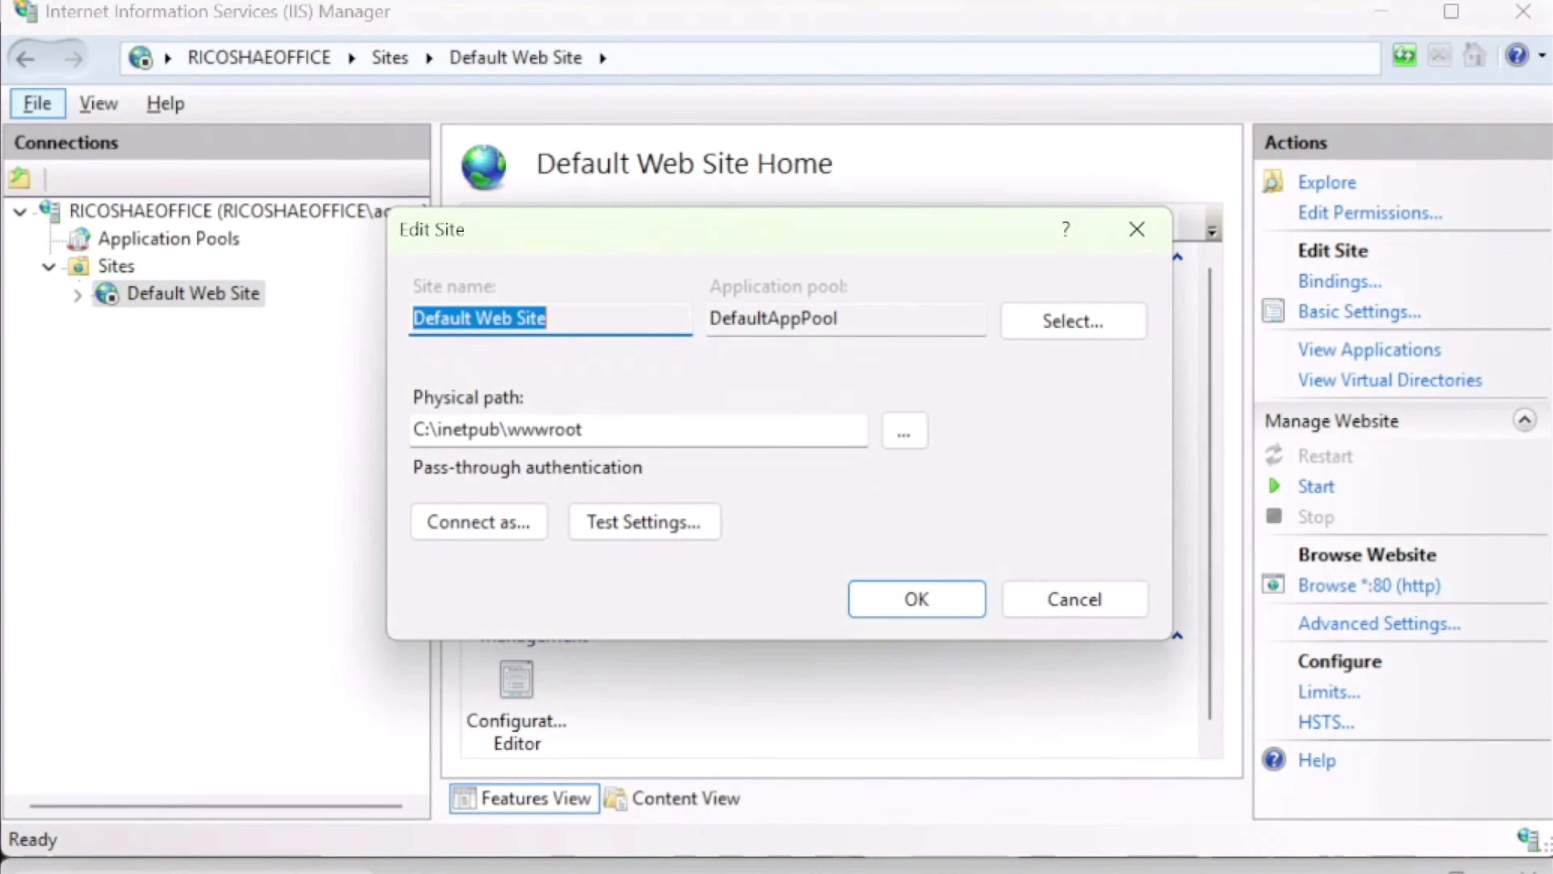
left_click(1094, 598)
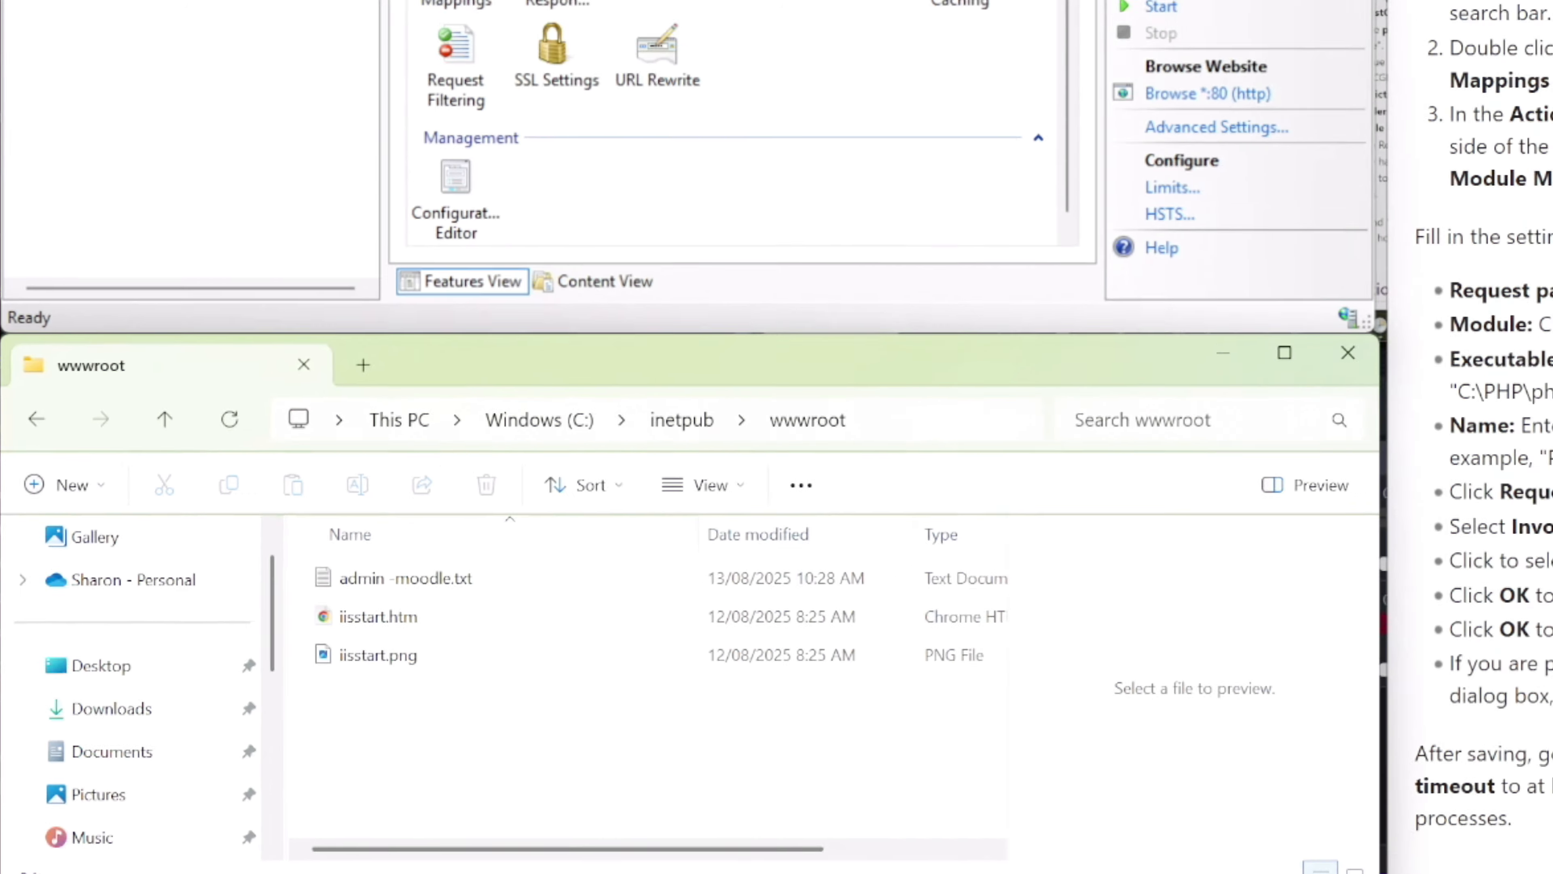
Switch to Notepad and copy the line <?php phpinfo(); ?> from admin -moodle.txt into the empty untitled document
mouse_move(1157, 871)
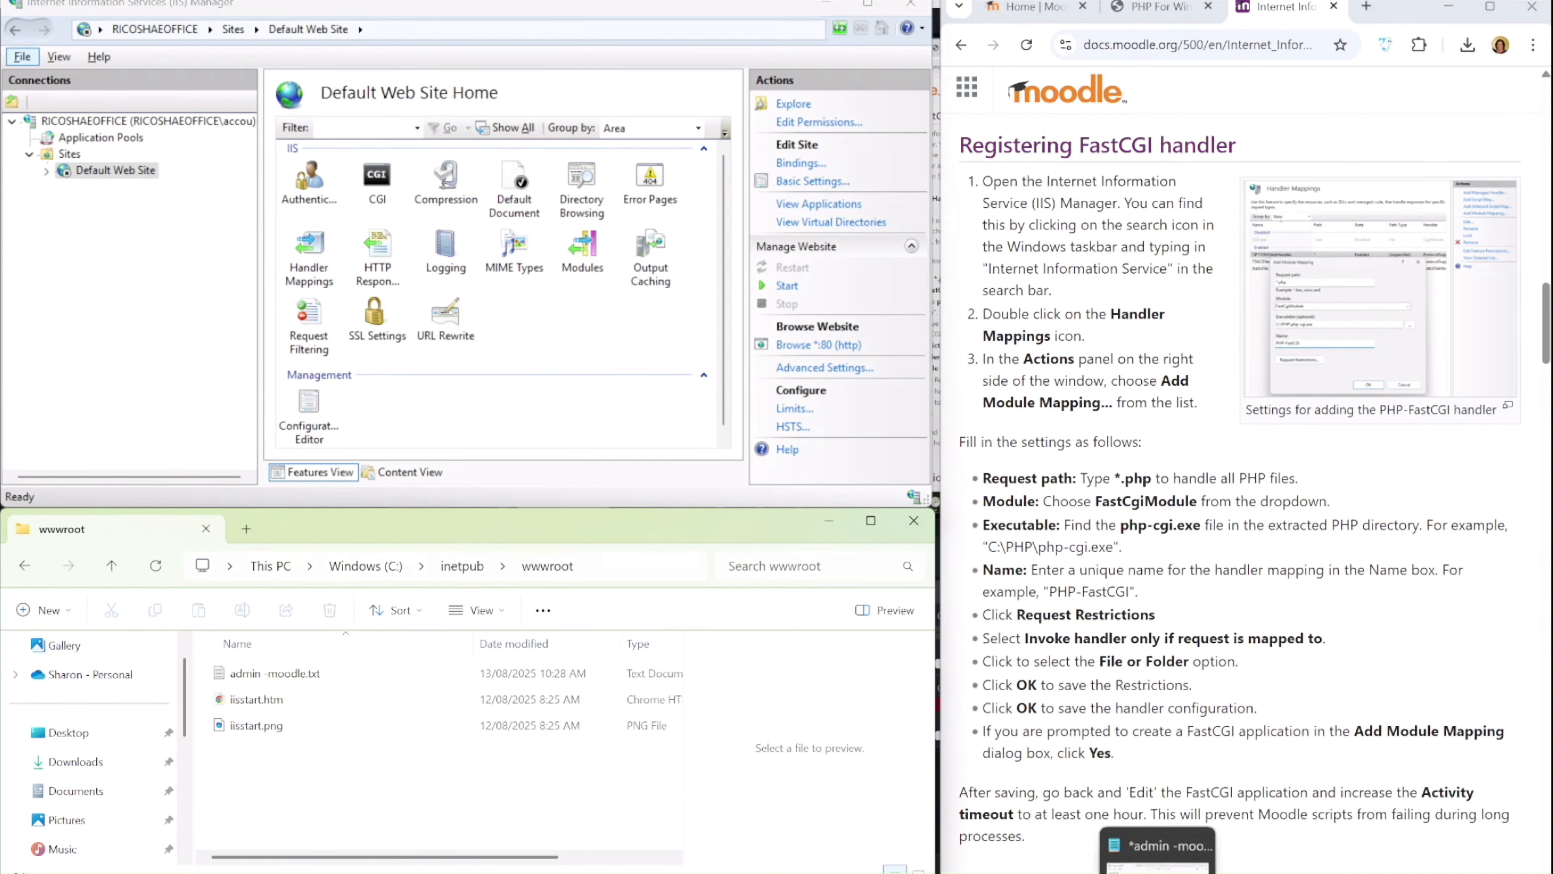
left_click(1157, 825)
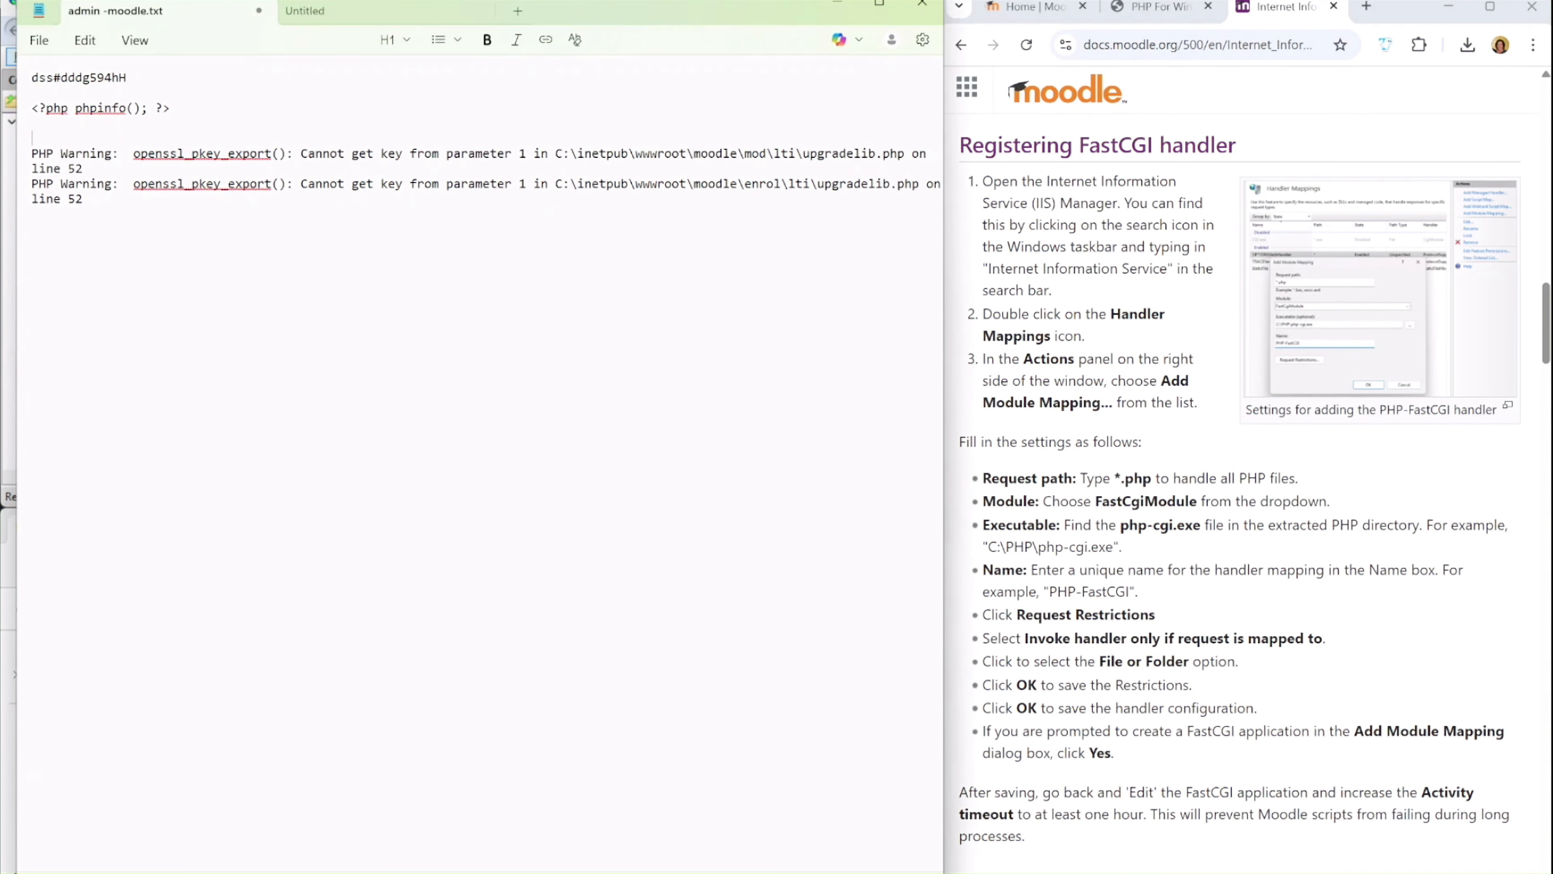
left_click(367, 12)
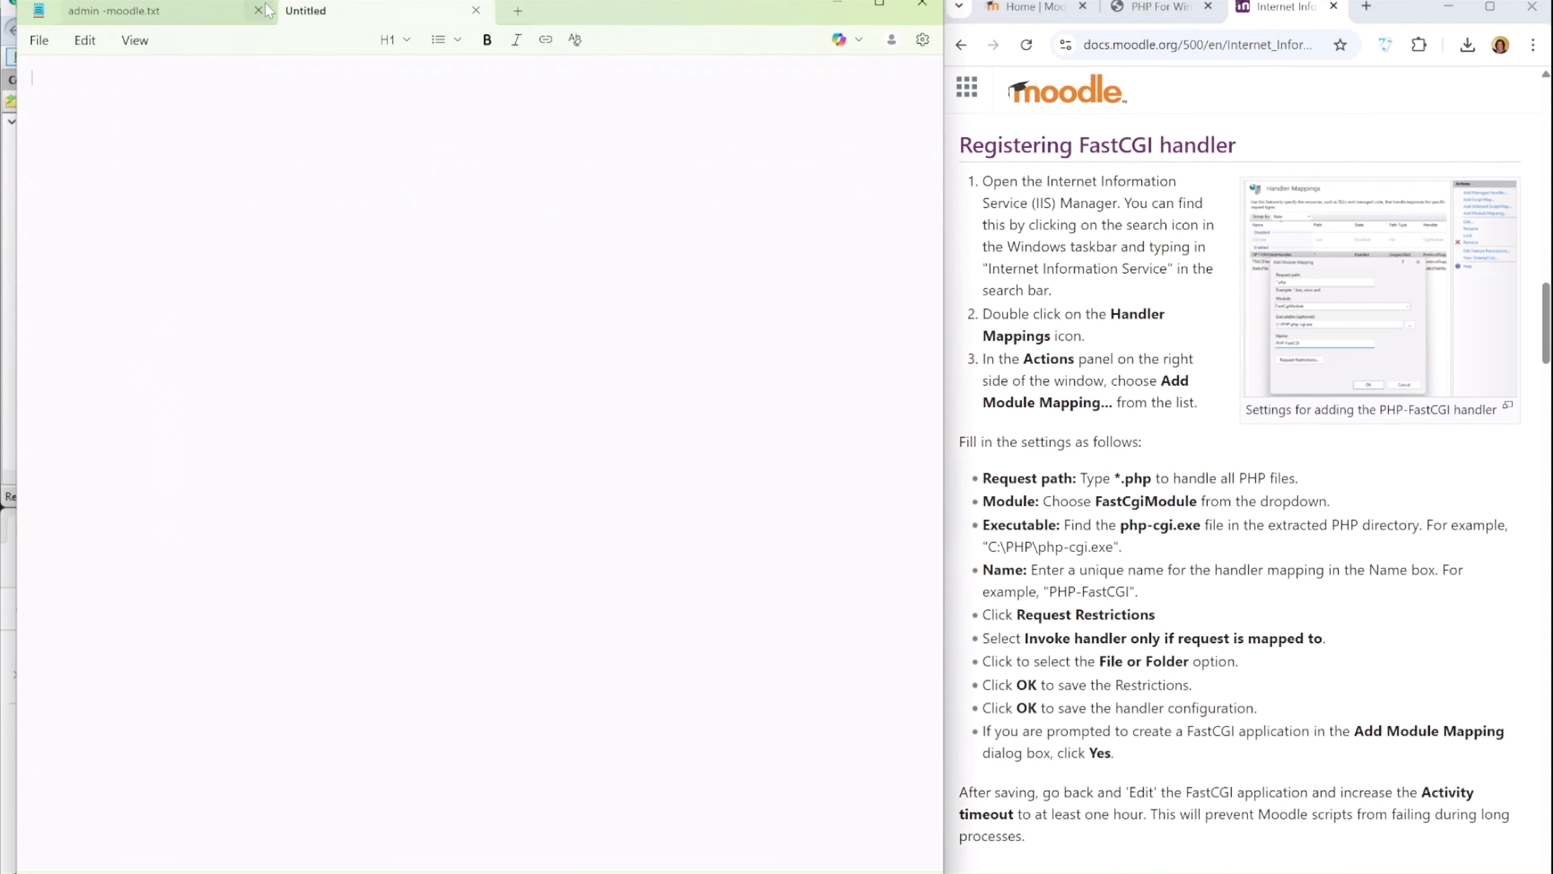
left_click(215, 12)
left_click_drag(171, 108, 31, 109)
key("ctrl+c")
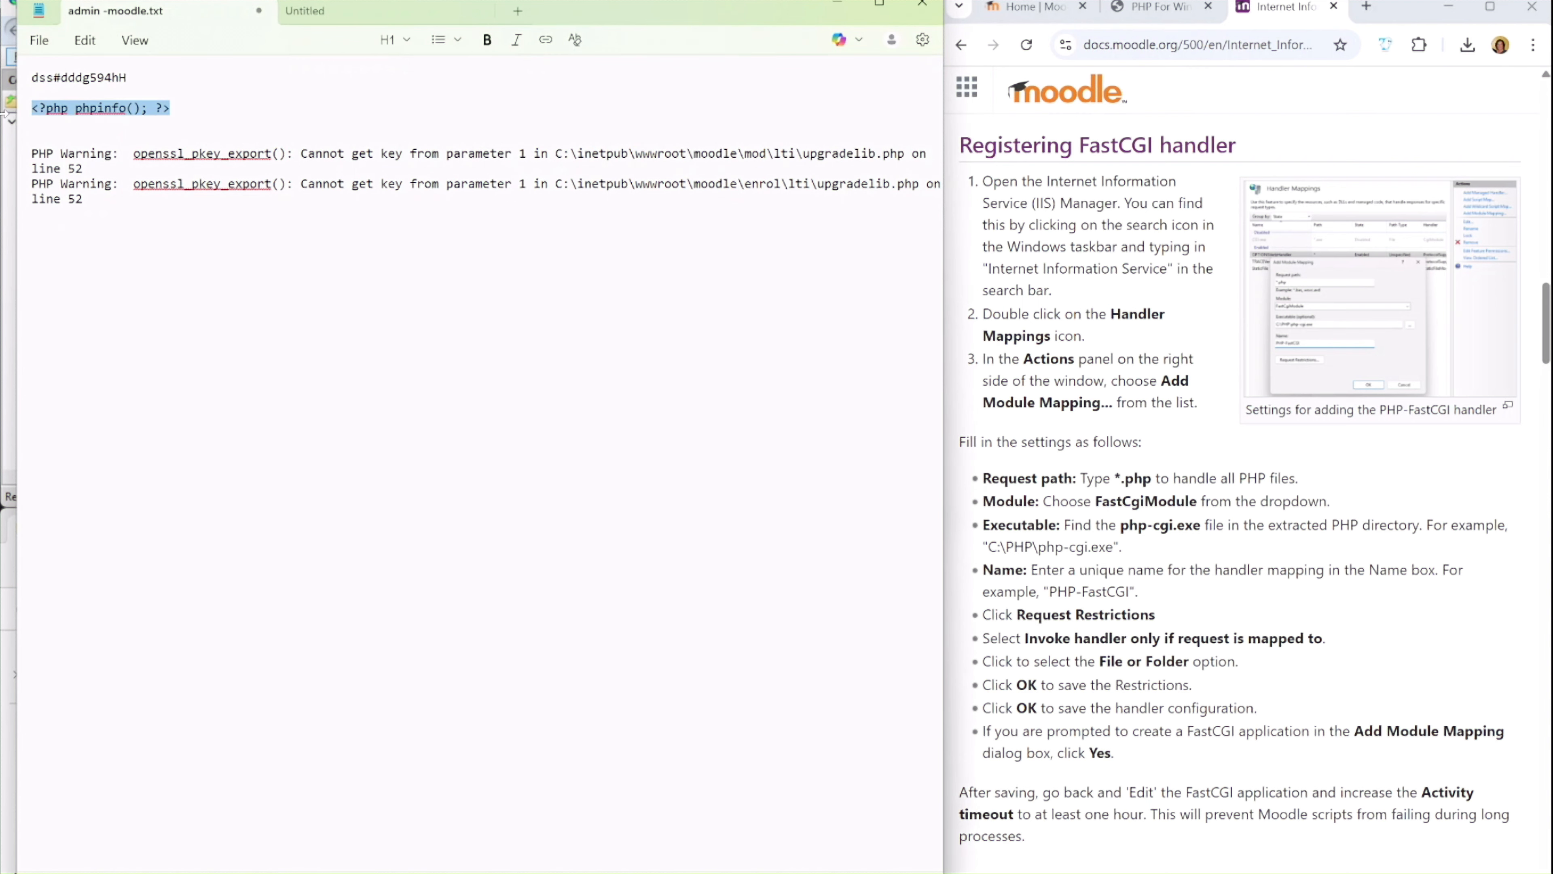
left_click(324, 11)
key("ctrl+v")
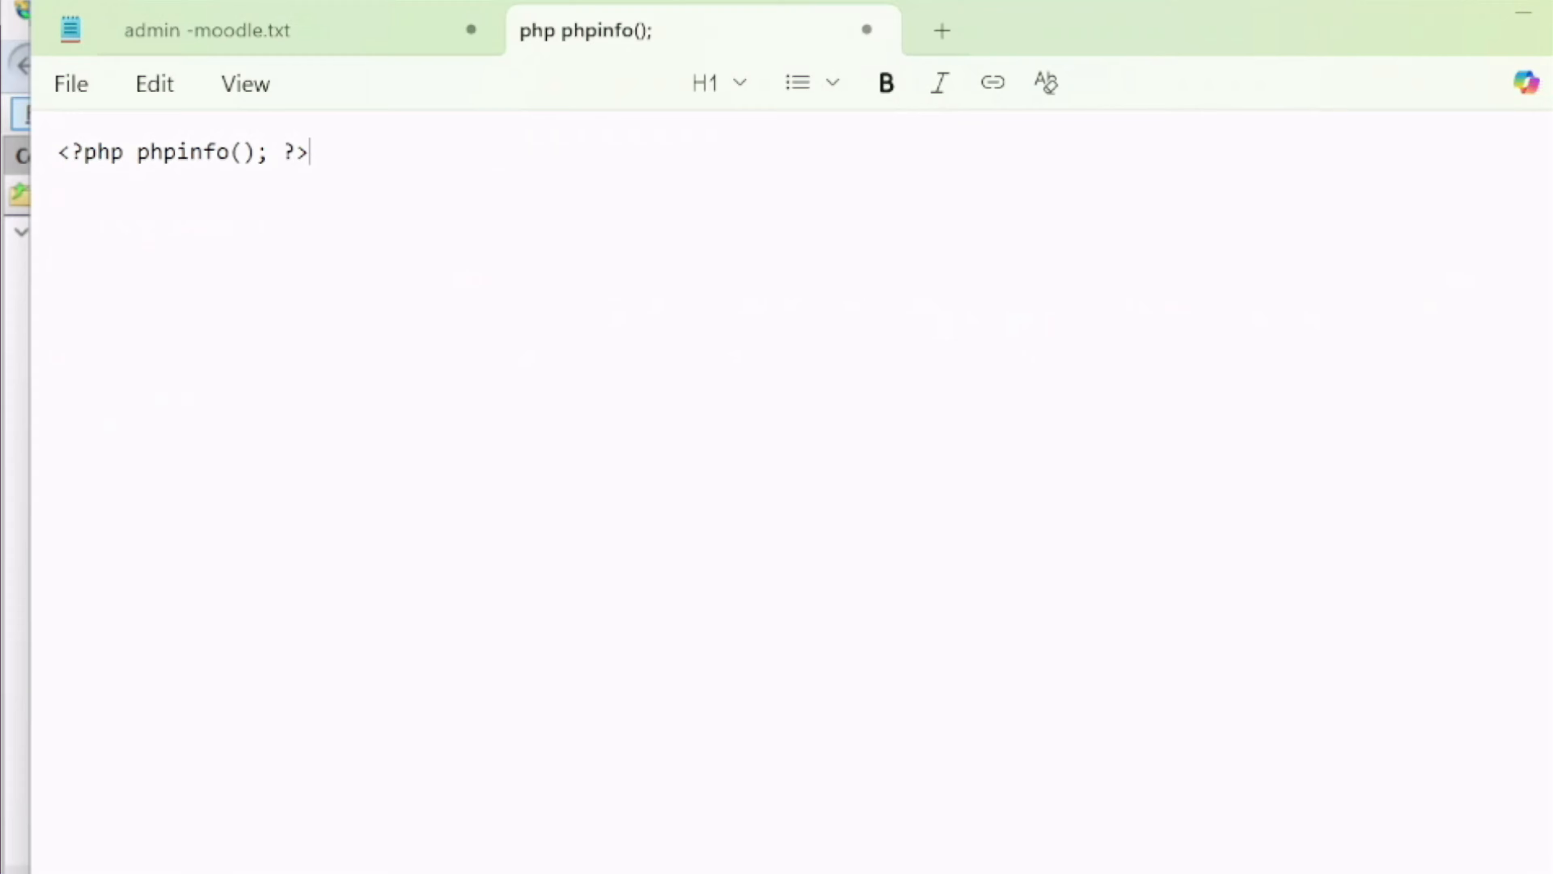
Start saving the phpinfo document and browse to the wwwroot folder in C:\inetpub
key("ctrl+s")
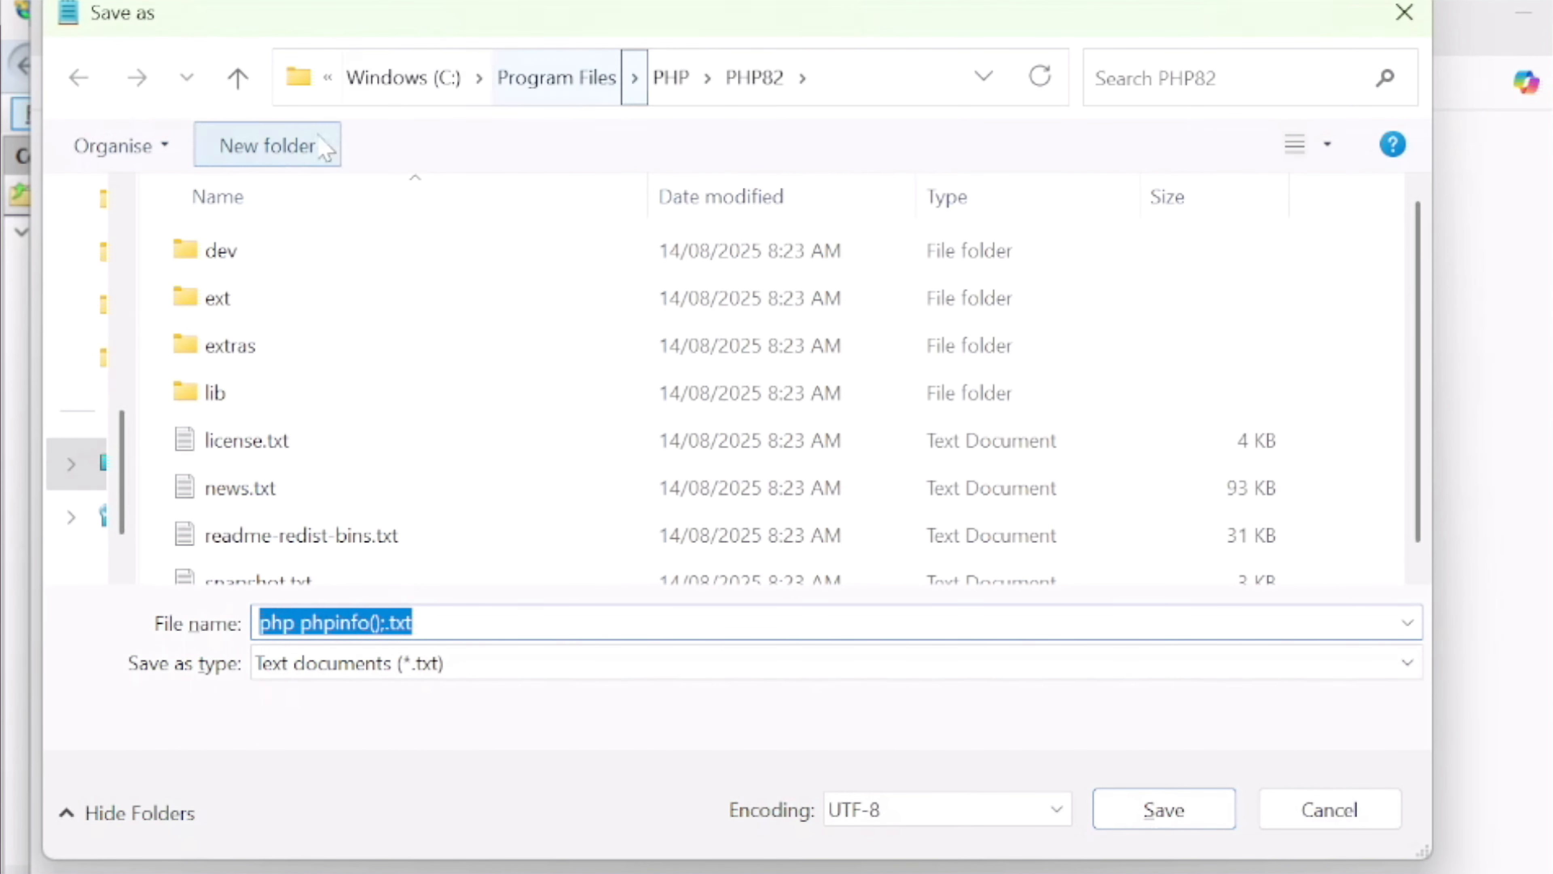
left_click(391, 78)
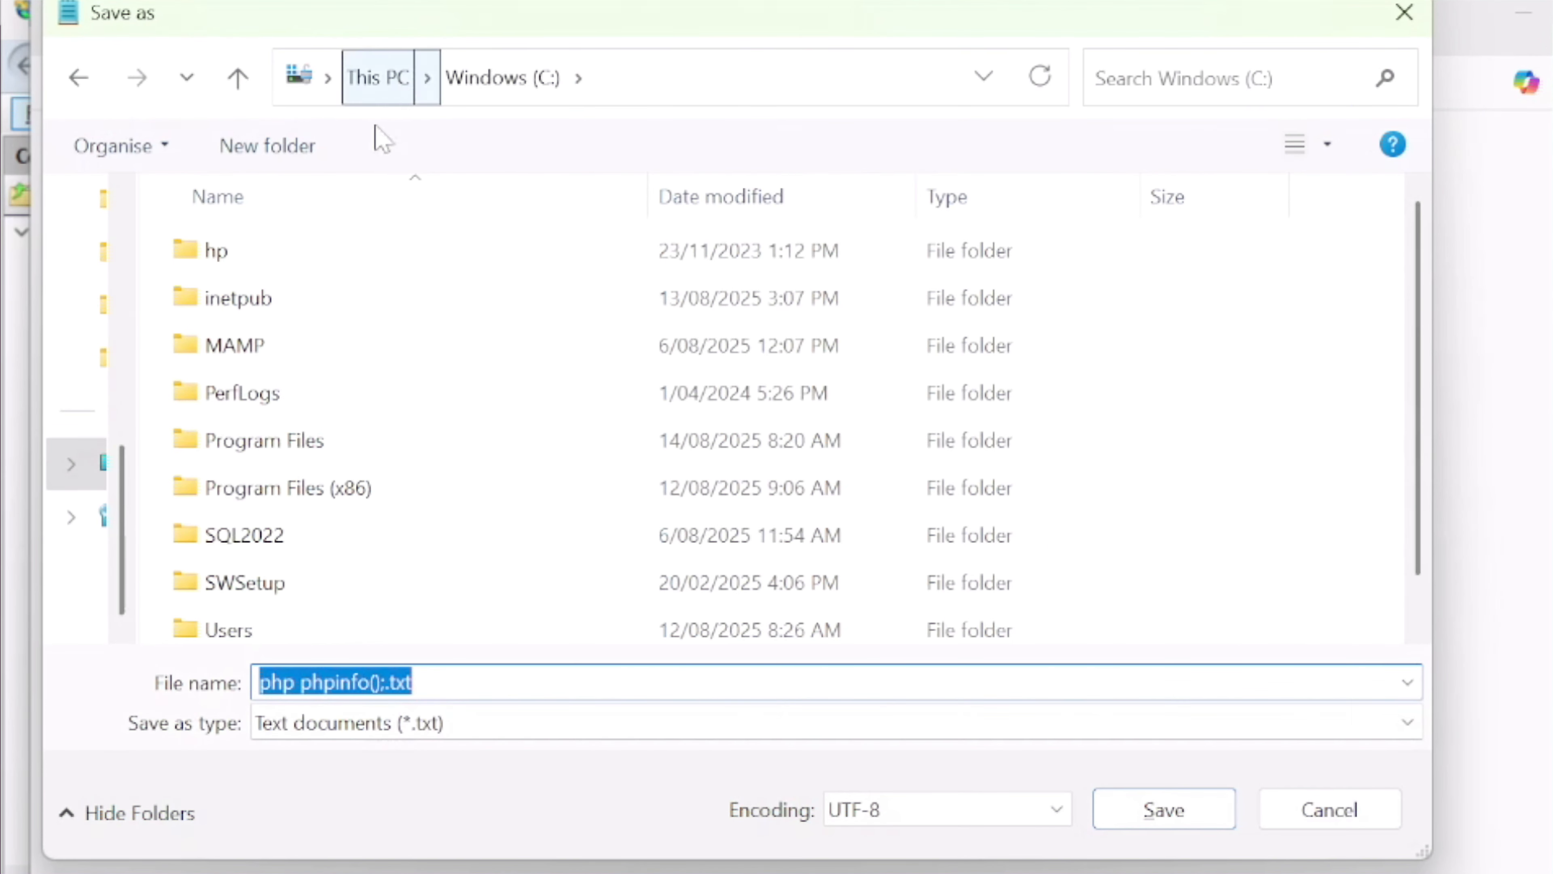
left_click(244, 308)
double_click(243, 309)
left_click(291, 490)
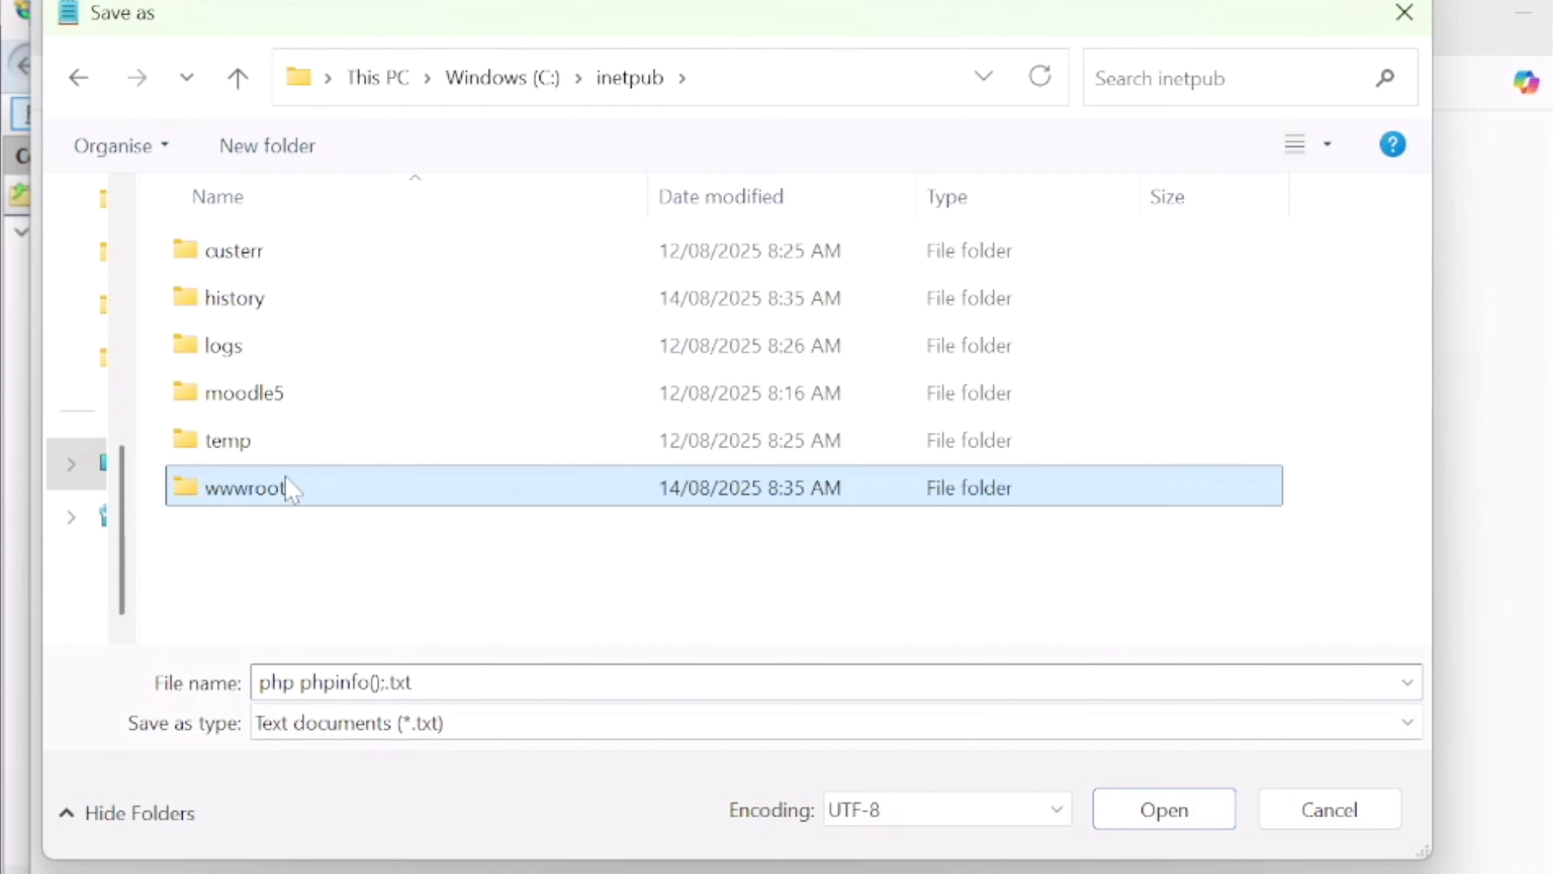
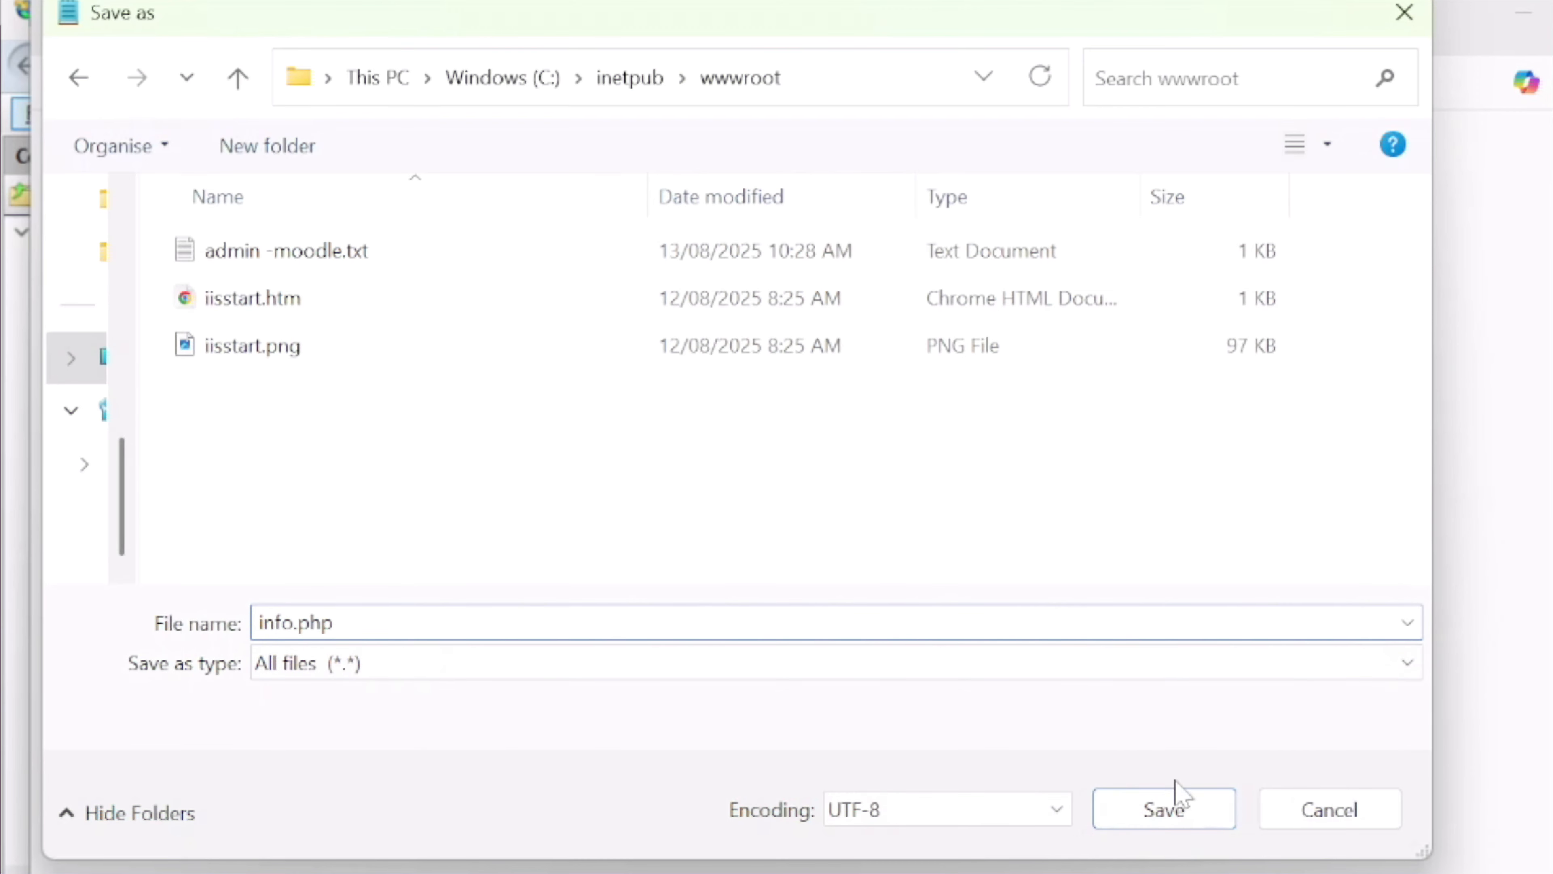
Save the phpinfo document as info.php with the All files type in wwwroot, close it, and put Notepad away
left_click(1195, 819)
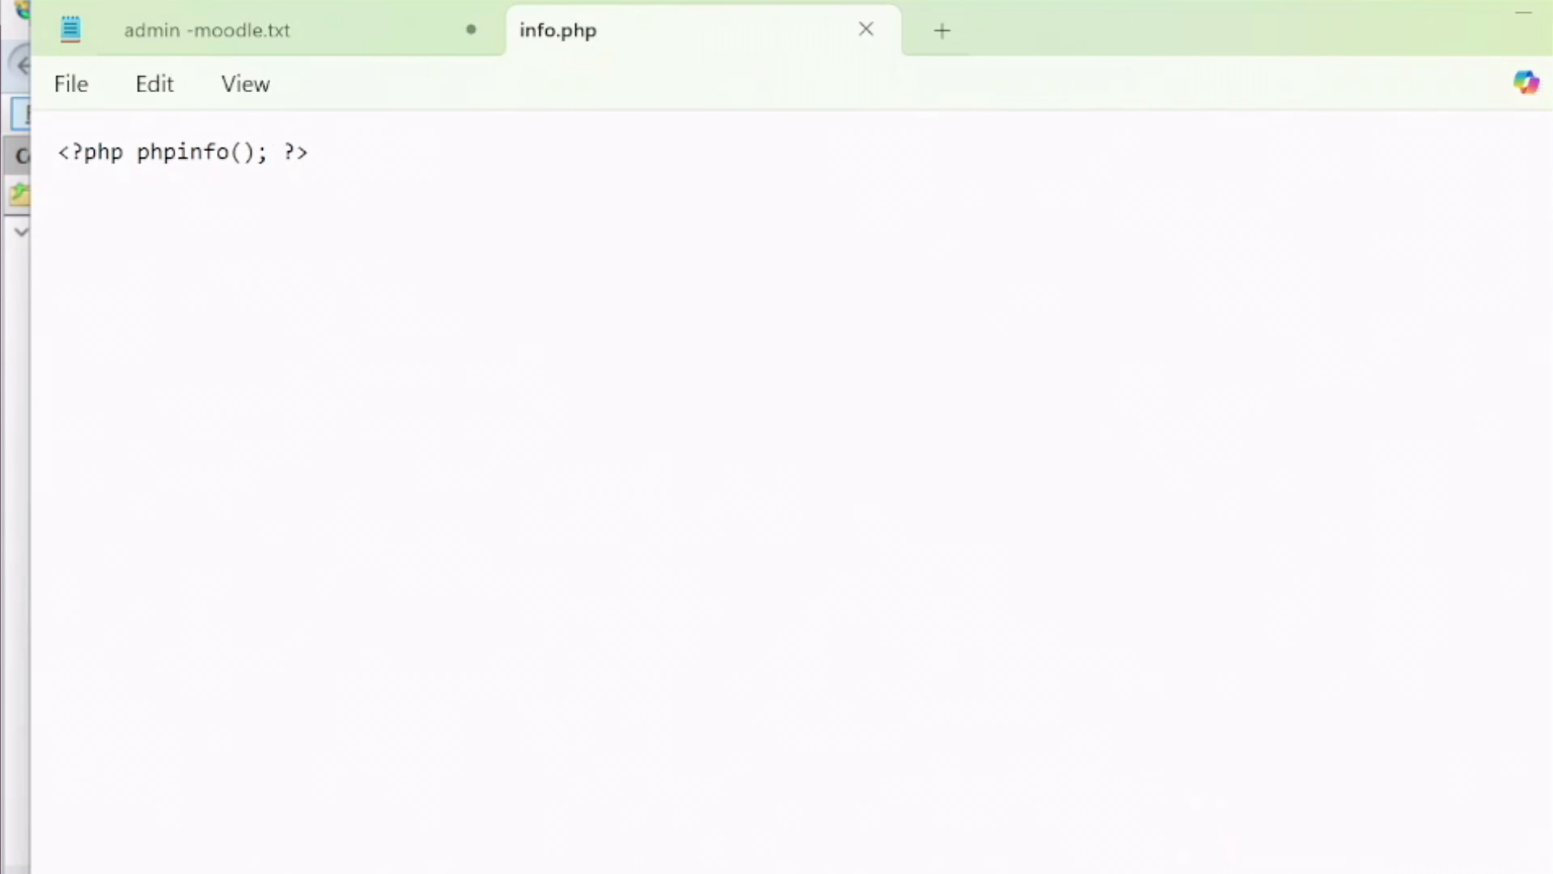
left_click(865, 29)
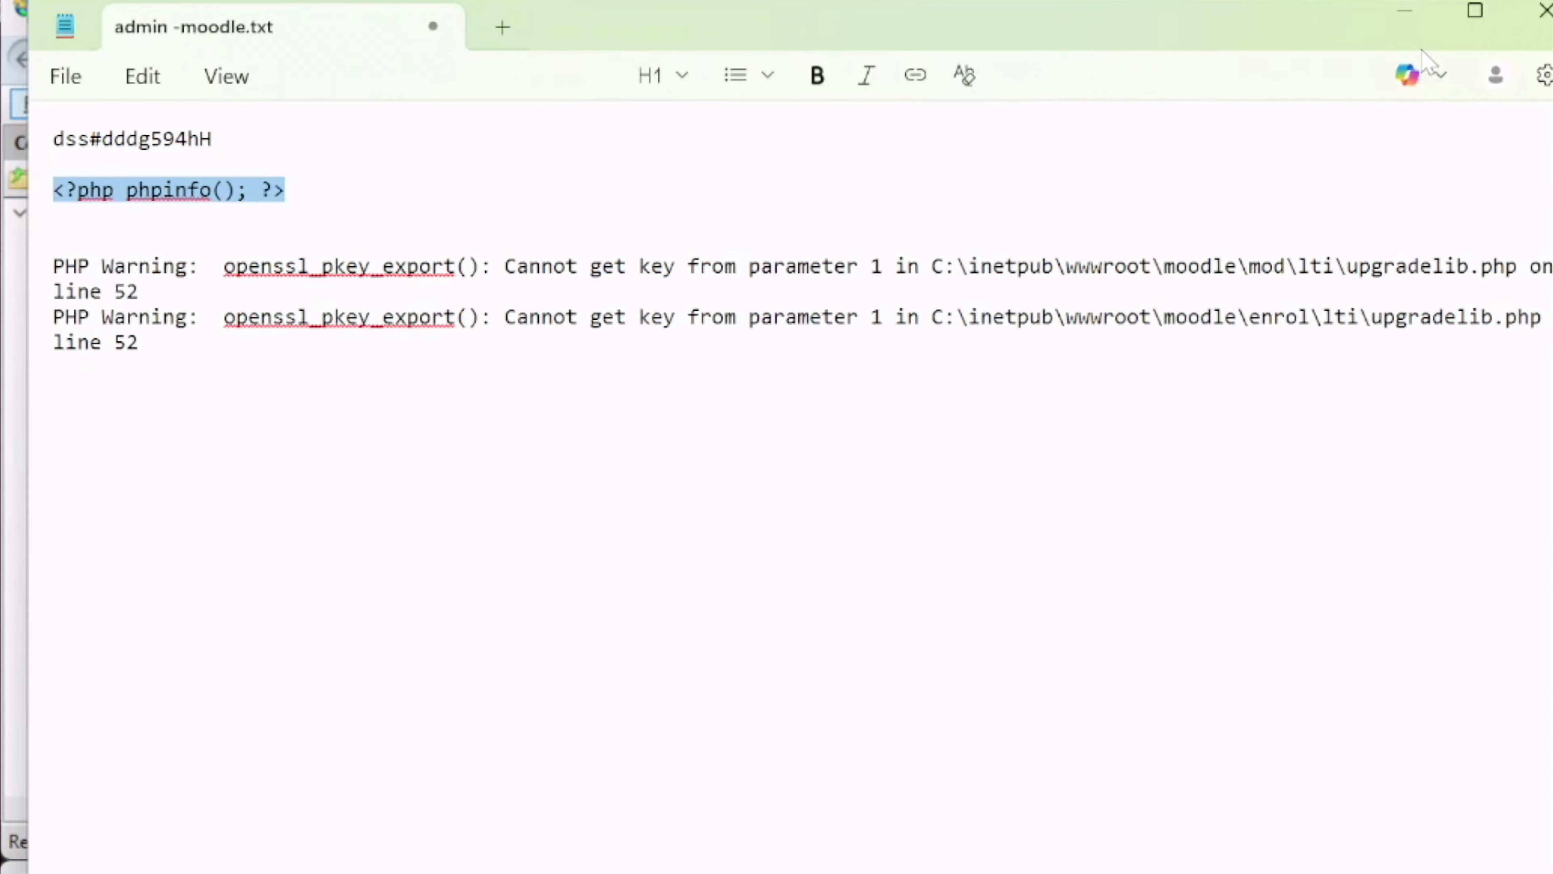
left_click(841, 6)
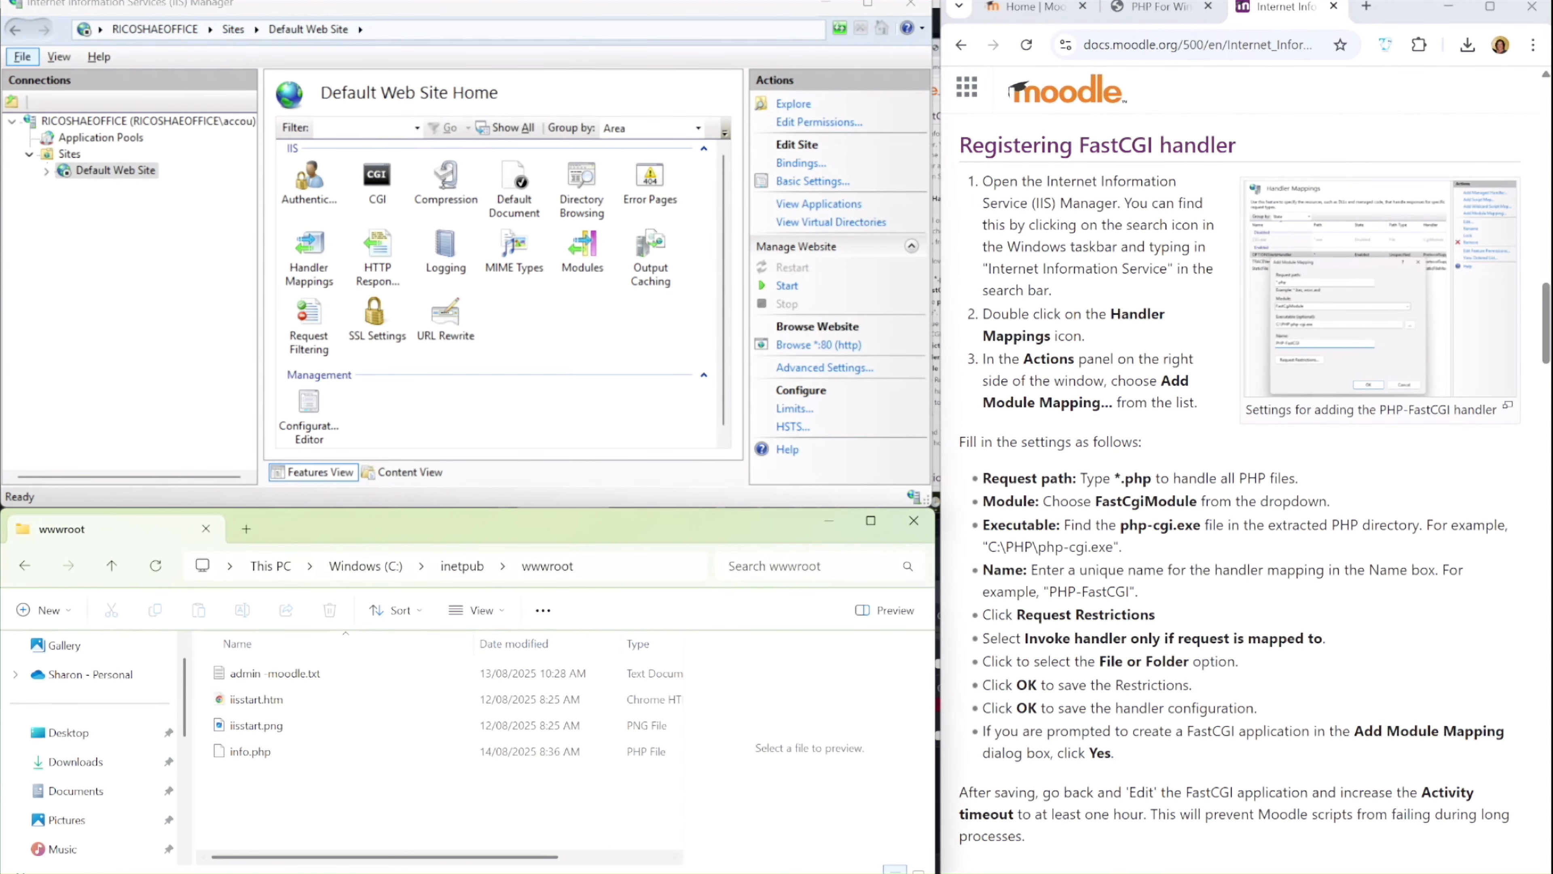
Switch to Chrome and load localhost in a new browser tab, and start the Default Web Site in IIS Manager
mouse_move(877, 871)
left_click(832, 822)
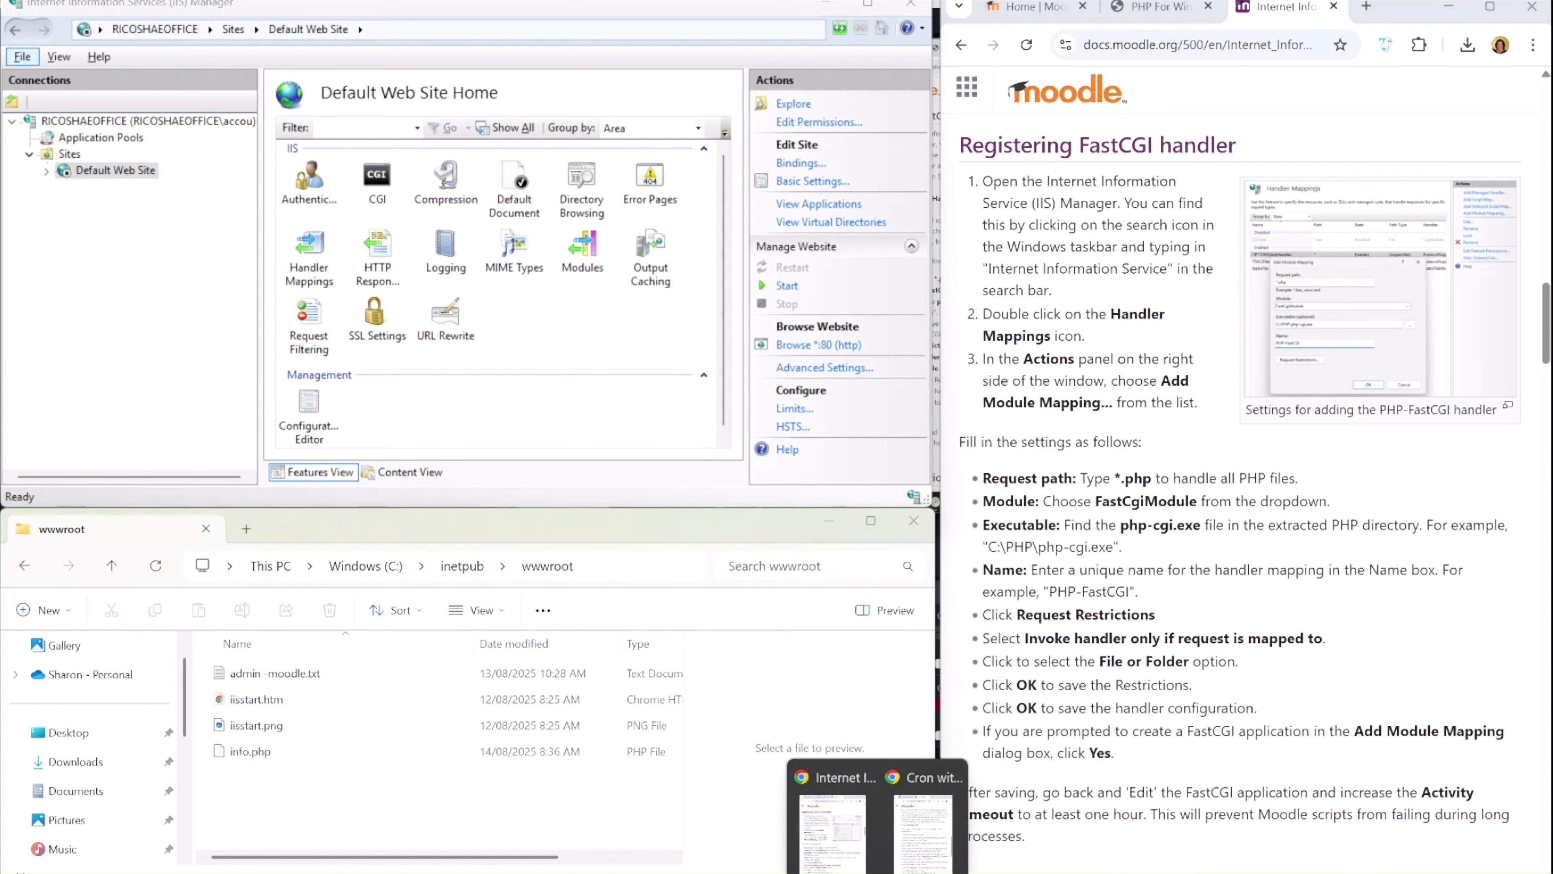
left_click(1366, 7)
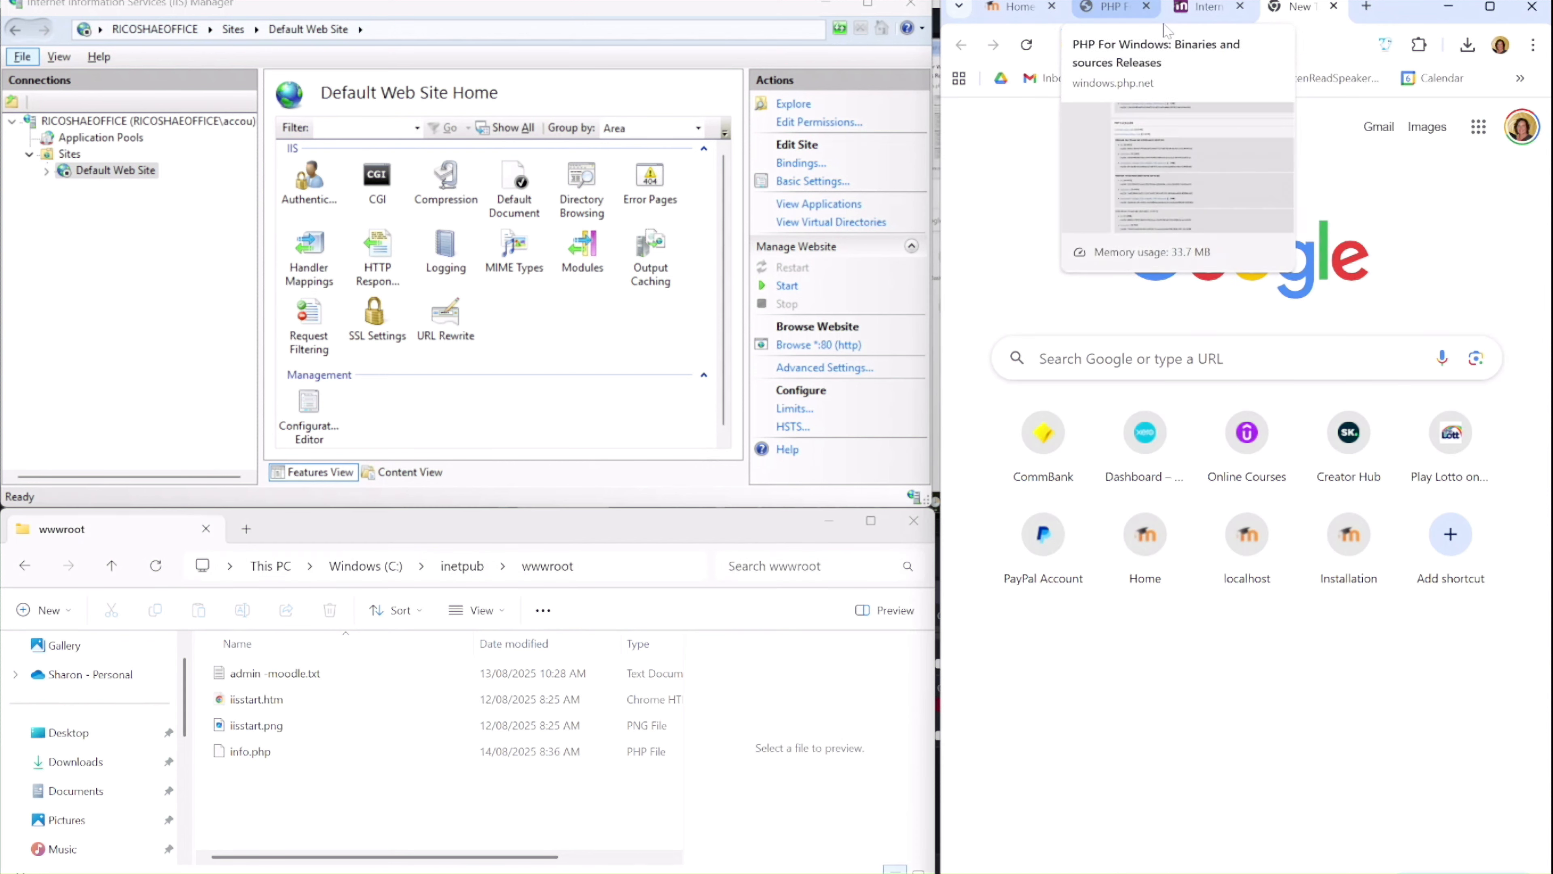
type("localhost")
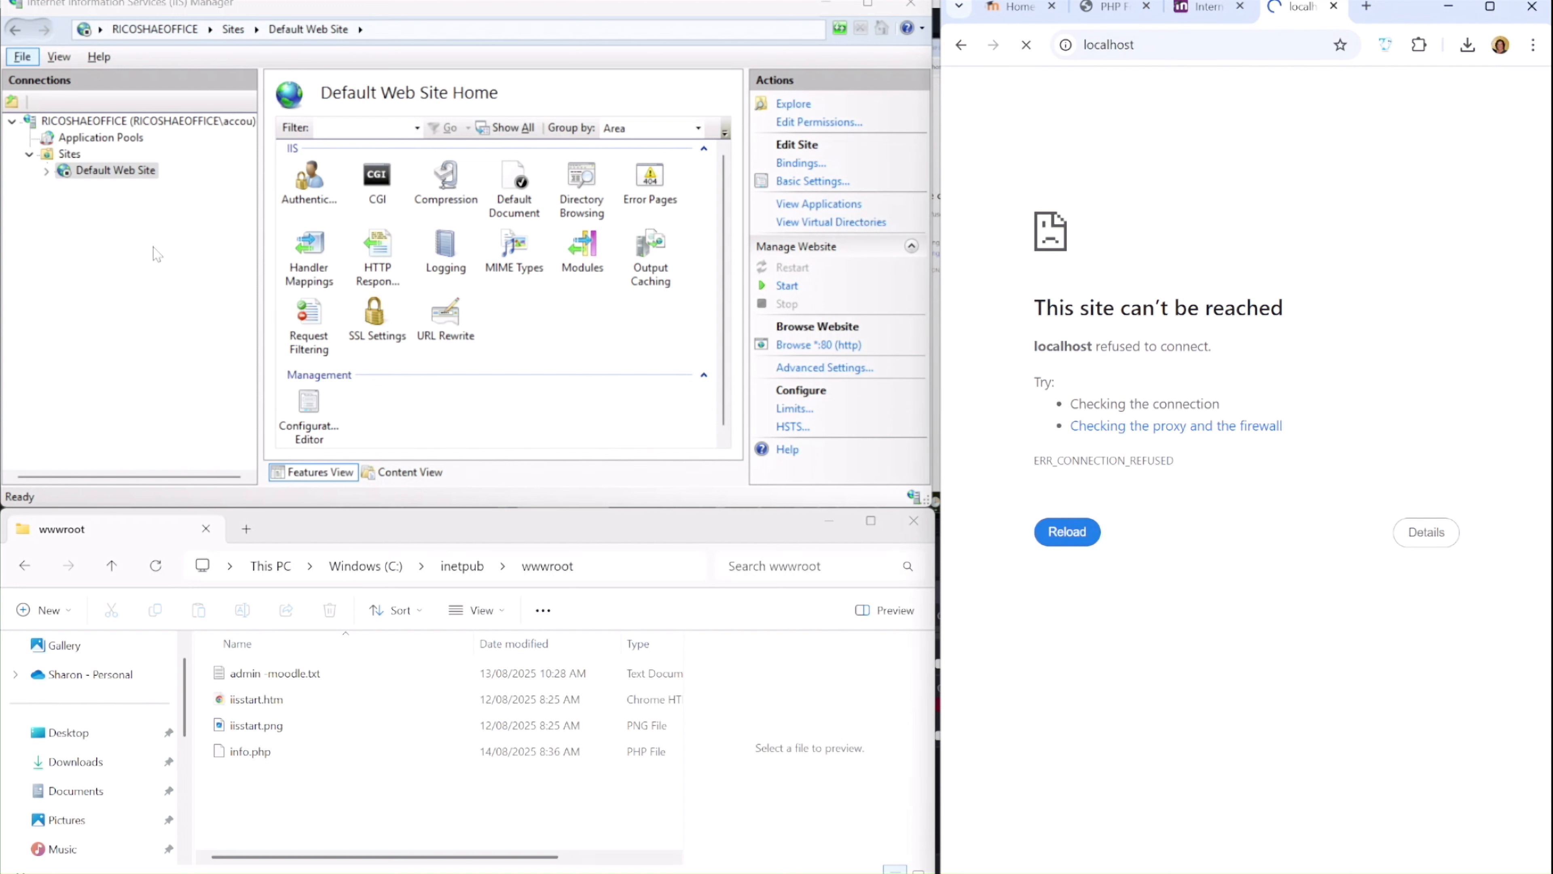
left_click(135, 191)
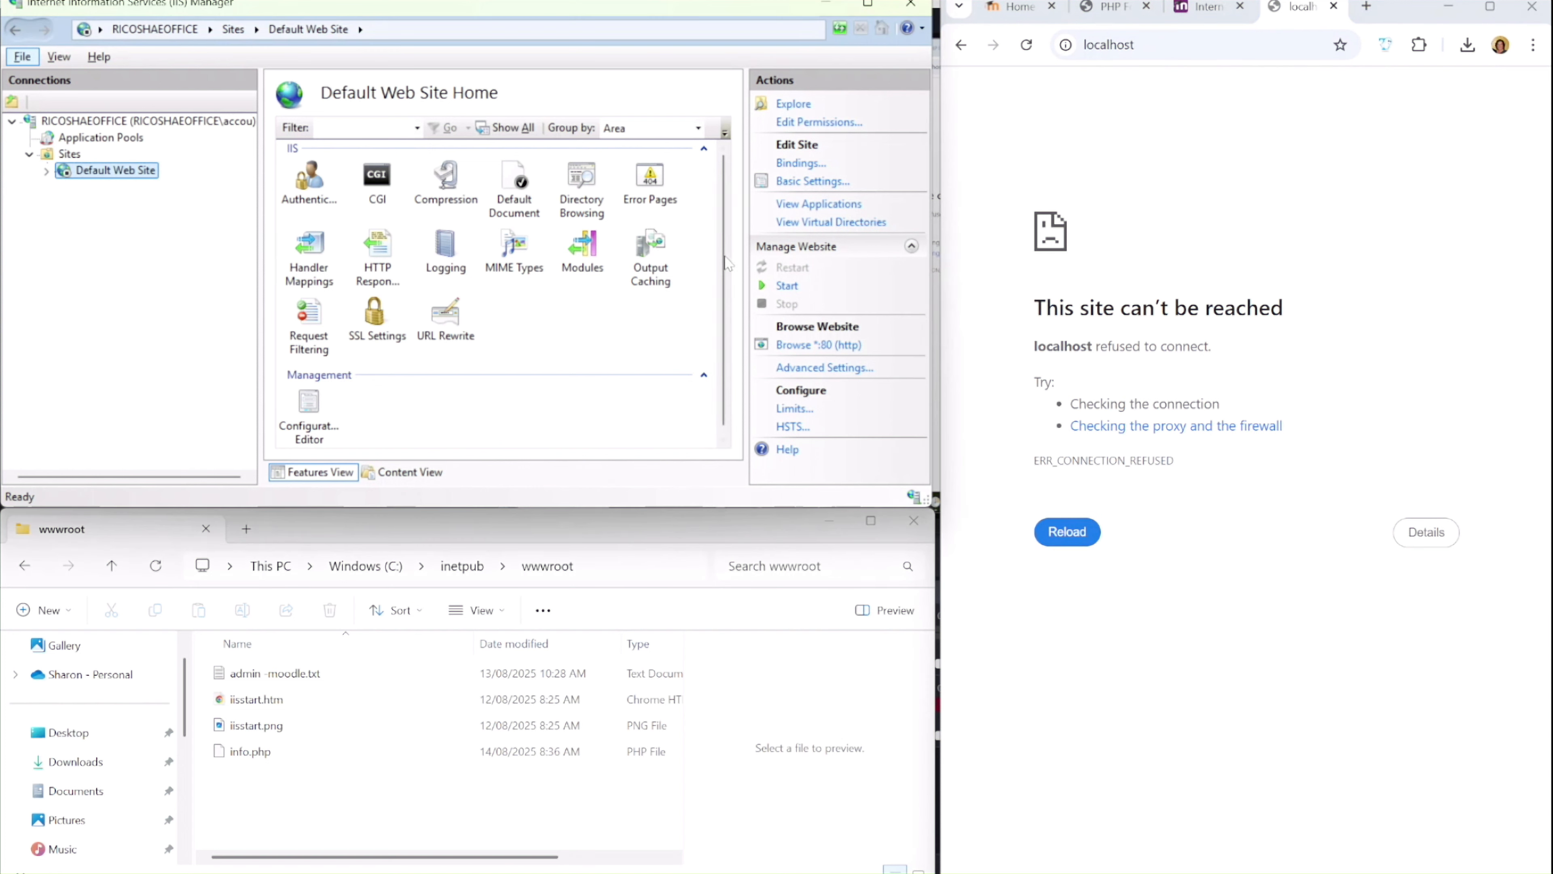
left_click(787, 287)
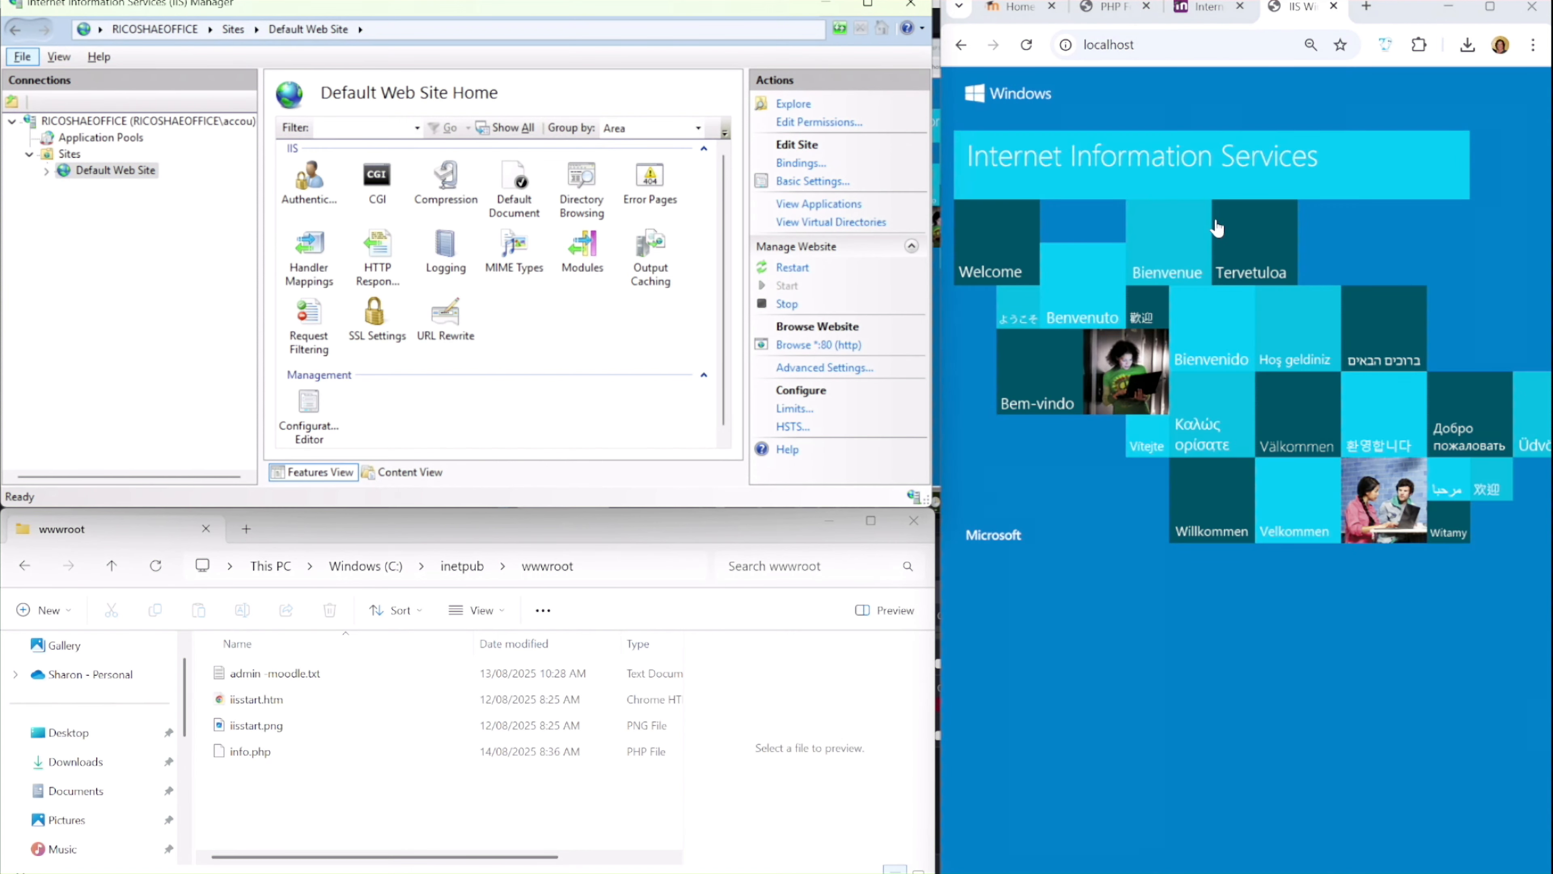
Load localhost/info.php in the browser to test PHP
left_click(1169, 41)
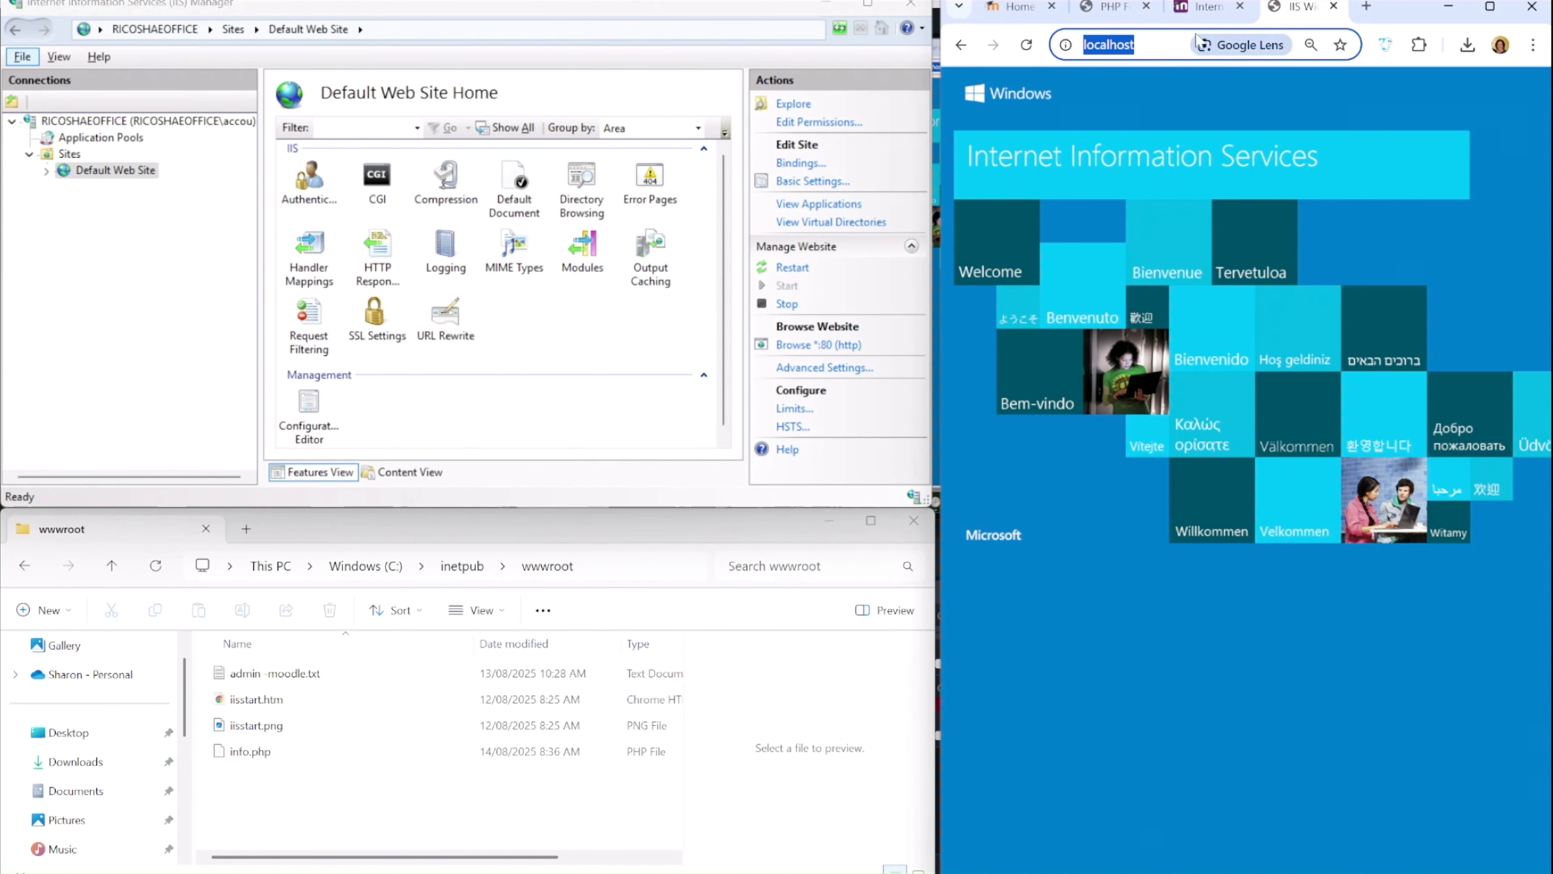
left_click(1169, 41)
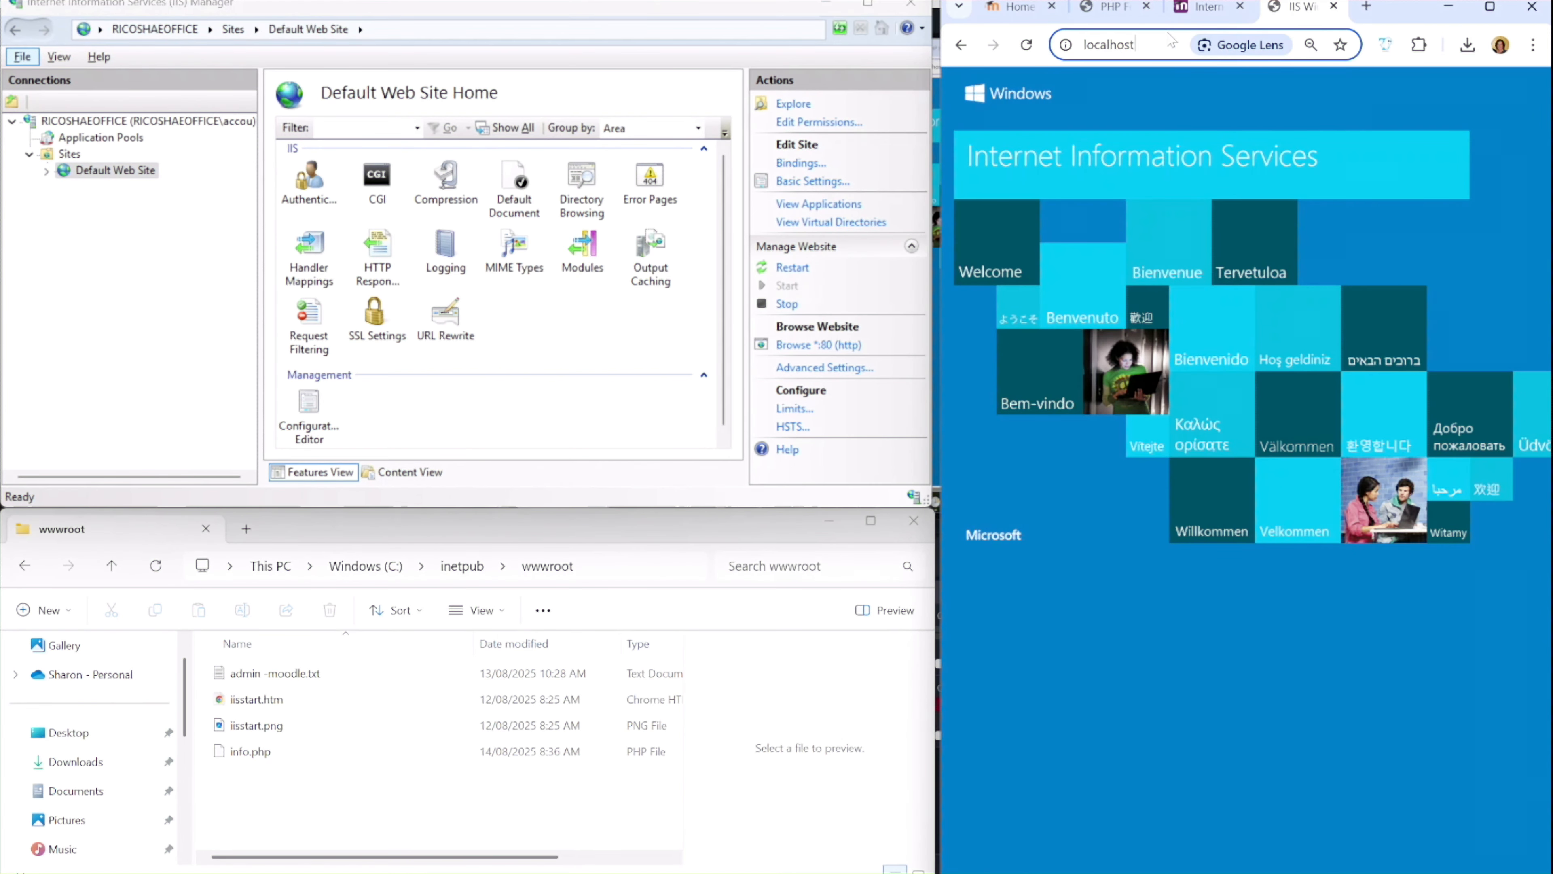
type("/in")
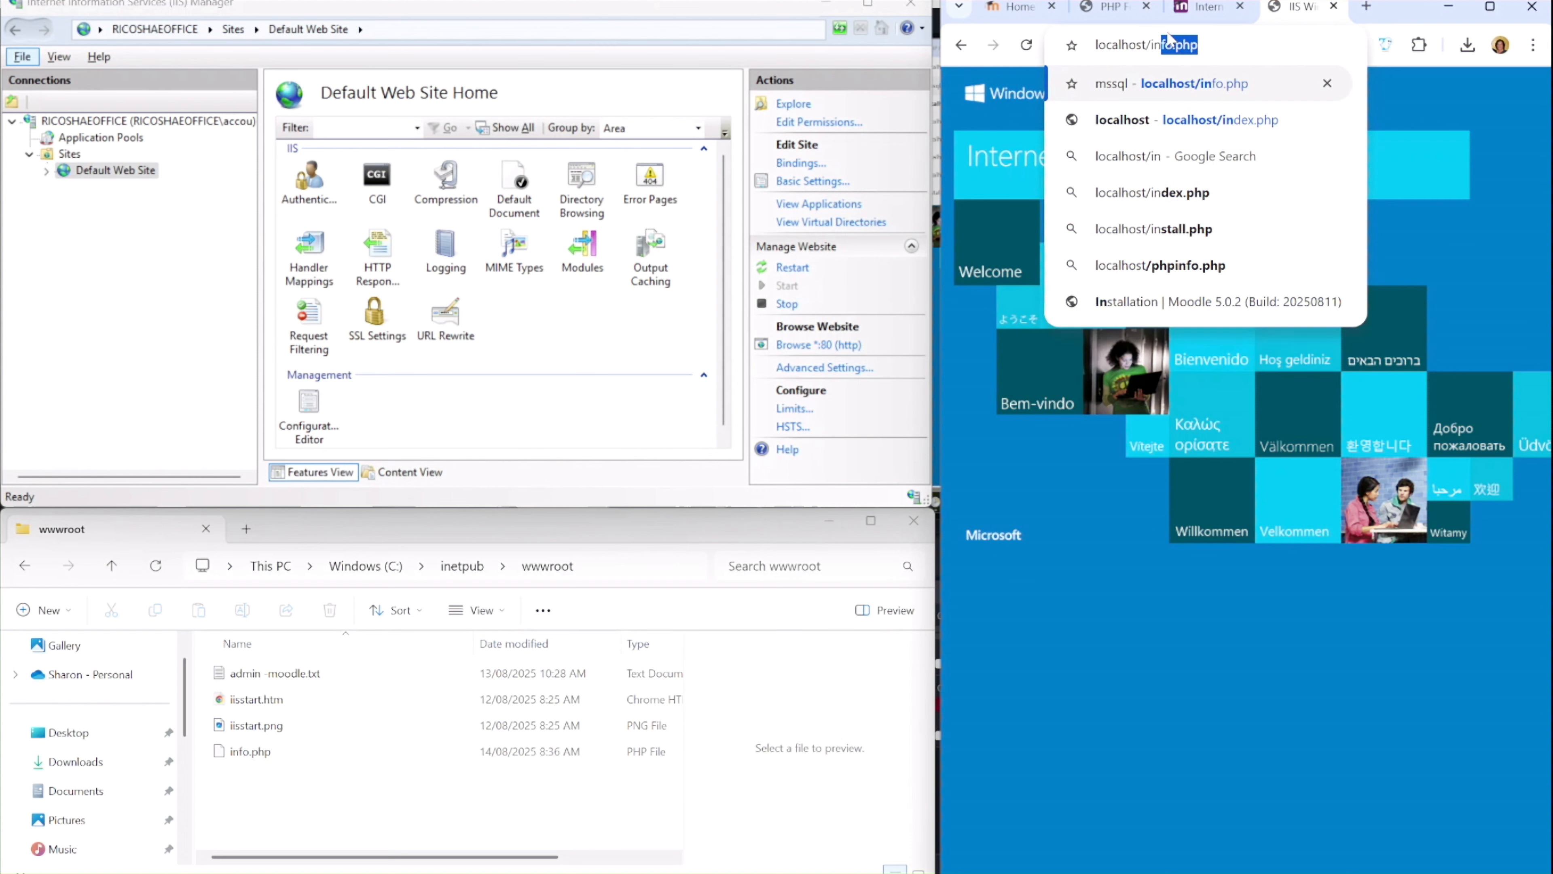
type("fo.php")
key("Return")
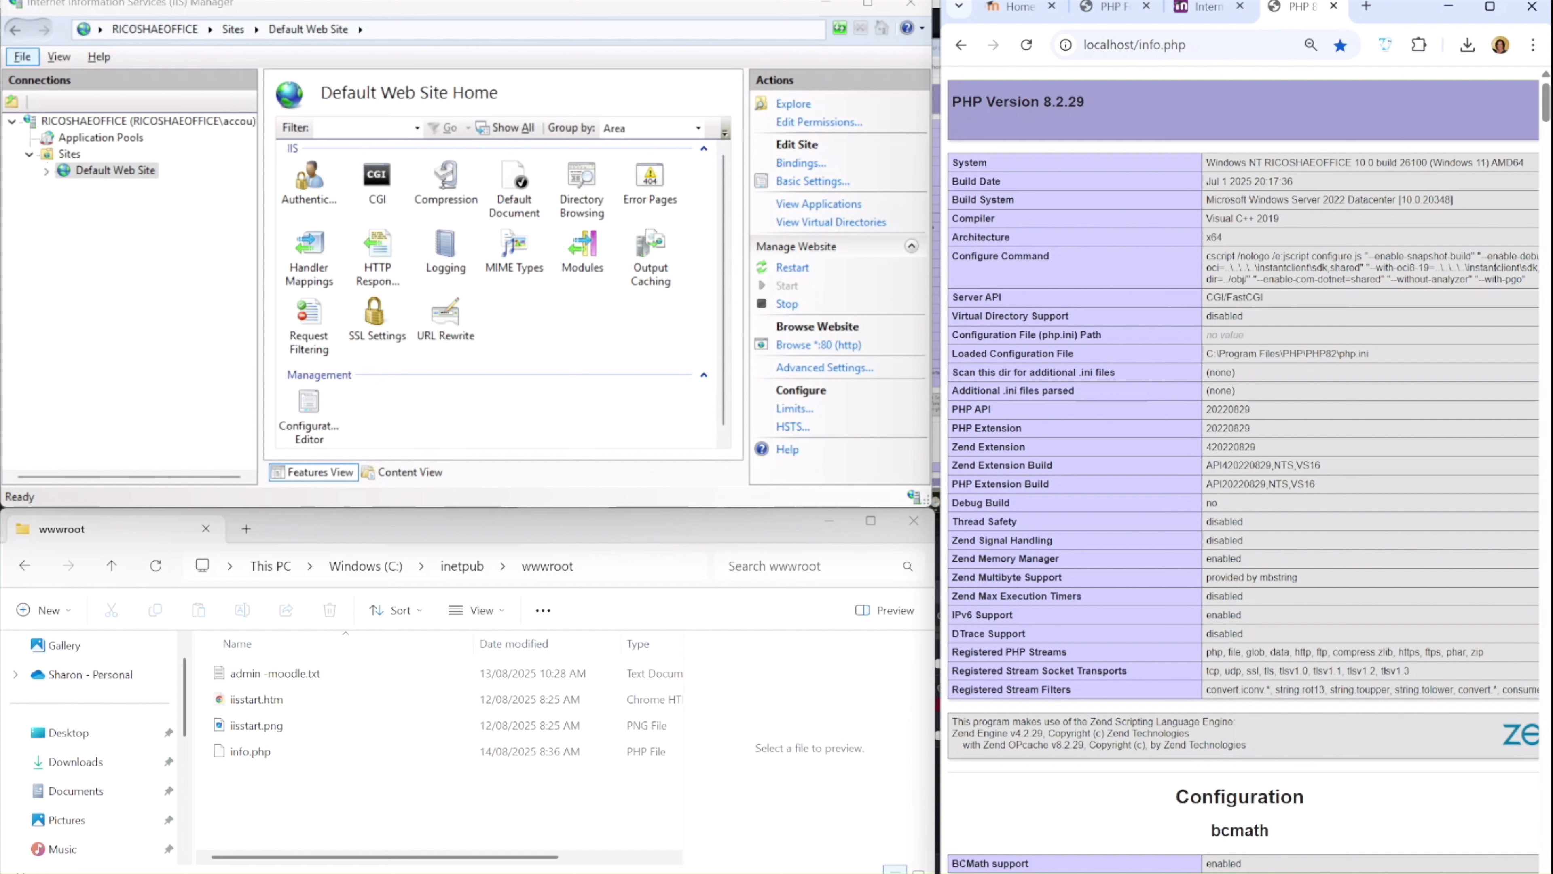
Examine the PHP version and the configuration and extension sections of the phpinfo page
left_click_drag(1044, 101, 1076, 101)
scroll(1197, 408, "down", 15)
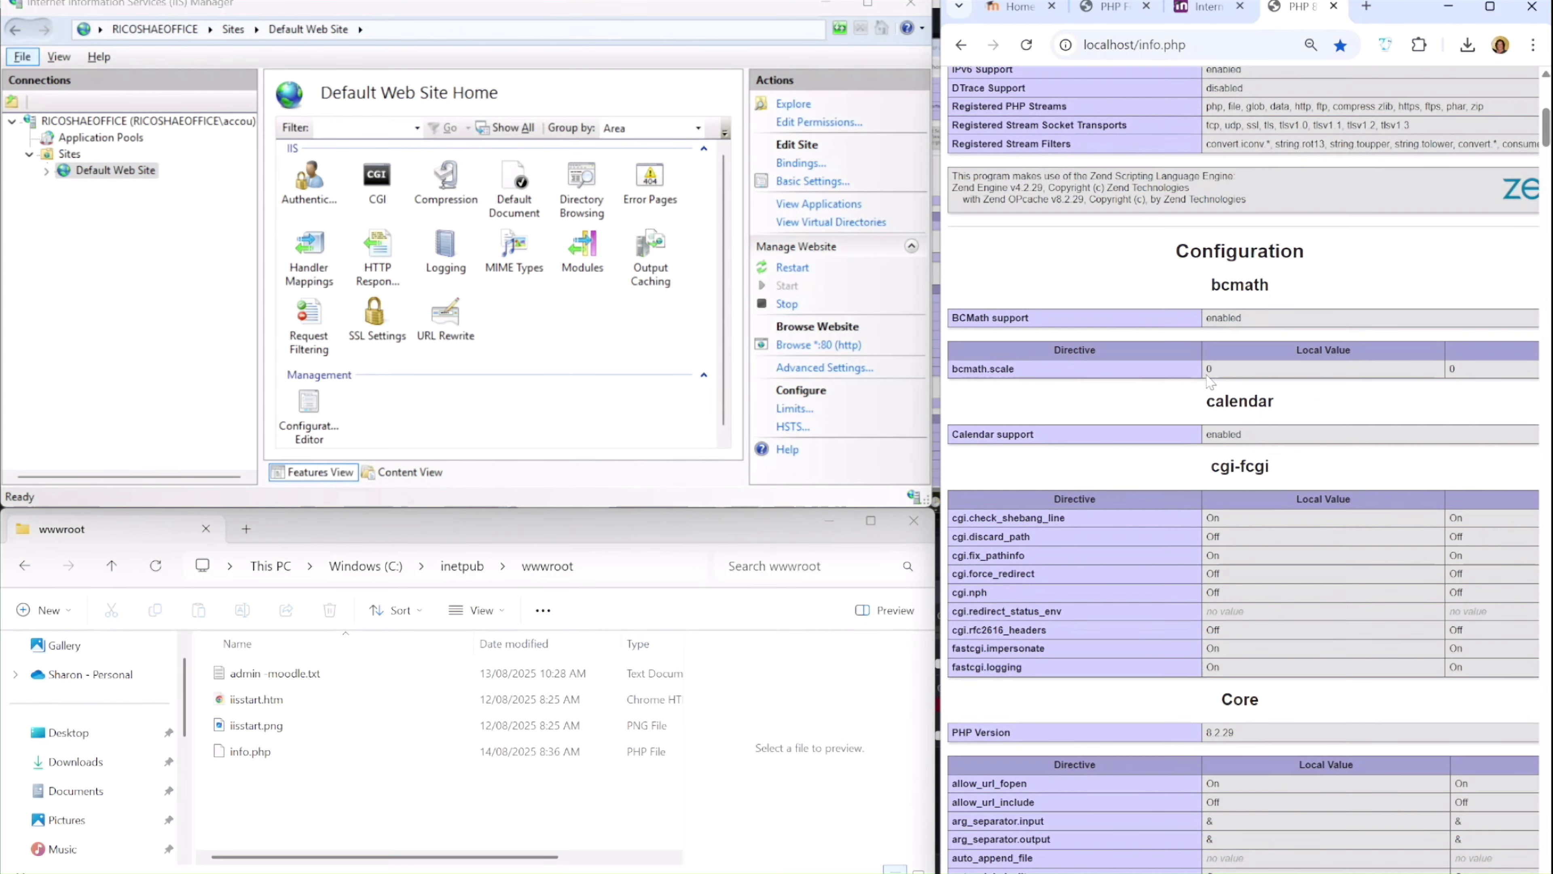
scroll(1208, 382, "down", 15)
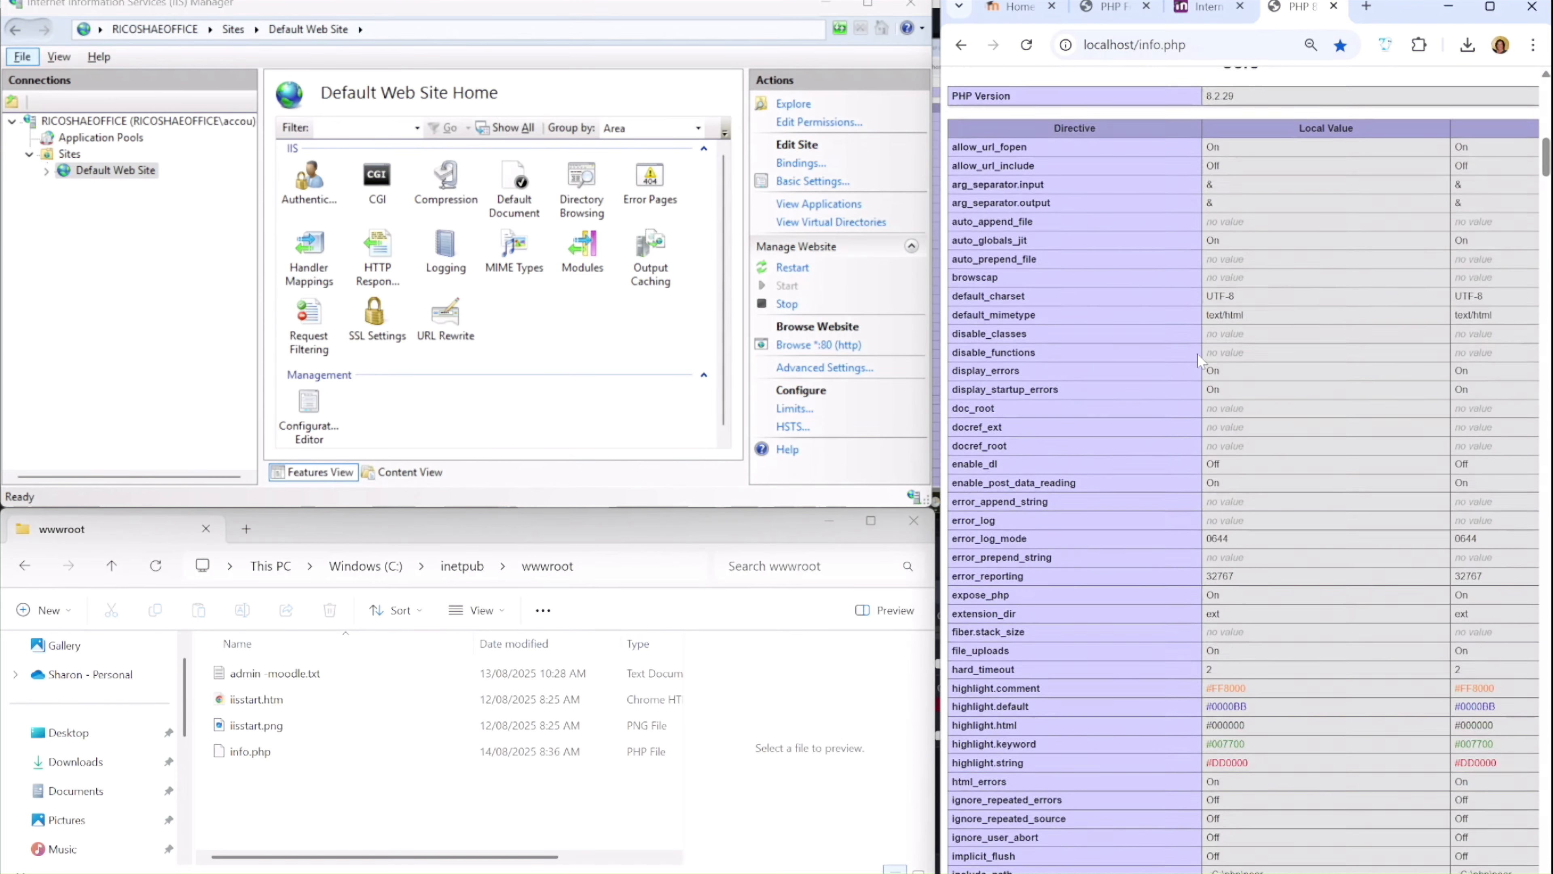
scroll(1258, 358, "down", 10)
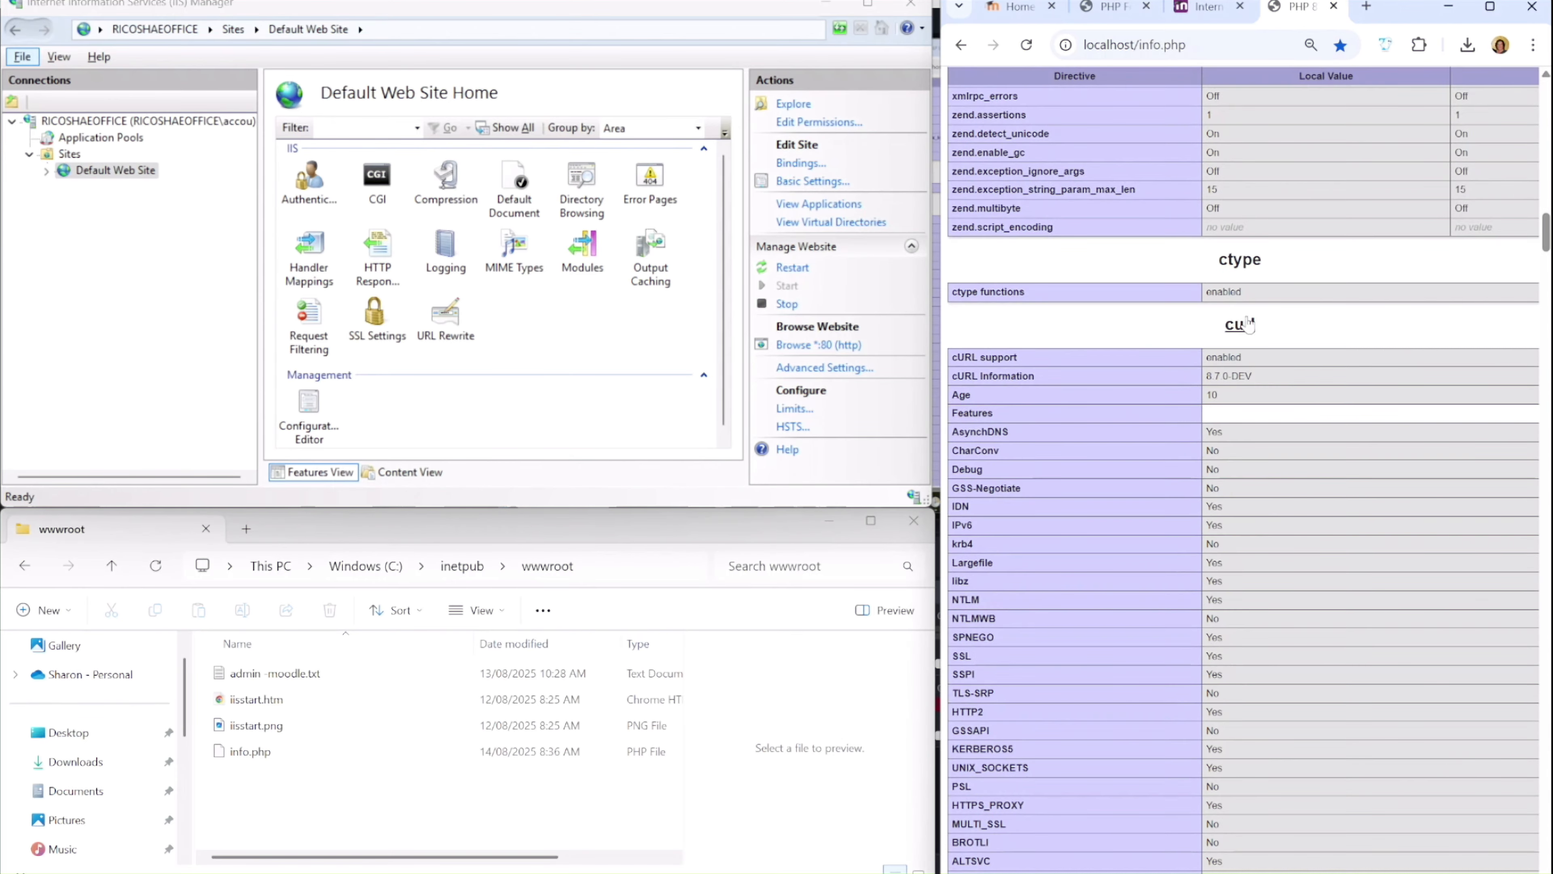
scroll(1258, 344, "down", 1)
scroll(1261, 349, "down", 15)
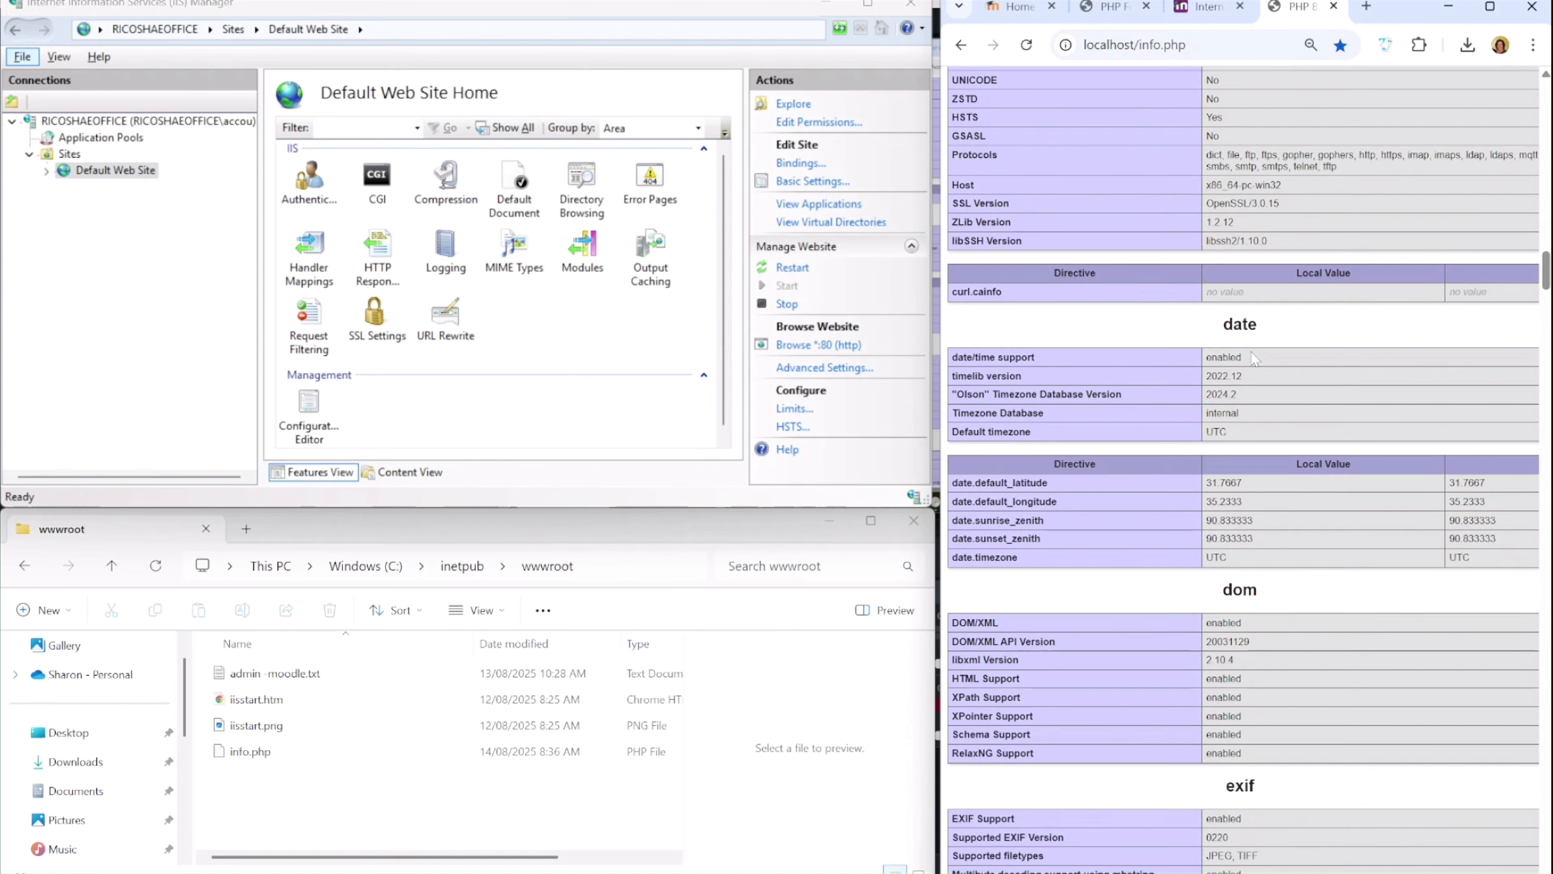
scroll(1260, 429, "down", 8)
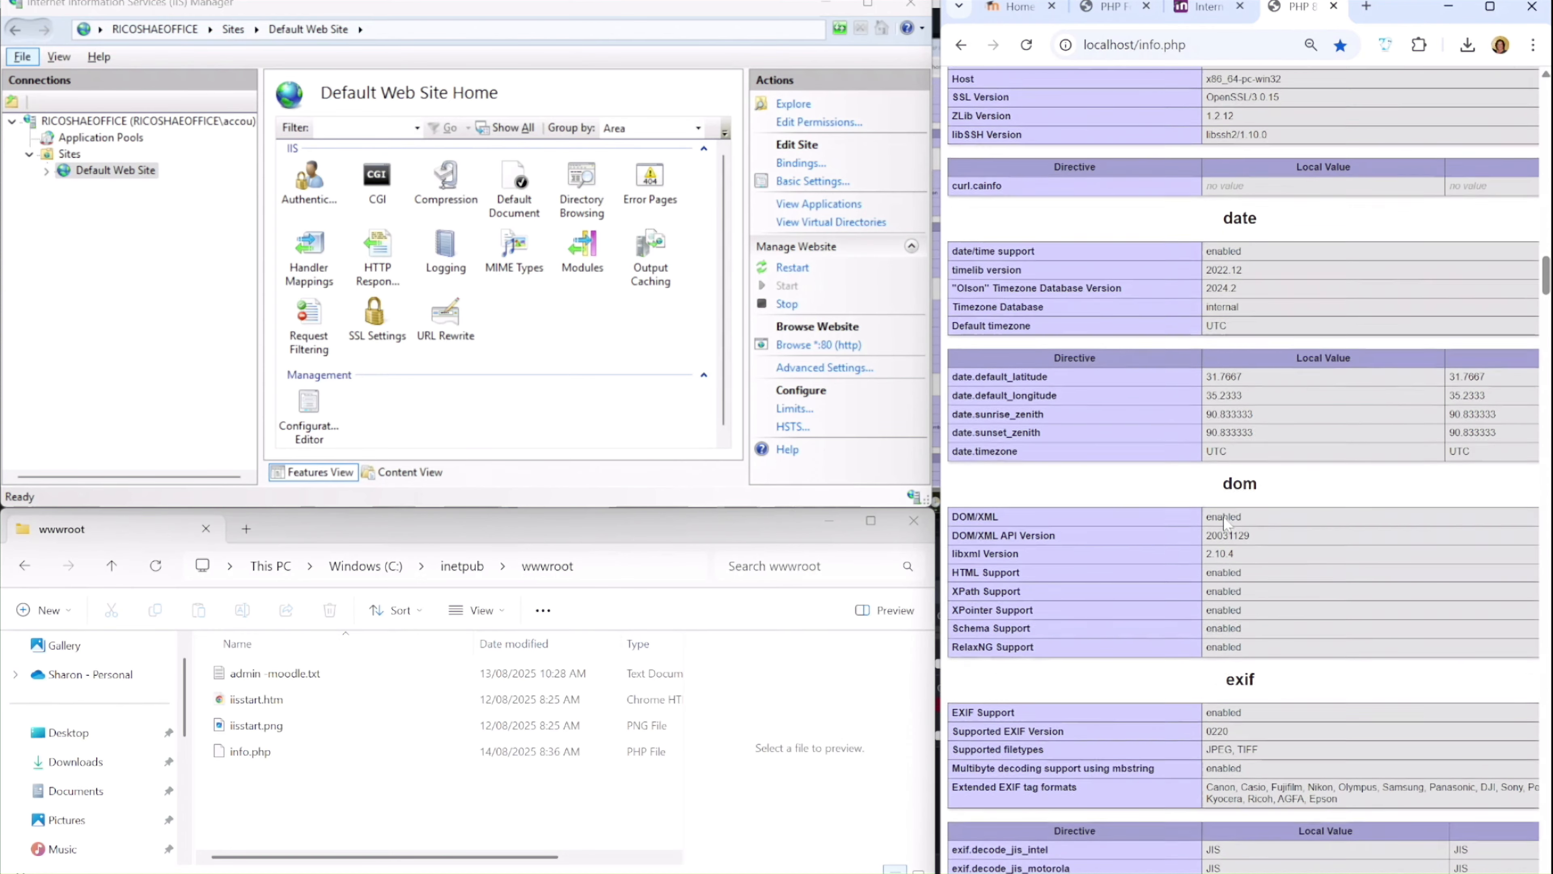
scroll(1250, 442, "down", 7)
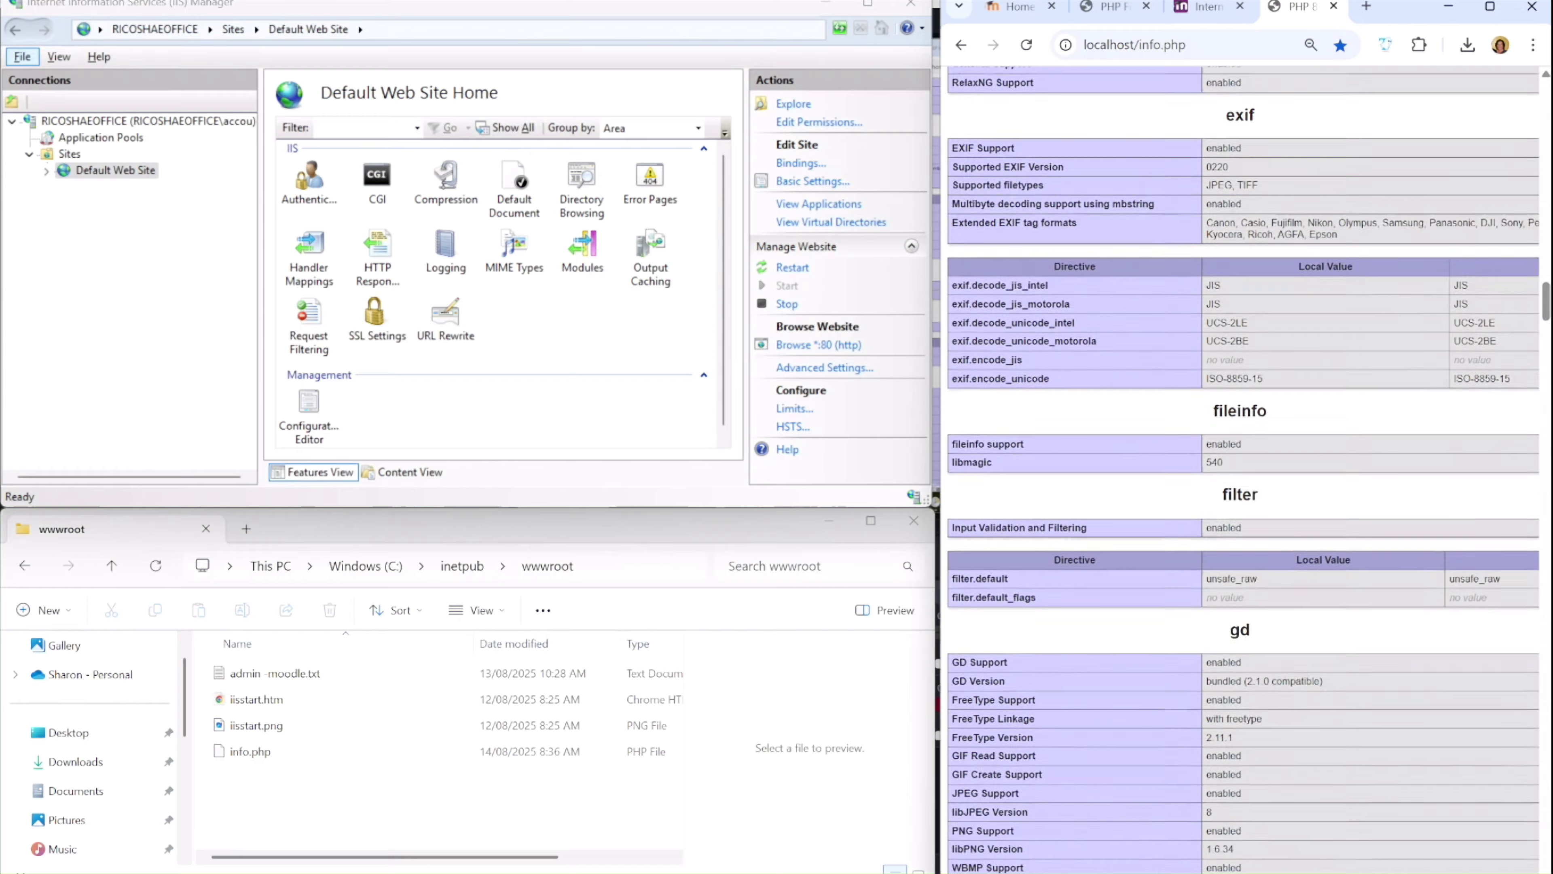
scroll(1250, 441, "up", 20)
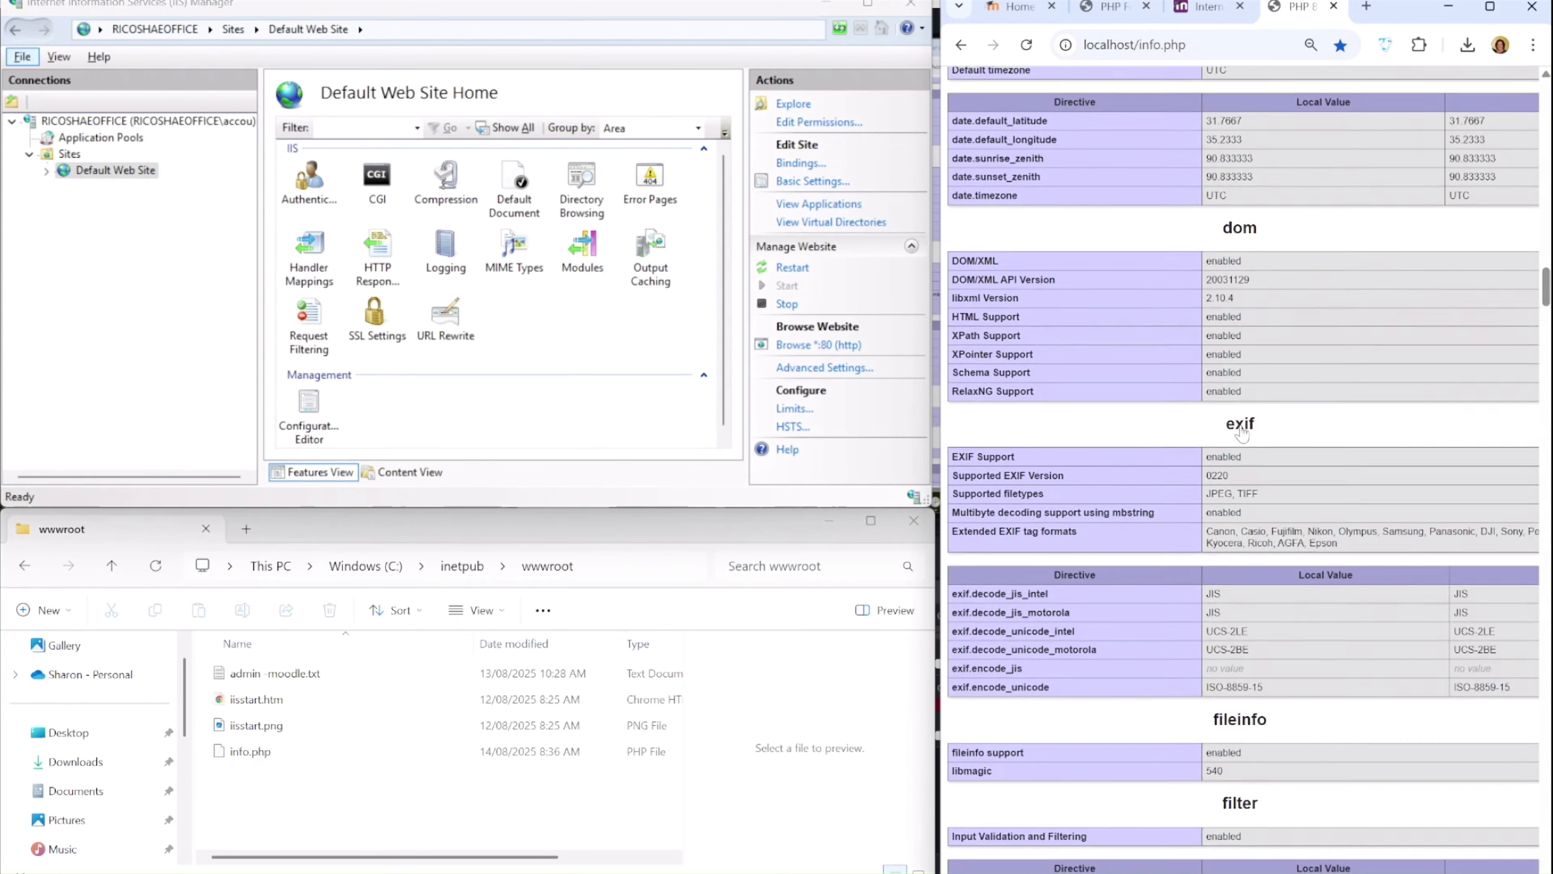
scroll(1157, 179, "up", 20)
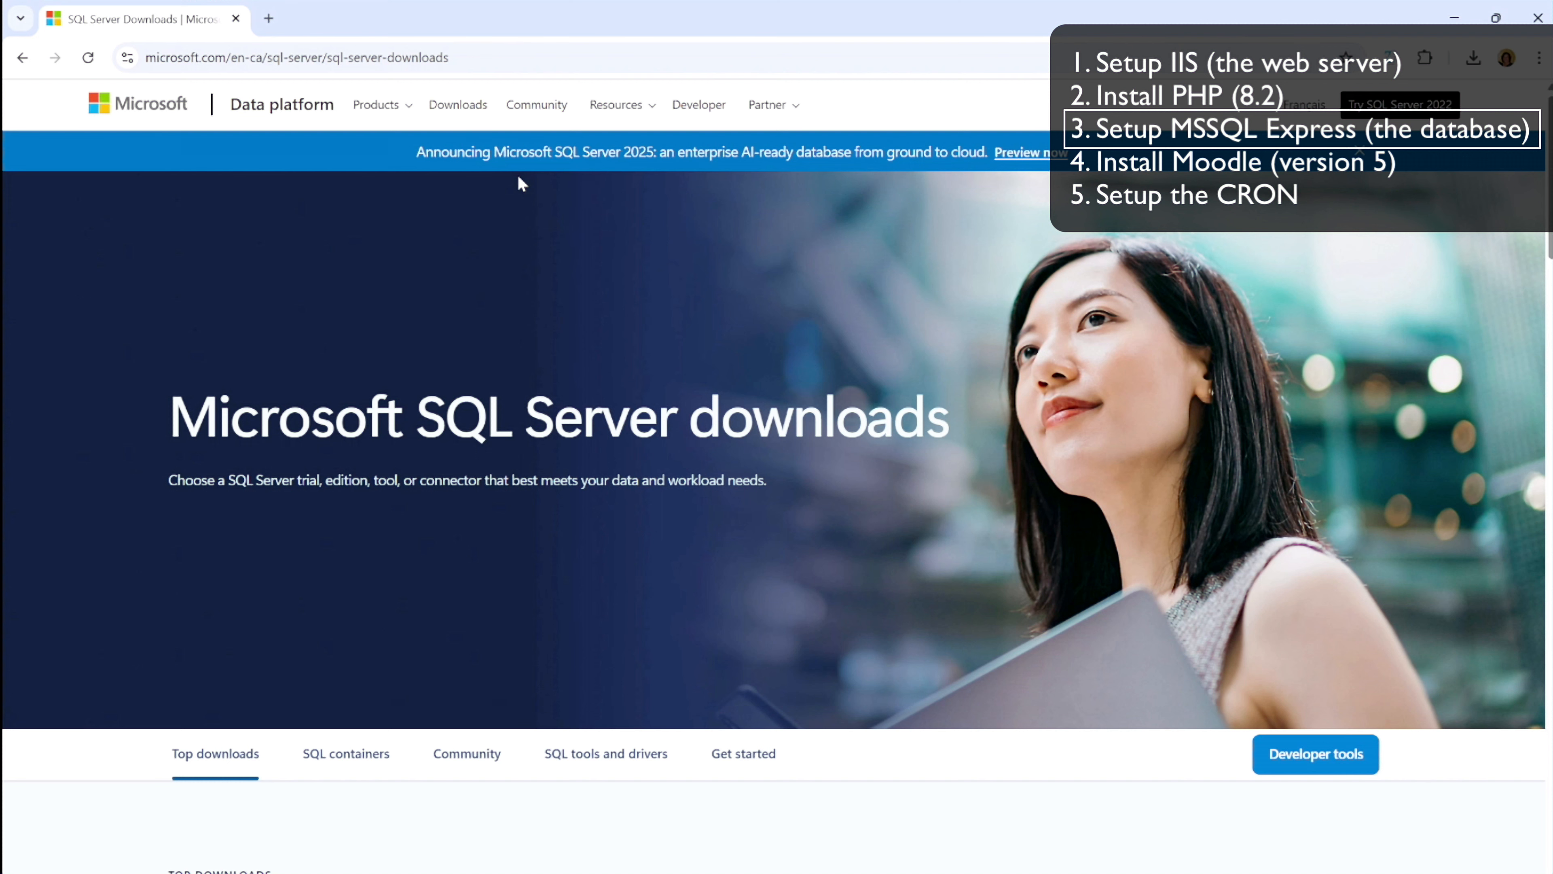
Download the SQL Server 2022 Express installer from Microsoft's SQL Server downloads page and launch it
scroll(663, 464, "down", 10)
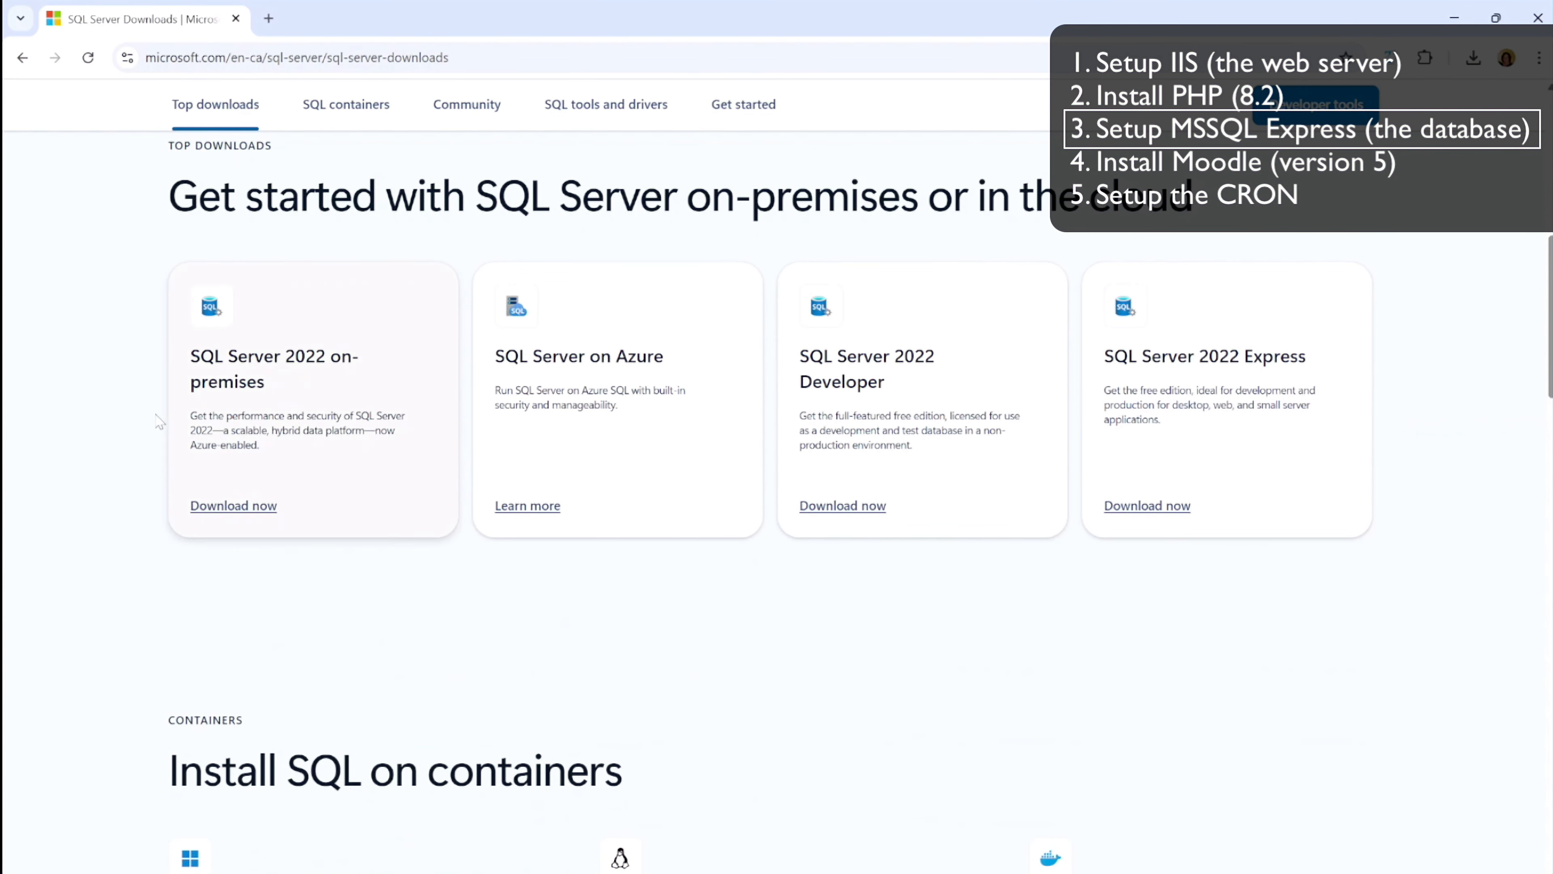
left_click(1145, 506)
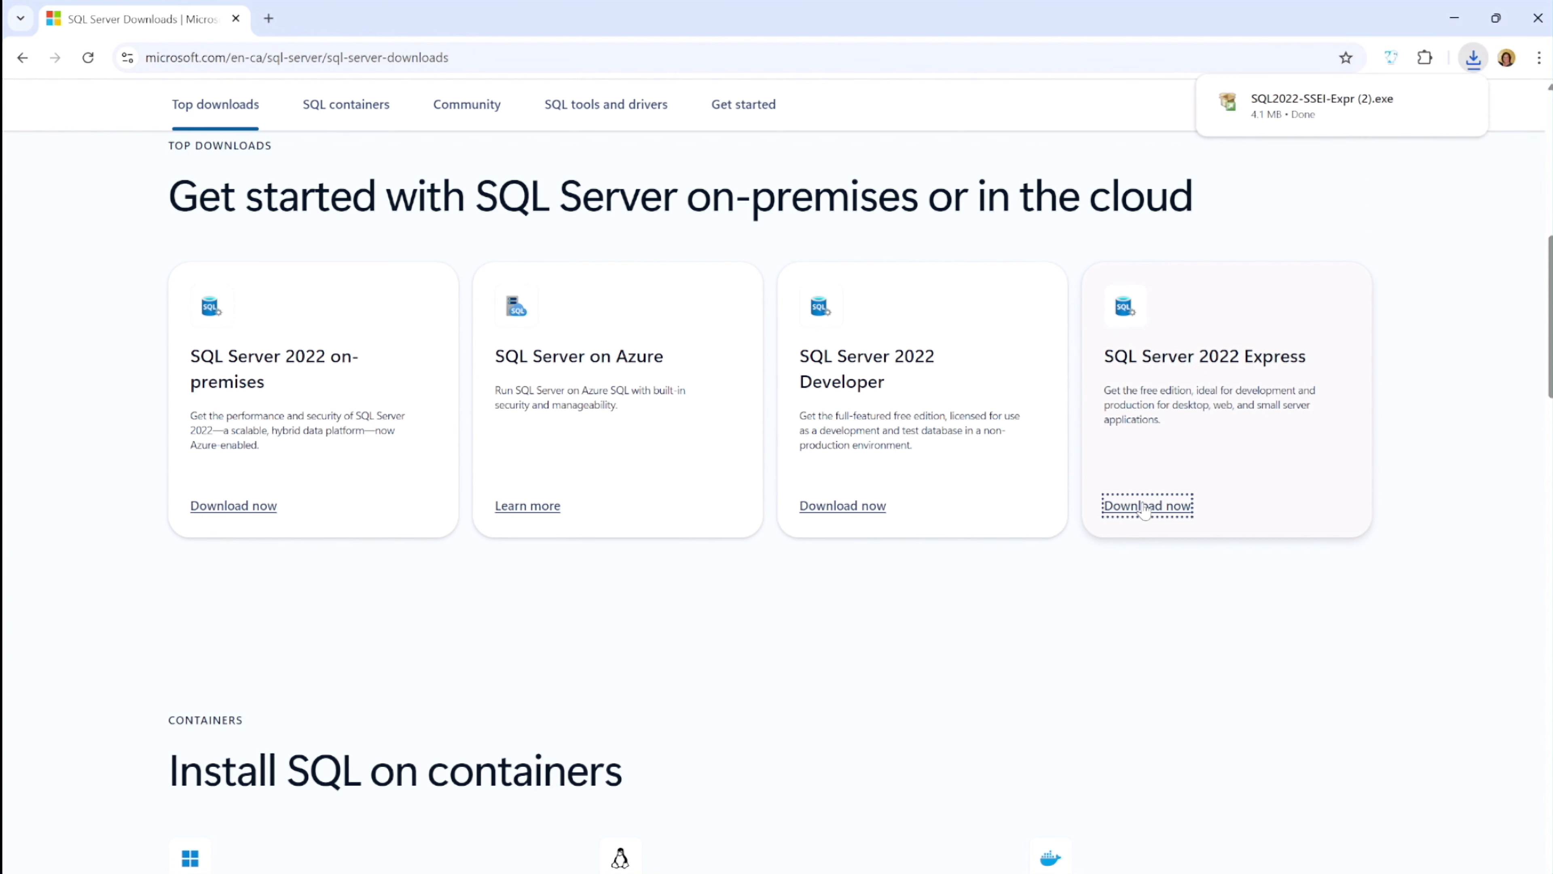
mouse_move(1240, 98)
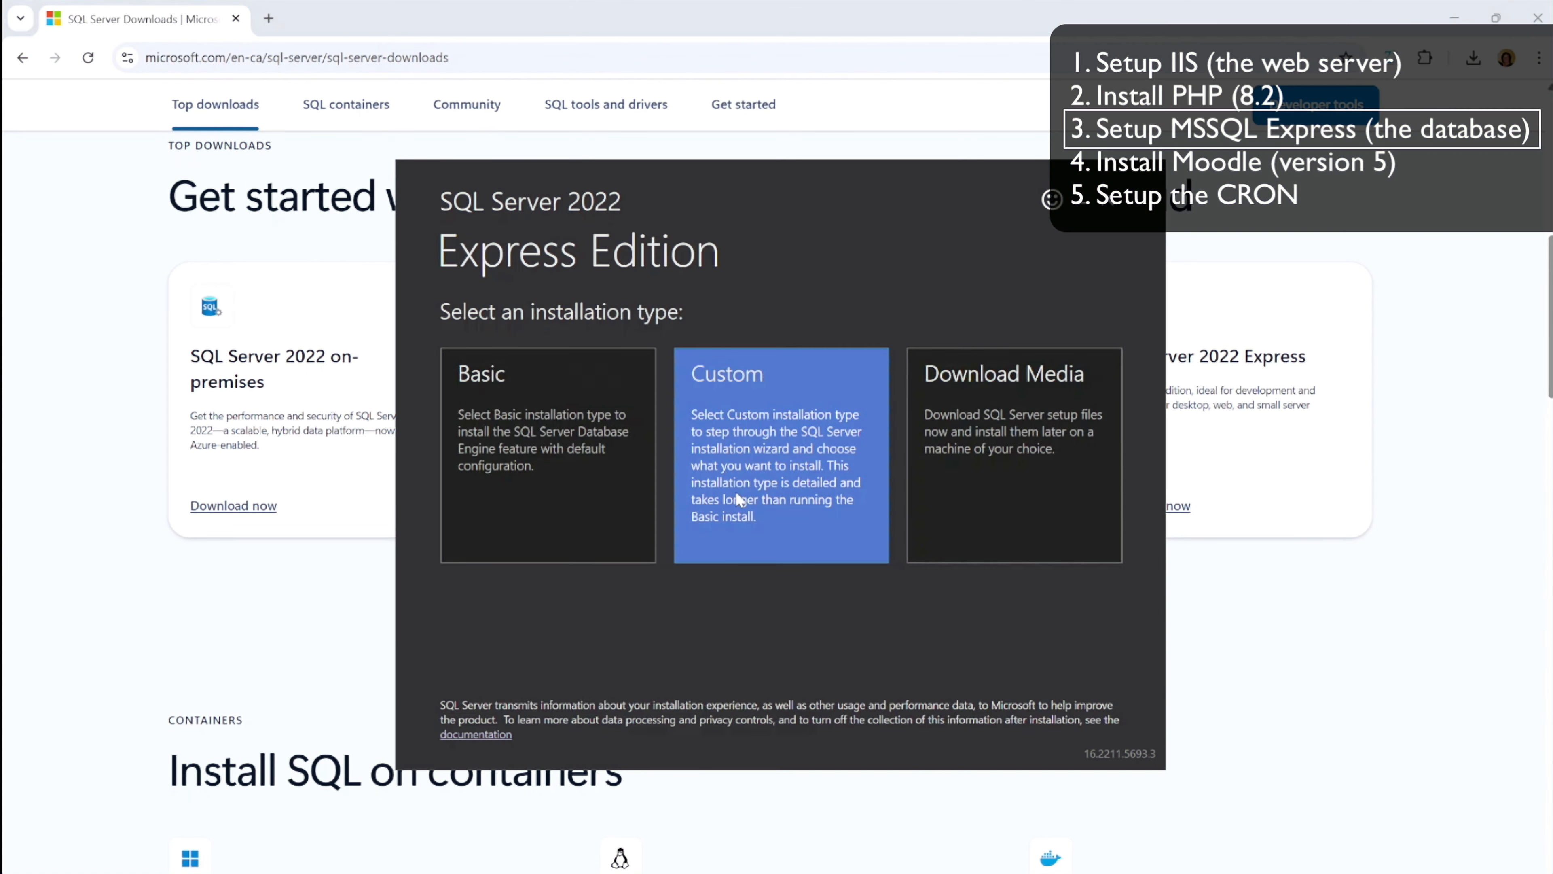
Start a Basic installation of SQL Server 2022 Express in C:\Program Files\Microsoft SQL Server, accepting the licence terms
left_click(572, 464)
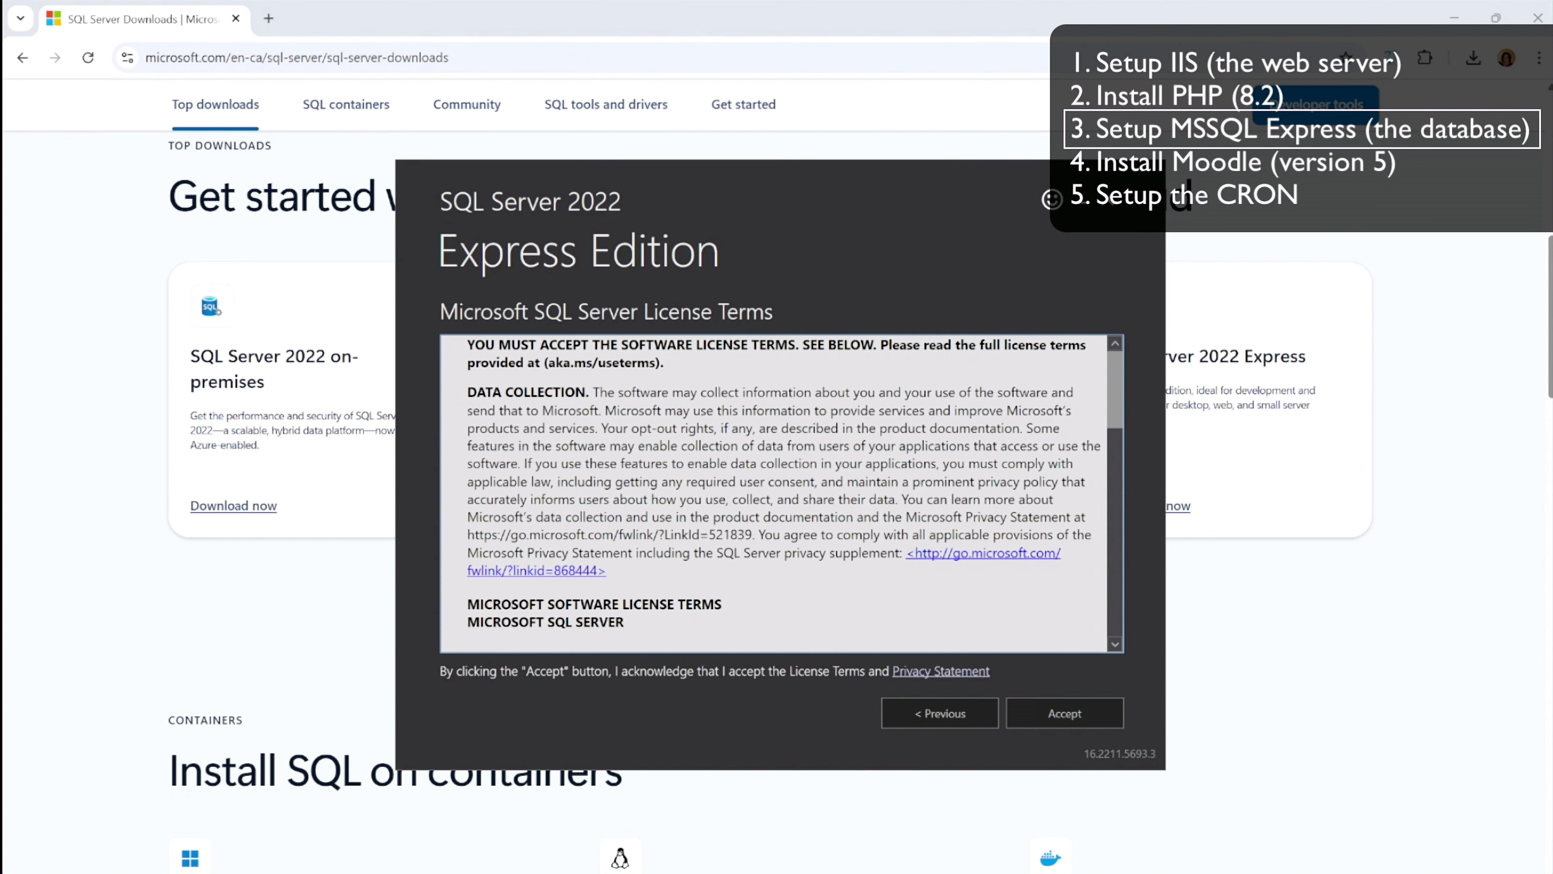
left_click(1046, 706)
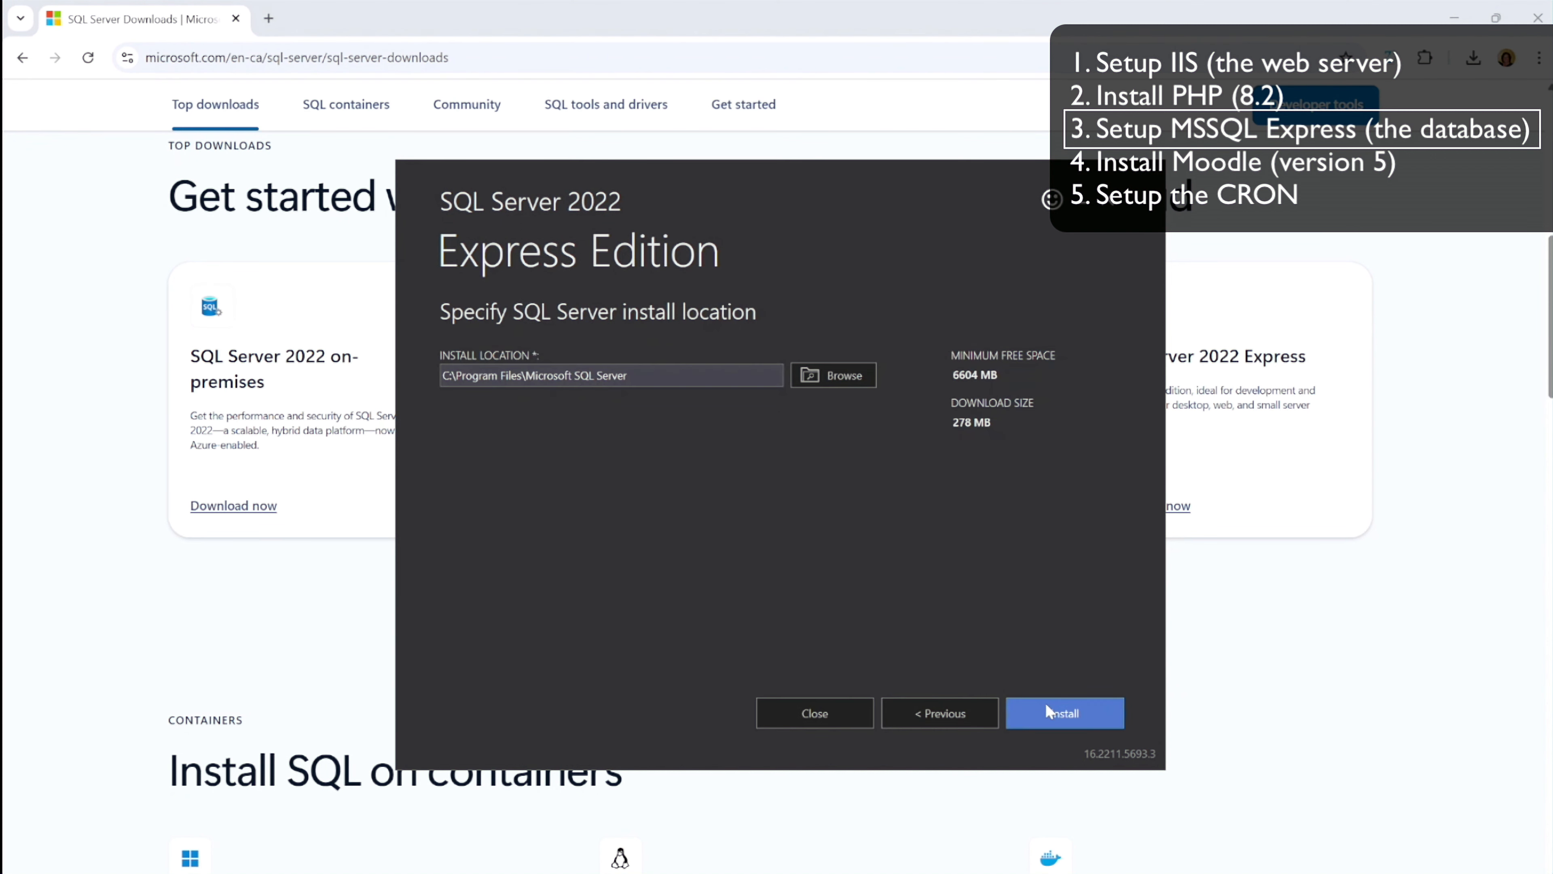
left_click(1067, 711)
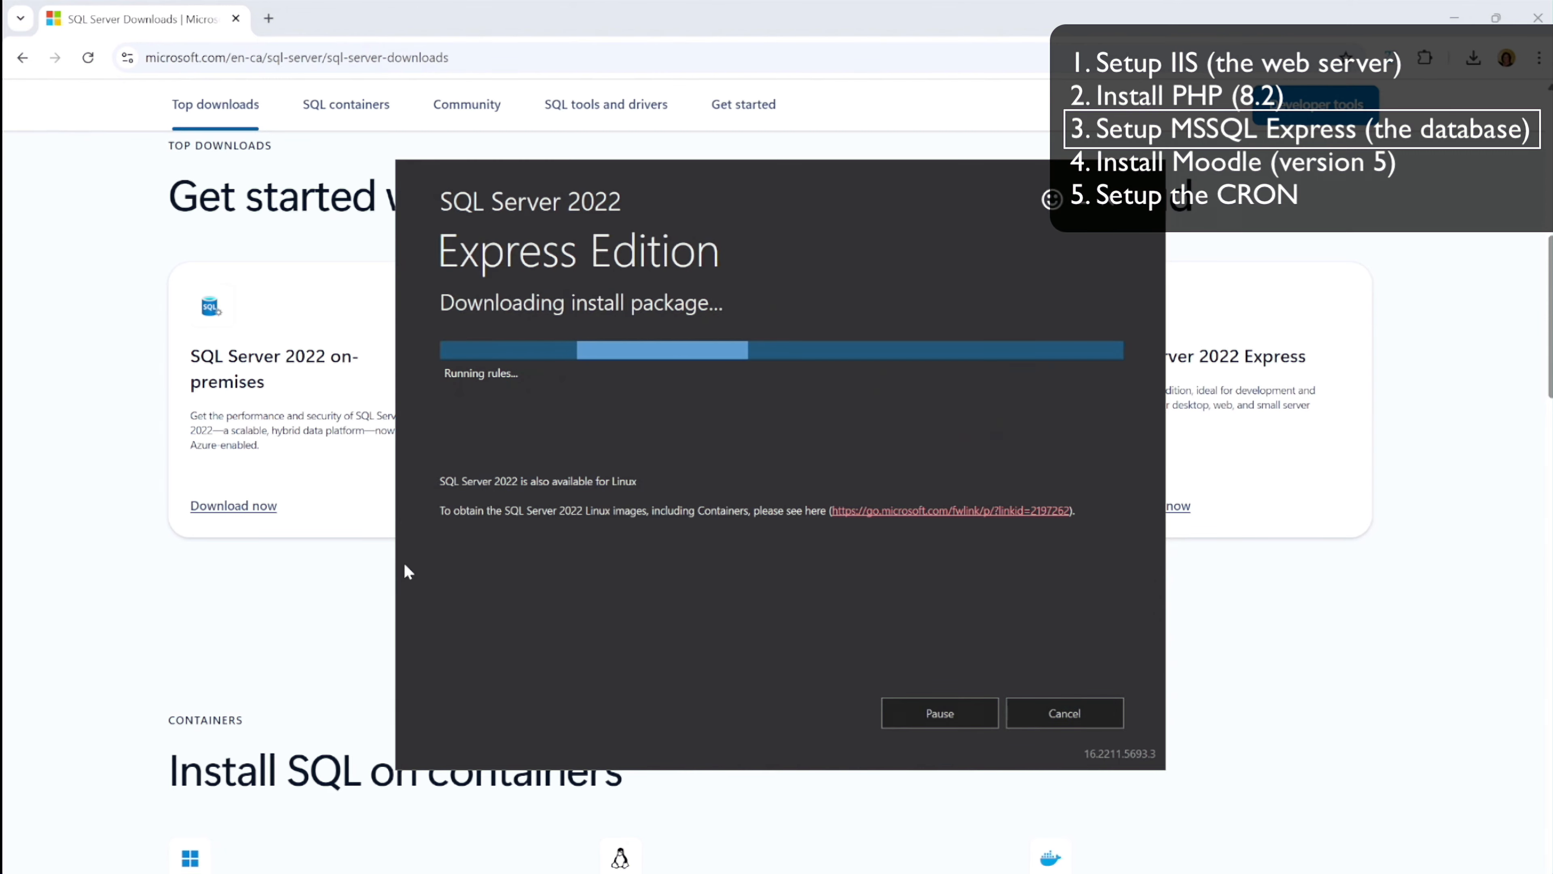
Return to the SQL Server downloads page and open the SQL Server Management Studio download under SQL tools and drivers
left_click(186, 584)
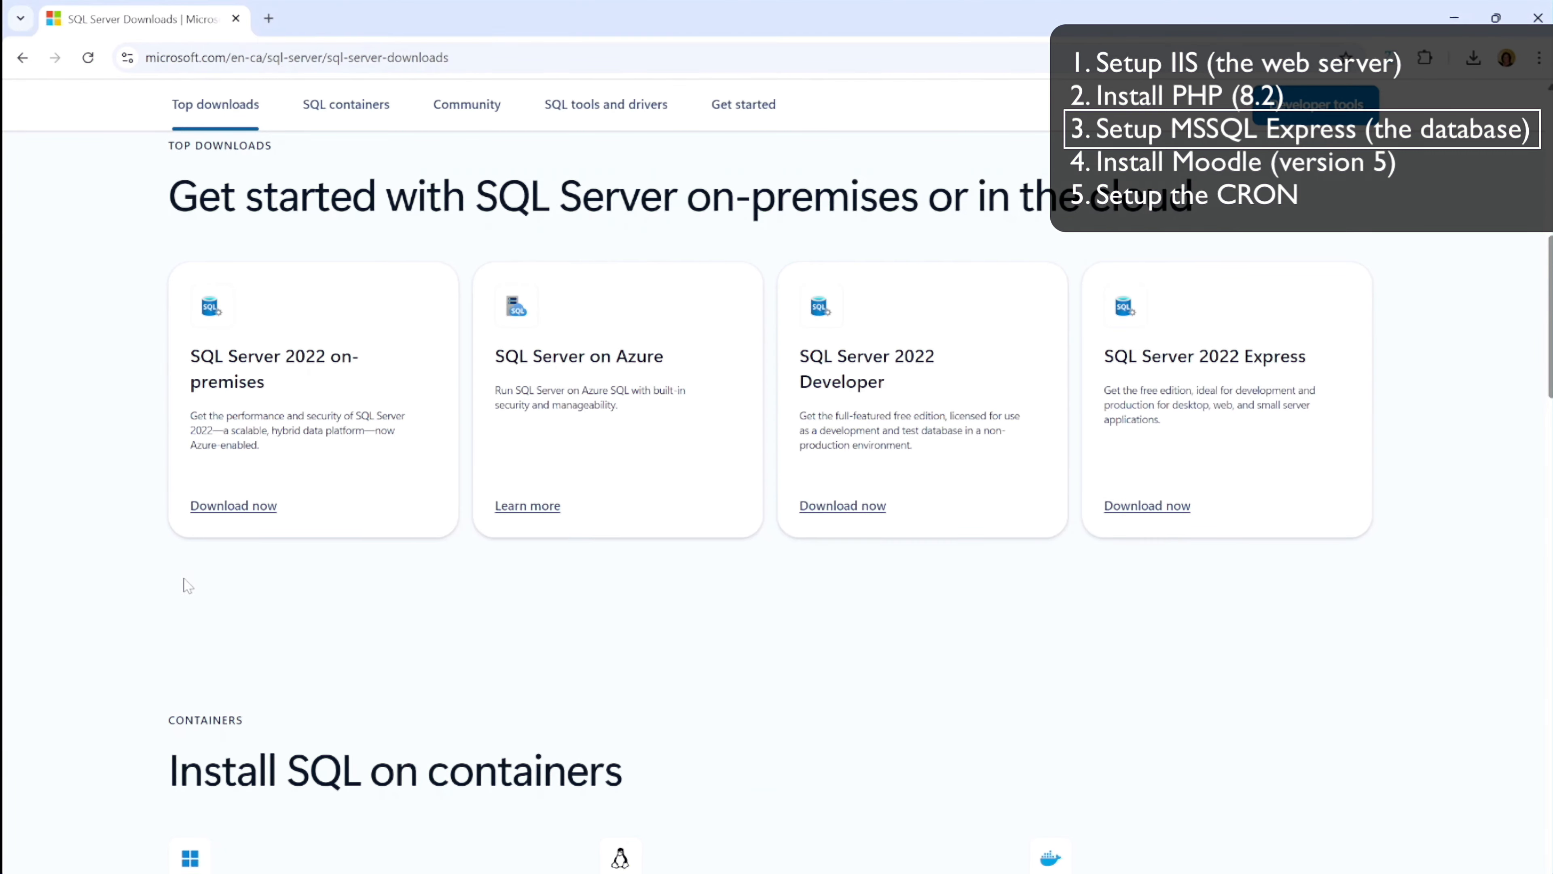
scroll(269, 575, "down", 2)
scroll(274, 573, "down", 15)
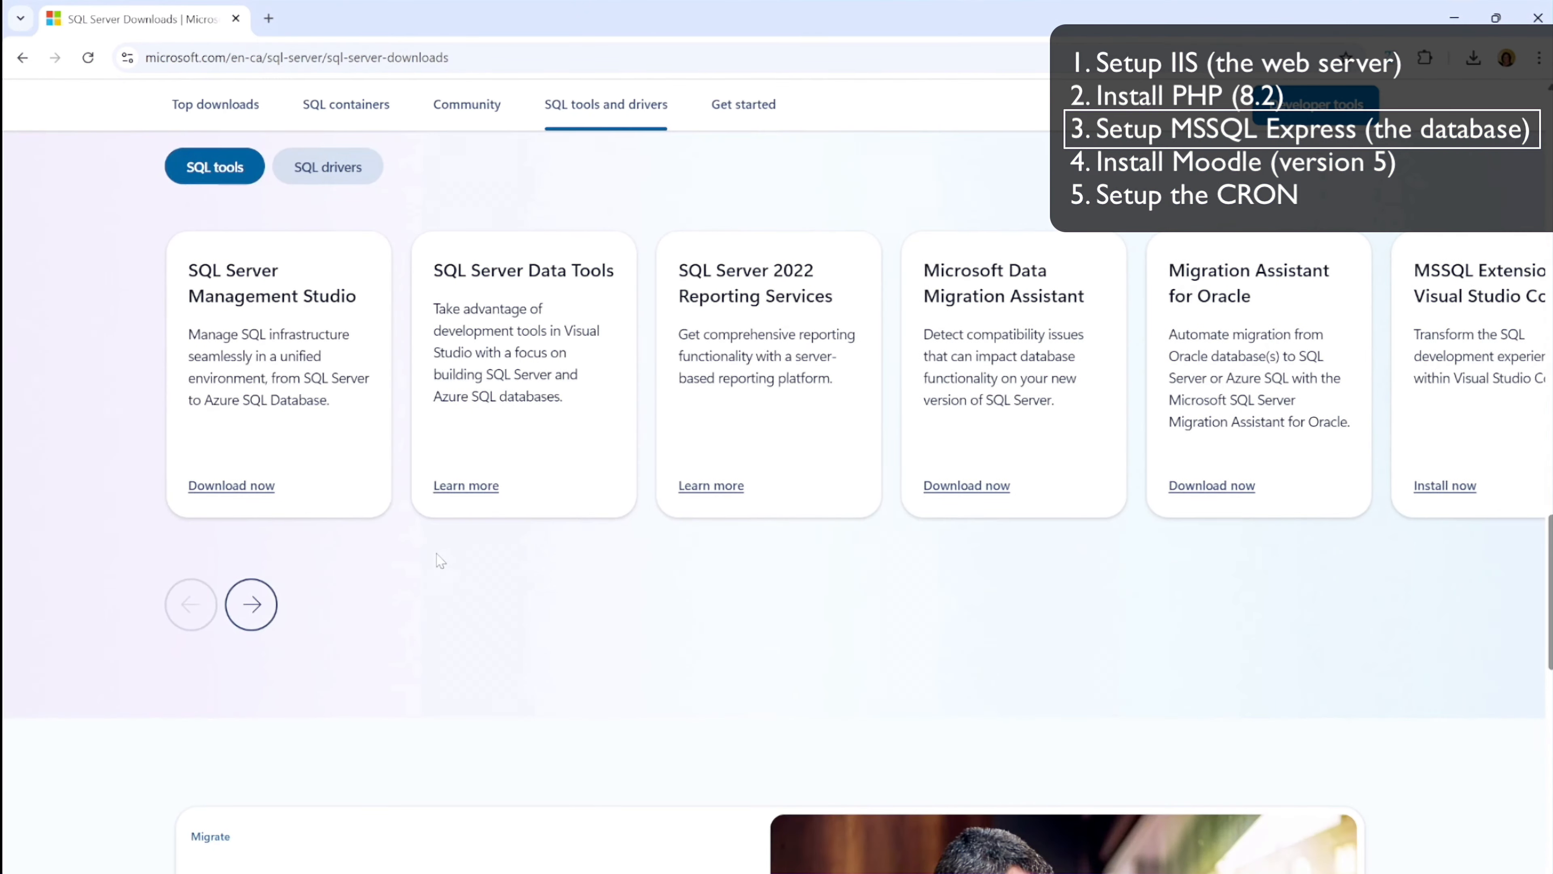
left_click(640, 109)
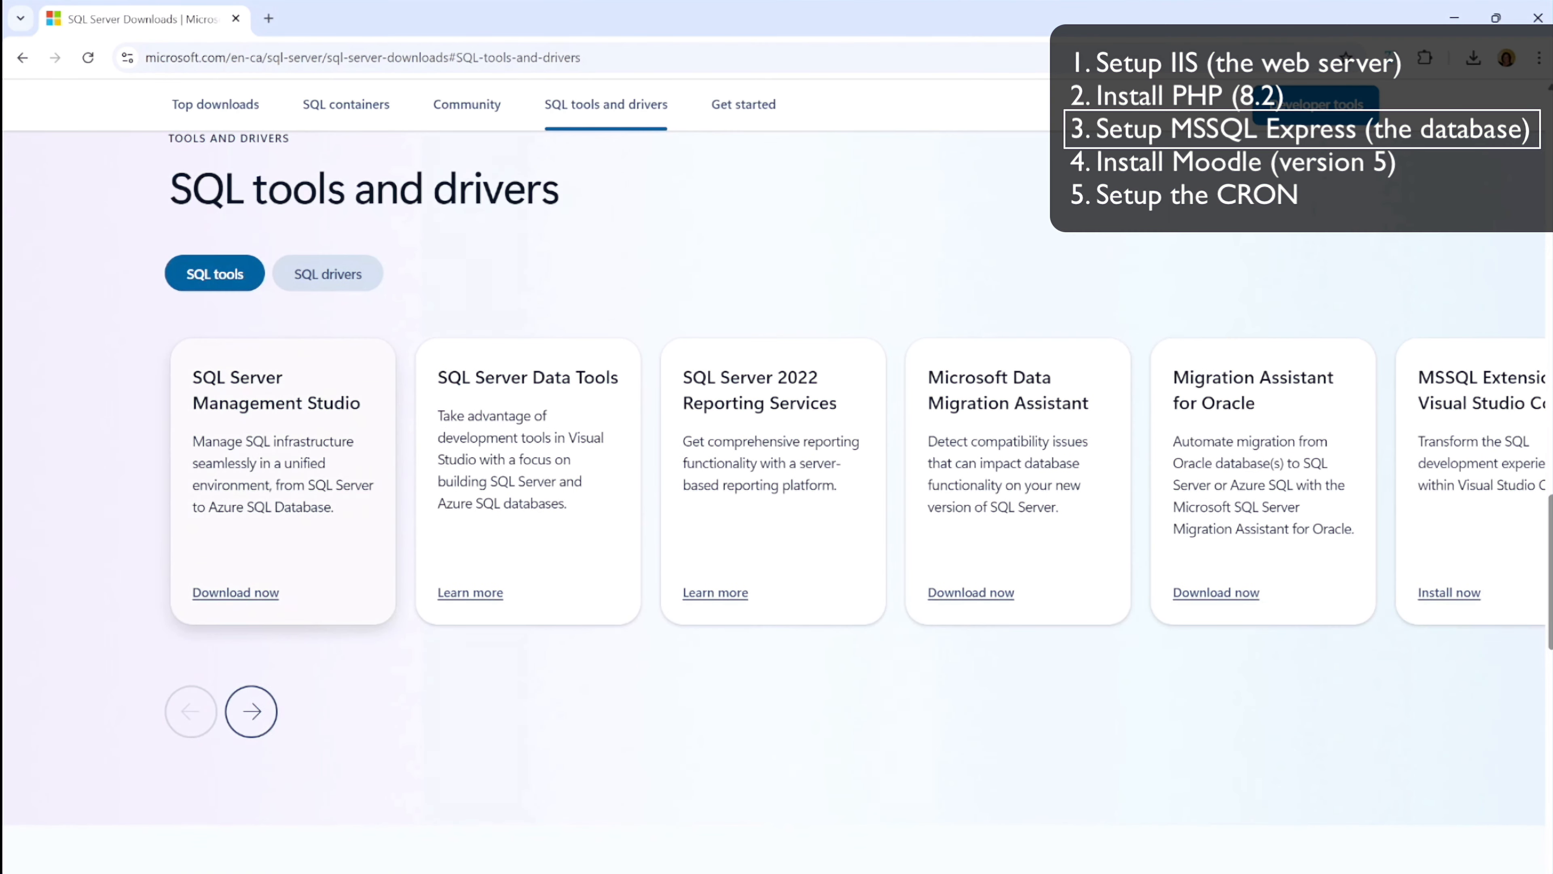
left_click(245, 592)
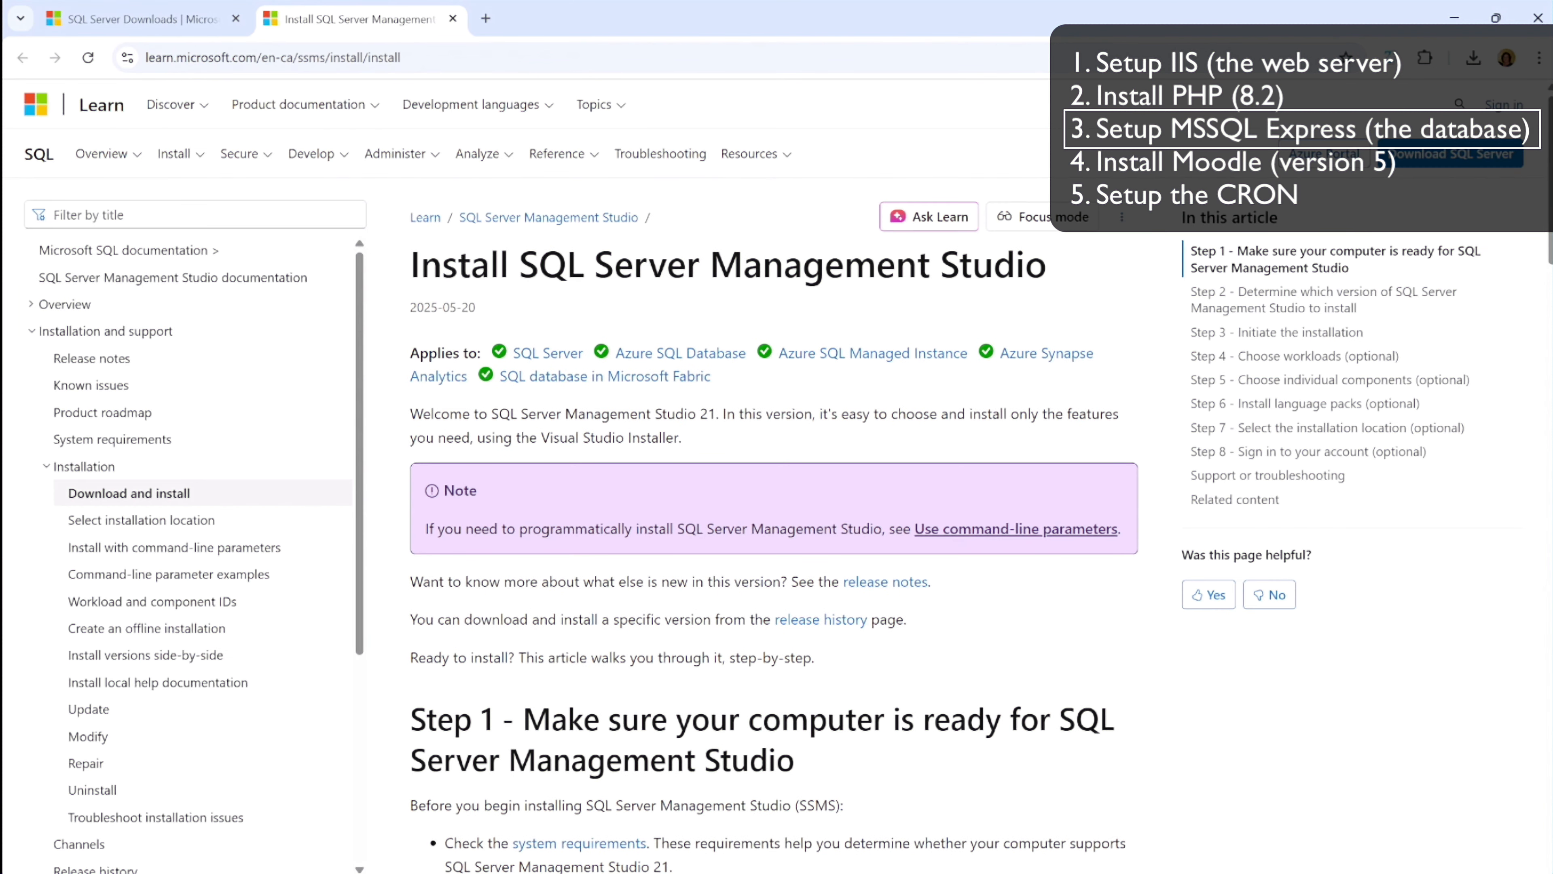
Find Step 2 of the installation article and download SSMS 21
scroll(773, 476, "down", 3)
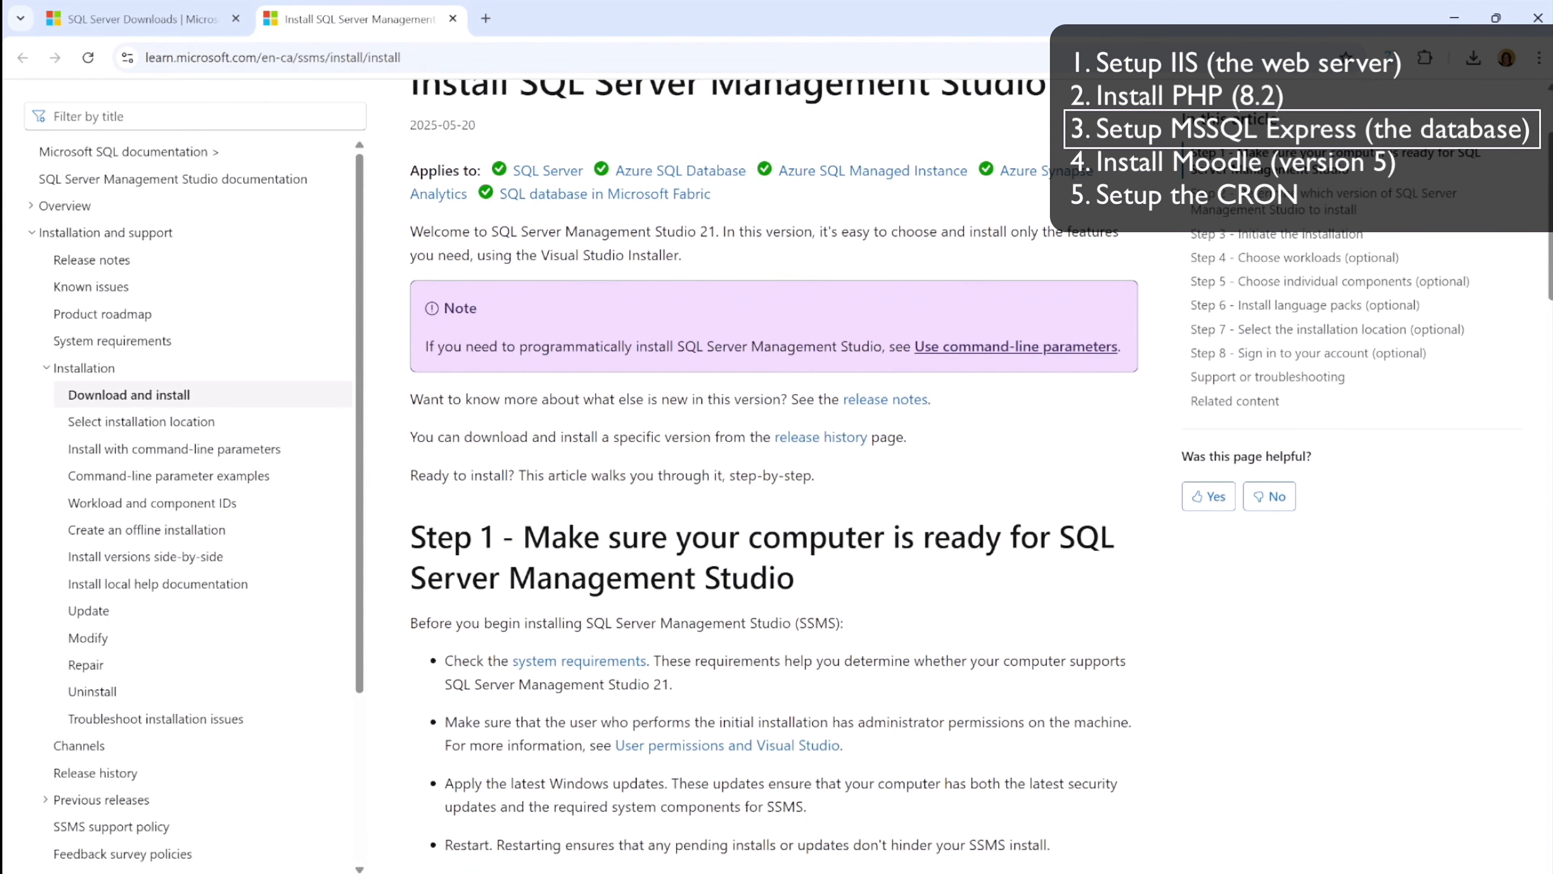
scroll(773, 476, "up", 3)
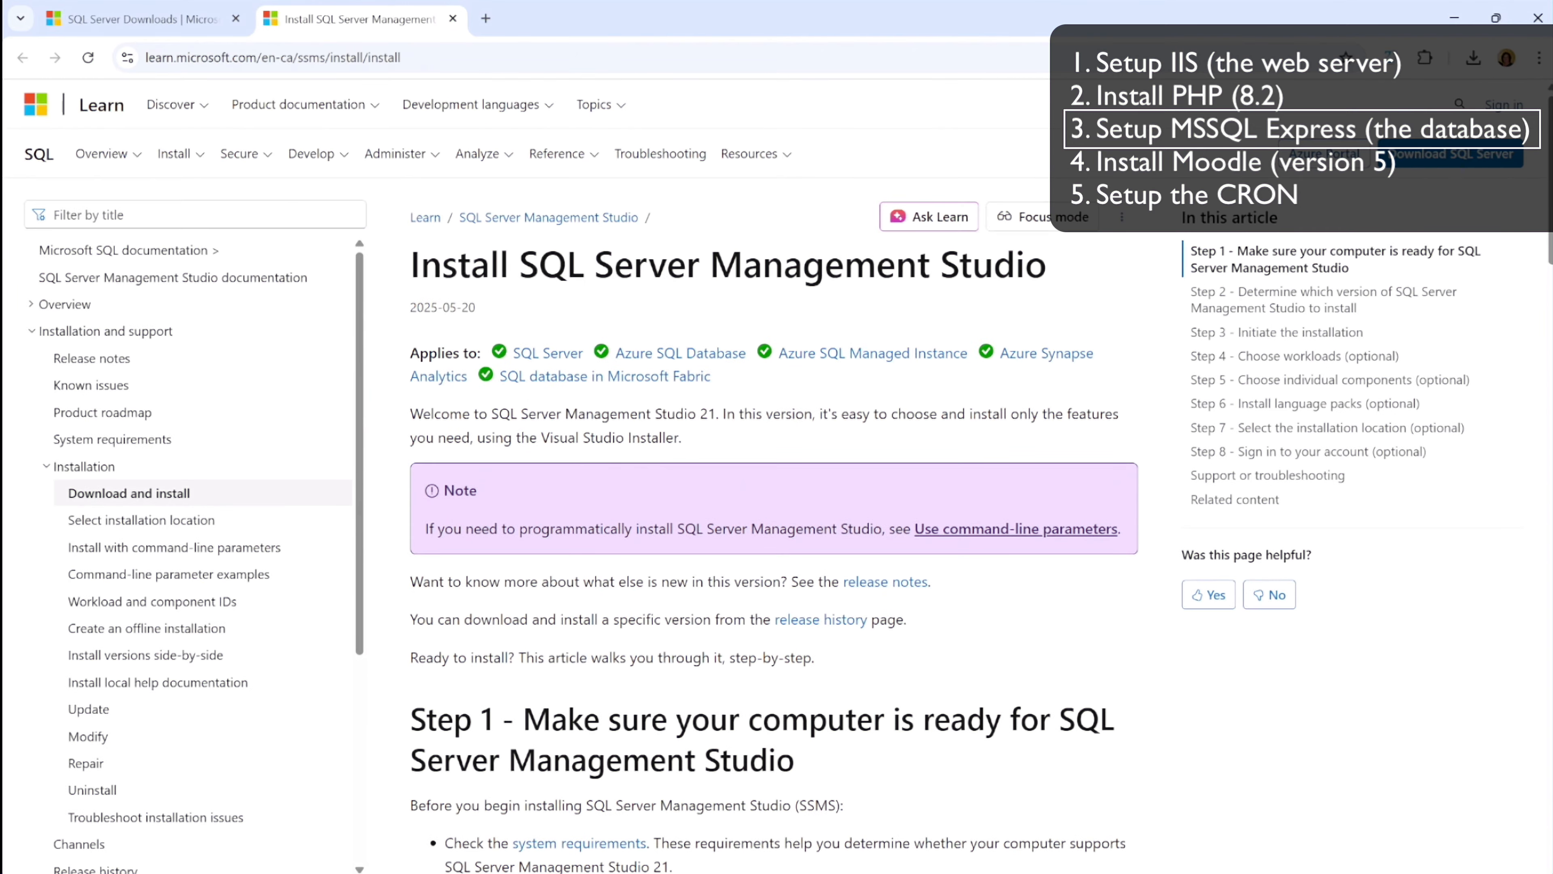
scroll(531, 485, "down", 10)
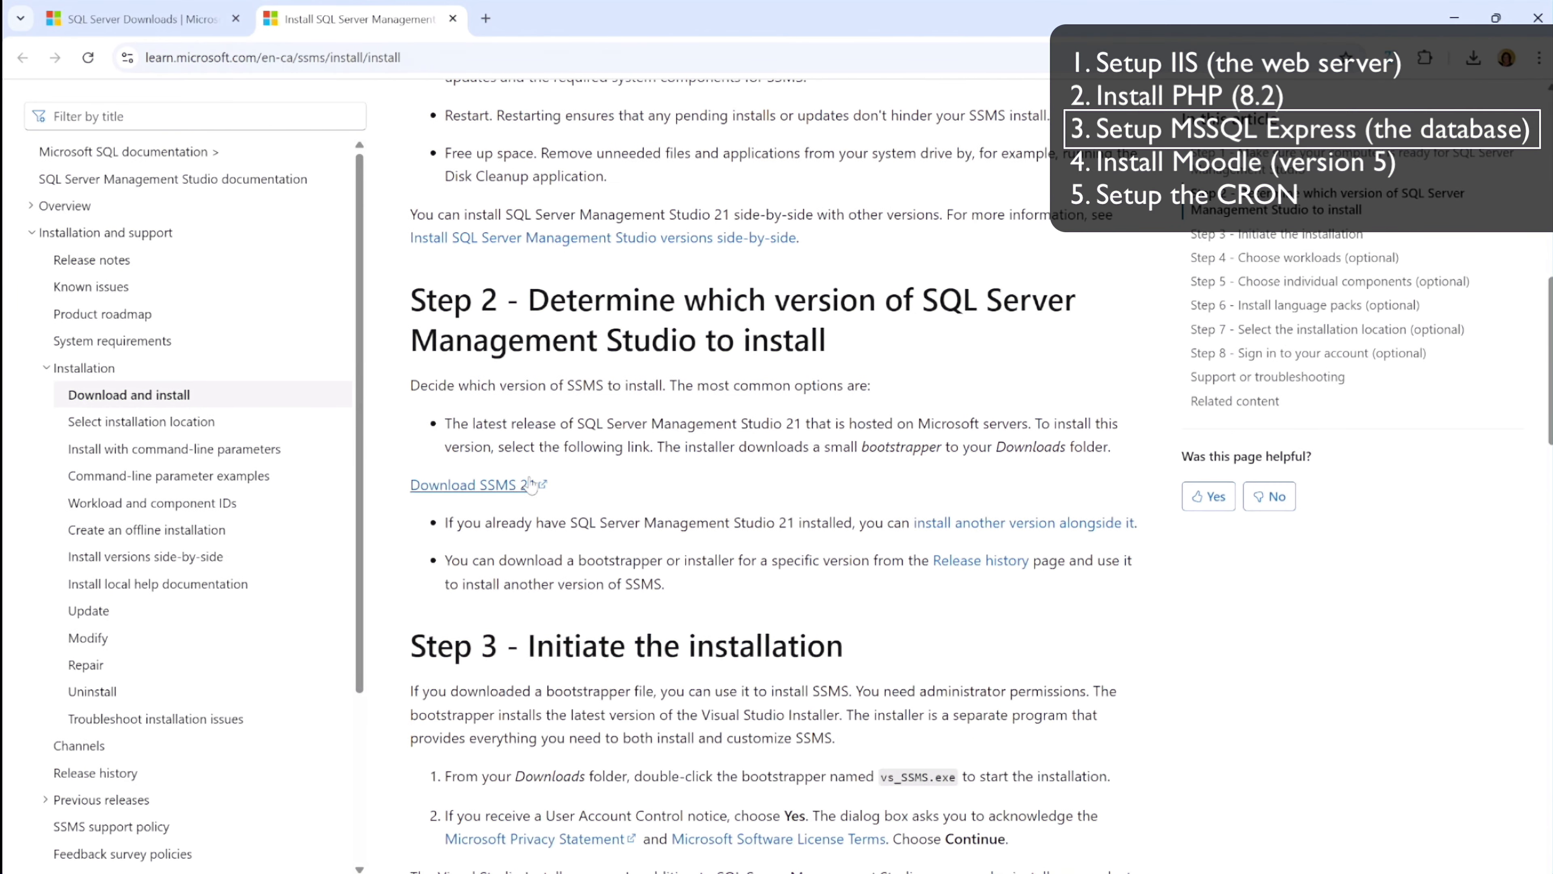
left_click(492, 489)
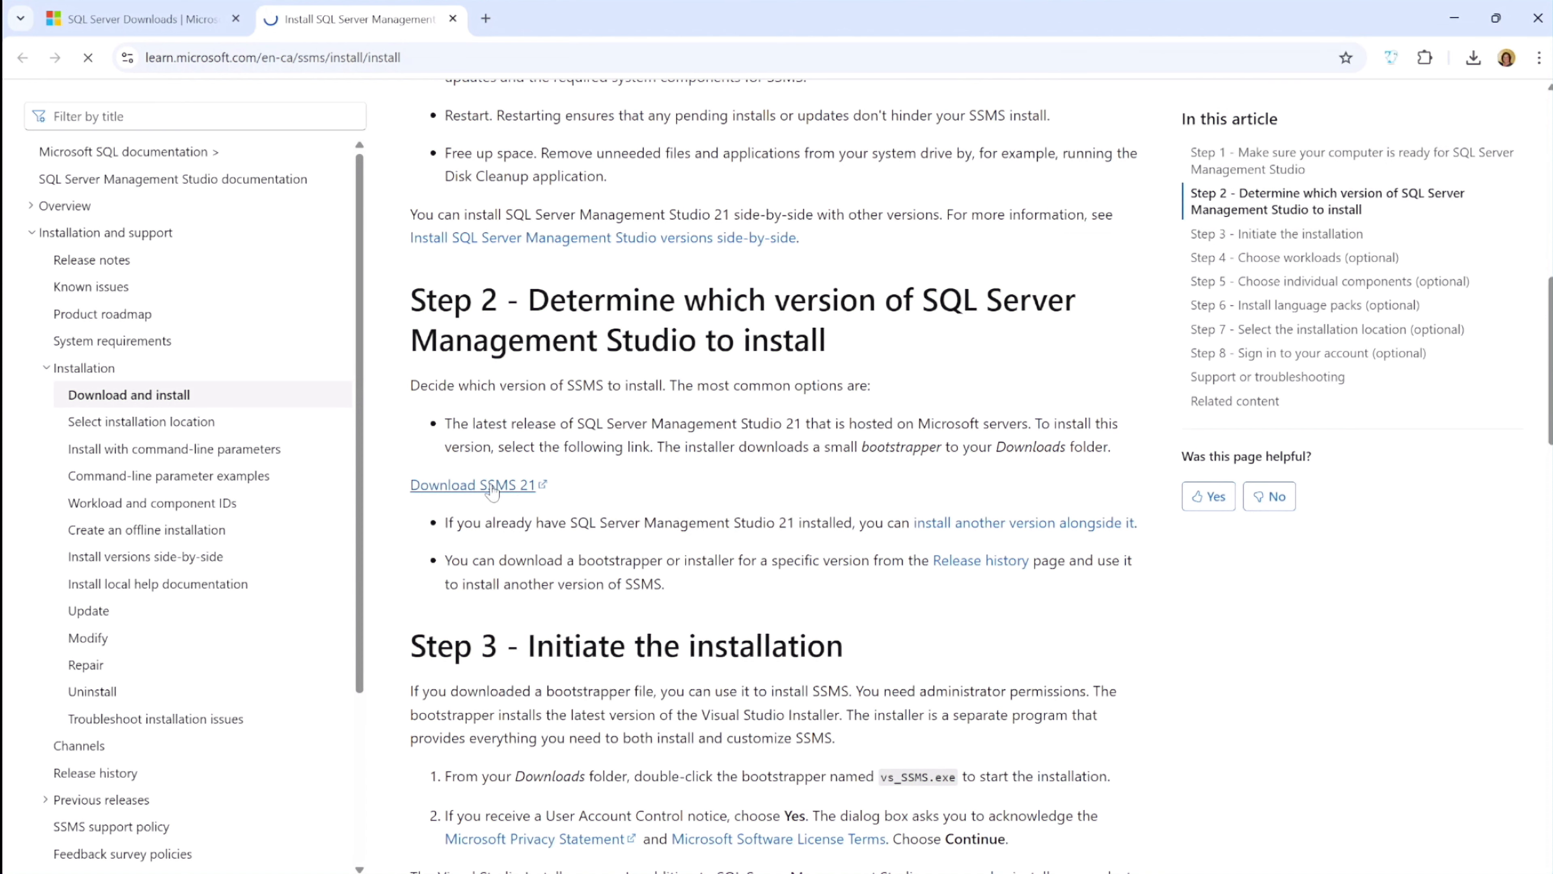
Run the downloaded vs_SSMS installer and start installing SQL Server Management Studio 21 without any optional workloads
mouse_move(1290, 114)
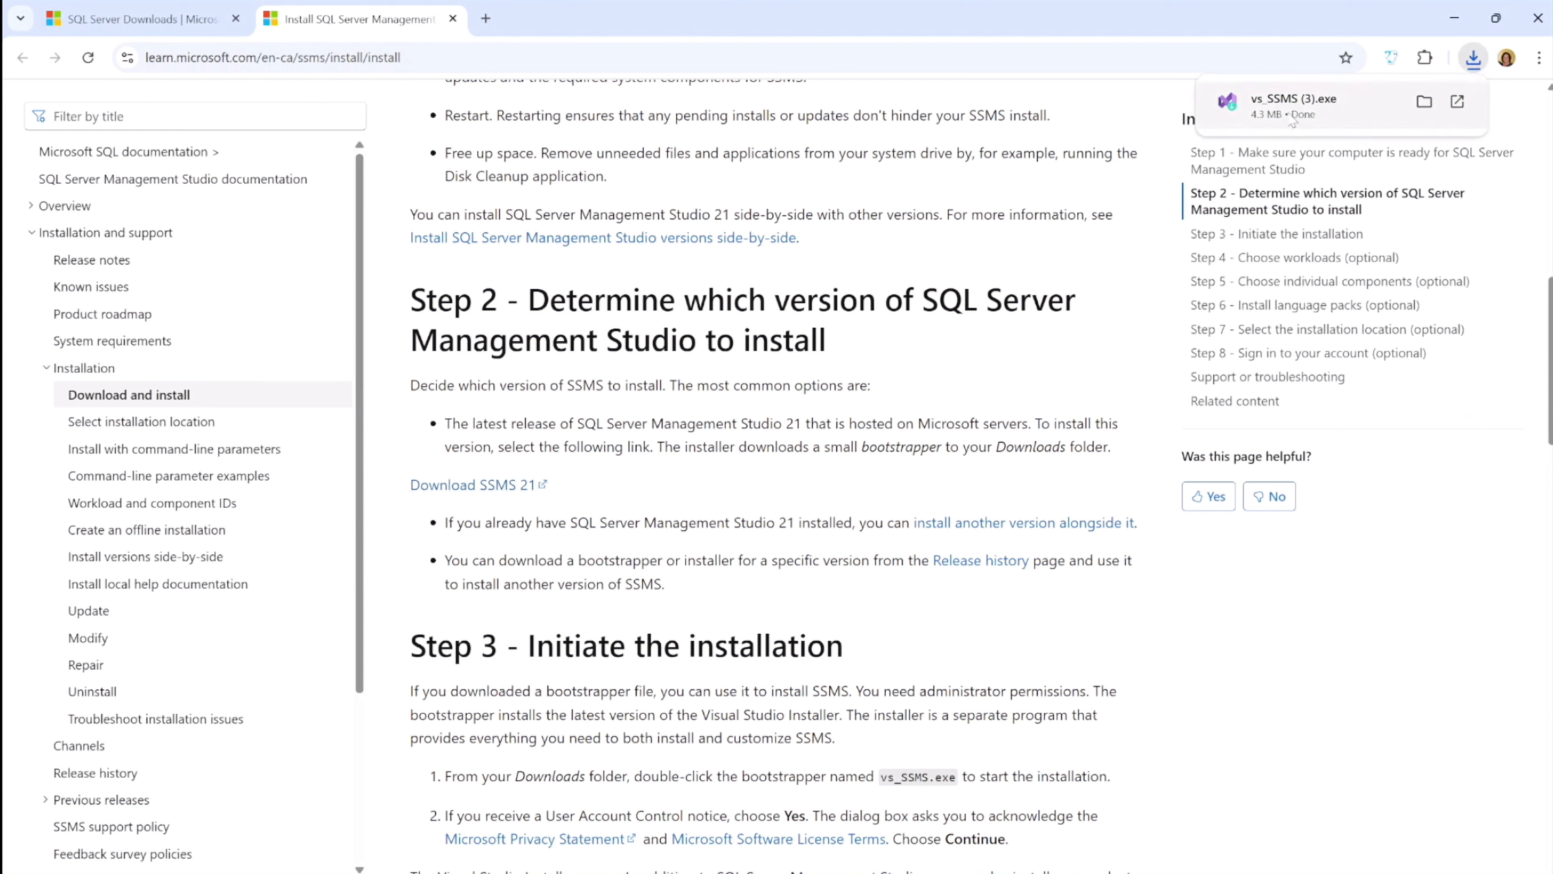
left_click(1291, 114)
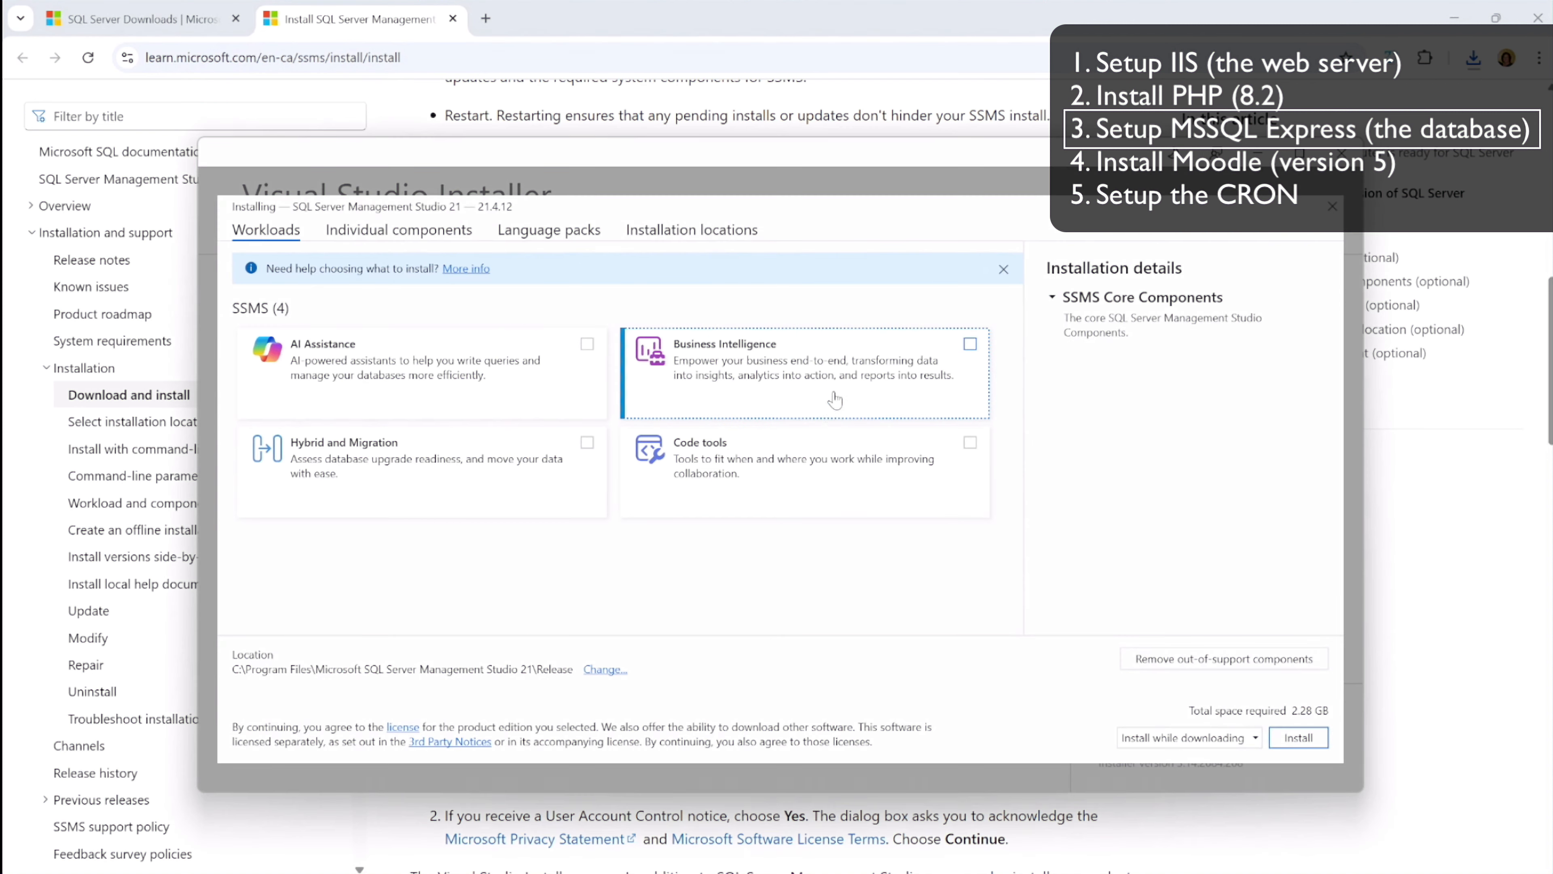
left_click(1304, 738)
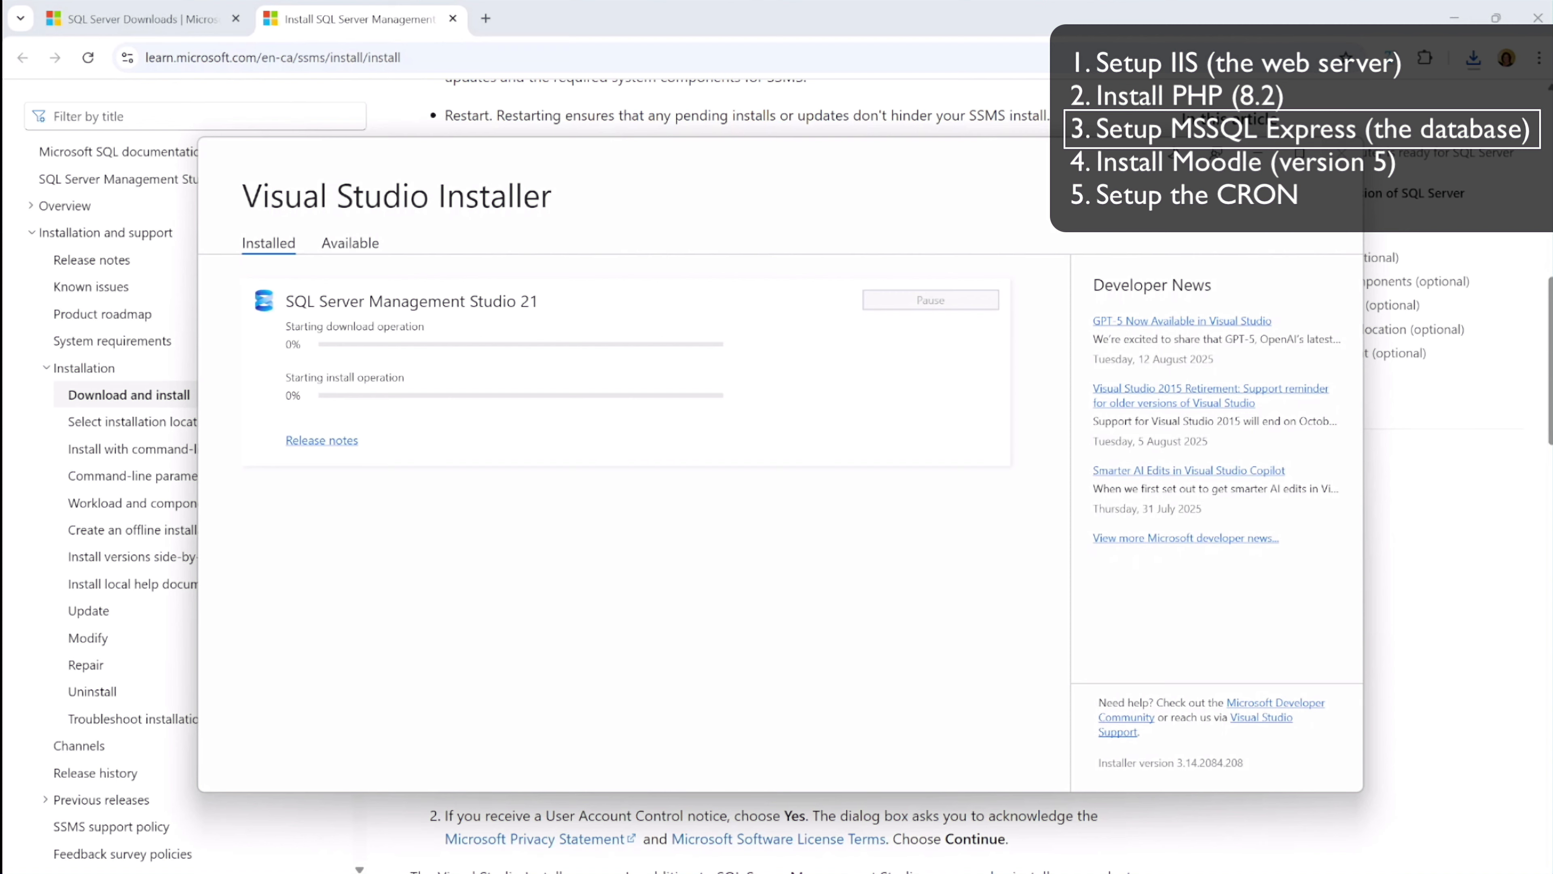
Copy the connection string from the SQL Server Express installer into admin -moodle.txt and start closing the installer
key("alt+Tab")
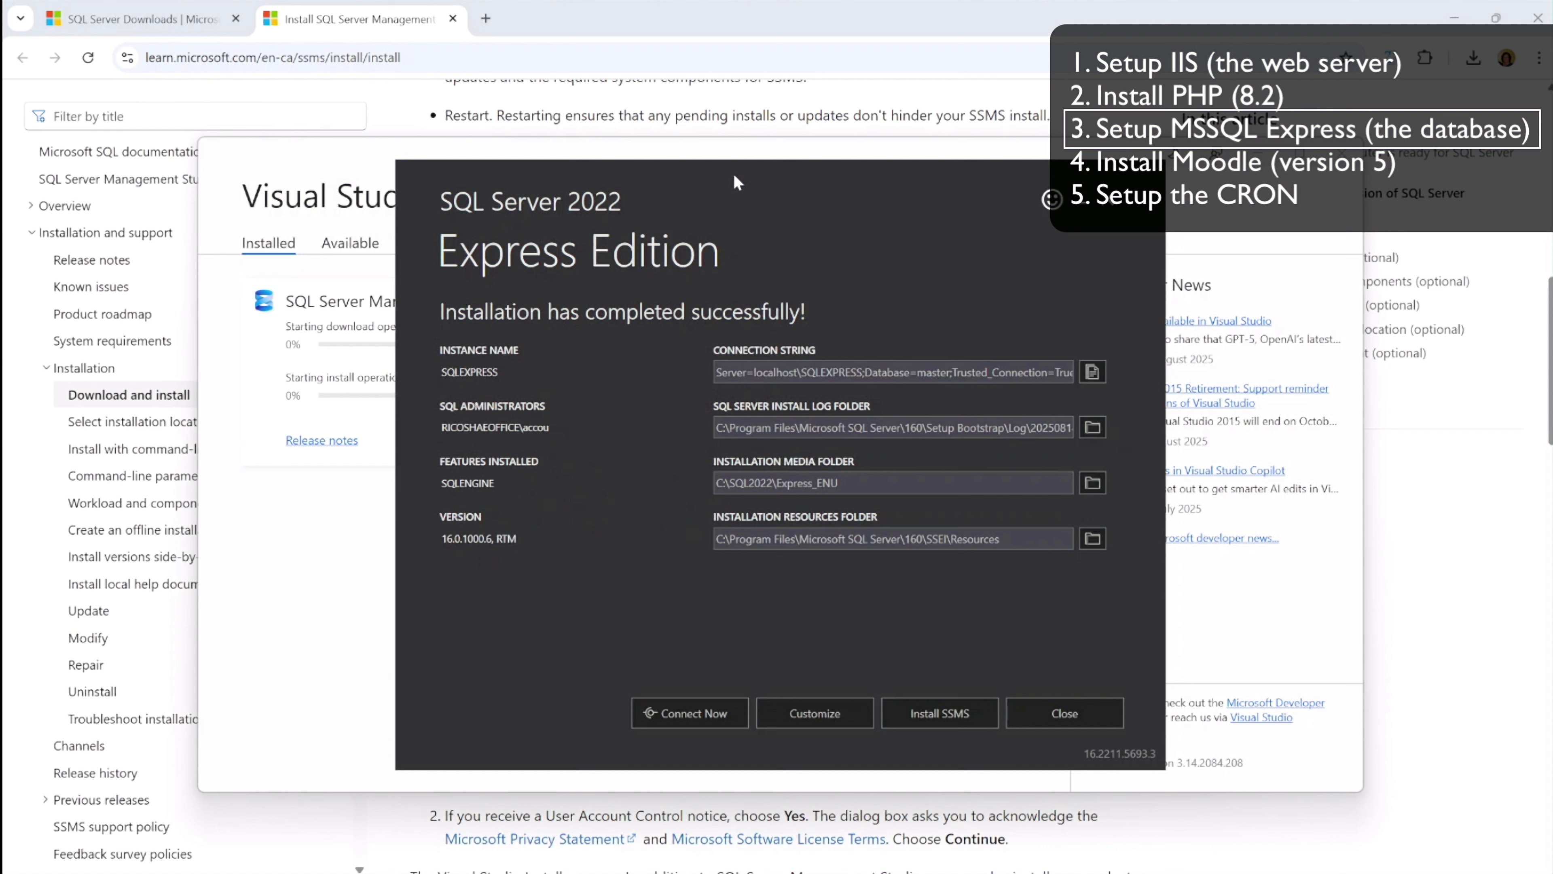
left_click(1092, 372)
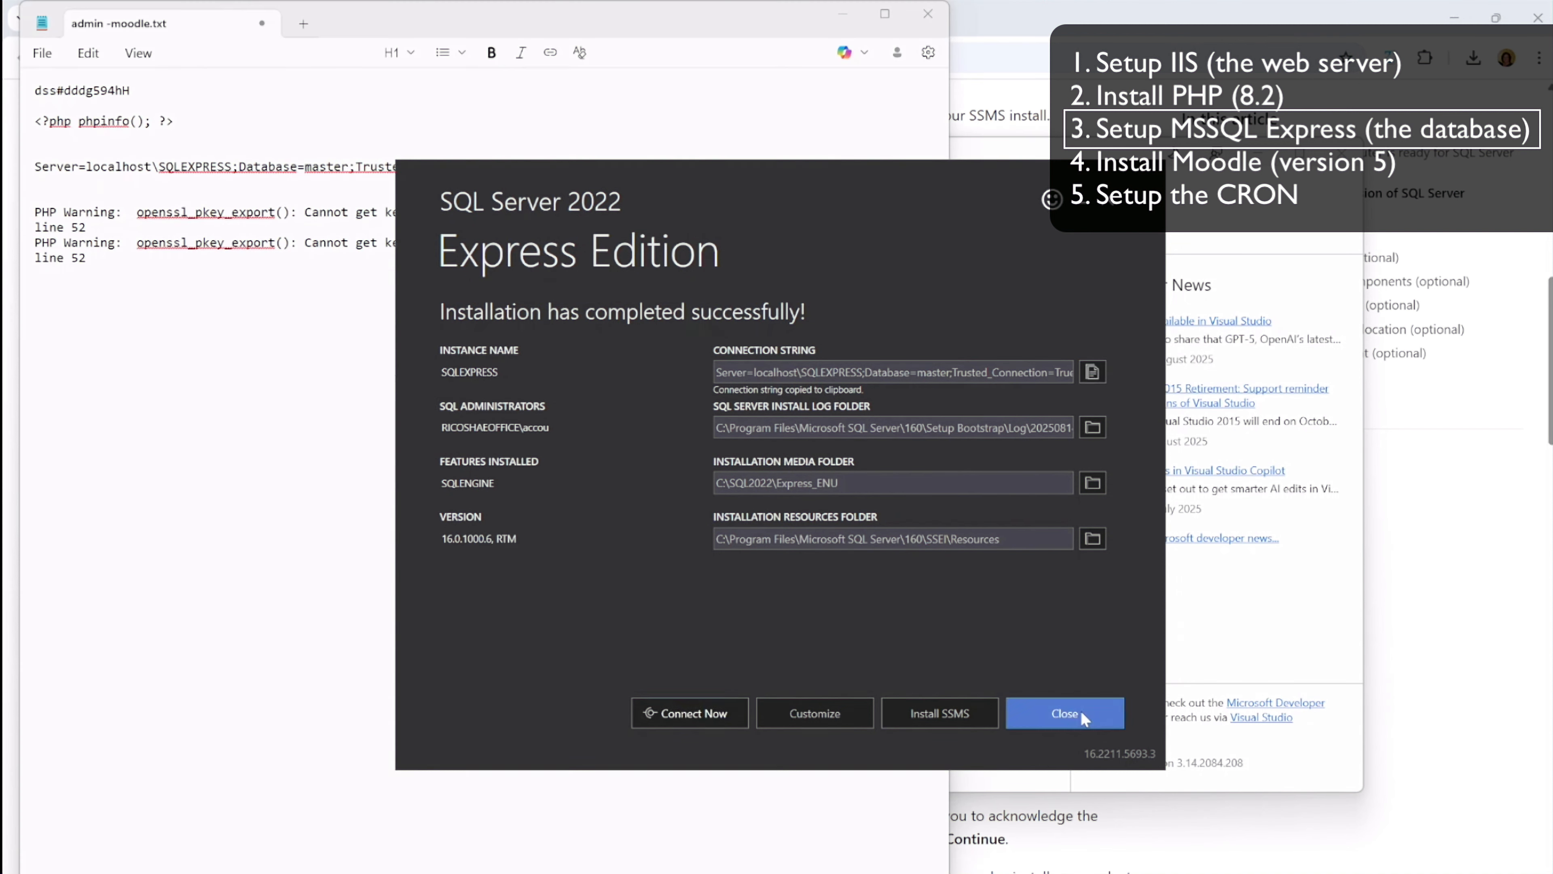
left_click(1080, 709)
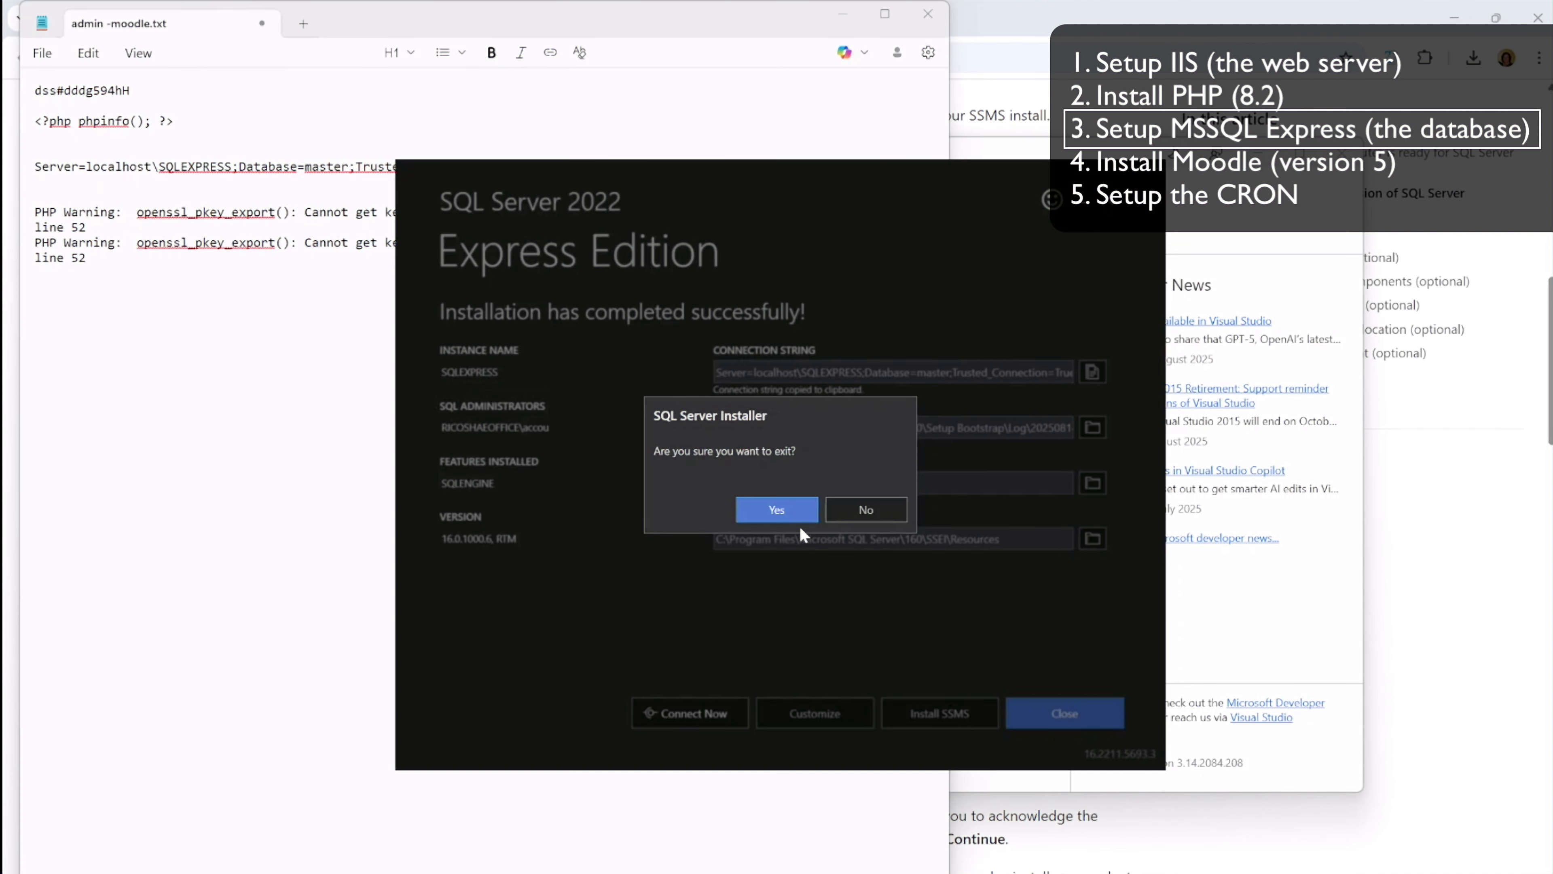